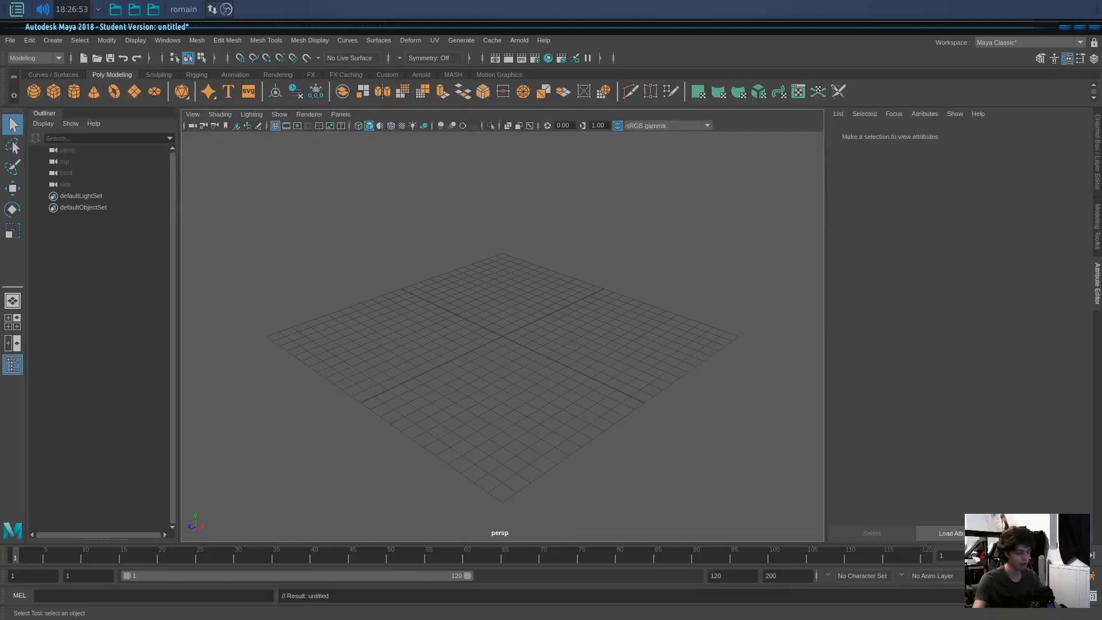
# Switch from Maya to the Blender tracking scene and give the layout a single full-width 3D viewport.
pyautogui.hotkey('alt', 'Tab')
pyautogui.hotkey('alt', 'Tab')
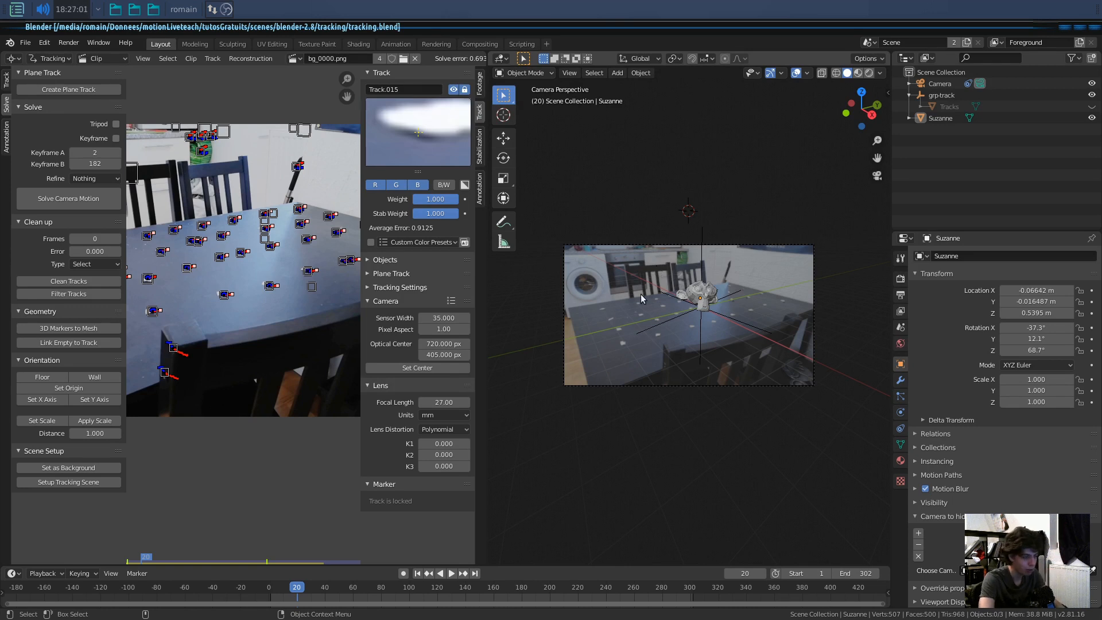
pyautogui.moveTo(484, 54); pyautogui.dragTo(539, 80)
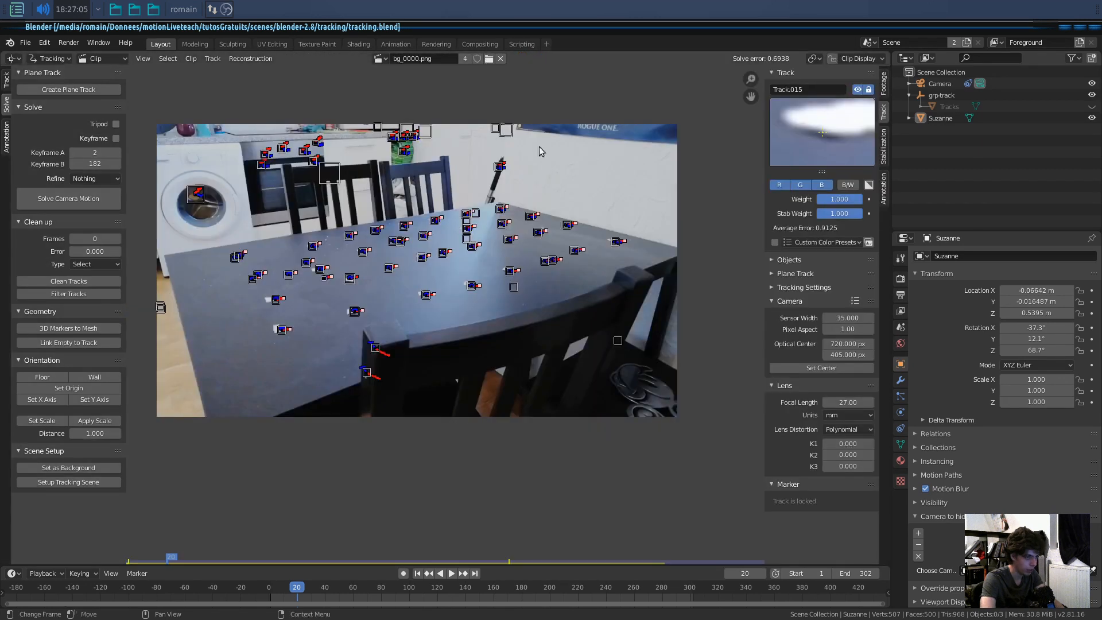
pyautogui.click(14, 58)
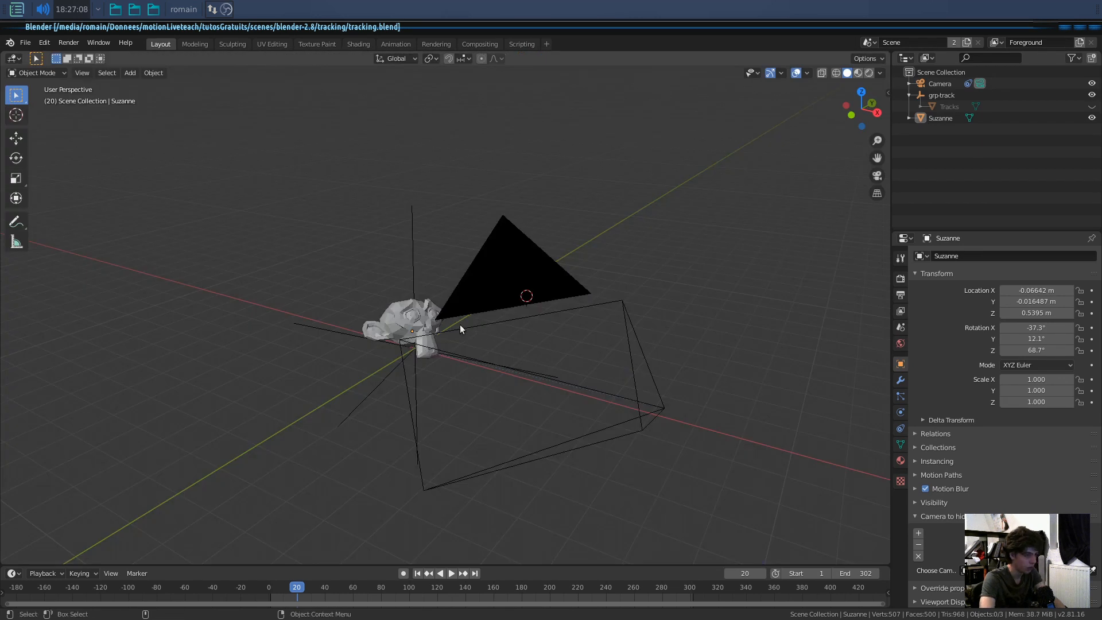
# Select the tracked camera and delete the Suzanne monkey head from the scene.
pyautogui.moveTo(459, 325); pyautogui.dragTo(729, 316, button='middle')
pyautogui.click(800, 245)
pyautogui.click(738, 309)
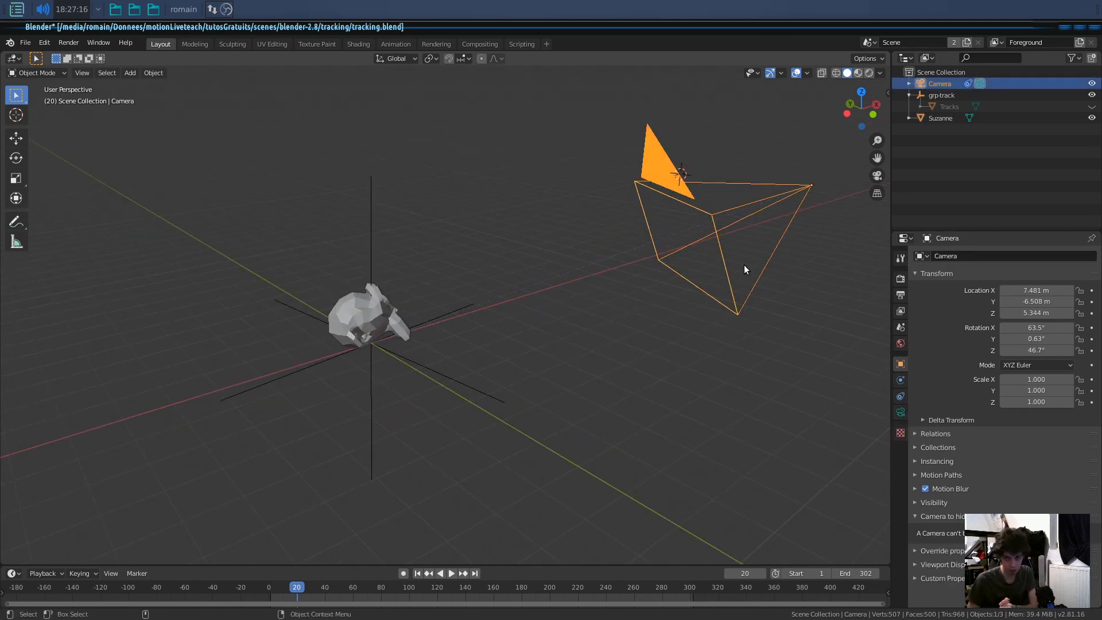
pyautogui.moveTo(696, 222); pyautogui.dragTo(464, 343, button='middle')
pyautogui.keyDown('shift'); pyautogui.click(350, 294); pyautogui.keyUp('shift')
pyautogui.press('x')
pyautogui.click(362, 325)
pyautogui.moveTo(568, 421); pyautogui.dragTo(602, 413, button='middle')
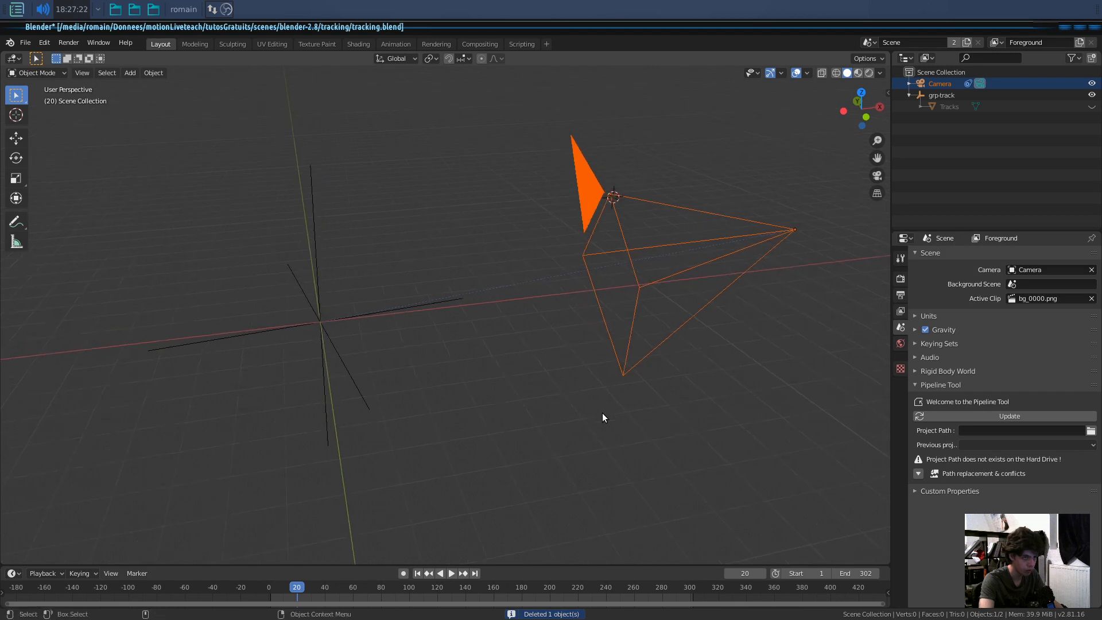
# Start a Bake Action on the camera for frames 1 to 302 with Only Selected Bones turned off.
pyautogui.press('F3')
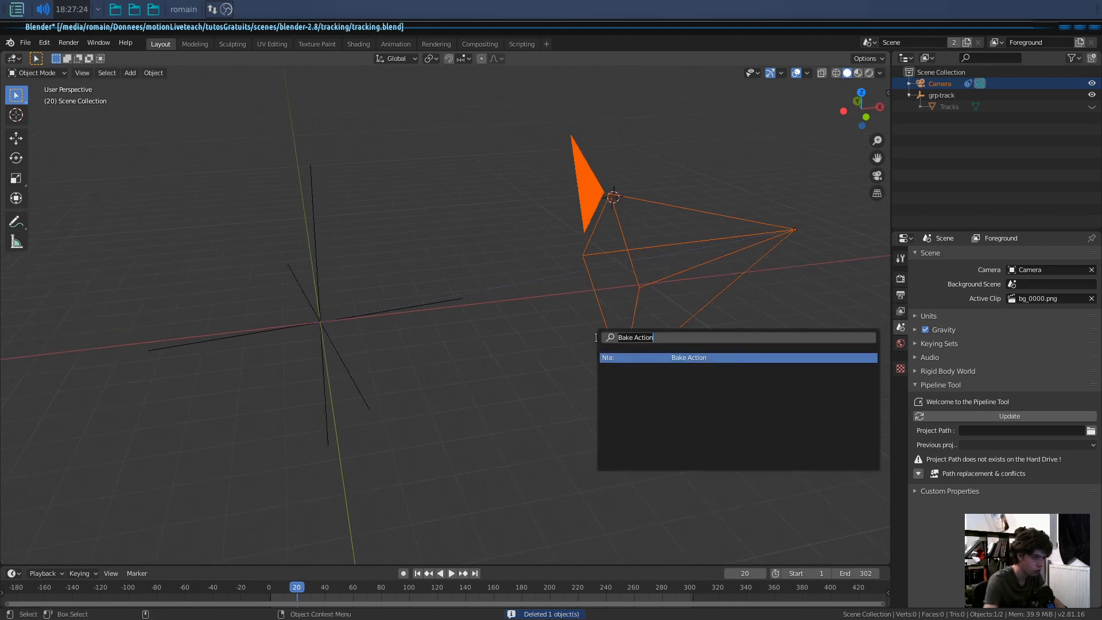
pyautogui.write('bake')
pyautogui.press('Down')
pyautogui.press('Down')
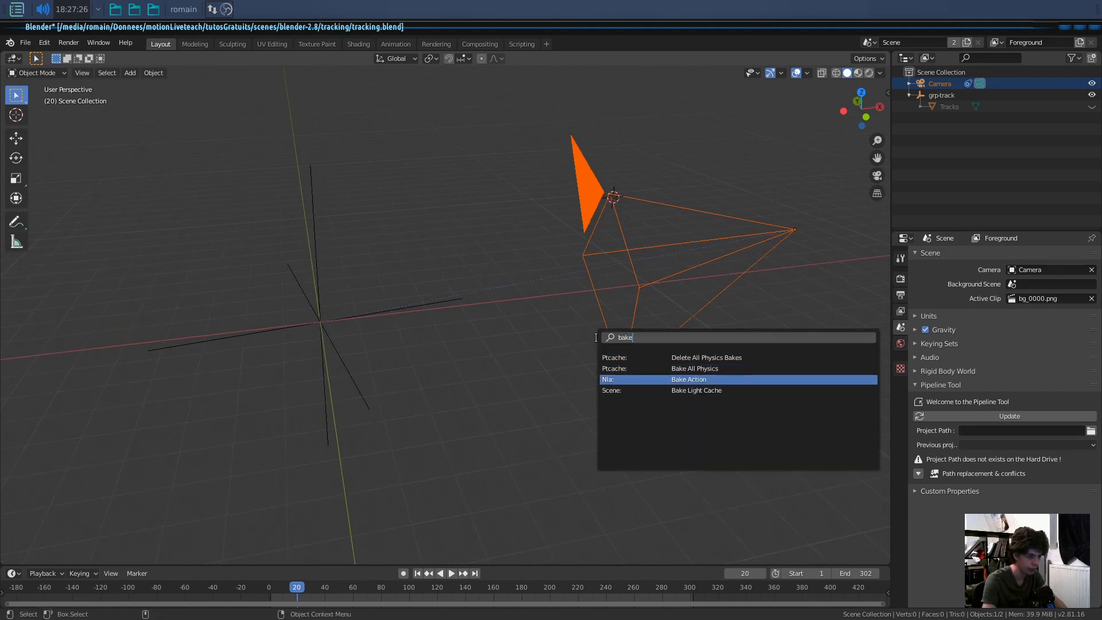
pyautogui.press('Return')
pyautogui.click(674, 396)
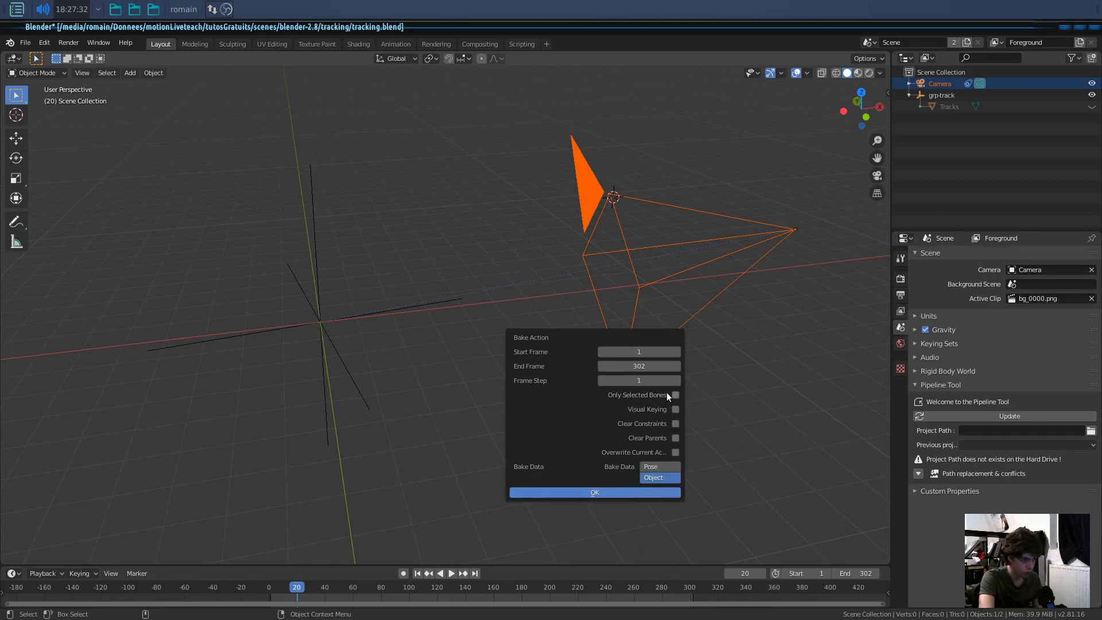
# Enable Visual Keying, Clear Constraints, Clear Parents and Overwrite Current Action, and run the bake on Object data.
pyautogui.click(676, 411)
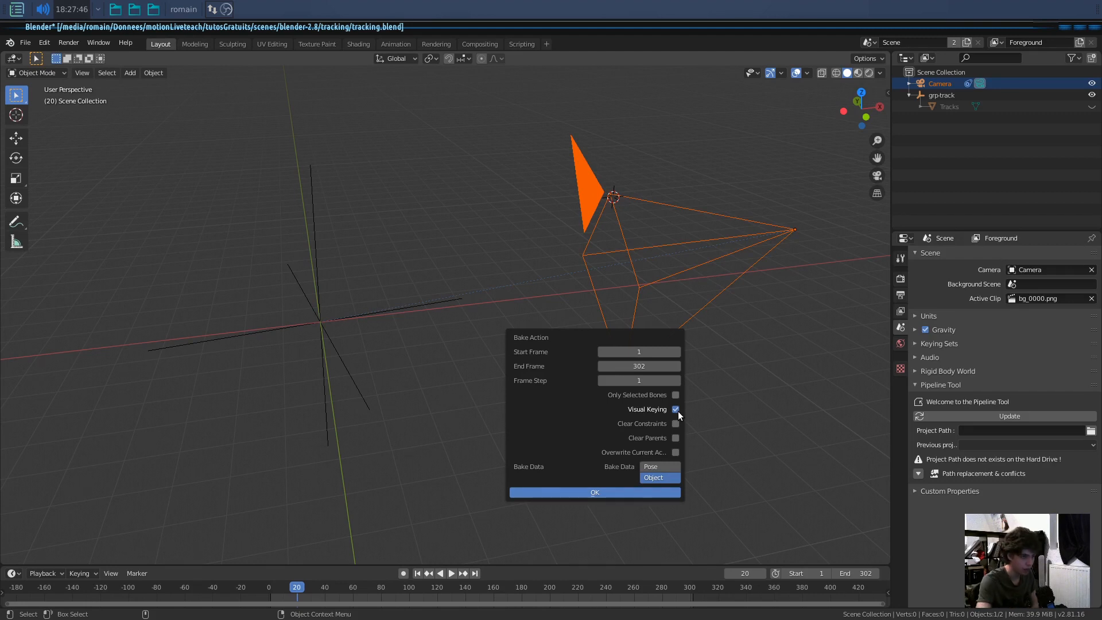
pyautogui.click(675, 423)
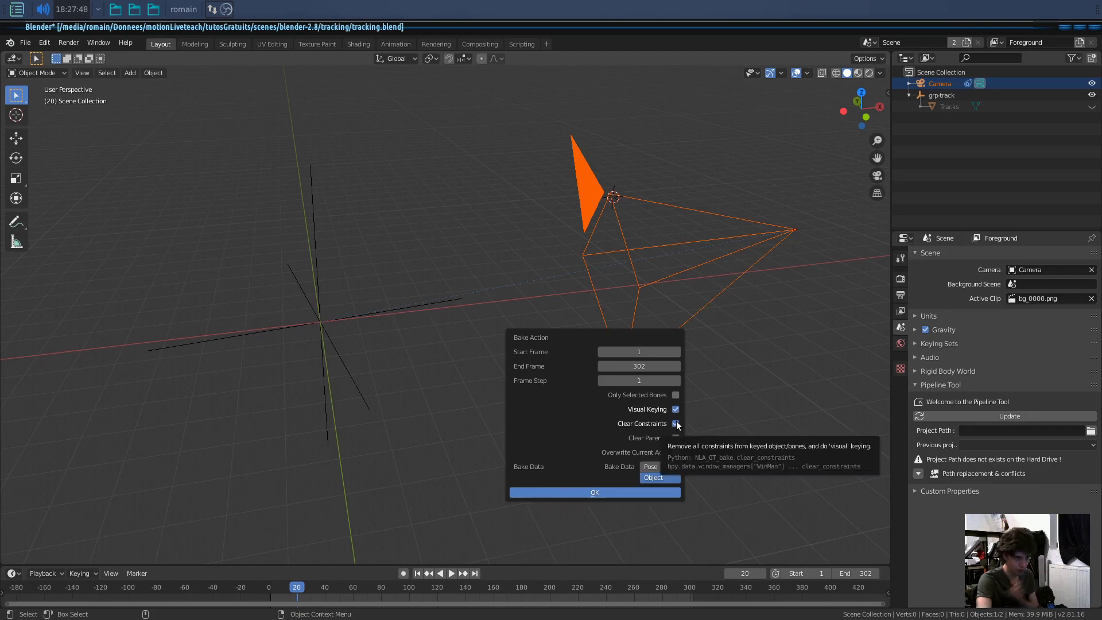
pyautogui.click(675, 438)
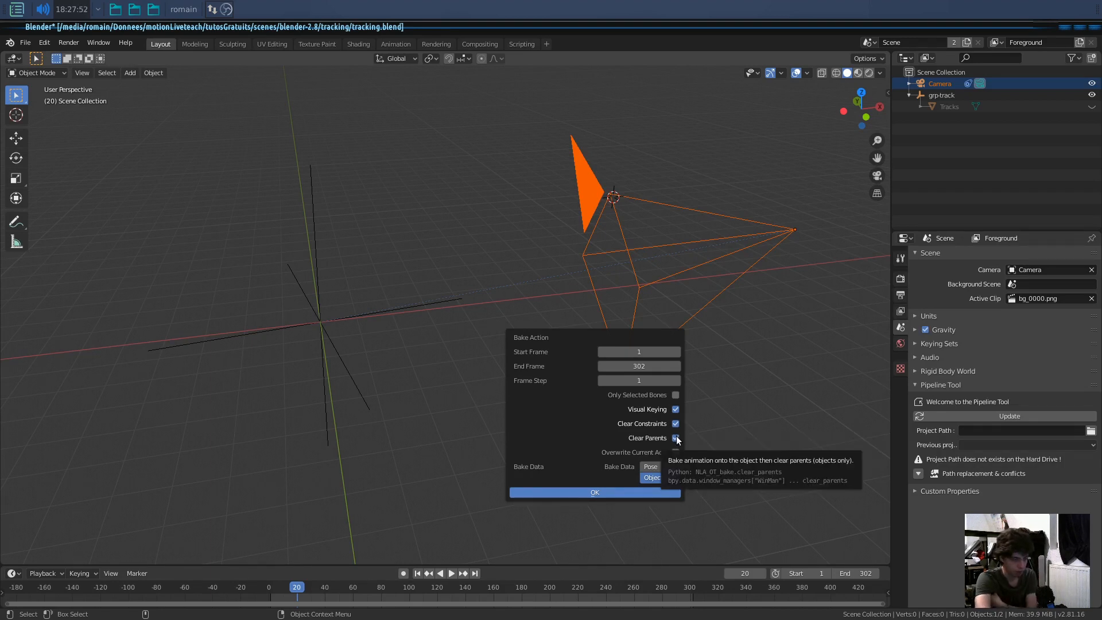
pyautogui.click(675, 453)
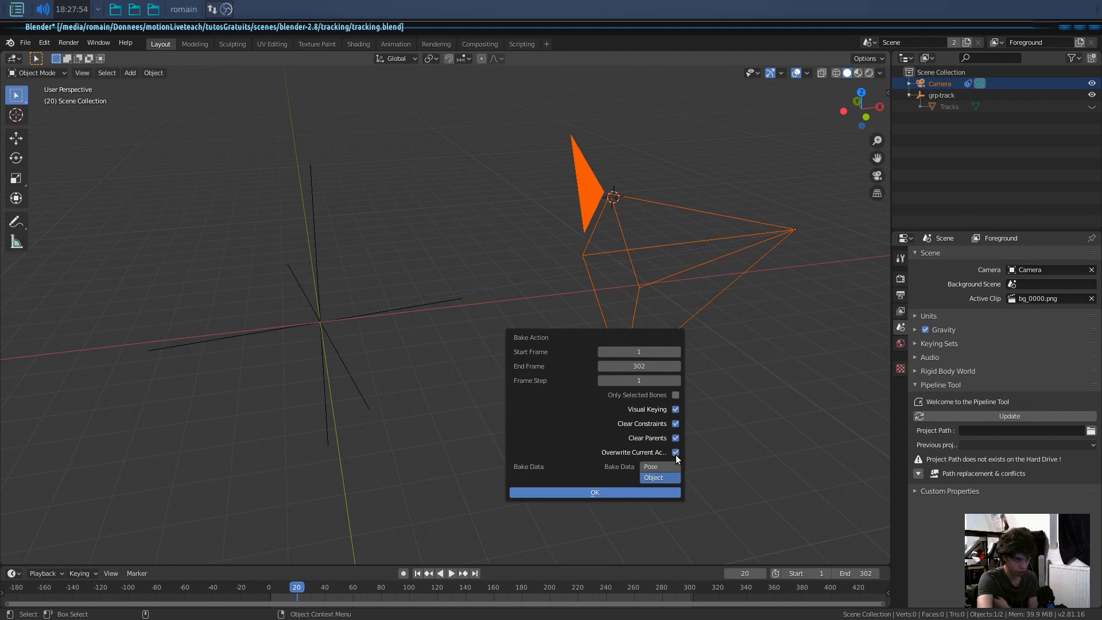
pyautogui.click(649, 487)
# Play the baked animation, look through the camera and move to frame 62 to check the camera motion.
pyautogui.press('space')
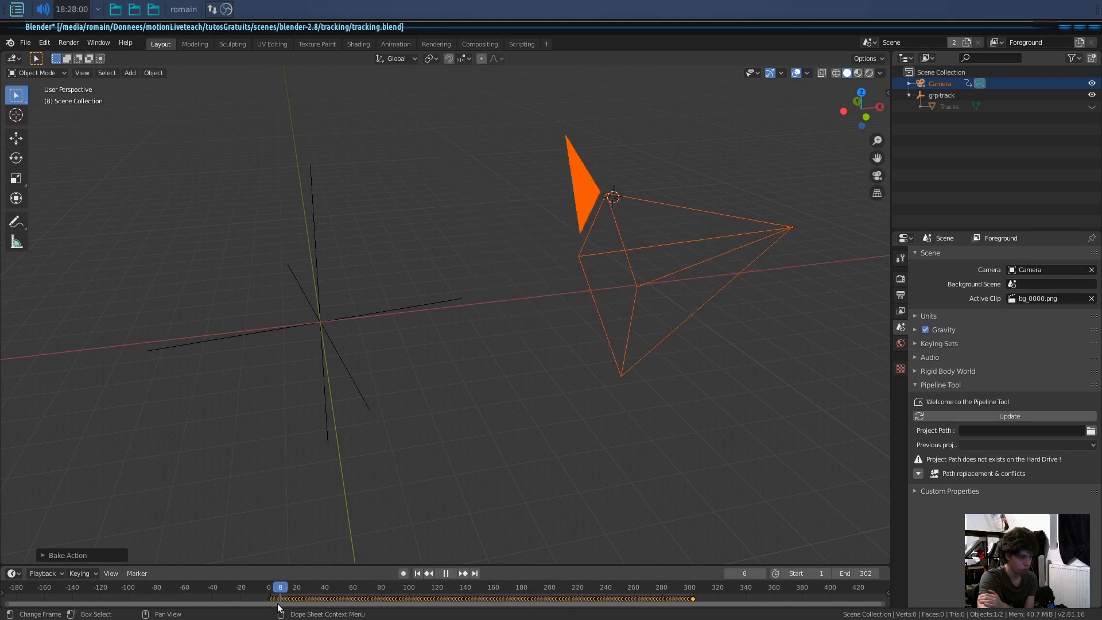
pyautogui.press('space')
pyautogui.press('KP_0')
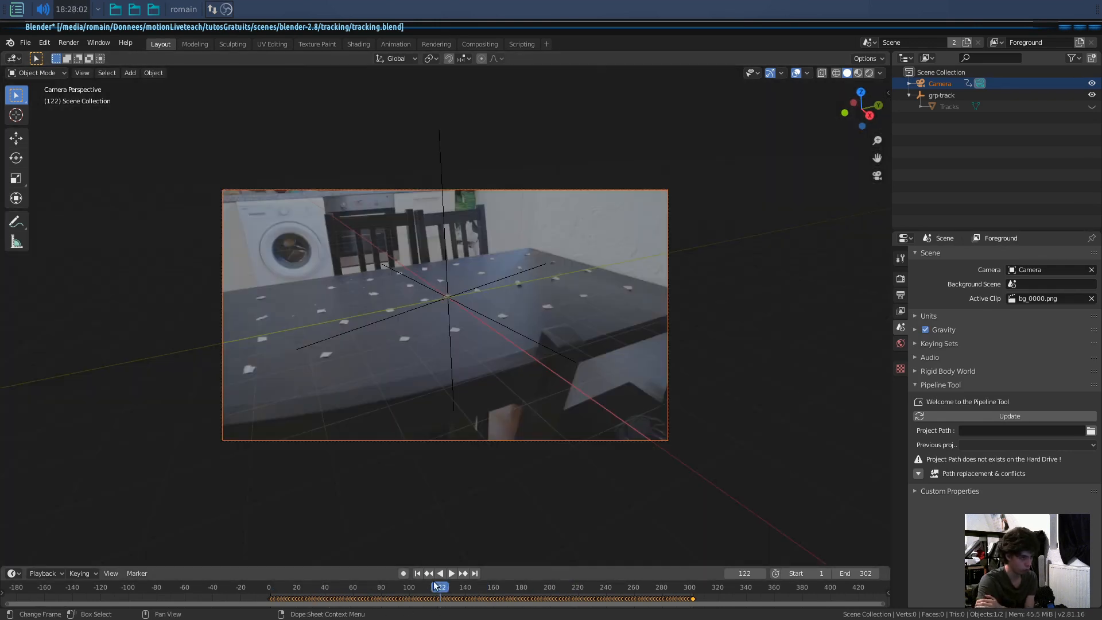
pyautogui.moveTo(445, 591); pyautogui.dragTo(356, 591)
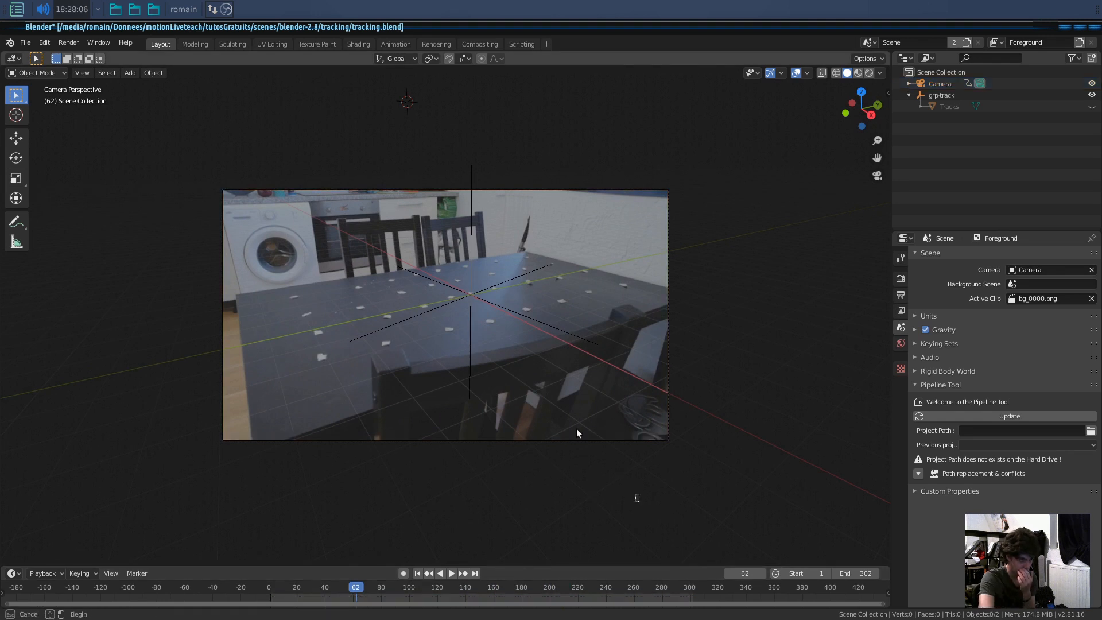
# Check the camera's object constraints after the bake and return to the free perspective view.
pyautogui.click(936, 82)
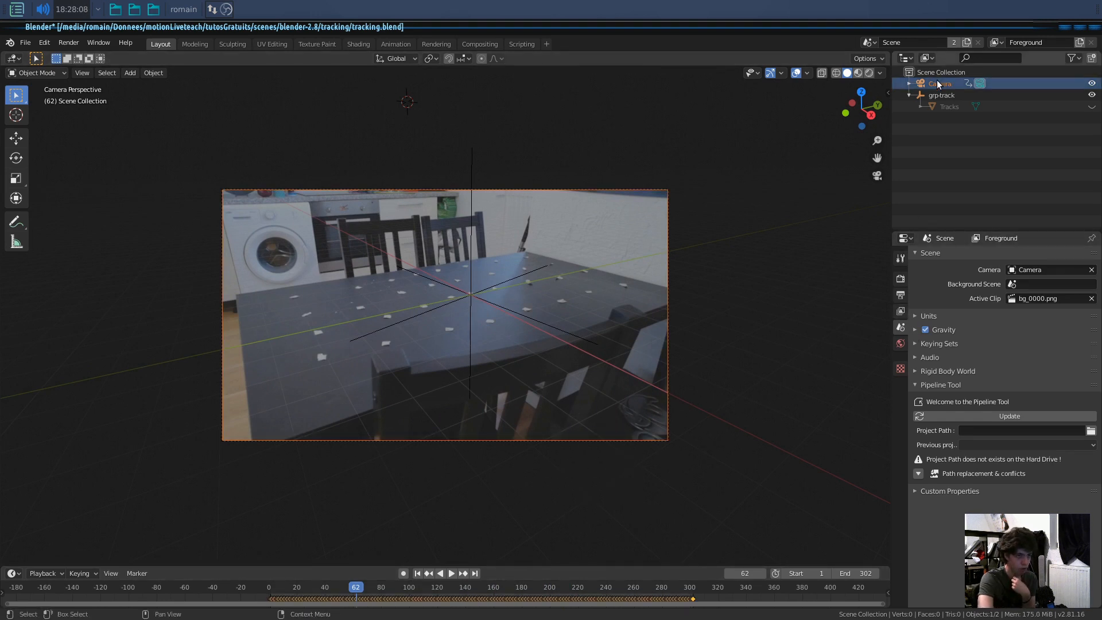
pyautogui.click(901, 363)
pyautogui.click(900, 395)
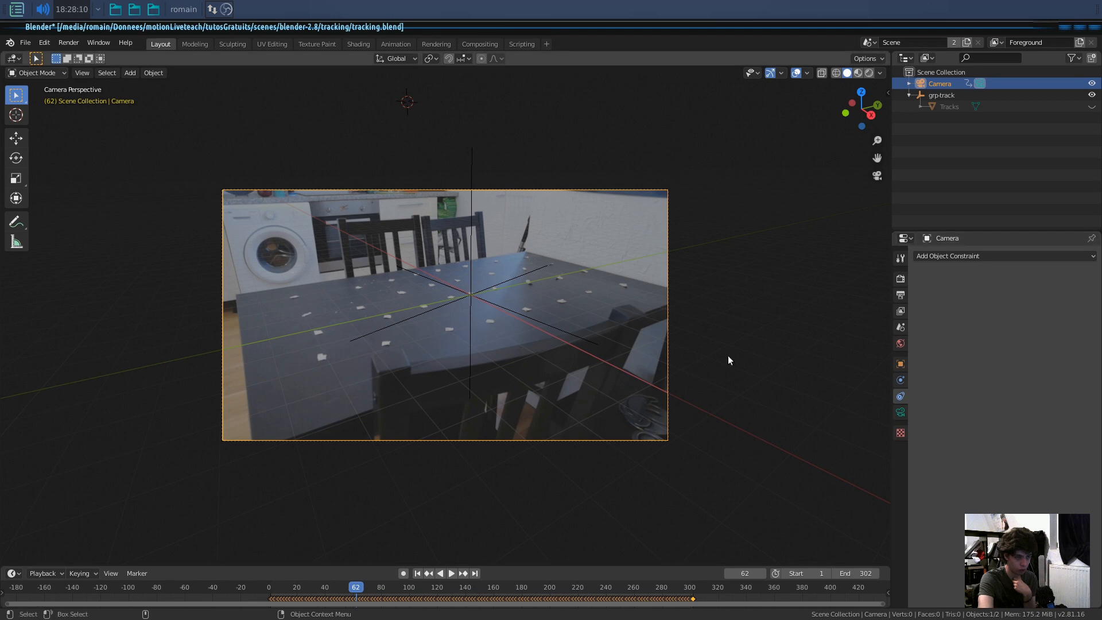
pyautogui.click(722, 480)
pyautogui.press('KP_0')
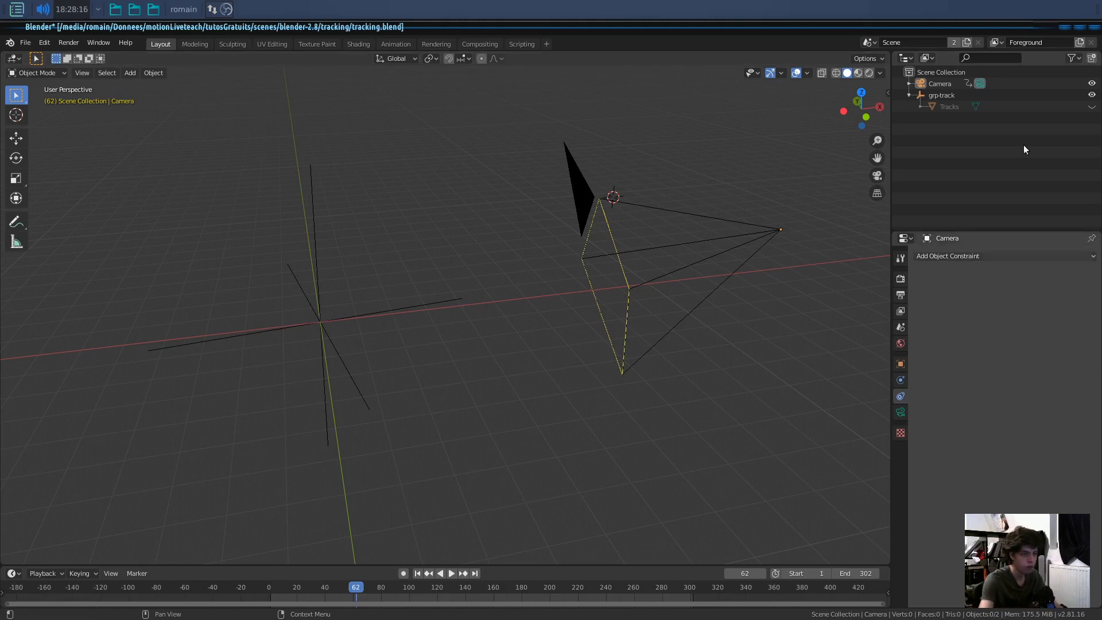
# Unhide the Tracks mesh in the scene, inspect its points around the origin and deselect it.
pyautogui.click(1091, 106)
pyautogui.keyDown('alt'); pyautogui.moveTo(417, 464); pyautogui.dragTo(464, 429); pyautogui.keyUp('alt')
pyautogui.moveTo(334, 376); pyautogui.dragTo(259, 417)
pyautogui.click(343, 452)
pyautogui.moveTo(322, 396); pyautogui.dragTo(293, 416)
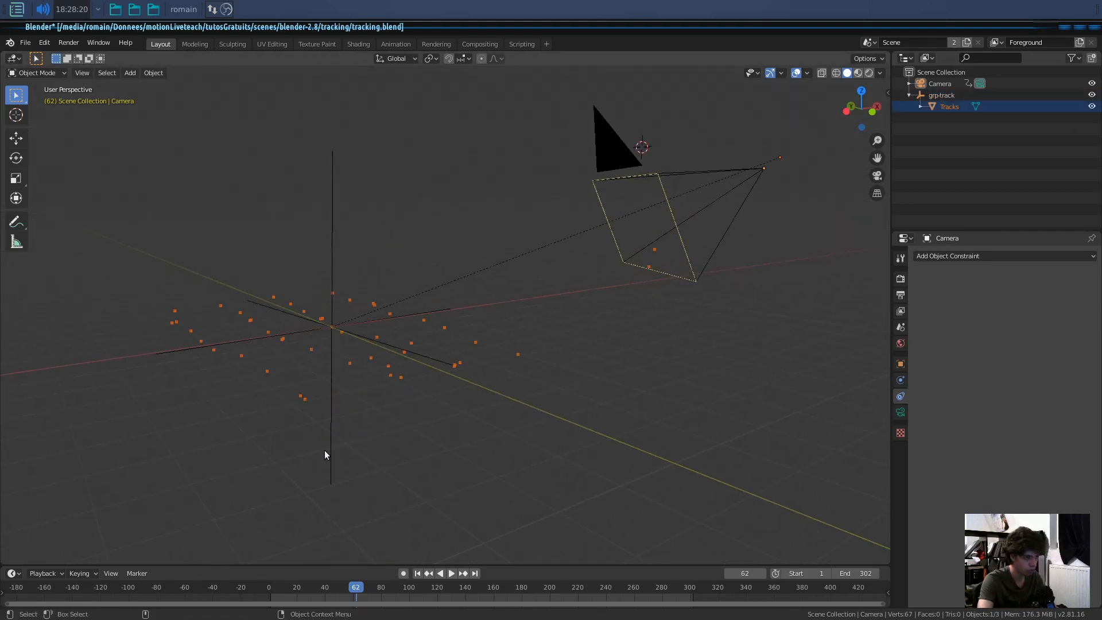
pyautogui.moveTo(352, 393); pyautogui.dragTo(433, 425, button='middle')
pyautogui.click(376, 401)
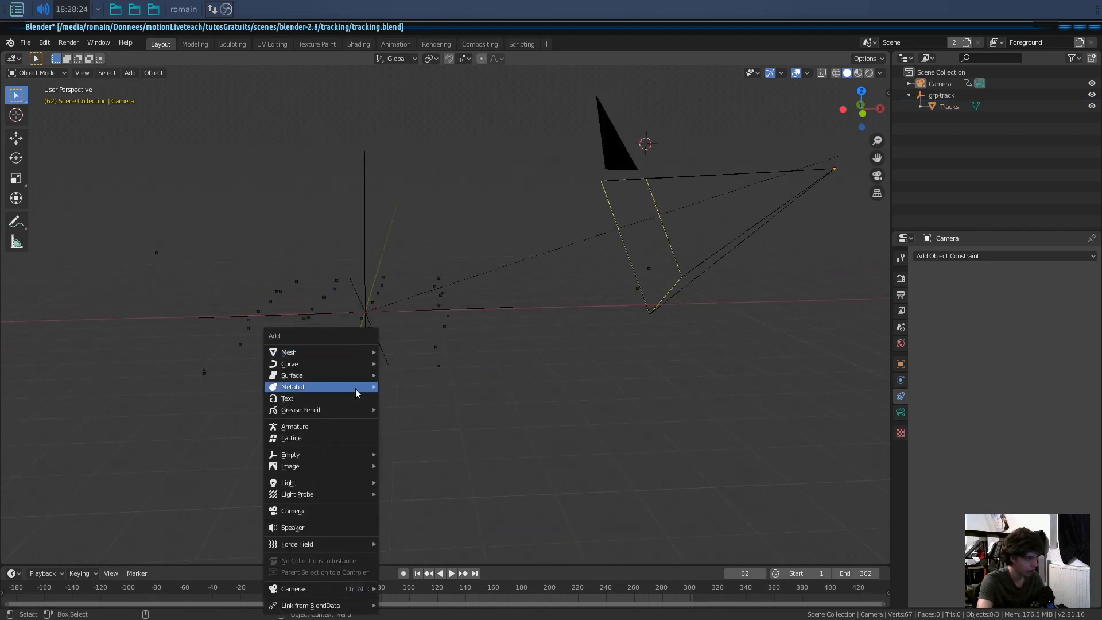
# Add a cube, clear its location to the world origin and flatten it along Z into a thin slab.
pyautogui.hotkey('shift', 'a')
pyautogui.moveTo(344, 352)
pyautogui.click(392, 366)
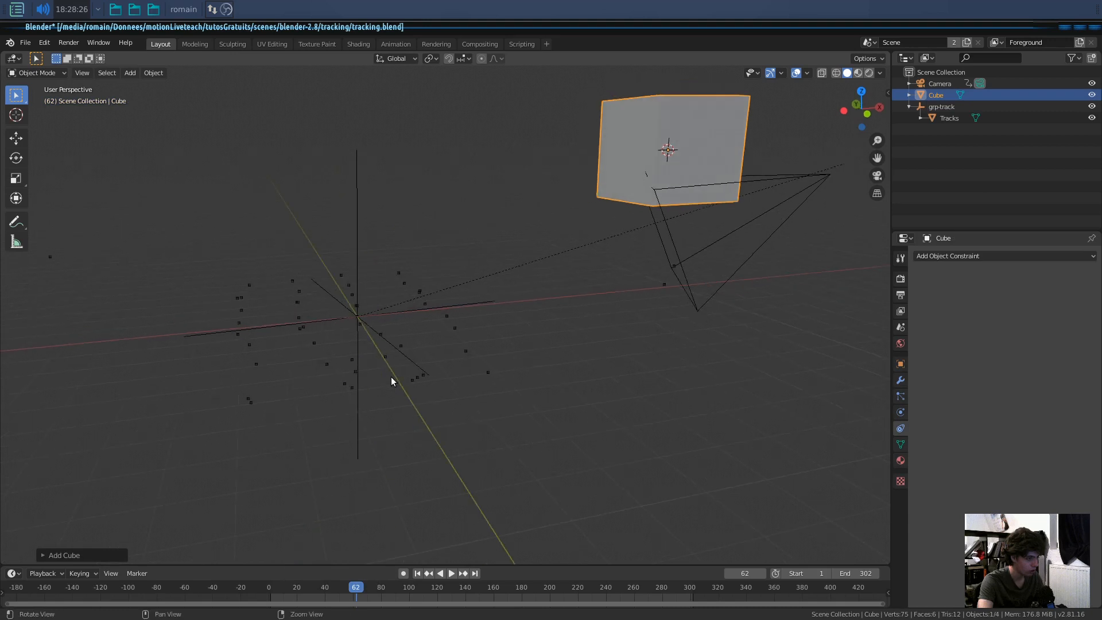
pyautogui.hotkey('alt', 'g')
pyautogui.press('s')
pyautogui.press('z')
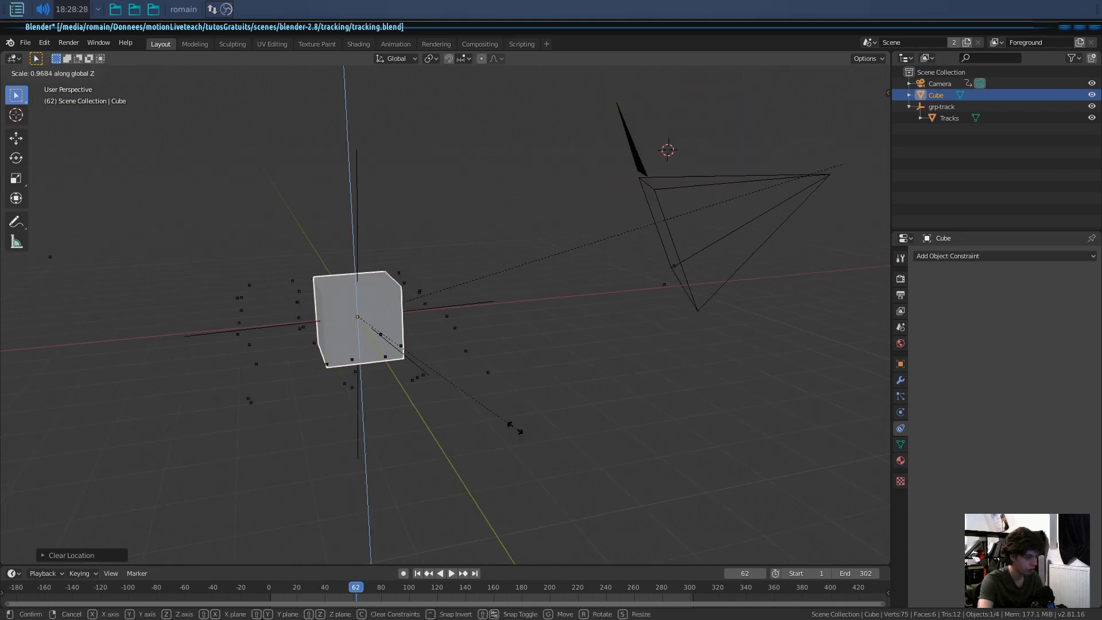
pyautogui.click(401, 371)
# Enlarge the slab to match the filmed tabletop and extend its front and back faces along X.
pyautogui.press('KP_0')
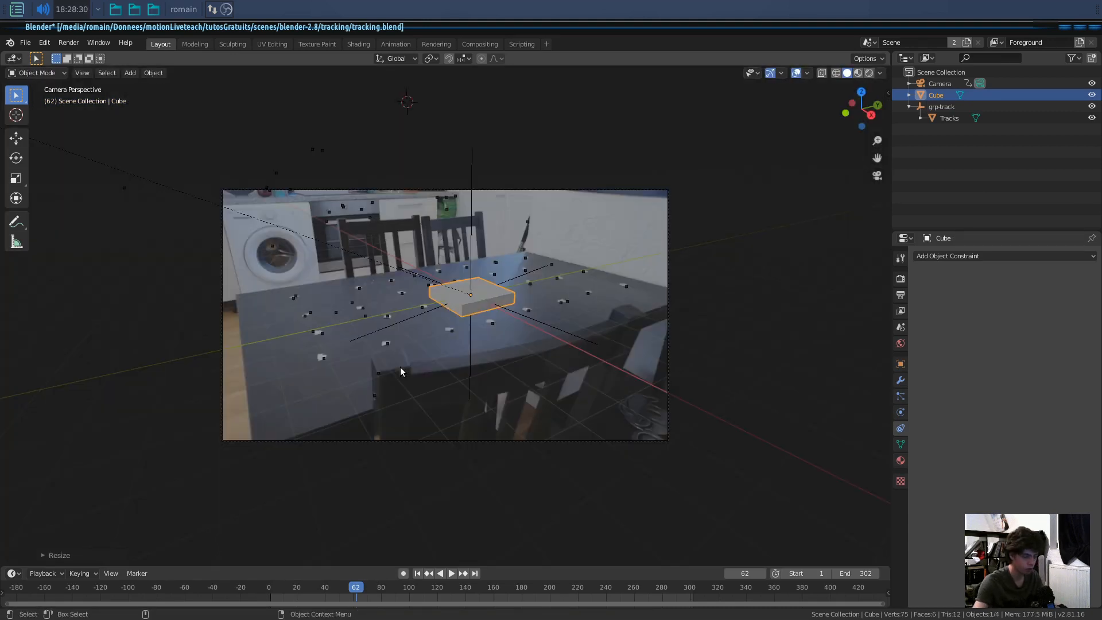
pyautogui.press('s')
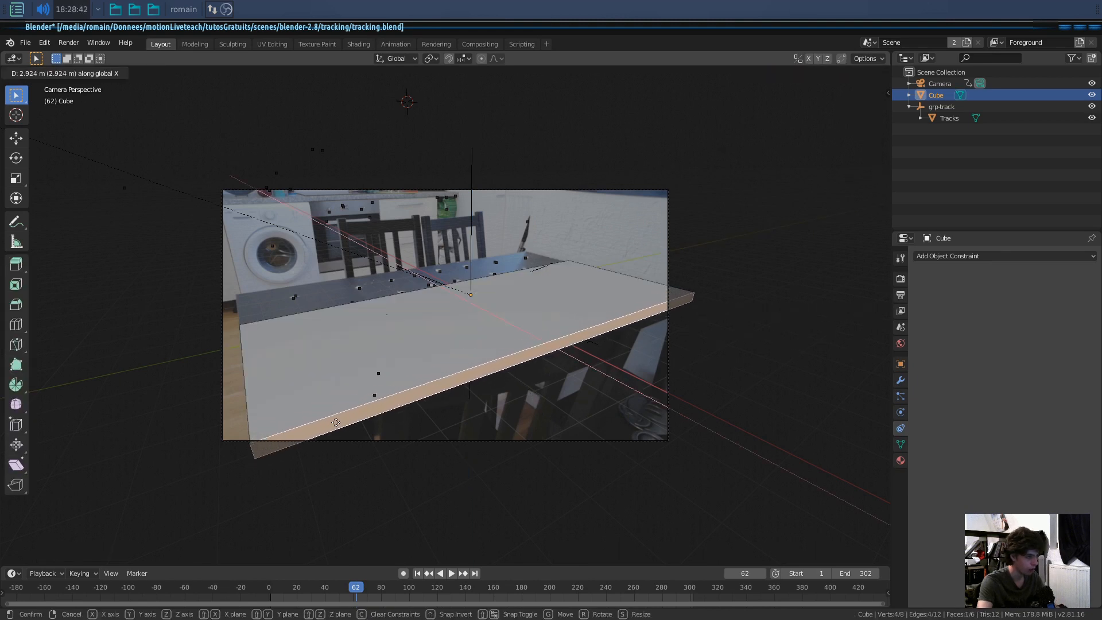
pyautogui.click(340, 434)
pyautogui.moveTo(240, 323); pyautogui.dragTo(341, 341, button='middle')
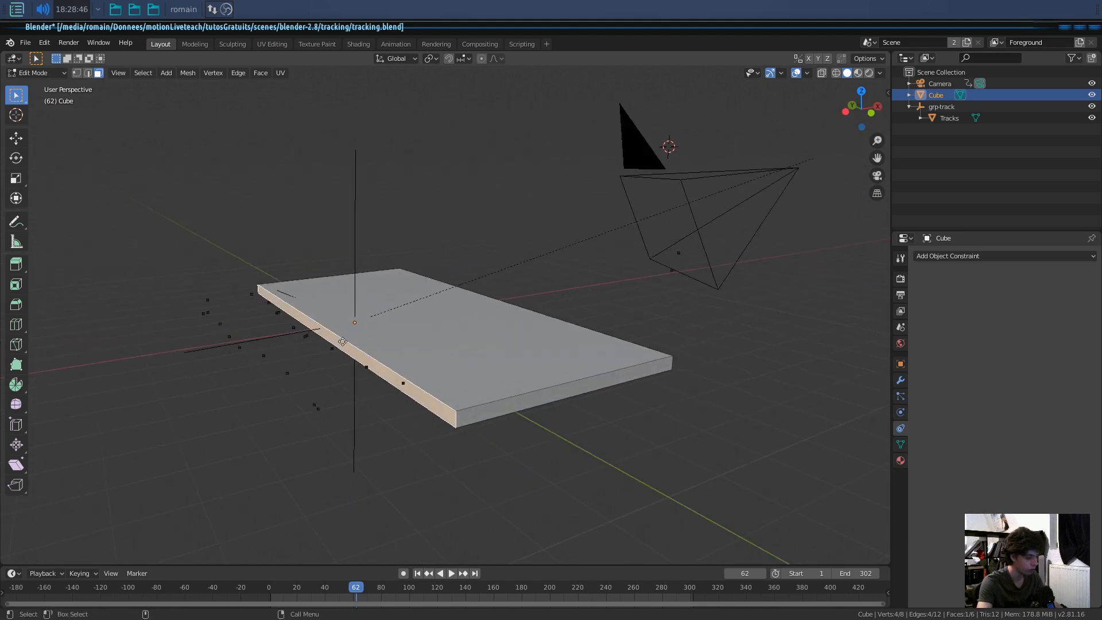
pyautogui.press('g')
pyautogui.press('x')
pyautogui.click(260, 374)
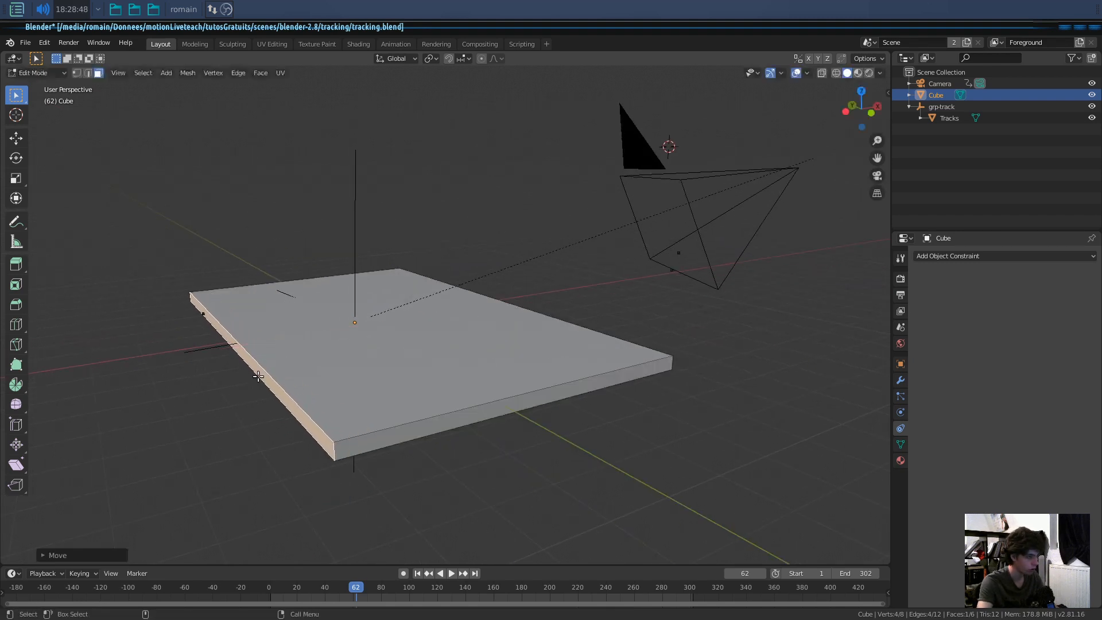
# Move the slab along Z so its top surface lines up with the tabletop track points.
pyautogui.press('Tab')
pyautogui.press('g')
pyautogui.press('z')
pyautogui.click(322, 422)
pyautogui.moveTo(329, 410); pyautogui.dragTo(377, 387, button='middle')
pyautogui.press('g')
pyautogui.press('z')
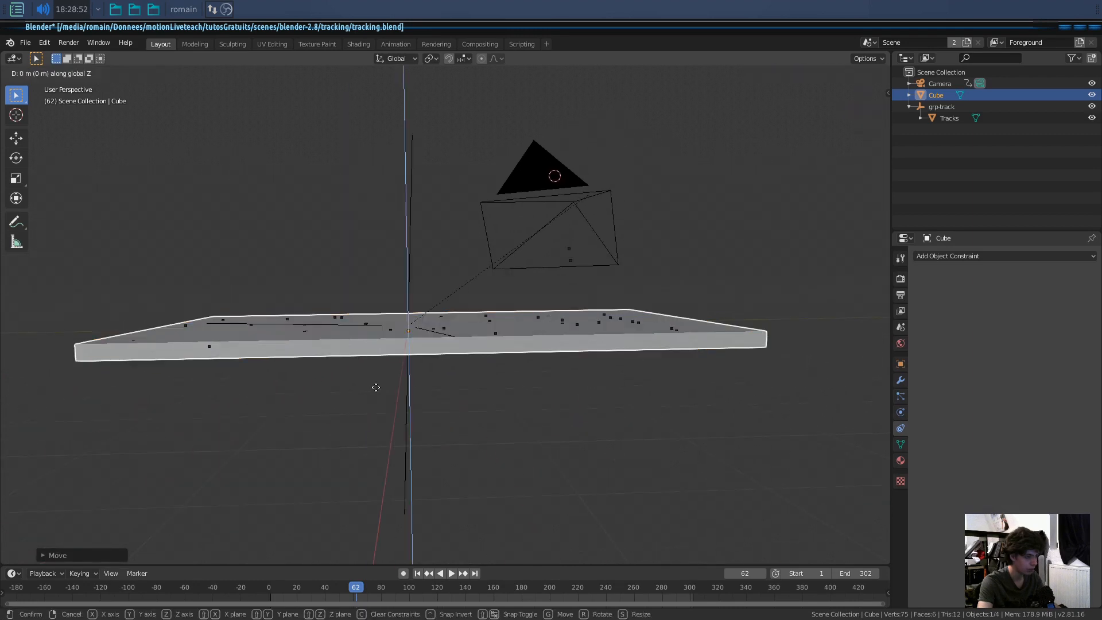
pyautogui.click(369, 377)
pyautogui.press('KP_0')
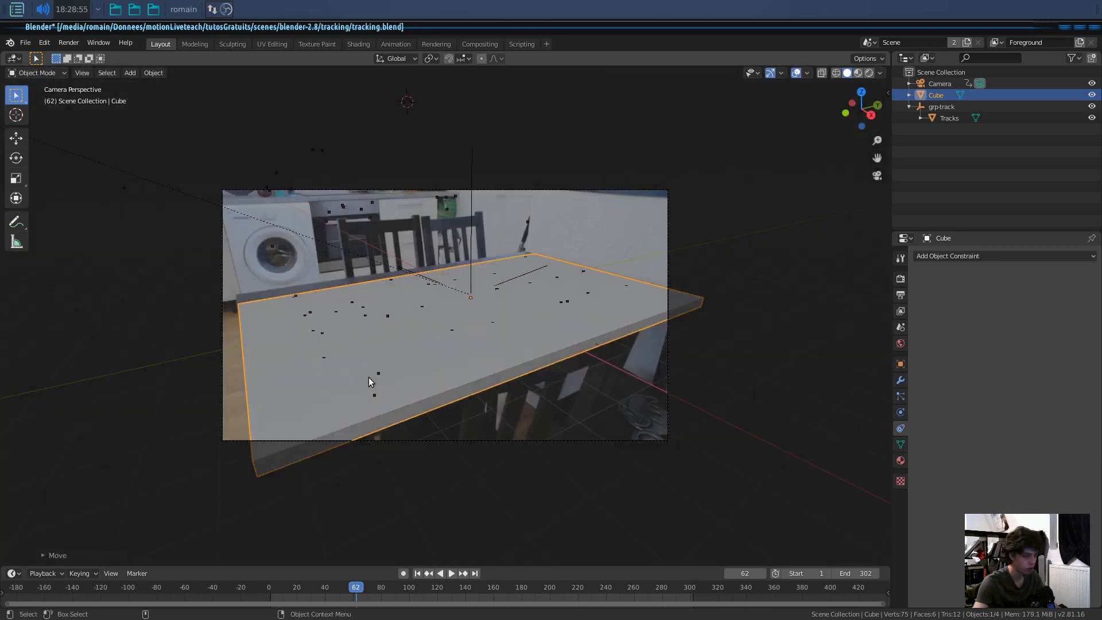
# Move the slab about -0.8 m along X to align it with the filmed tabletop.
pyautogui.press('g')
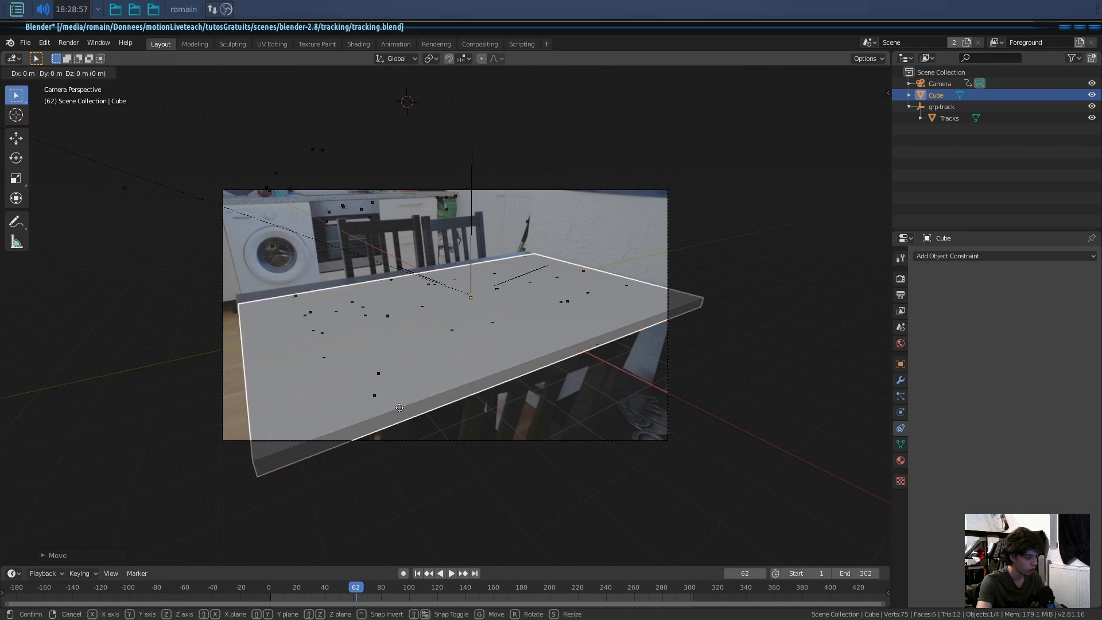
pyautogui.press('x')
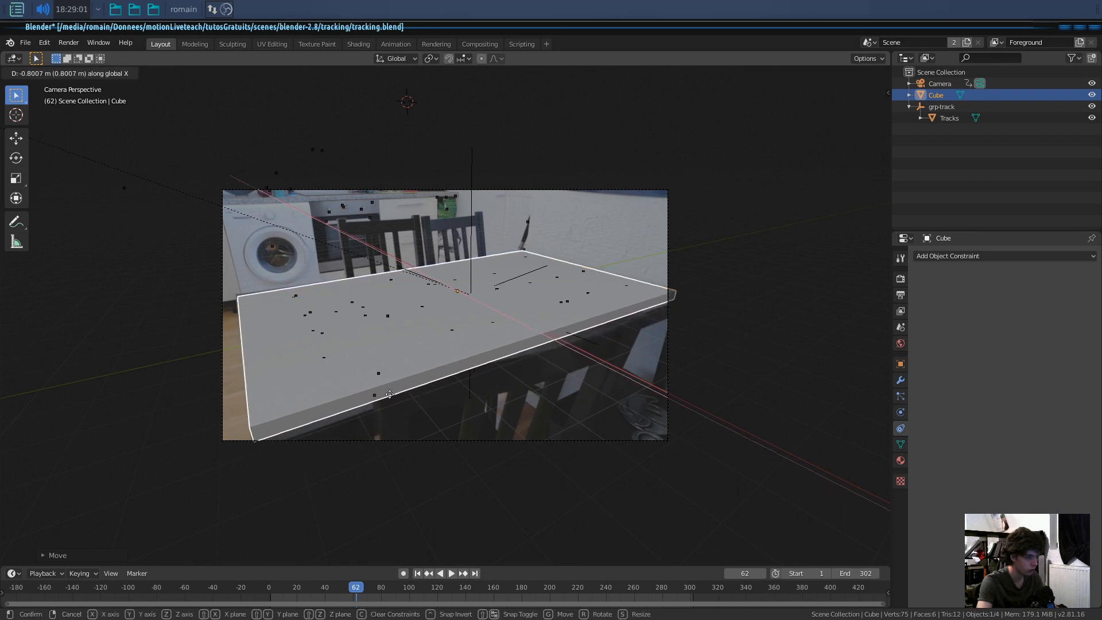
pyautogui.click(389, 395)
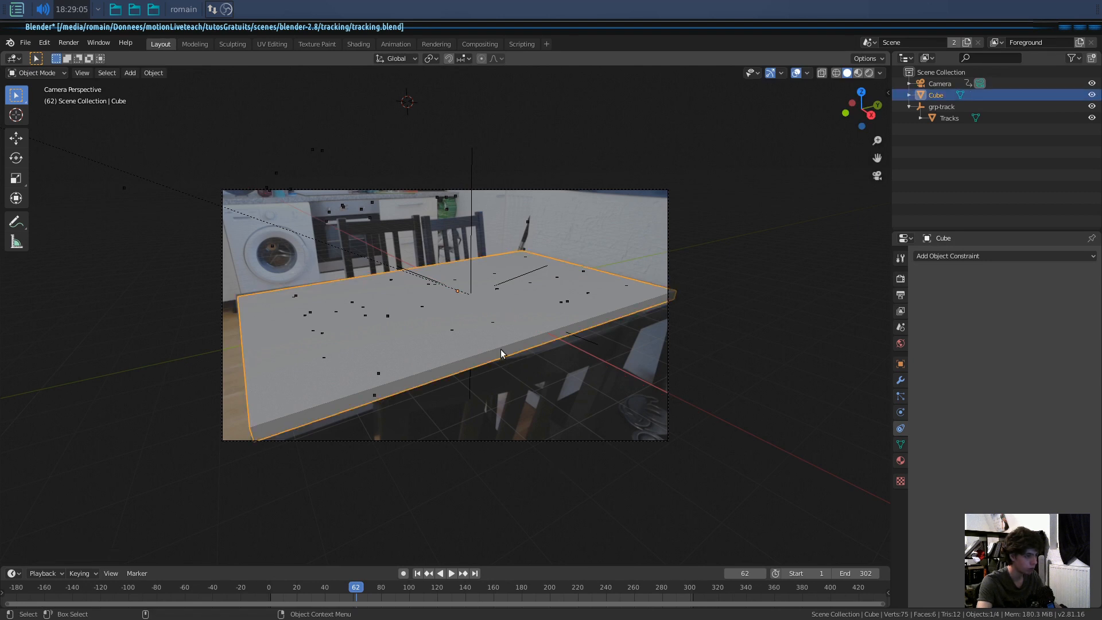
pyautogui.press('g')
pyautogui.press('z')
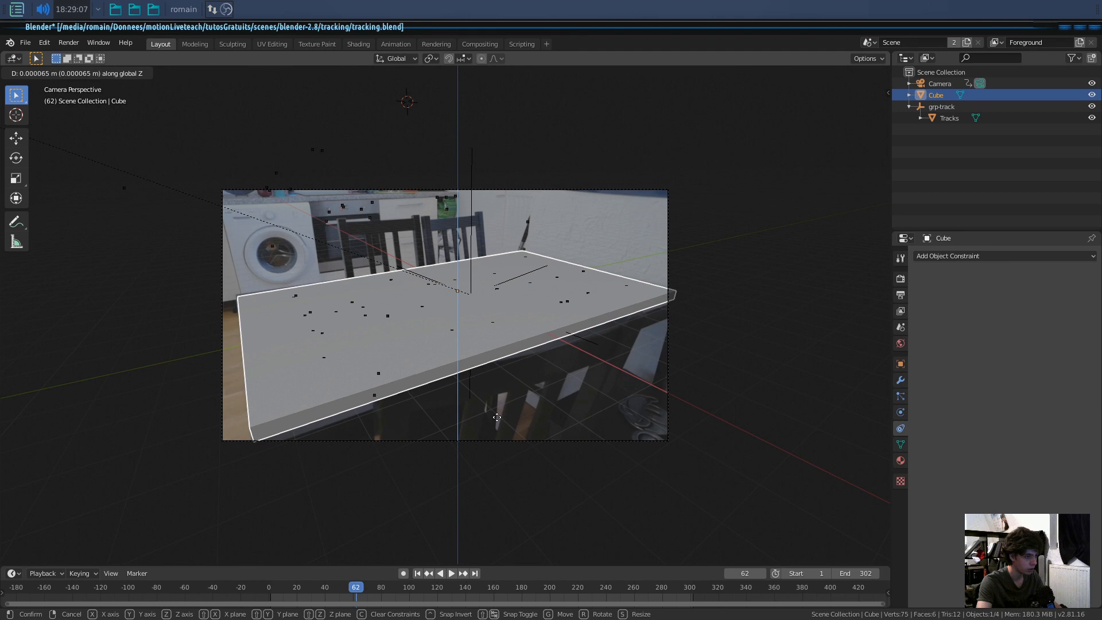
pyautogui.rightClick(487, 348)
# Extend the slab's near side toward the filmed table's front edge and play the shot to check its alignment, ending at frame 54.
pyautogui.press('Tab')
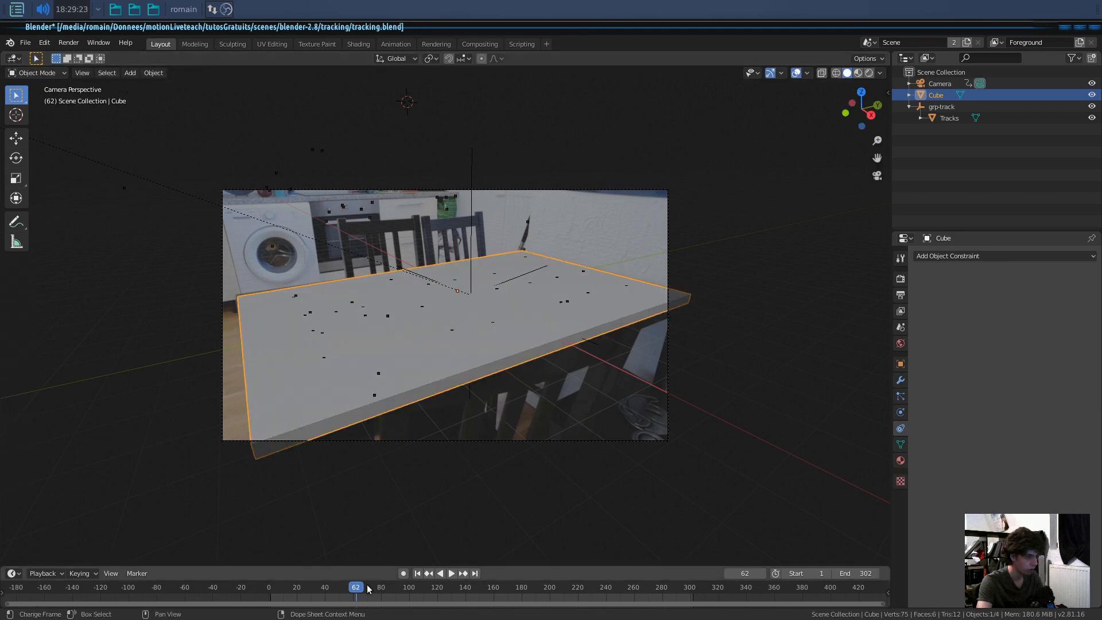
pyautogui.press('space')
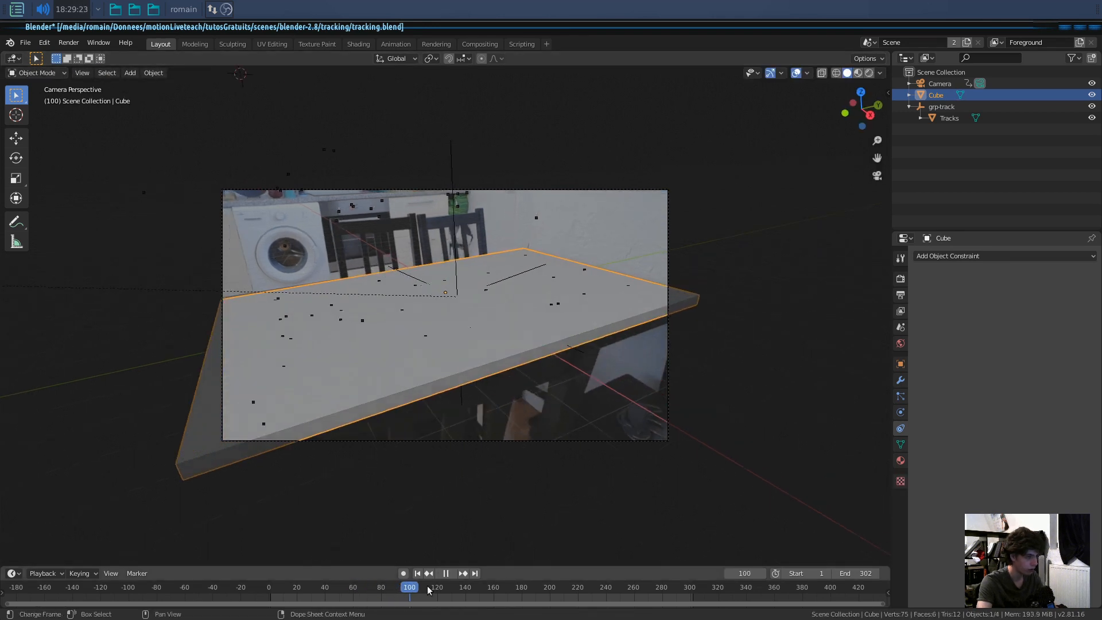
pyautogui.moveTo(371, 580); pyautogui.dragTo(344, 586)
pyautogui.moveTo(604, 387); pyautogui.dragTo(828, 279, button='middle')
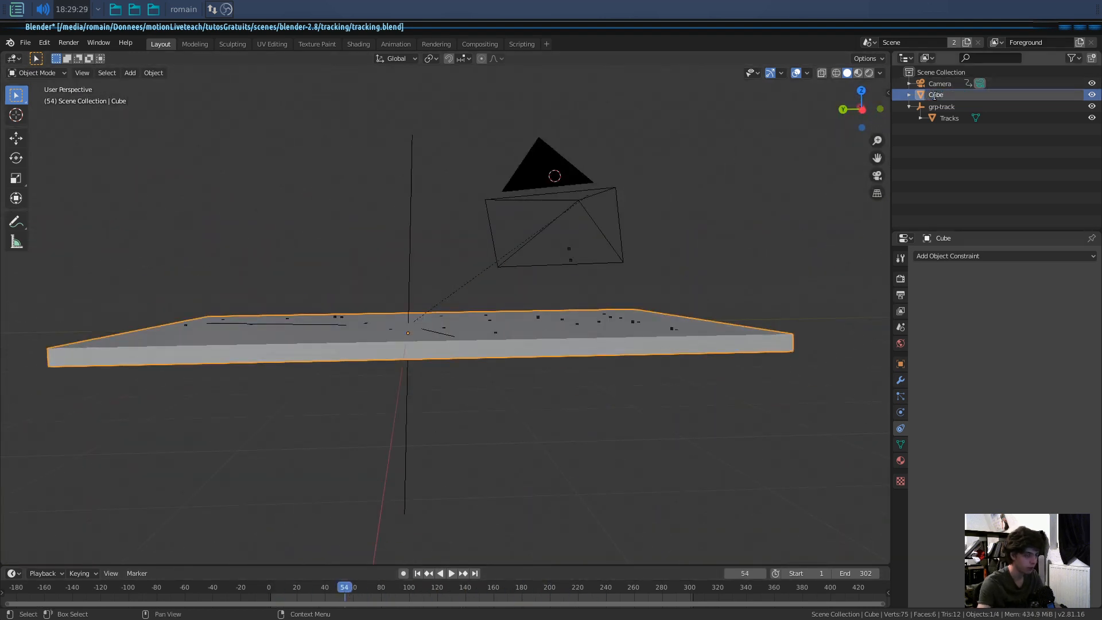
# Rename the slab to "table" and apply its scale.
pyautogui.write('table')
pyautogui.press('Return')
pyautogui.moveTo(767, 218); pyautogui.dragTo(568, 360, button='middle')
pyautogui.hotkey('ctrl', 'a')
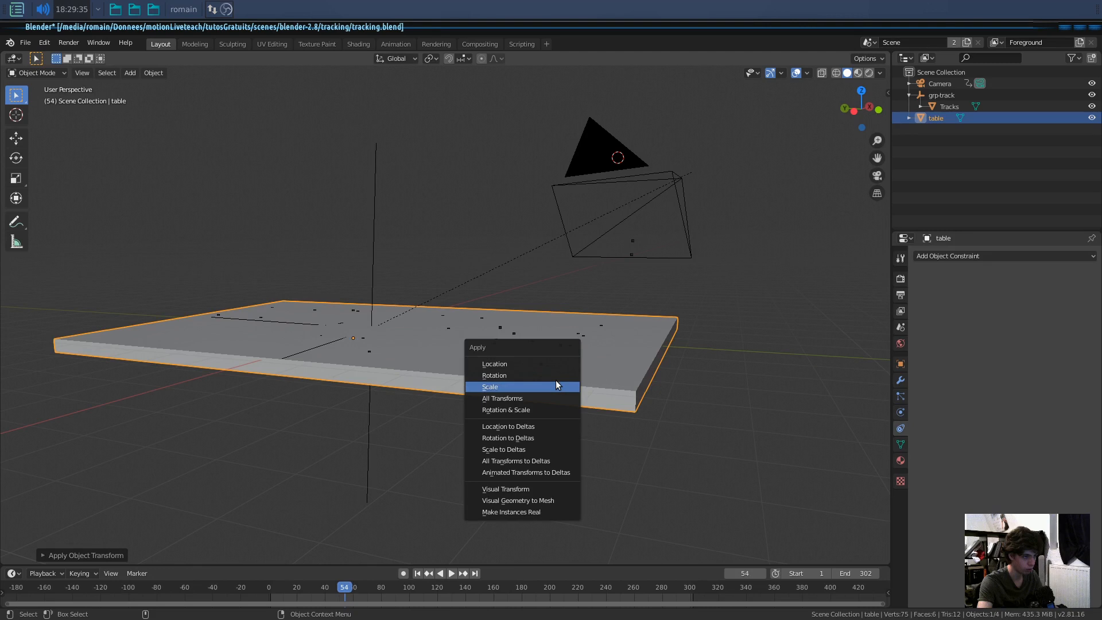
pyautogui.click(555, 382)
pyautogui.moveTo(559, 390); pyautogui.dragTo(598, 438, button='middle')
pyautogui.click(899, 364)
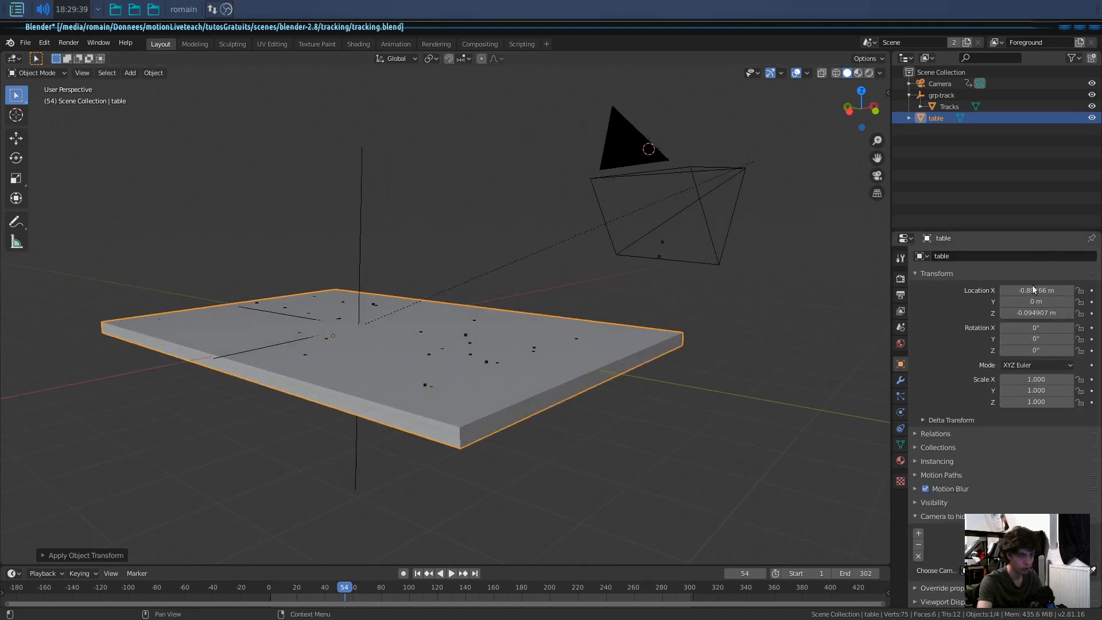
pyautogui.moveTo(767, 364); pyautogui.dragTo(627, 435, button='middle')
# Delete the grp-track empty and its Tracks object by inverting a selection of the camera and table.
pyautogui.click(626, 435)
pyautogui.moveTo(537, 422); pyautogui.dragTo(526, 370, button='middle')
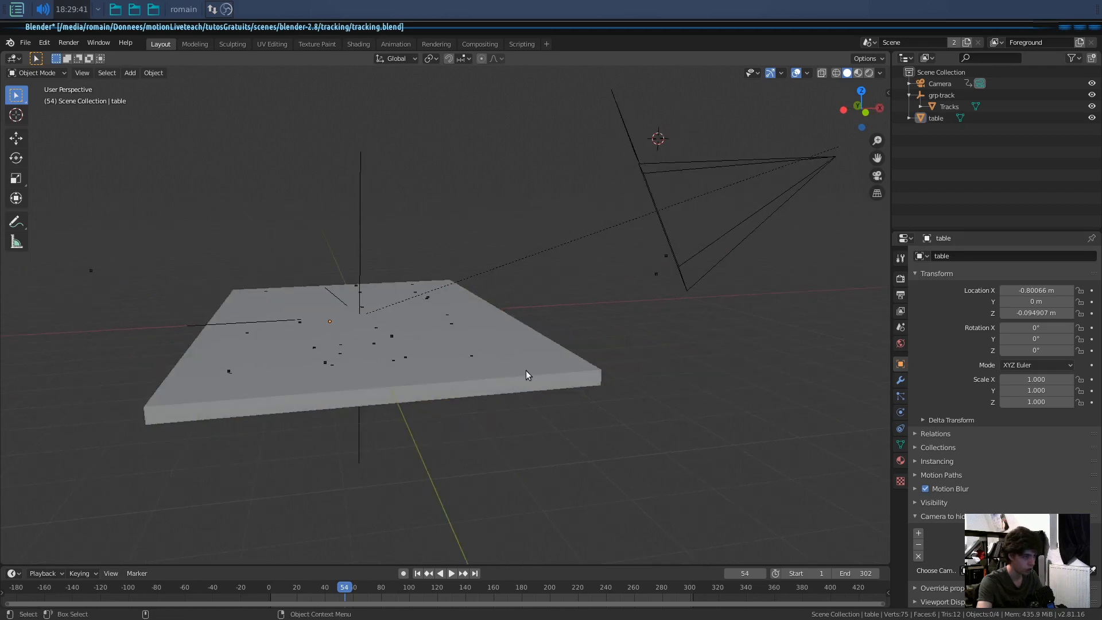
pyautogui.click(526, 370)
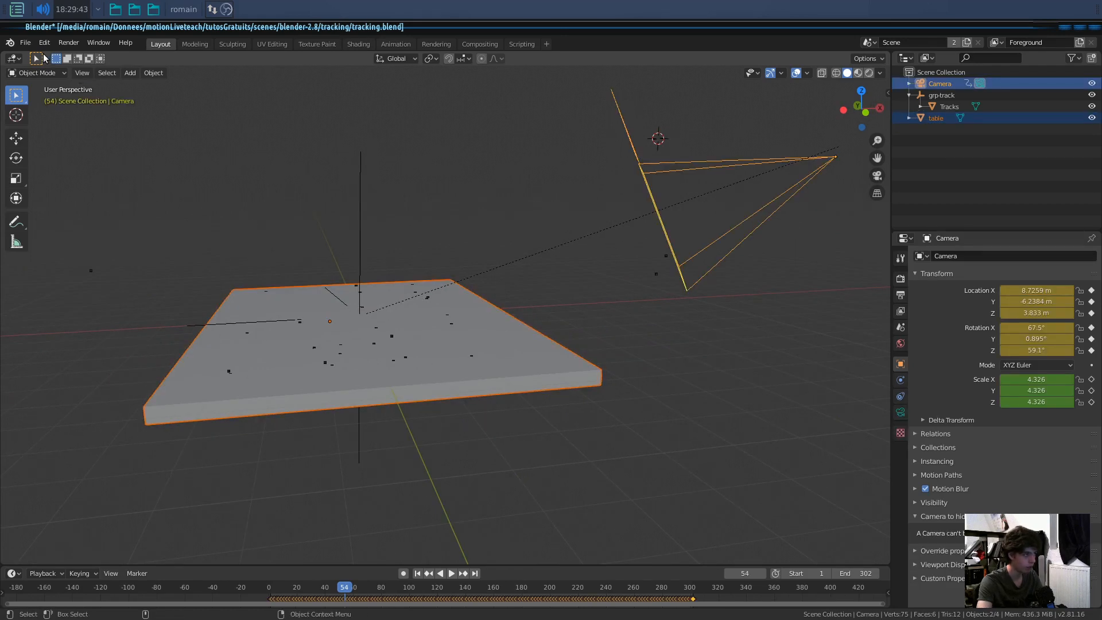
pyautogui.hotkey('ctrl', 'i')
pyautogui.press('x')
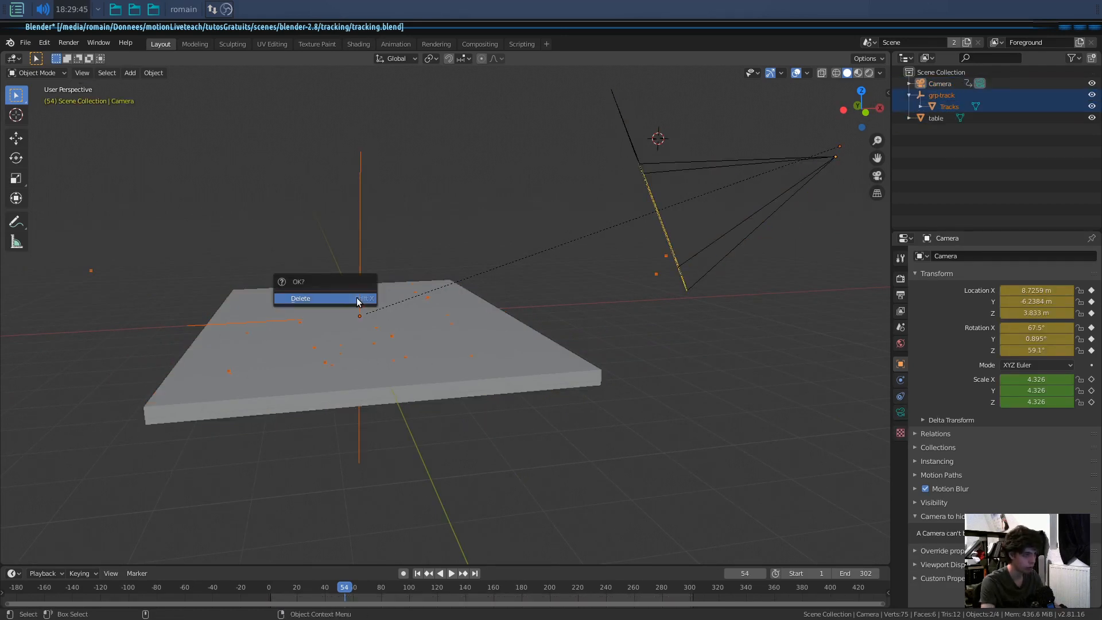
pyautogui.click(357, 297)
pyautogui.moveTo(458, 266); pyautogui.dragTo(443, 312, button='middle')
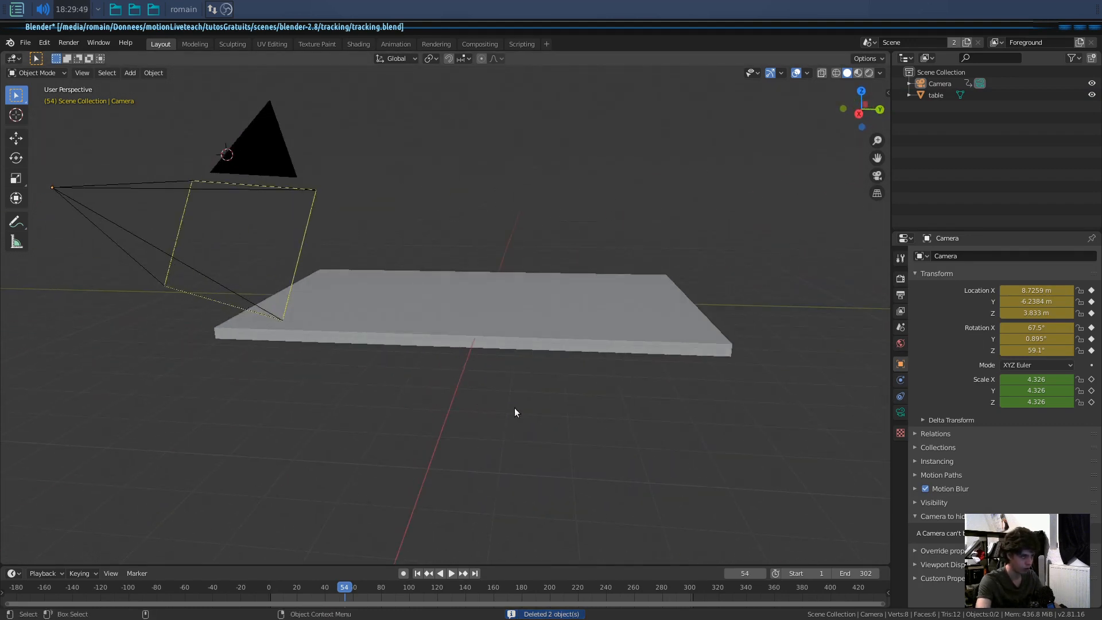
# Select the camera and table and set up their Alembic export named tracking.abc, browsing to the Motion Live Teach bookmark.
pyautogui.press('a')
pyautogui.click(26, 42)
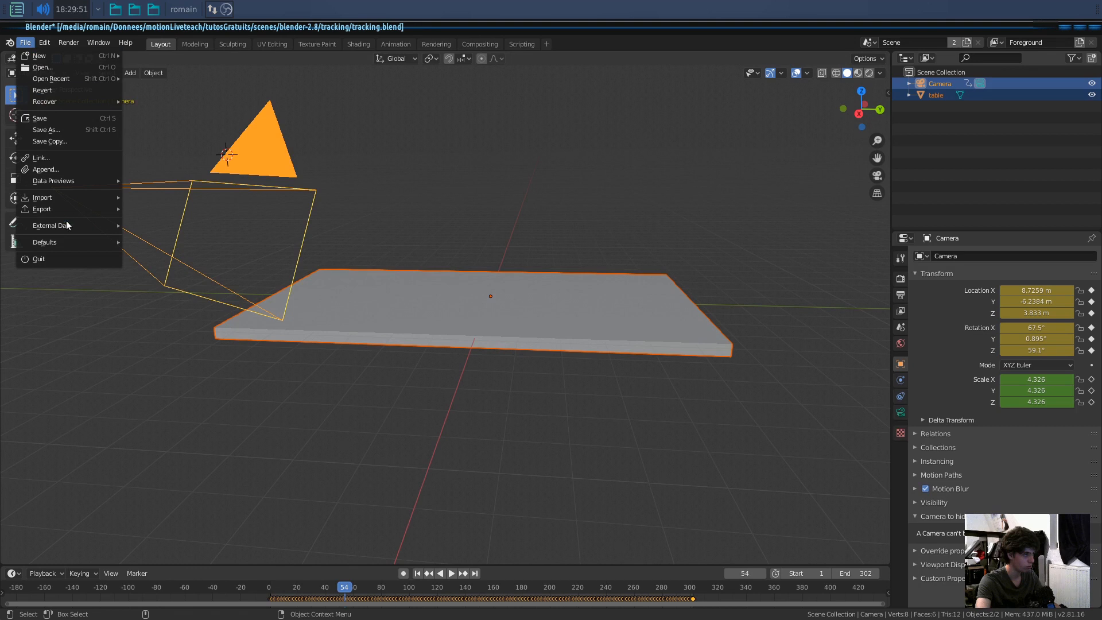
pyautogui.moveTo(61, 210)
pyautogui.click(145, 221)
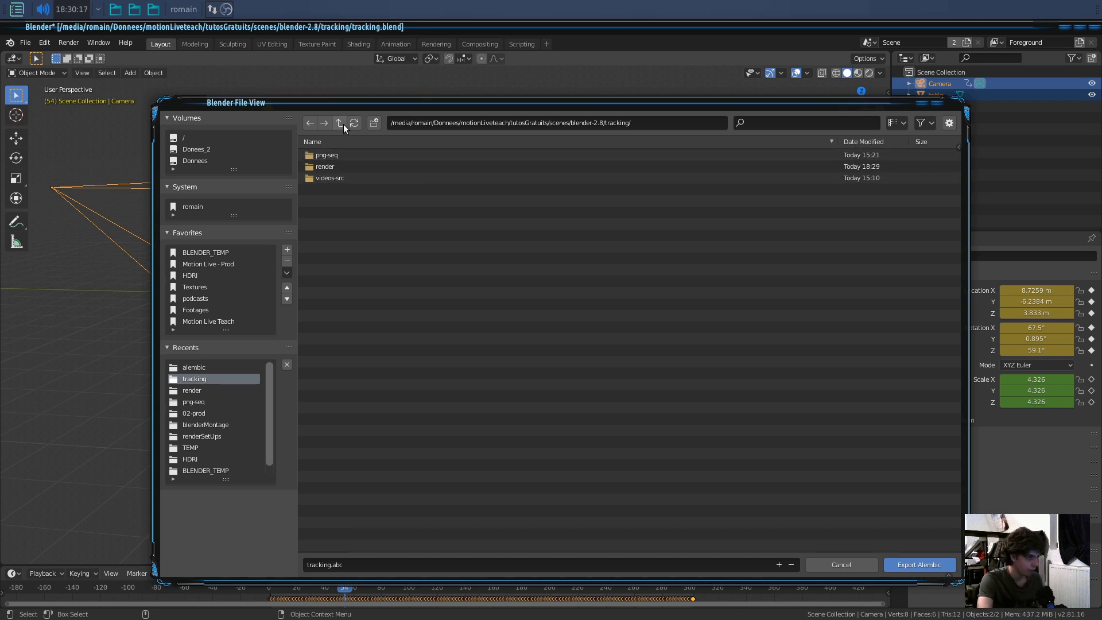
pyautogui.click(208, 321)
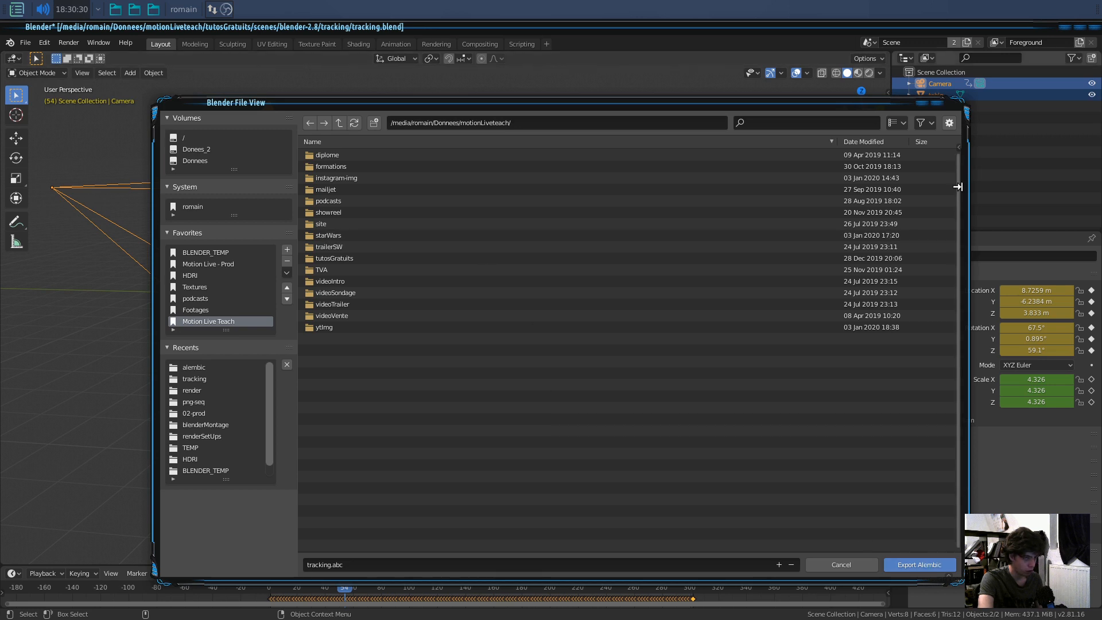
pyautogui.click(938, 104)
# Switch to Maya and open the exported tracking Alembic cache with the camera and table.
pyautogui.click(573, 194)
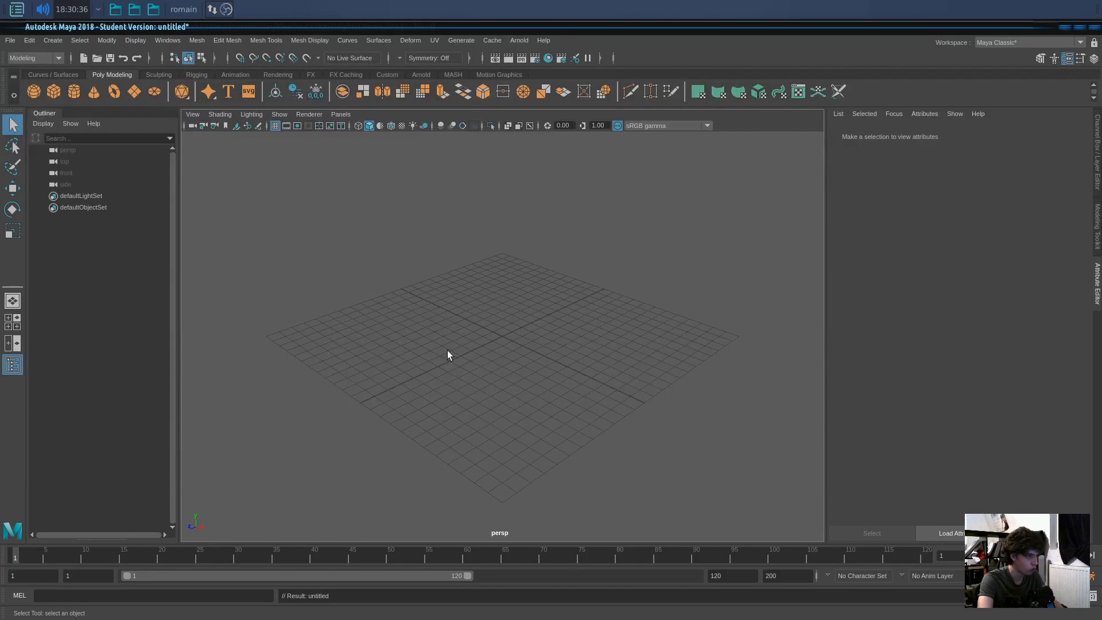
pyautogui.scroll(3, 478, 367)
pyautogui.keyDown('alt'); pyautogui.moveTo(477, 367); pyautogui.dragTo(451, 368); pyautogui.keyUp('alt')
pyautogui.click(500, 41)
pyautogui.moveTo(511, 65)
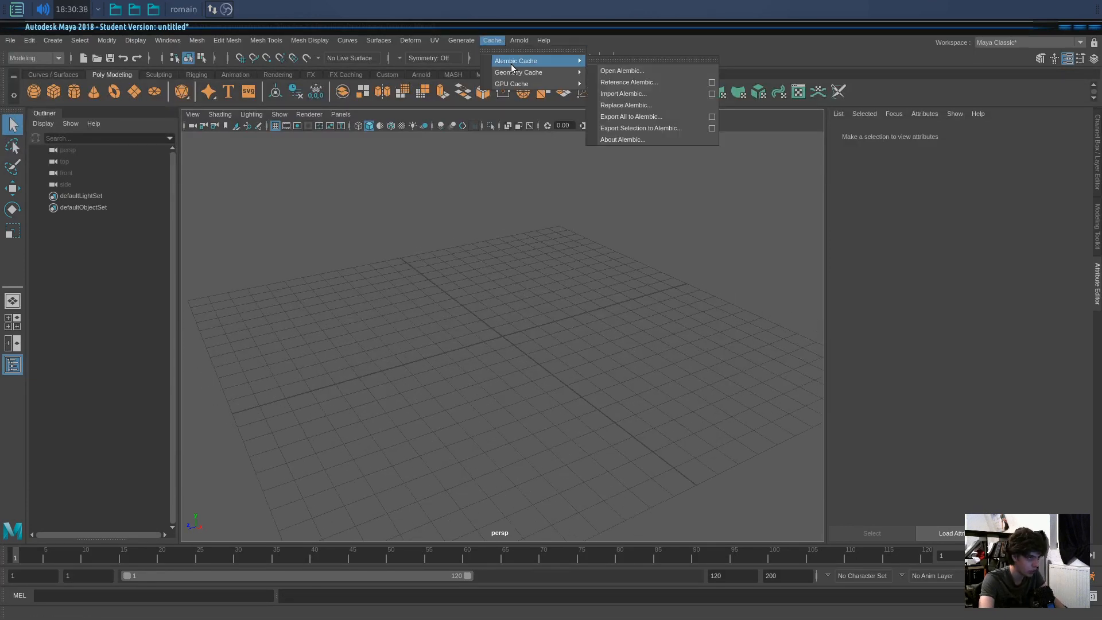
pyautogui.click(620, 73)
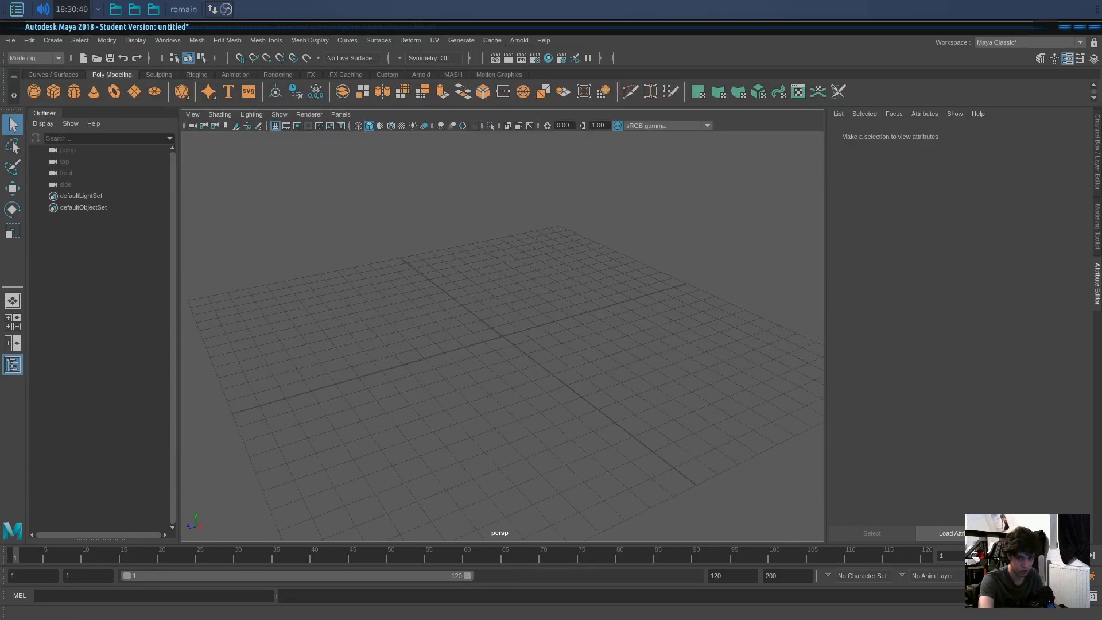
pyautogui.click(1044, 486)
pyautogui.click(535, 317)
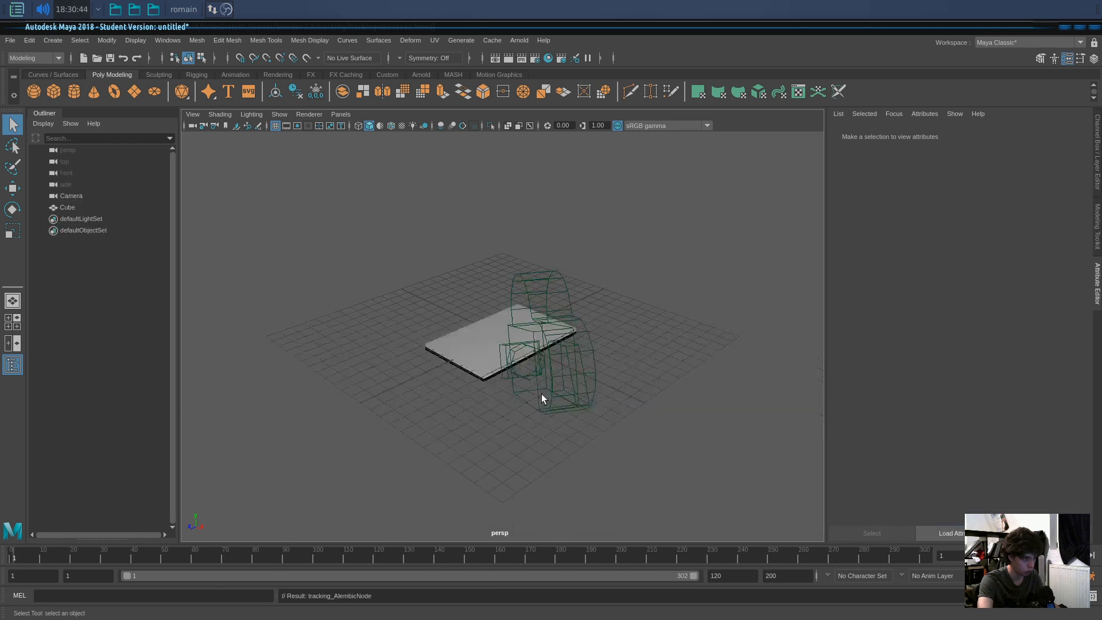
# Look through the imported Camera in the viewport and turn on the resolution gate and gate mask.
pyautogui.keyDown('alt'); pyautogui.moveTo(522, 418); pyautogui.dragTo(622, 381); pyautogui.keyUp('alt')
pyautogui.click(621, 381)
pyautogui.click(573, 435)
pyautogui.click(632, 352)
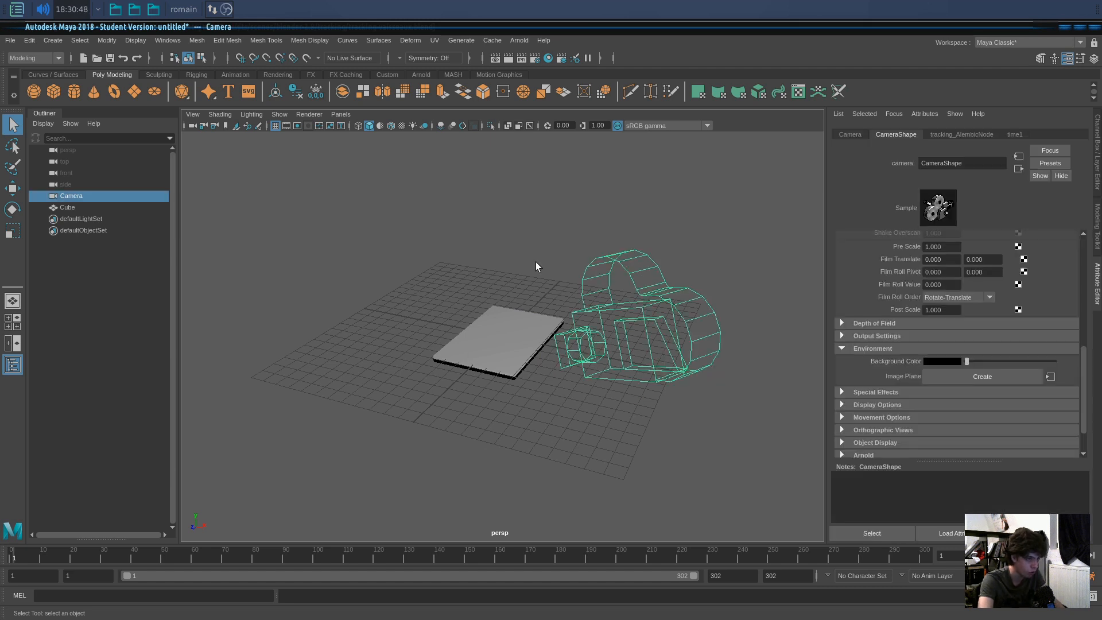
pyautogui.click(340, 115)
pyautogui.moveTo(359, 129)
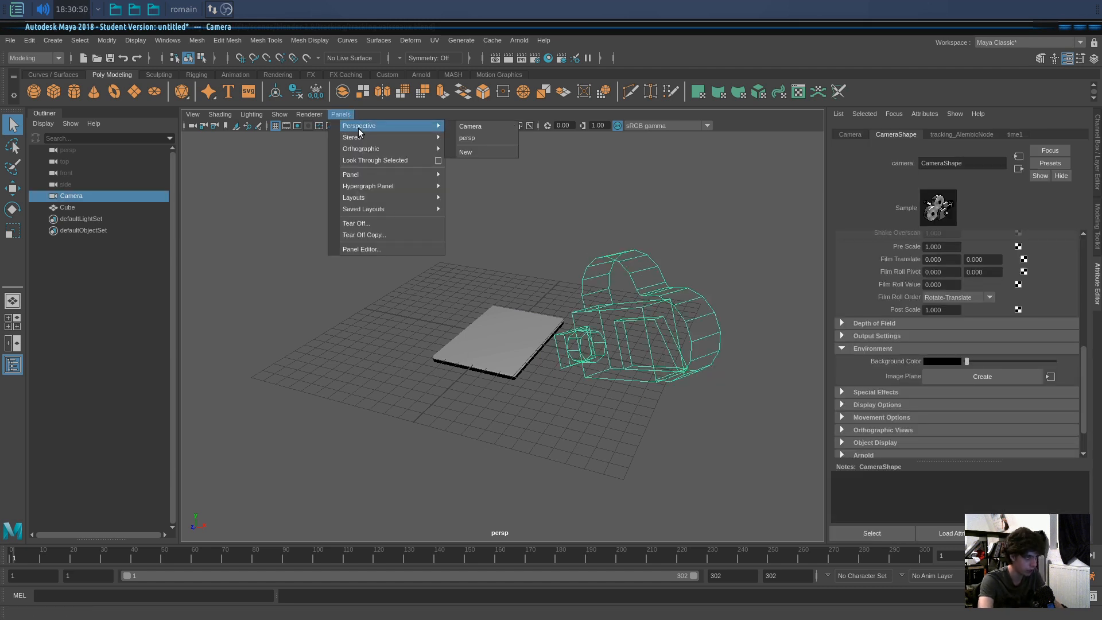
pyautogui.click(481, 130)
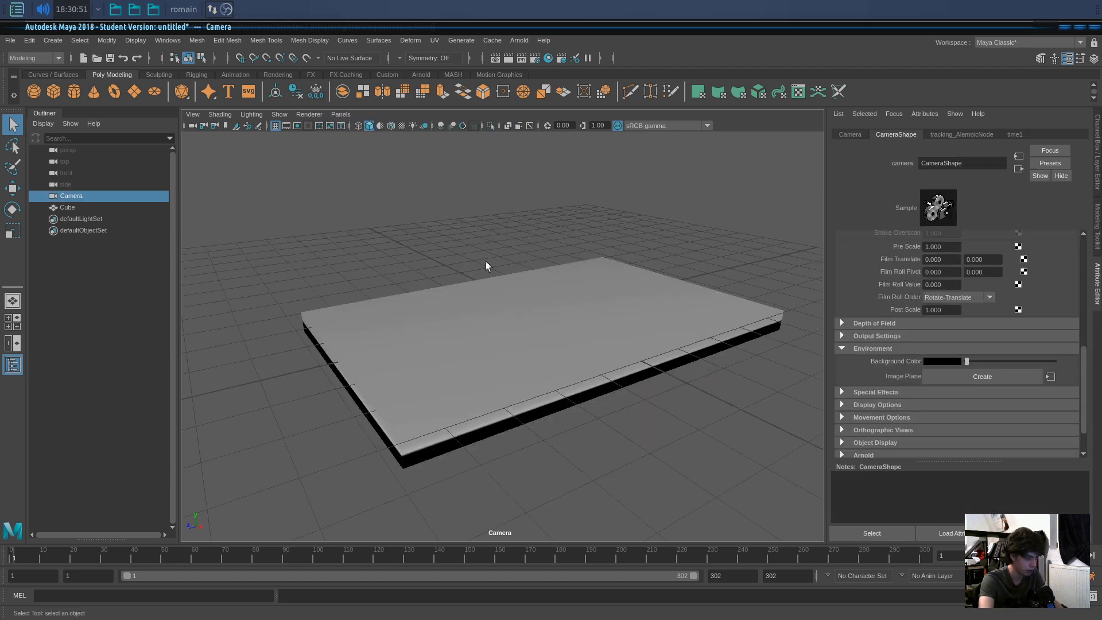
pyautogui.click(292, 125)
pyautogui.click(308, 126)
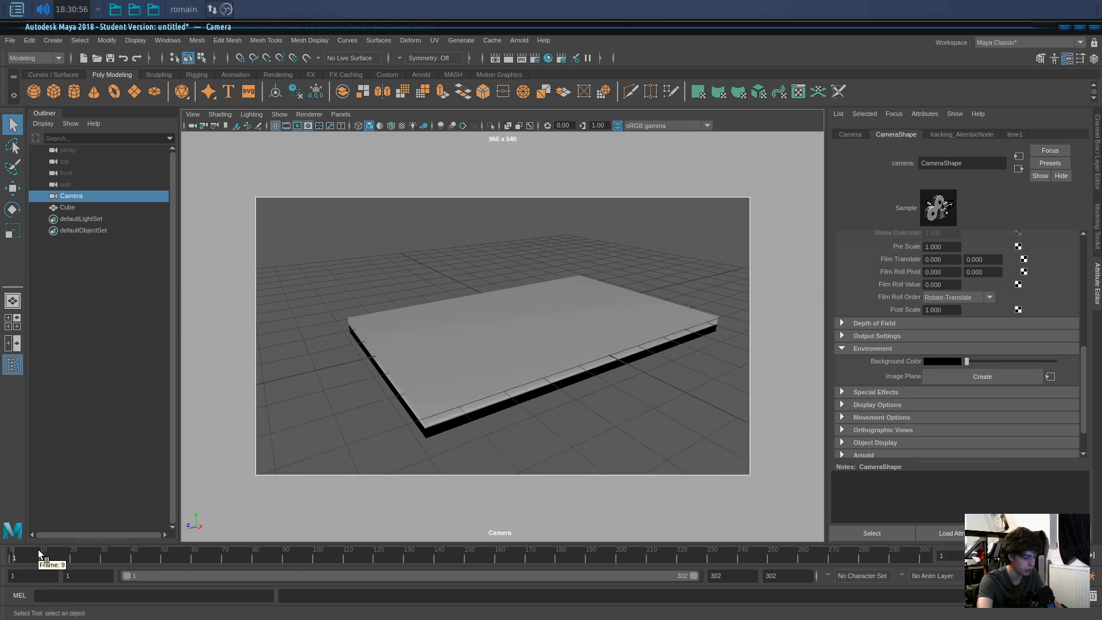
# Play the imported camera animation to check it, return to frame 1 and clear the selection.
pyautogui.hotkey('alt', 'v')
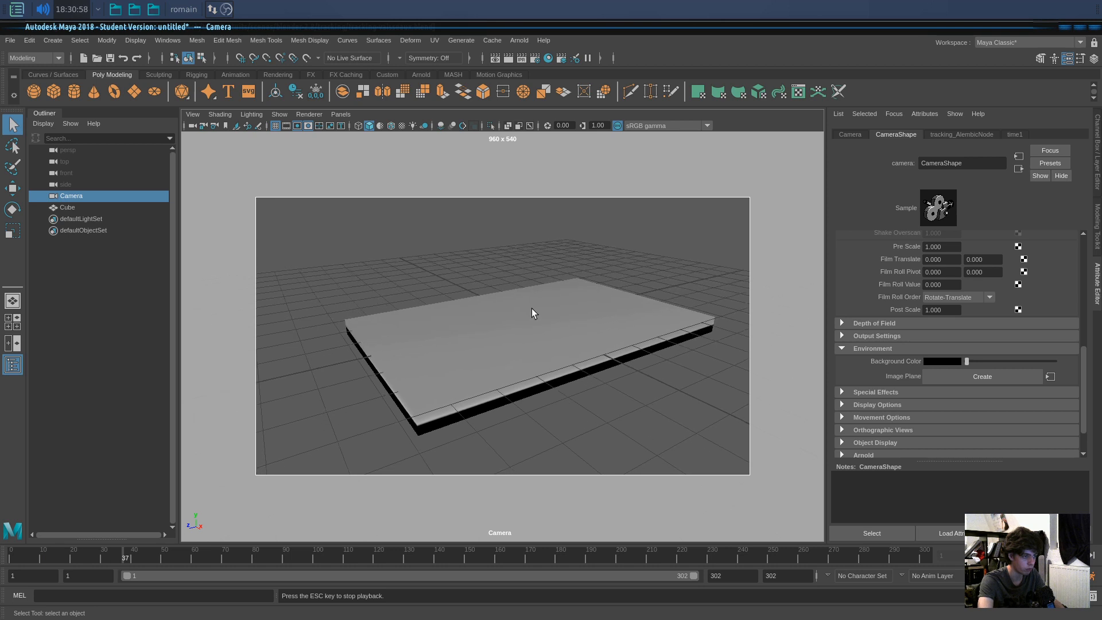
pyautogui.hotkey('alt', 'v')
pyautogui.moveTo(310, 550); pyautogui.dragTo(13, 554)
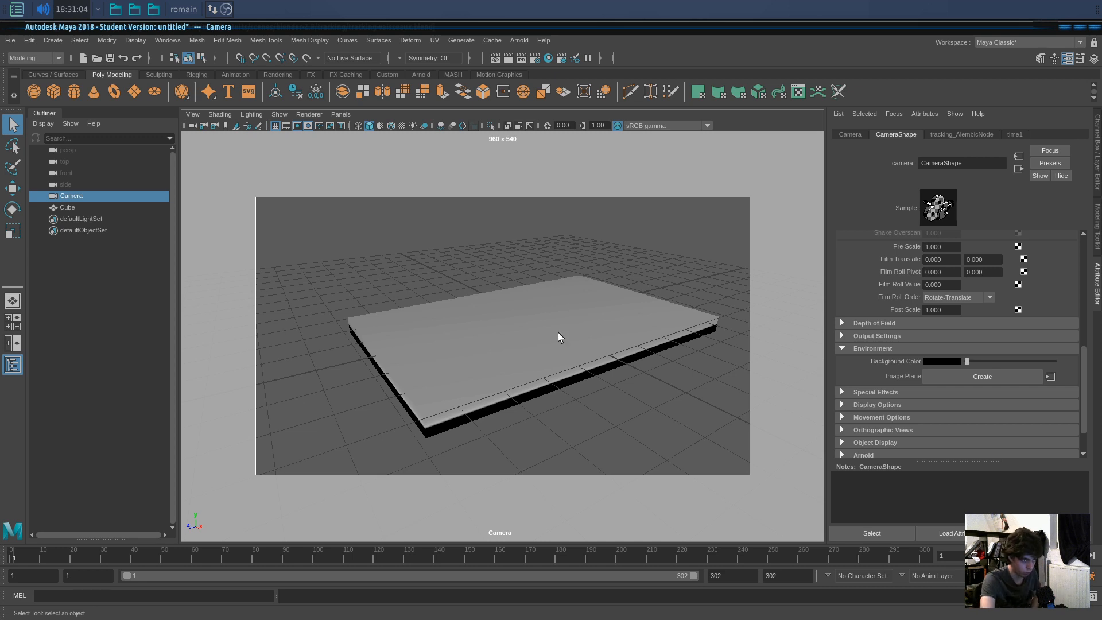
pyautogui.click(604, 465)
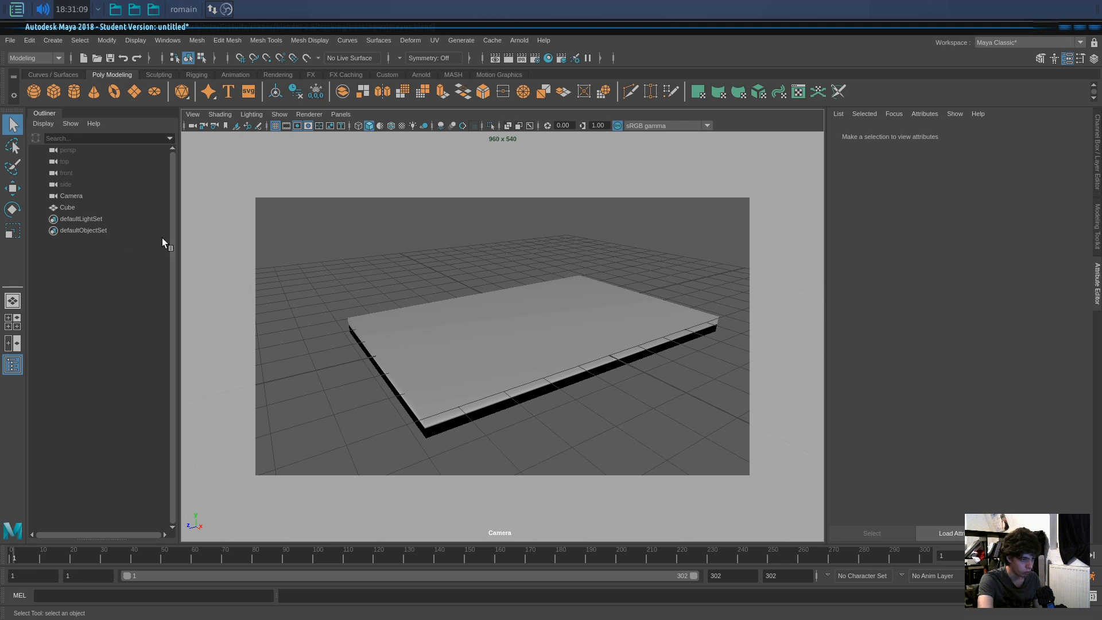
# Create an image plane on Camera, load bg_0000.png from the png-seq folder and enable its use as an image sequence.
pyautogui.click(106, 197)
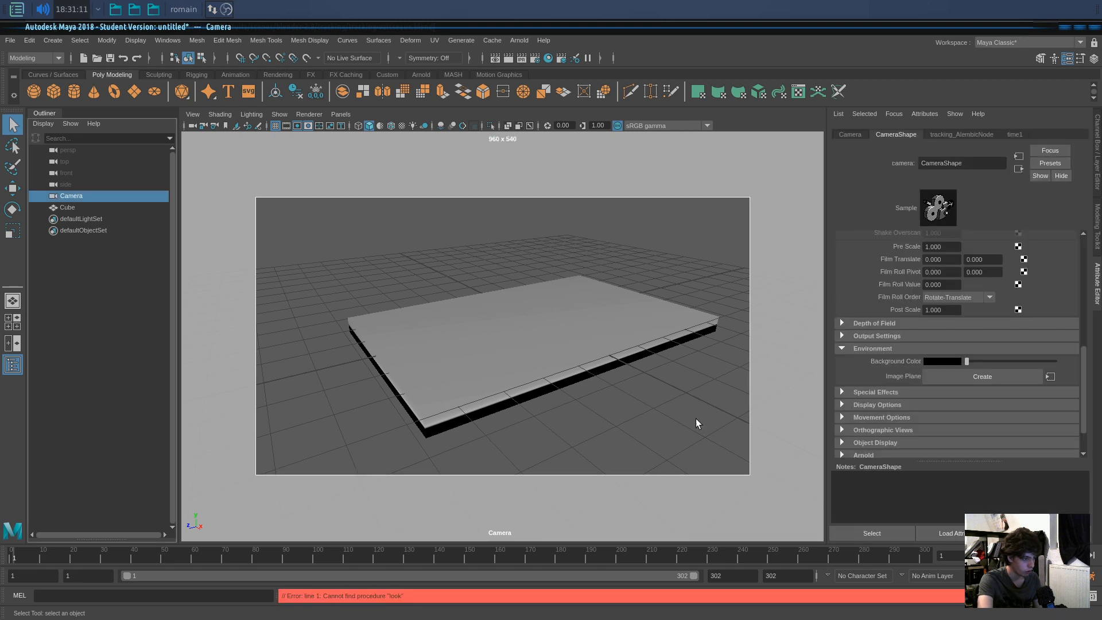
pyautogui.click(1000, 378)
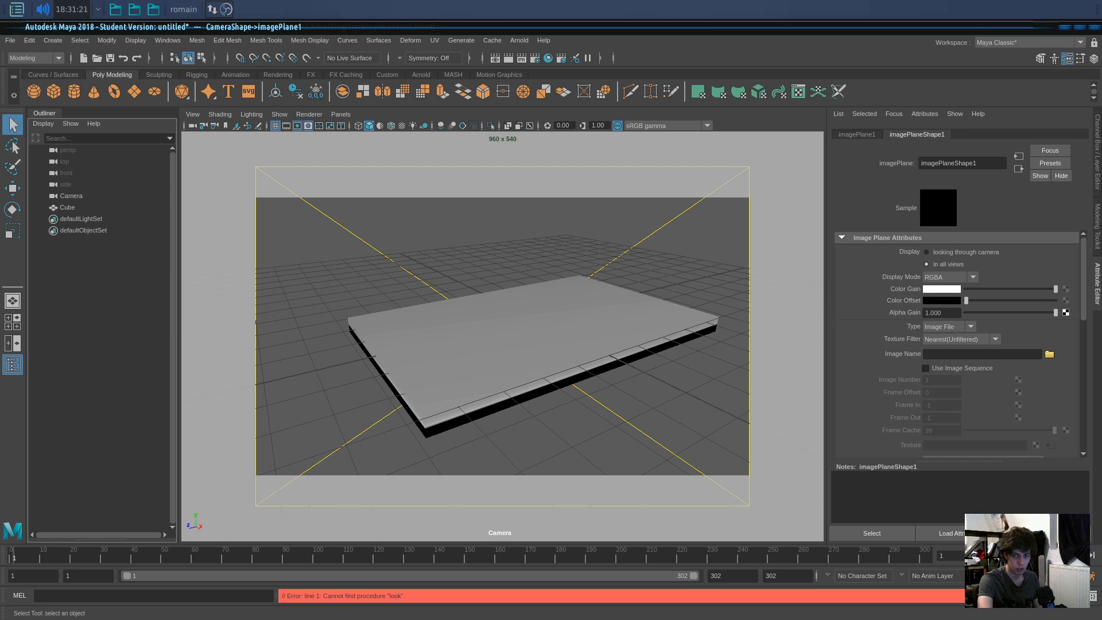
pyautogui.click(1048, 354)
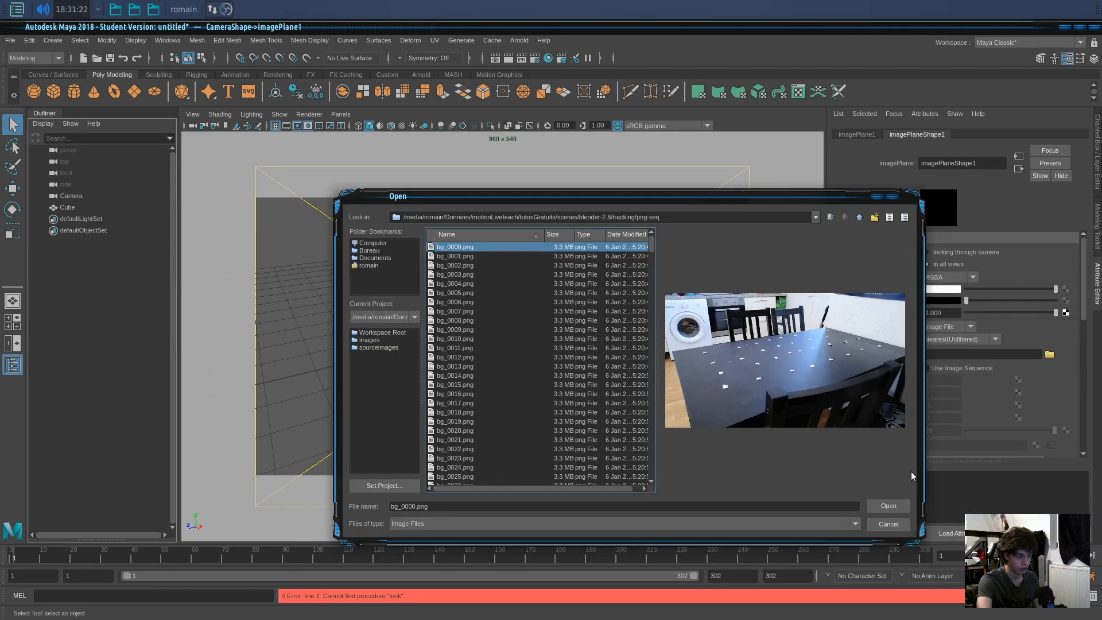
pyautogui.click(888, 505)
pyautogui.click(926, 368)
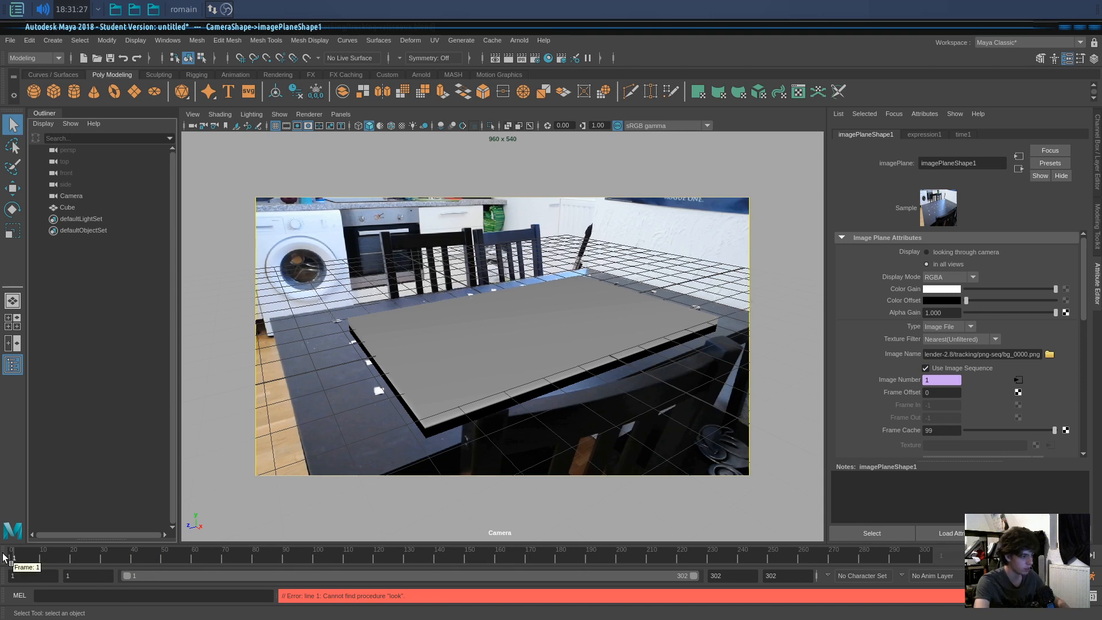
# Play the shot to compare the footage with the table model, and return to frame 1.
pyautogui.hotkey('alt', 'v')
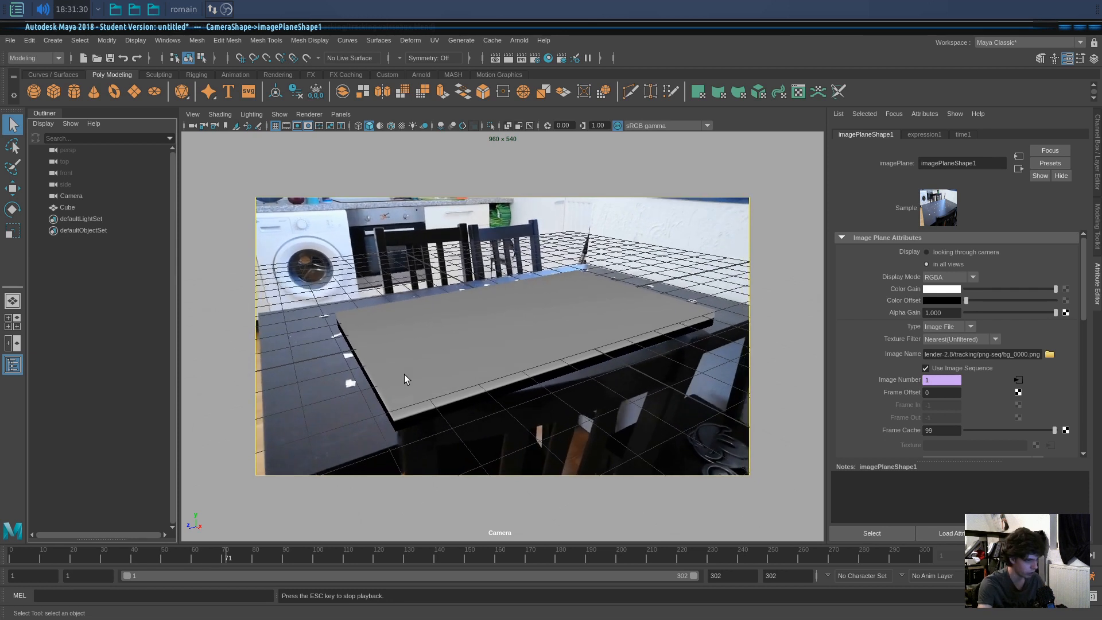
pyautogui.hotkey('alt', 'v')
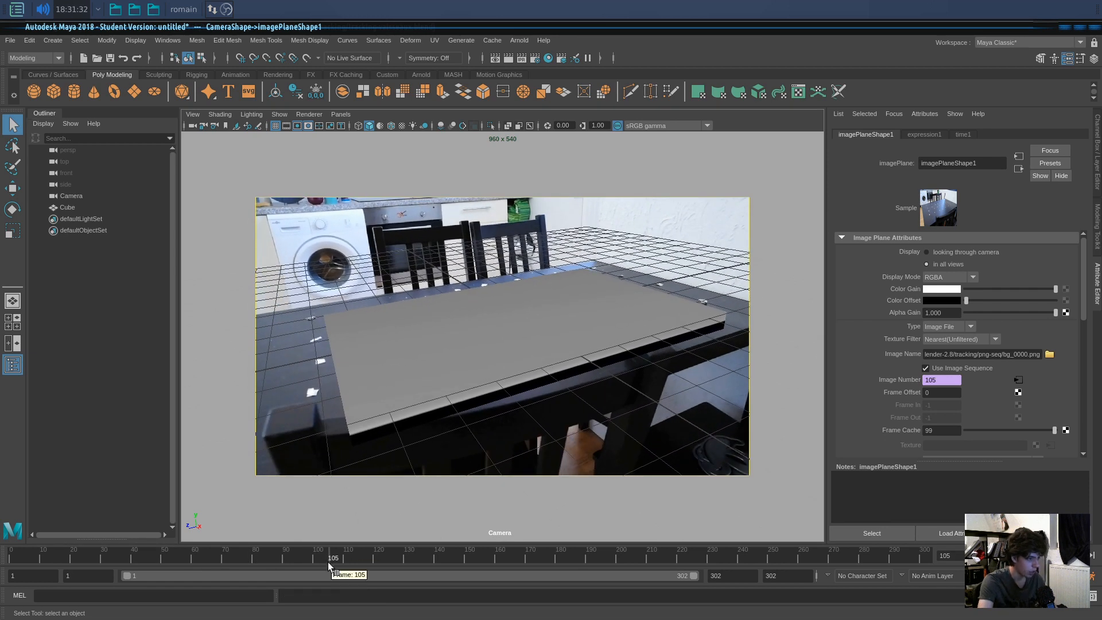
pyautogui.moveTo(329, 561); pyautogui.dragTo(10, 558)
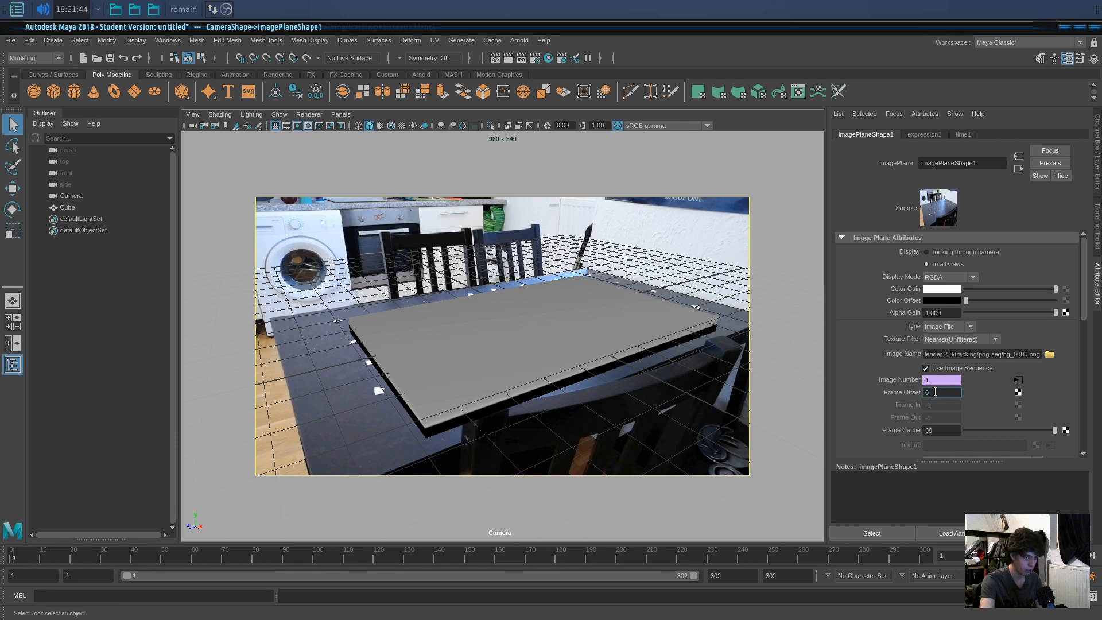
# Set the image plane's frame offset to -1 and replay the shot to check the sync, returning to frame 1.
pyautogui.write('-1')
pyautogui.press('Return')
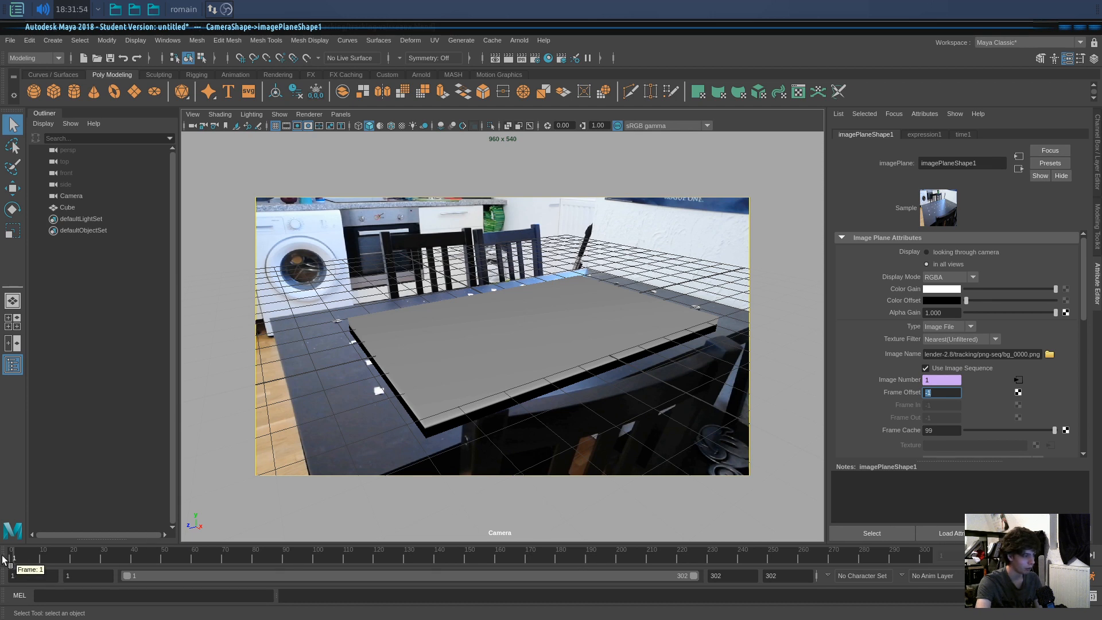
pyautogui.click(326, 416)
pyautogui.hotkey('alt', 'v')
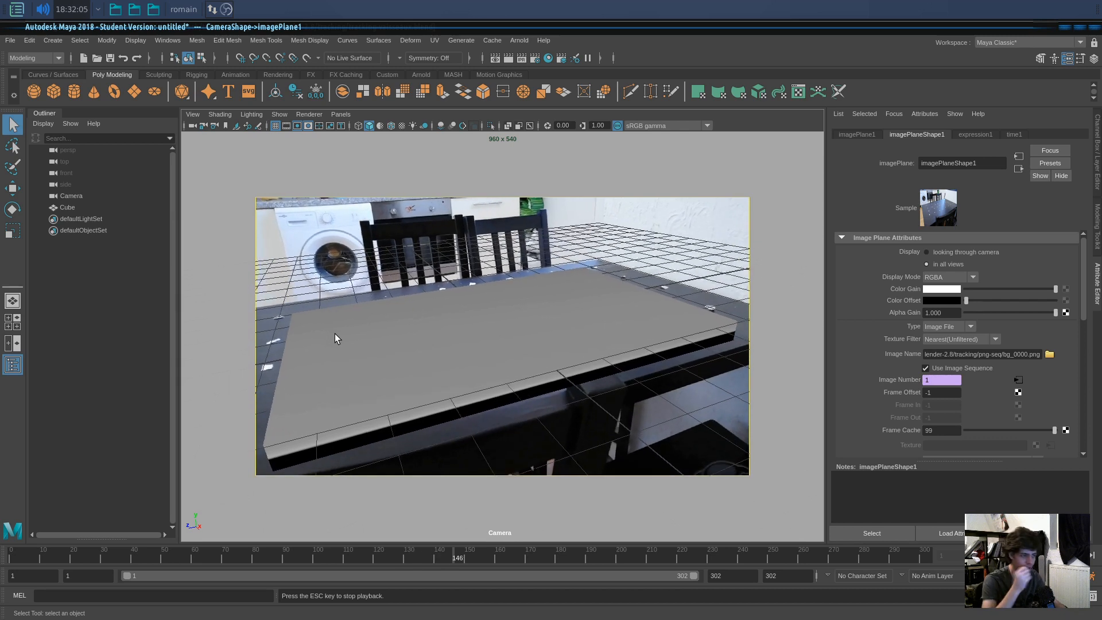
pyautogui.moveTo(367, 562); pyautogui.dragTo(13, 583)
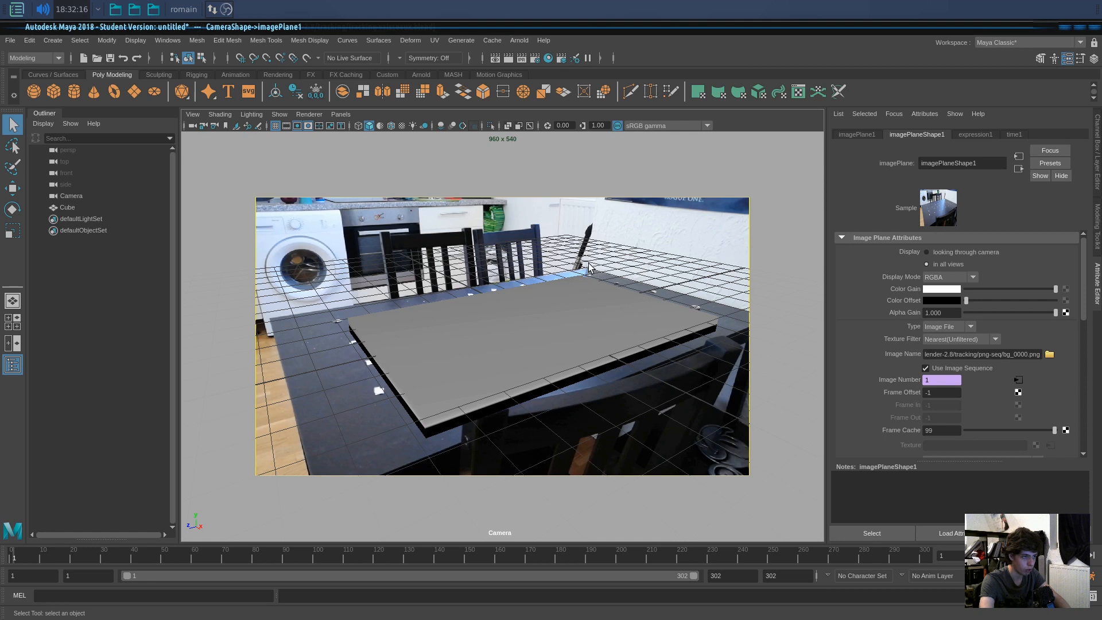
# Move the table model's short side face outward along Z to the filmed tabletop's edge at frame 1.
pyautogui.hotkey('alt', 'Tab')
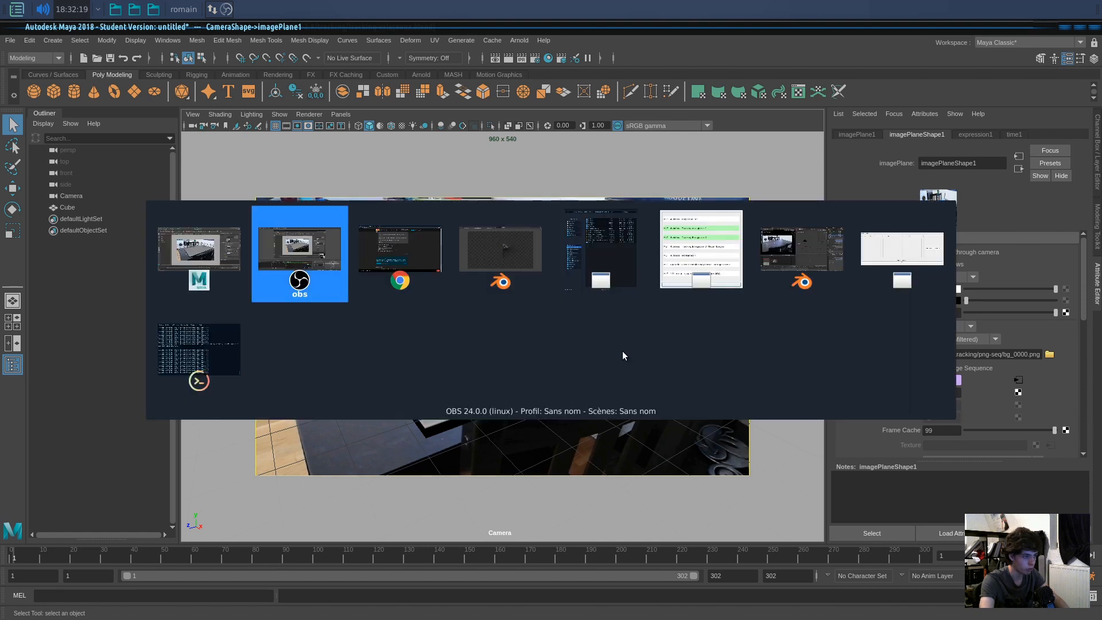
pyautogui.click(489, 358)
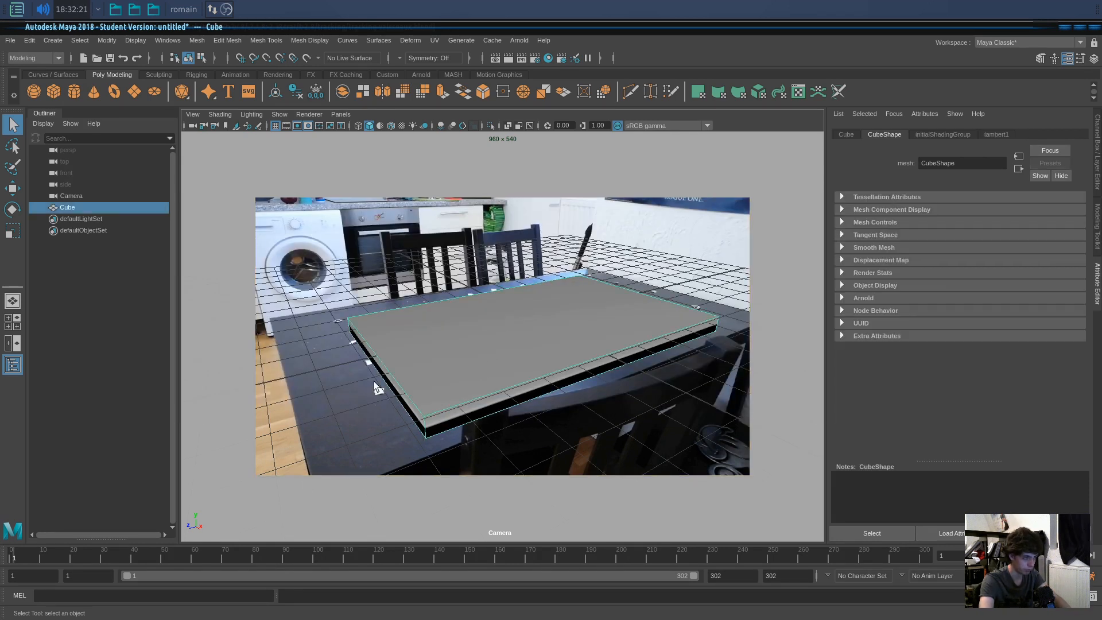
pyautogui.moveTo(19, 555)
pyautogui.mouseDown()
pyautogui.moveTo(301, 556)
pyautogui.moveTo(14, 555)
pyautogui.mouseUp()
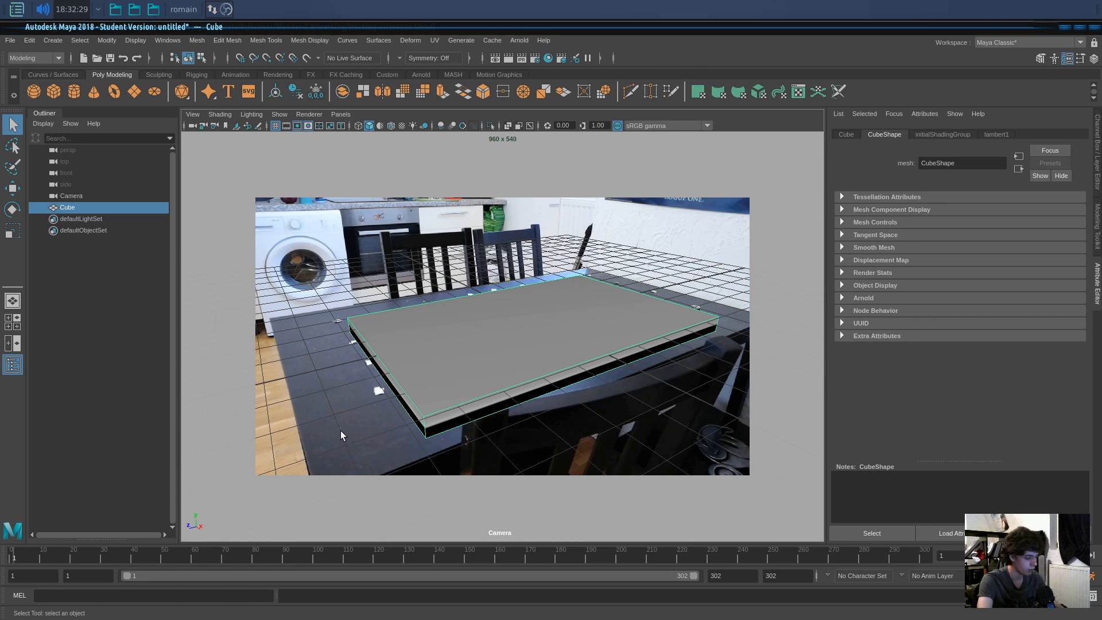
pyautogui.moveTo(432, 359); pyautogui.dragTo(435, 325, button='right')
pyautogui.click(390, 380)
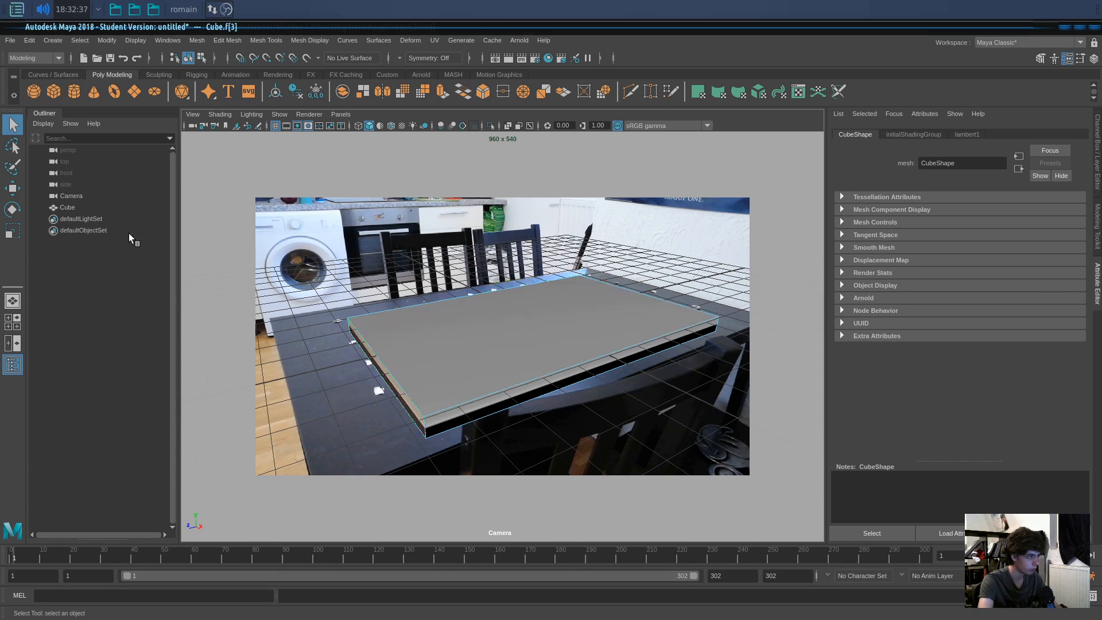
pyautogui.press('w')
pyautogui.moveTo(314, 382); pyautogui.dragTo(220, 421)
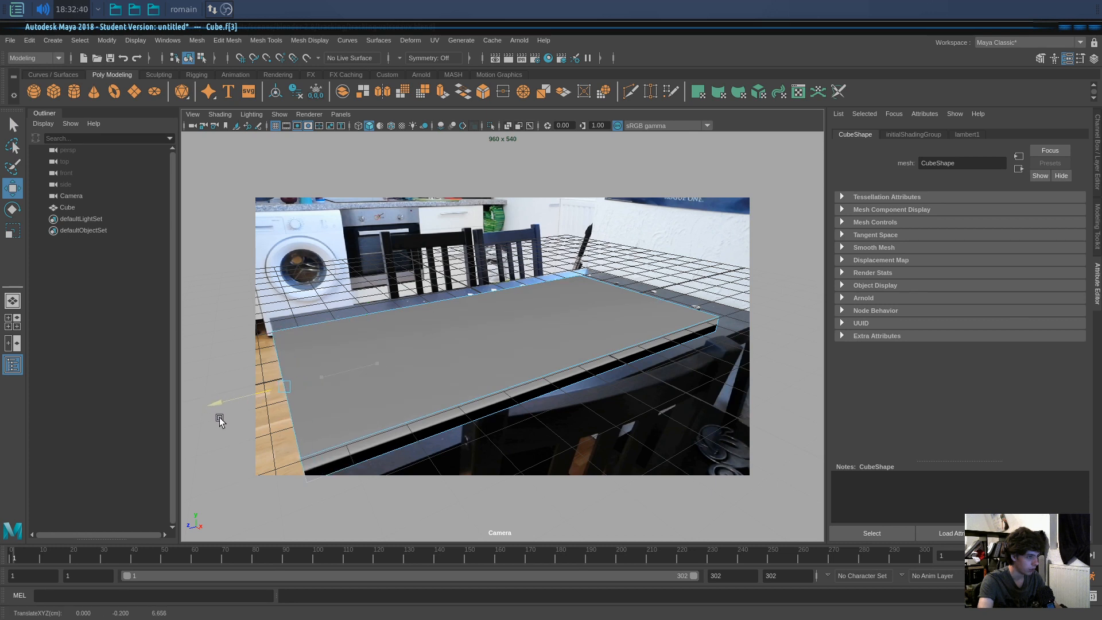
# Move the table model's near long side face outward along X to the filmed tabletop's edge.
pyautogui.click(487, 417)
pyautogui.moveTo(615, 400); pyautogui.dragTo(654, 424)
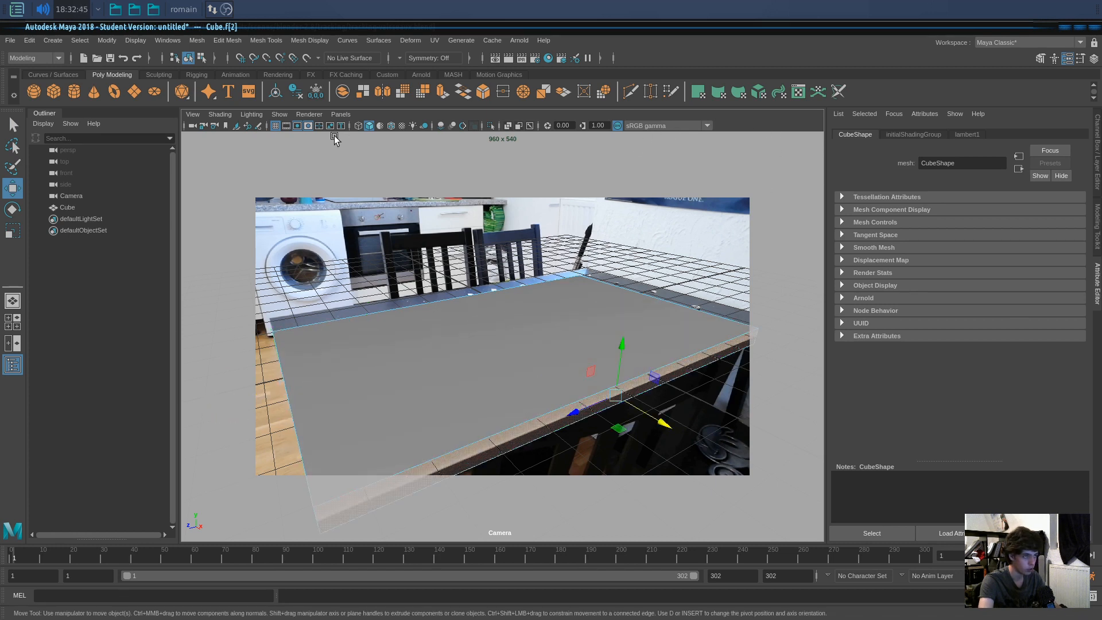
pyautogui.click(341, 114)
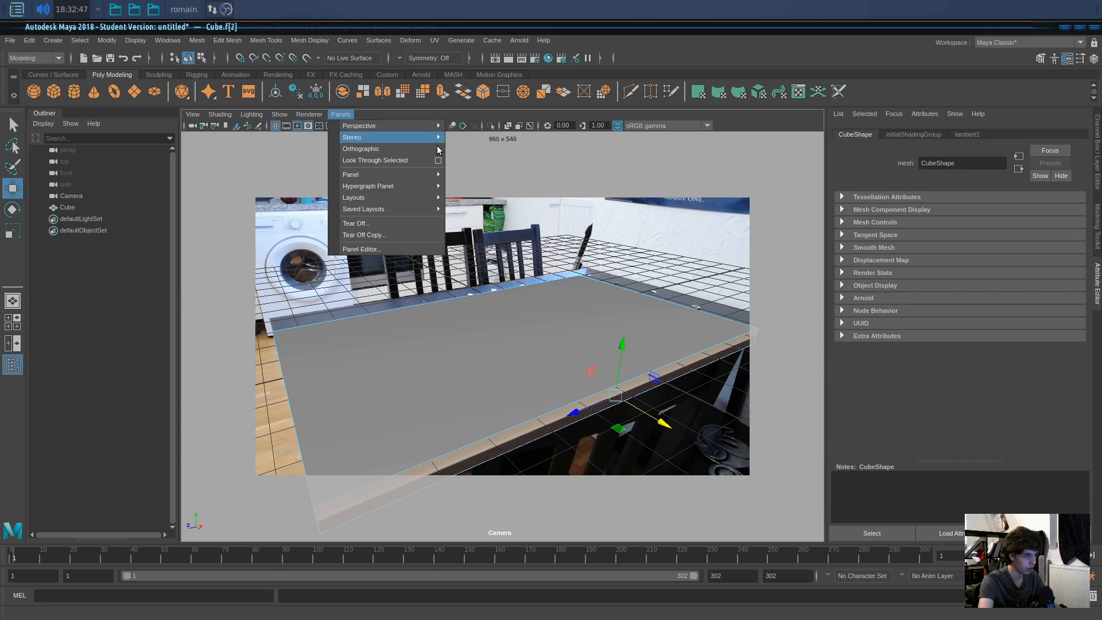
pyautogui.moveTo(279, 115)
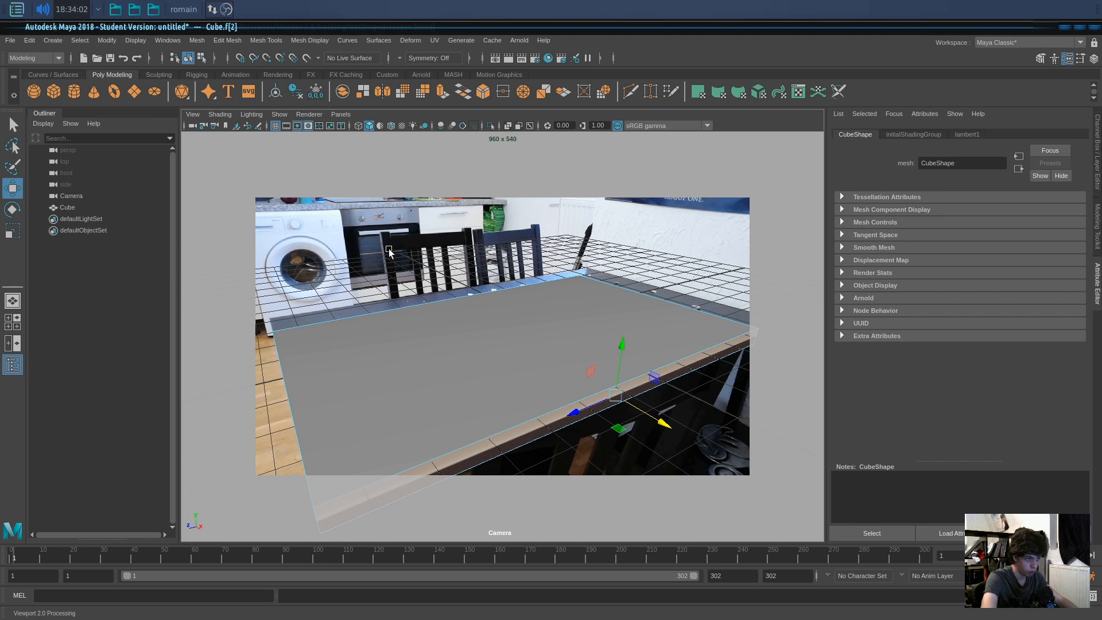
# Switch to the four-view layout and change the front viewport to the perspective camera.
pyautogui.click(340, 114)
pyautogui.click(347, 117)
pyautogui.press('space')
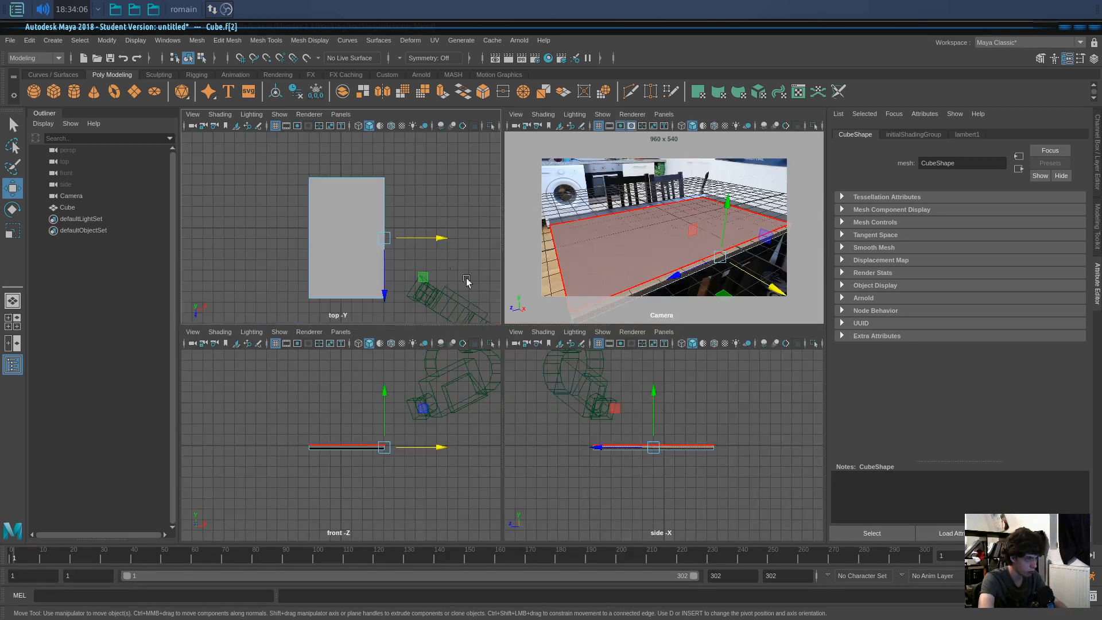
pyautogui.click(340, 332)
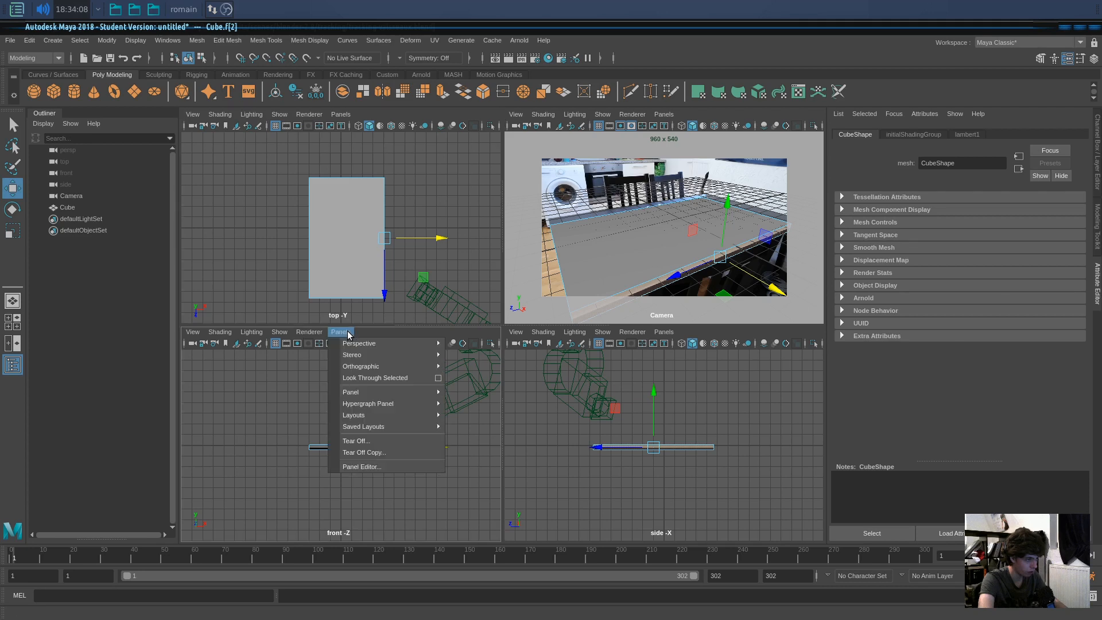
pyautogui.click(472, 351)
# Move the table model's far long and far short side faces outward, and return to object selection.
pyautogui.keyDown('alt'); pyautogui.moveTo(405, 445); pyautogui.dragTo(355, 440); pyautogui.keyUp('alt')
pyautogui.click(370, 466)
pyautogui.click(370, 451)
pyautogui.click(450, 498)
pyautogui.click(355, 454)
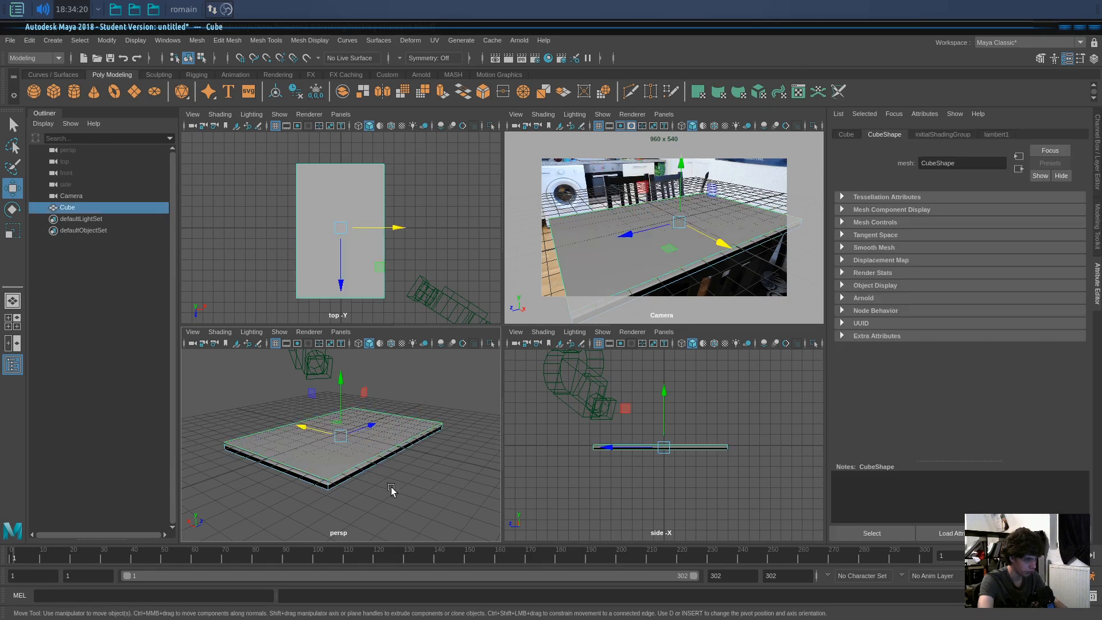
# Scrub the shot to compare the enlarged table with the footage, maximize the Camera view and return to frame 1.
pyautogui.moveTo(79, 565); pyautogui.dragTo(234, 560)
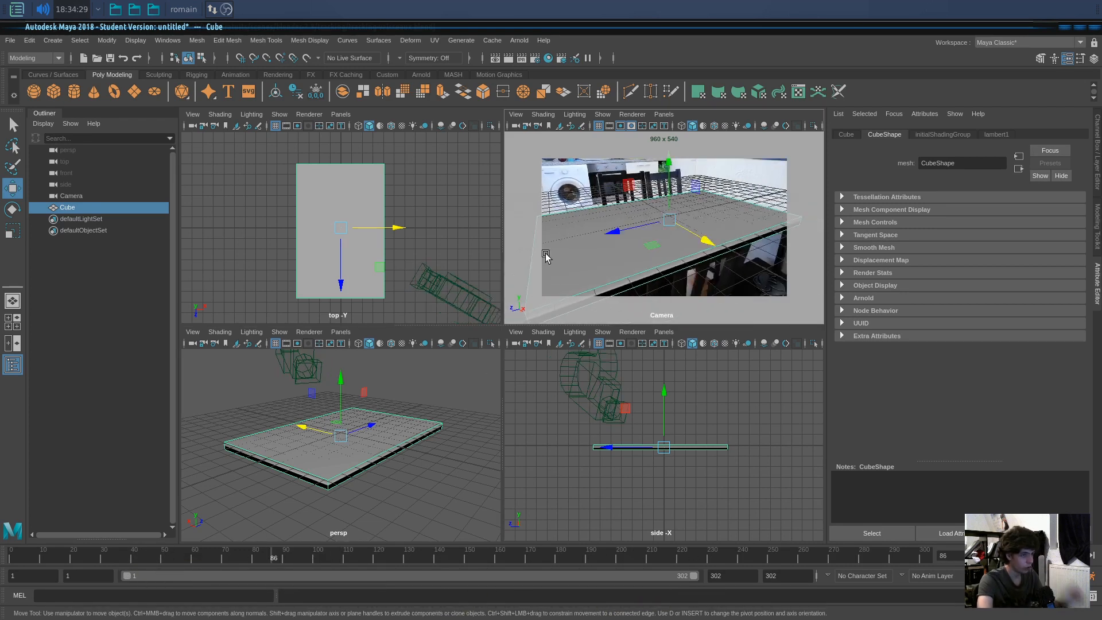
pyautogui.press('space')
pyautogui.moveTo(237, 559); pyautogui.dragTo(10, 555)
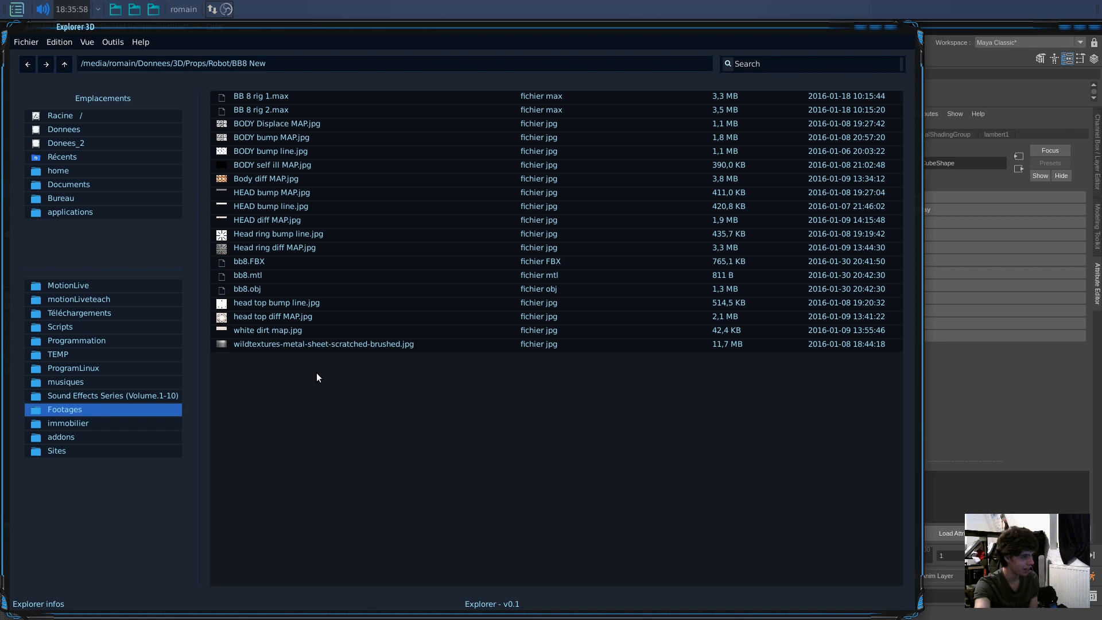
# Switch from the file explorer back to Maya and import the bb8 robot model from the BB8 New folder.
pyautogui.moveTo(354, 29); pyautogui.dragTo(0, 37)
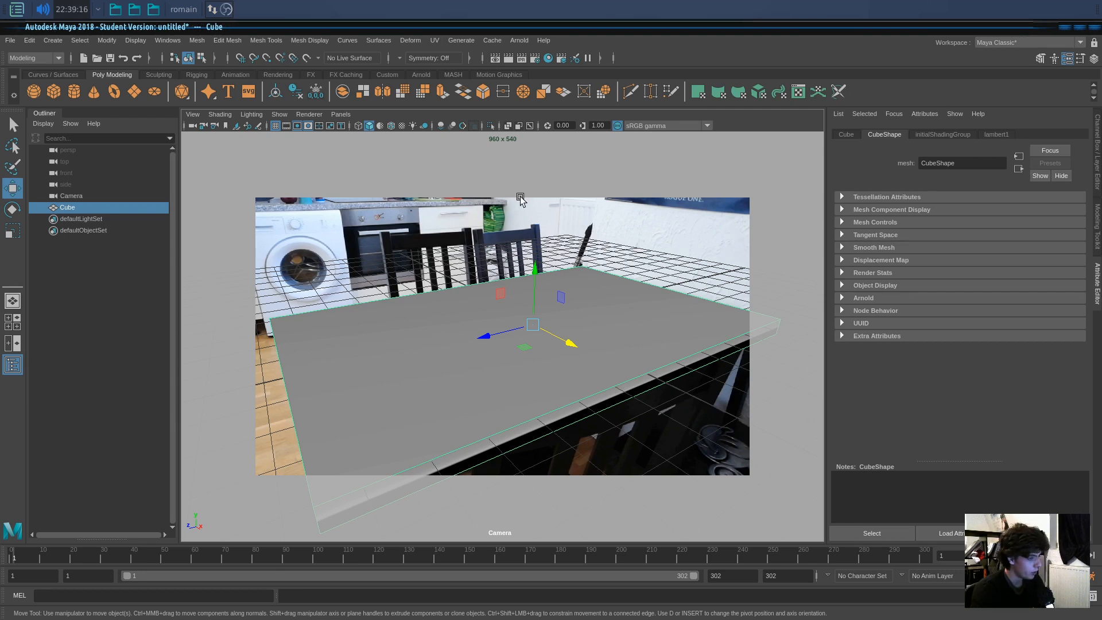
pyautogui.click(363, 247)
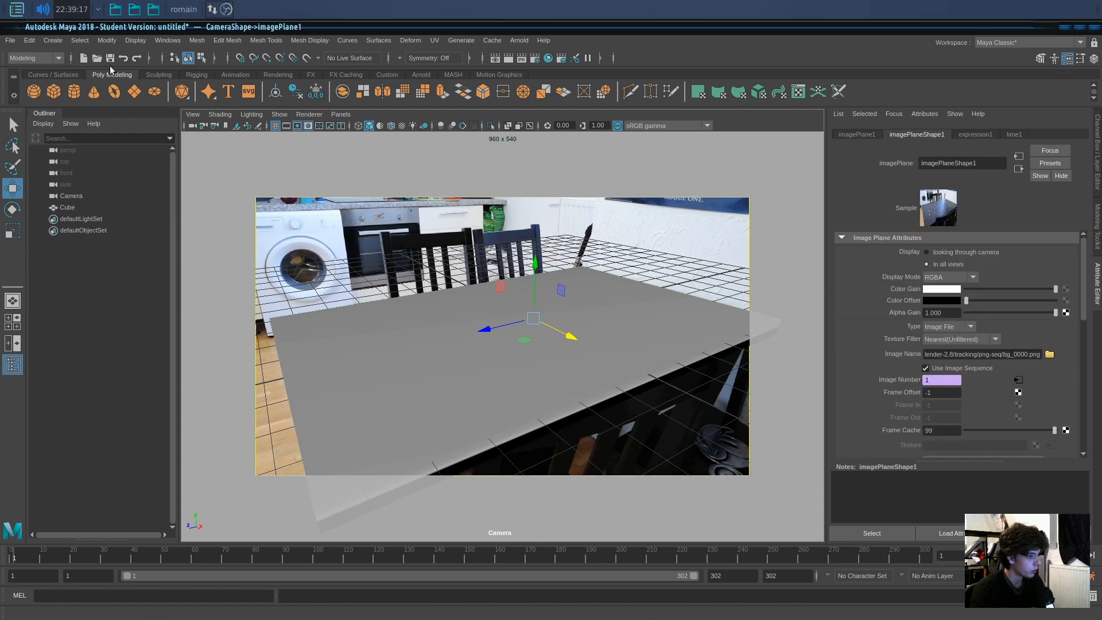
pyautogui.click(10, 40)
pyautogui.click(74, 168)
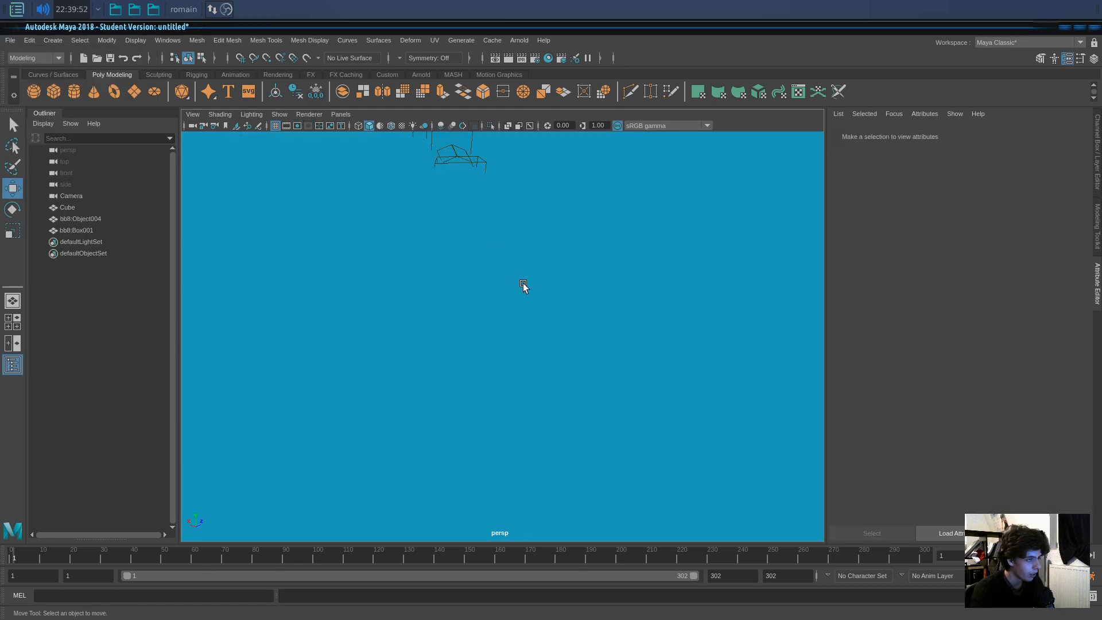
# Examine the imported robot's head and body shading from several sides in the perspective view.
pyautogui.scroll(-10, 523, 284)
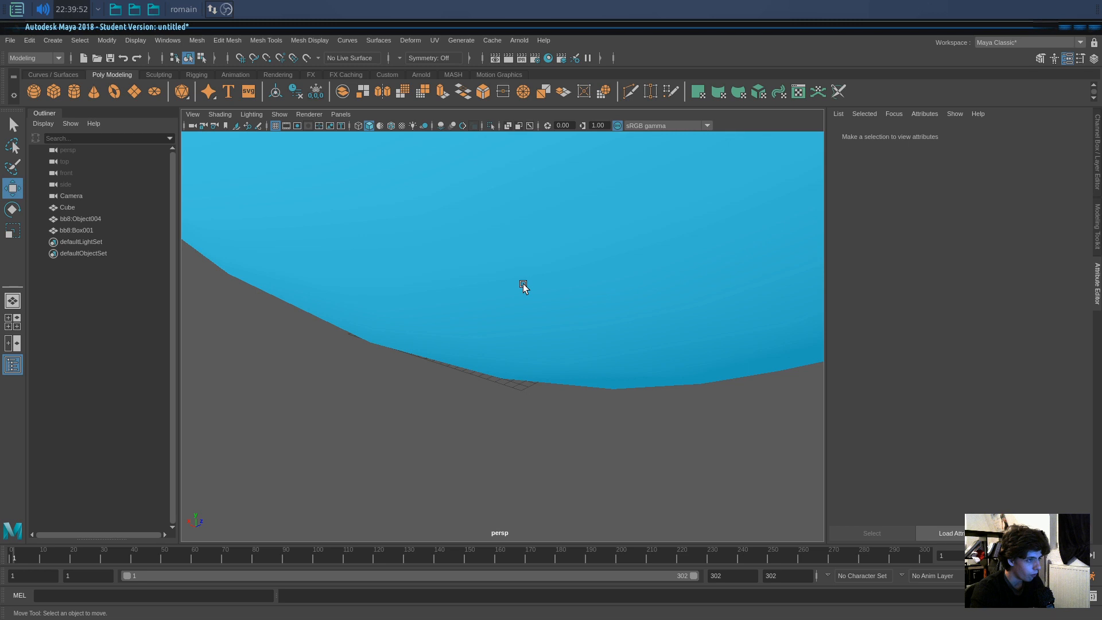
pyautogui.keyDown('alt'); pyautogui.moveTo(519, 329); pyautogui.dragTo(521, 386, button='middle'); pyautogui.keyUp('alt')
pyautogui.keyDown('alt'); pyautogui.moveTo(521, 386); pyautogui.dragTo(573, 310); pyautogui.keyUp('alt')
pyautogui.keyDown('alt'); pyautogui.moveTo(573, 310); pyautogui.dragTo(571, 378, button='middle'); pyautogui.keyUp('alt')
pyautogui.keyDown('alt'); pyautogui.moveTo(571, 378); pyautogui.dragTo(474, 383); pyautogui.keyUp('alt')
pyautogui.scroll(-8, 474, 383)
pyautogui.keyDown('alt'); pyautogui.moveTo(474, 383); pyautogui.dragTo(549, 384, button='right'); pyautogui.keyUp('alt')
pyautogui.keyDown('alt'); pyautogui.moveTo(549, 384); pyautogui.dragTo(476, 366); pyautogui.keyUp('alt')
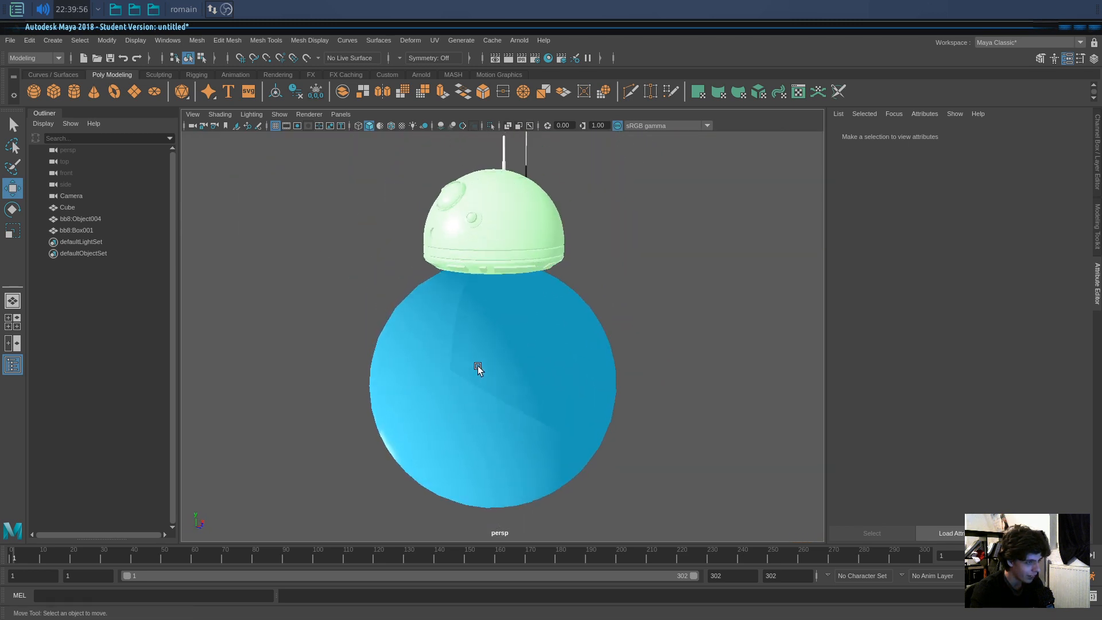
pyautogui.click(476, 366)
pyautogui.keyDown('alt'); pyautogui.moveTo(626, 367); pyautogui.dragTo(664, 337); pyautogui.keyUp('alt')
pyautogui.click(674, 356)
pyautogui.scroll(3, 631, 327)
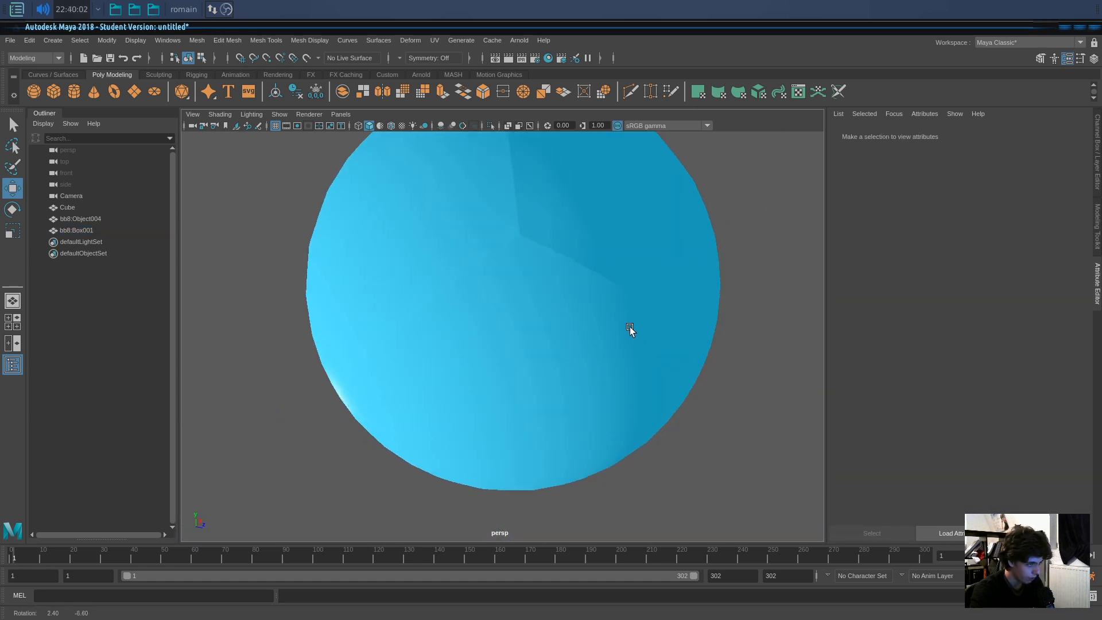
# Soften the edges of the robot's spherical body and check its shading.
pyautogui.click(504, 273)
pyautogui.rightClick(515, 270)
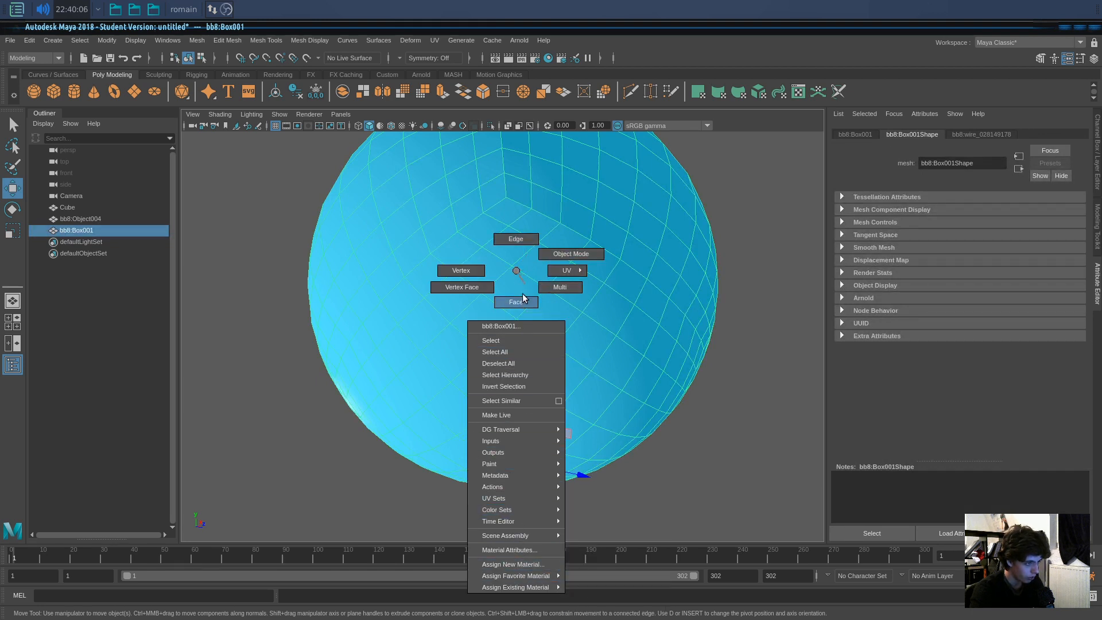
pyautogui.click(516, 271)
pyautogui.keyDown('shift'); pyautogui.rightClick(516, 262); pyautogui.keyUp('shift')
pyautogui.moveTo(549, 271)
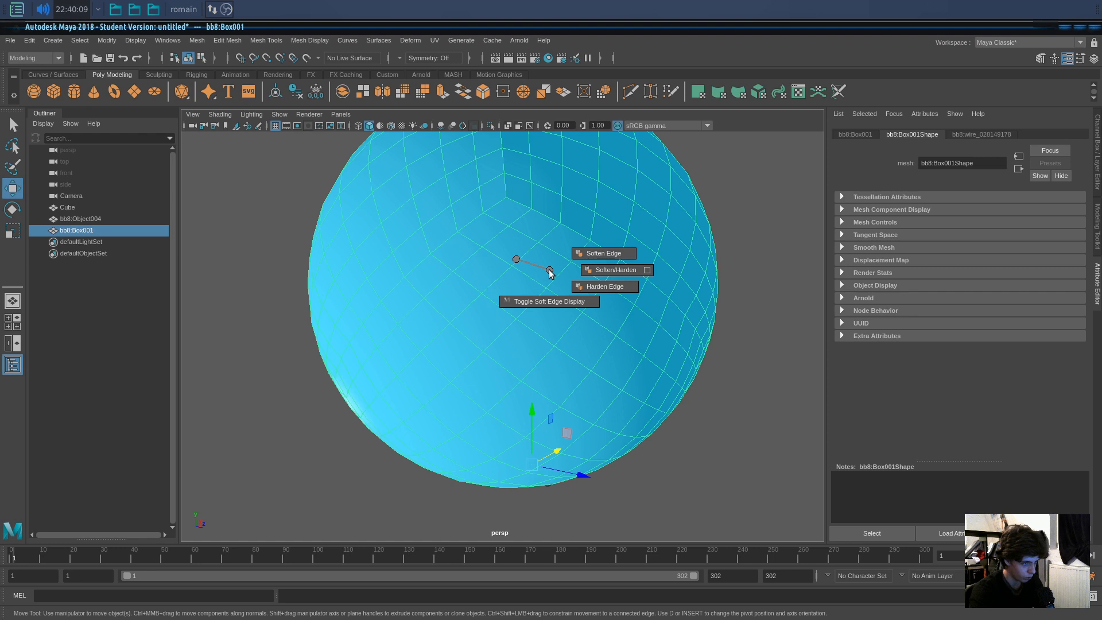
pyautogui.click(584, 254)
pyautogui.click(740, 265)
pyautogui.moveTo(740, 266)
pyautogui.keyDown('alt'); pyautogui.mouseDown()
pyautogui.moveTo(691, 293)
pyautogui.moveTo(566, 293)
pyautogui.moveTo(555, 253)
pyautogui.mouseUp(); pyautogui.keyUp('alt')
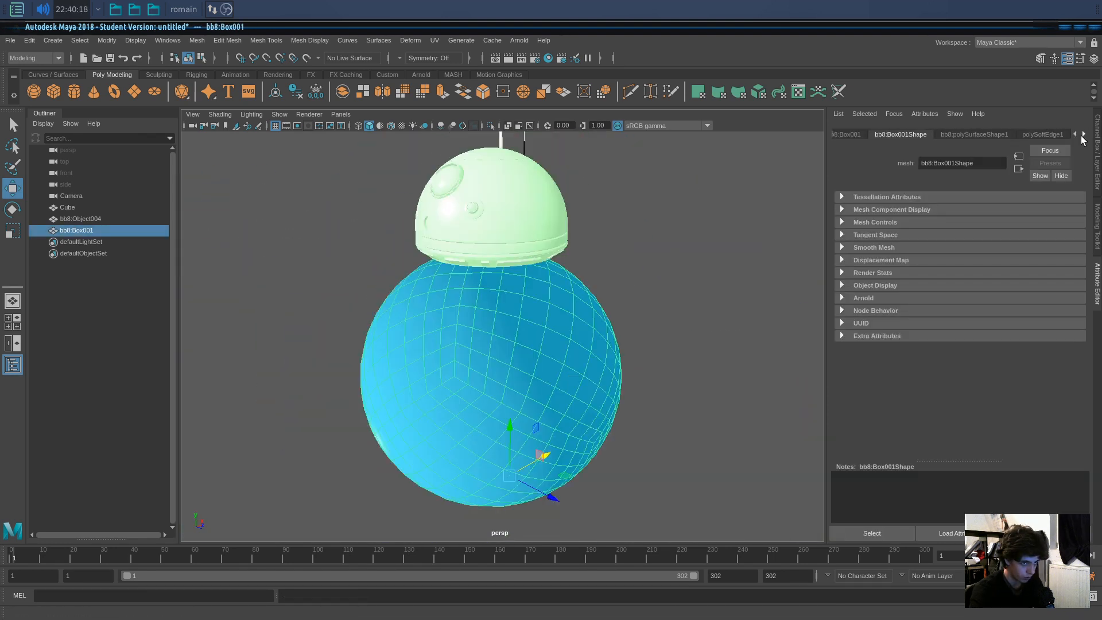
pyautogui.click(600, 247)
pyautogui.click(581, 308)
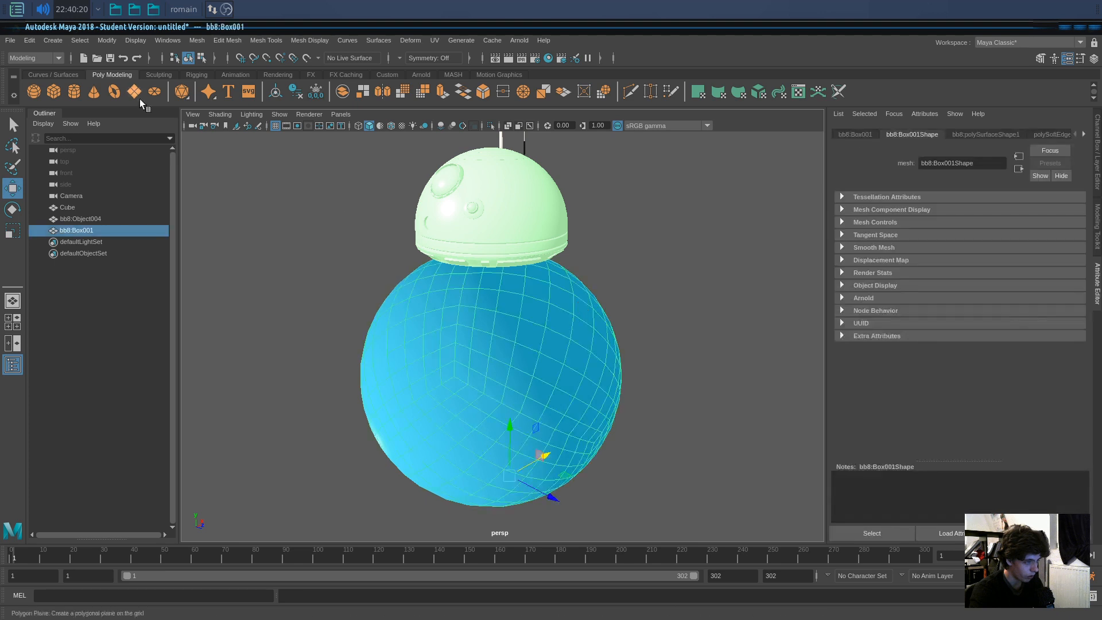
# Inspect the phong materials of the robot's body and head, and view the model from around.
pyautogui.click(992, 133)
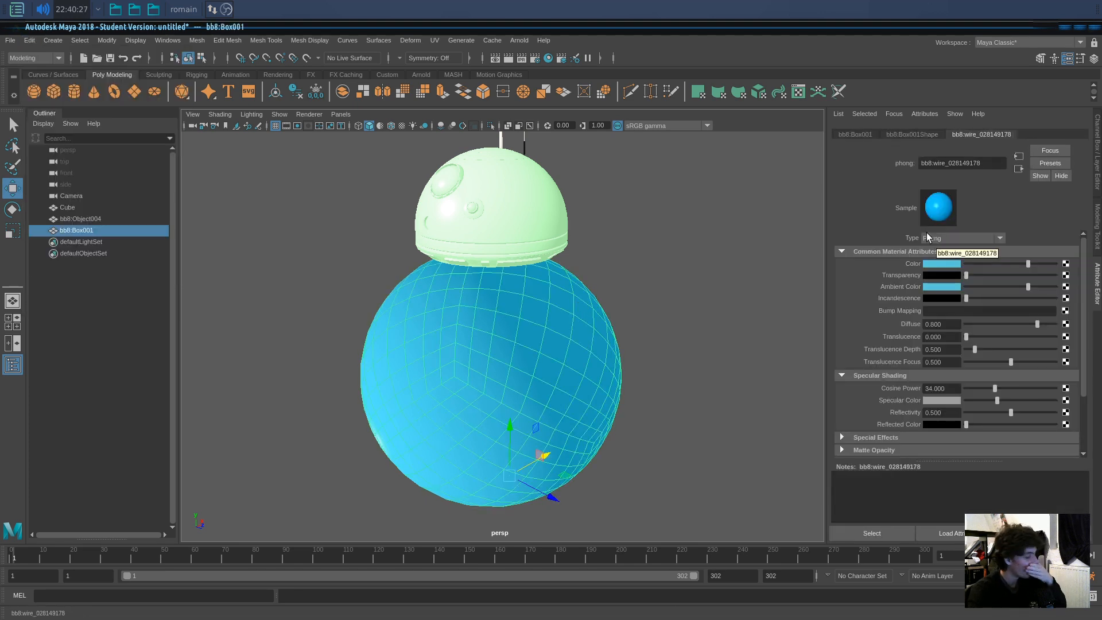
pyautogui.click(526, 214)
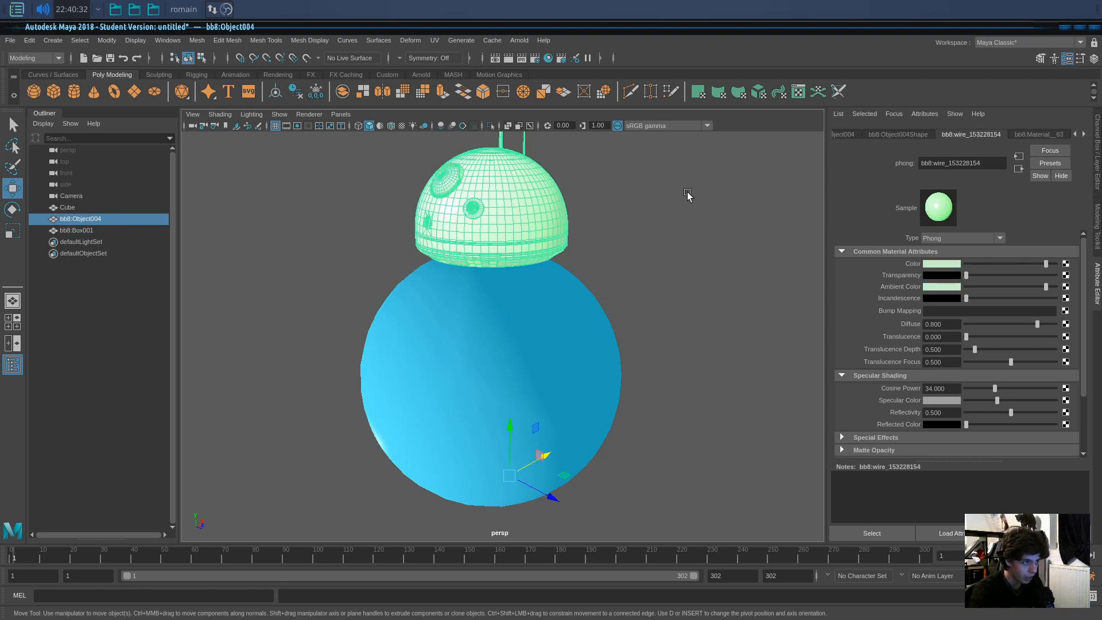
pyautogui.keyDown('alt'); pyautogui.moveTo(524, 282); pyautogui.dragTo(516, 313, button='middle'); pyautogui.keyUp('alt')
pyautogui.scroll(4, 507, 314)
pyautogui.keyDown('alt'); pyautogui.moveTo(493, 315); pyautogui.dragTo(519, 253); pyautogui.keyUp('alt')
pyautogui.scroll(-4, 425, 305)
pyautogui.keyDown('alt'); pyautogui.moveTo(518, 253); pyautogui.dragTo(553, 214, button='middle'); pyautogui.keyUp('alt')
pyautogui.click(637, 271)
pyautogui.keyDown('alt'); pyautogui.moveTo(637, 271); pyautogui.dragTo(521, 268); pyautogui.keyUp('alt')
# Group the robot's body and head, and rename the group as BB8.
pyautogui.click(539, 307)
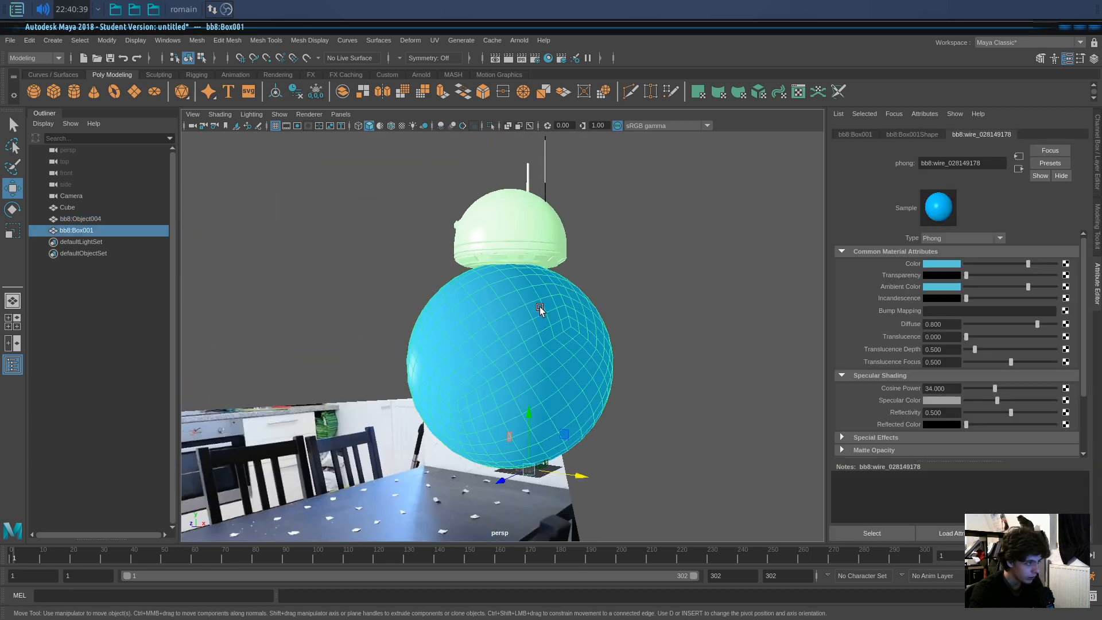
pyautogui.keyDown('ctrl'); pyautogui.click(101, 222); pyautogui.keyUp('ctrl')
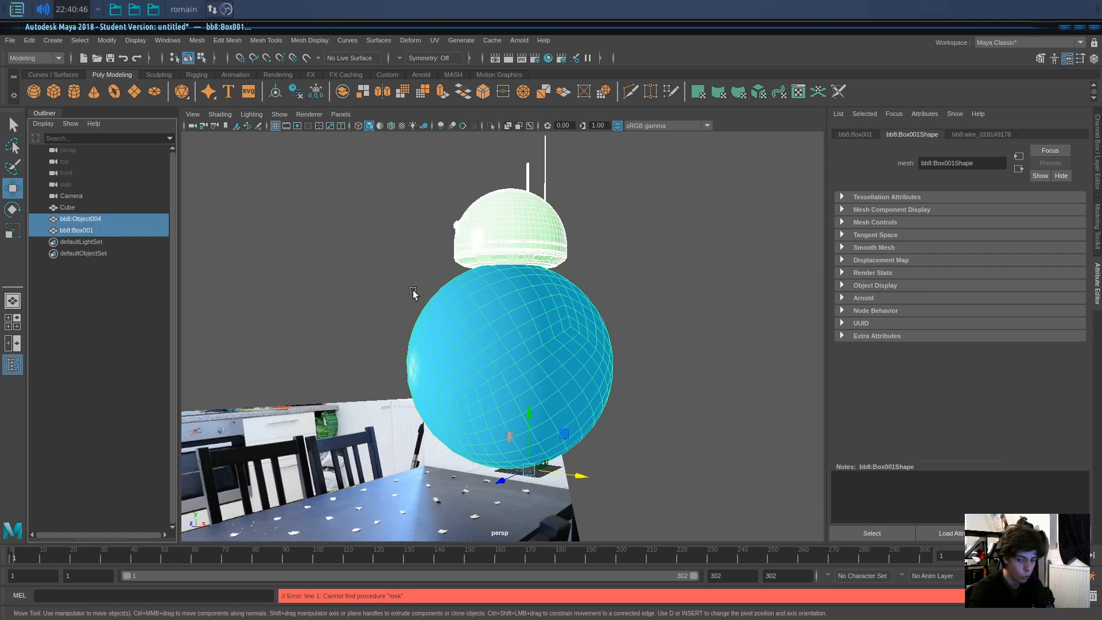
pyautogui.hotkey('ctrl', 'g')
pyautogui.doubleClick(68, 220)
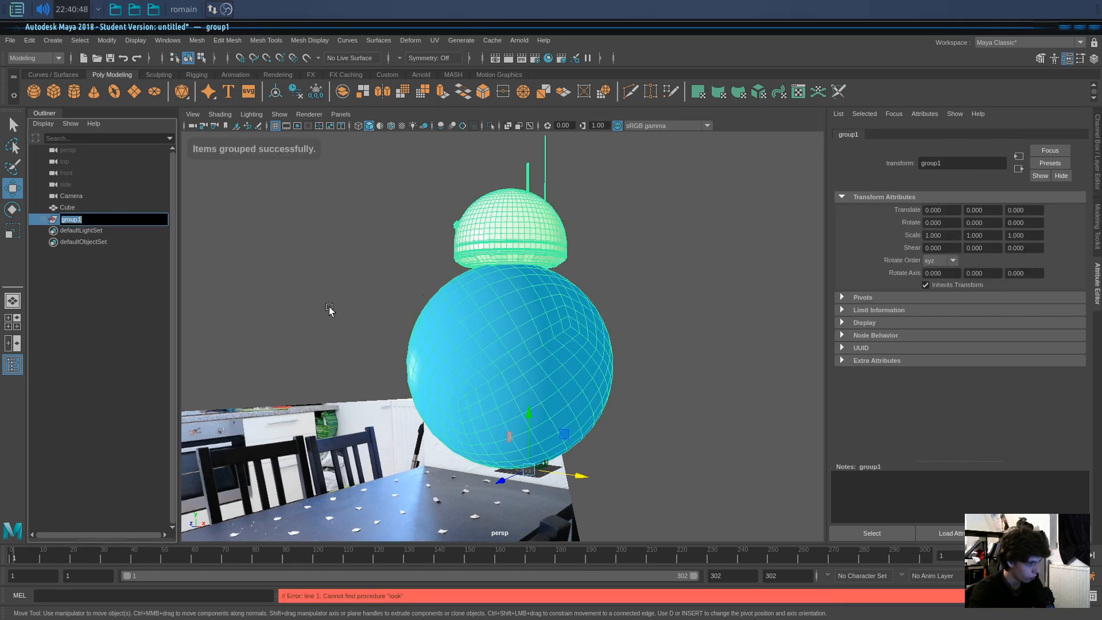
pyautogui.write('BB8')
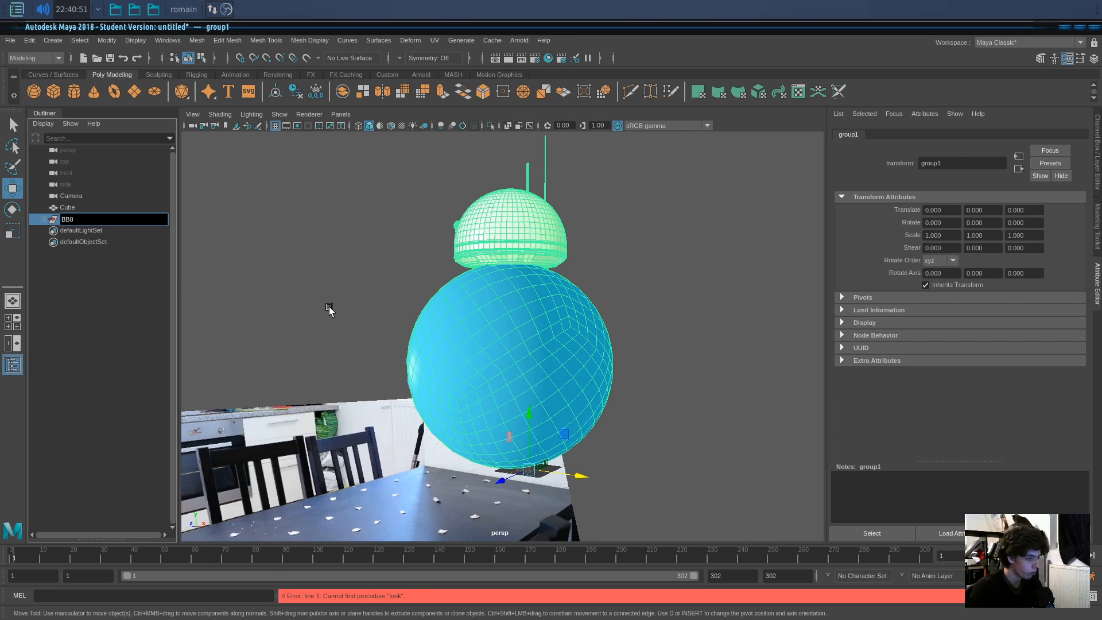
pyautogui.press('Return')
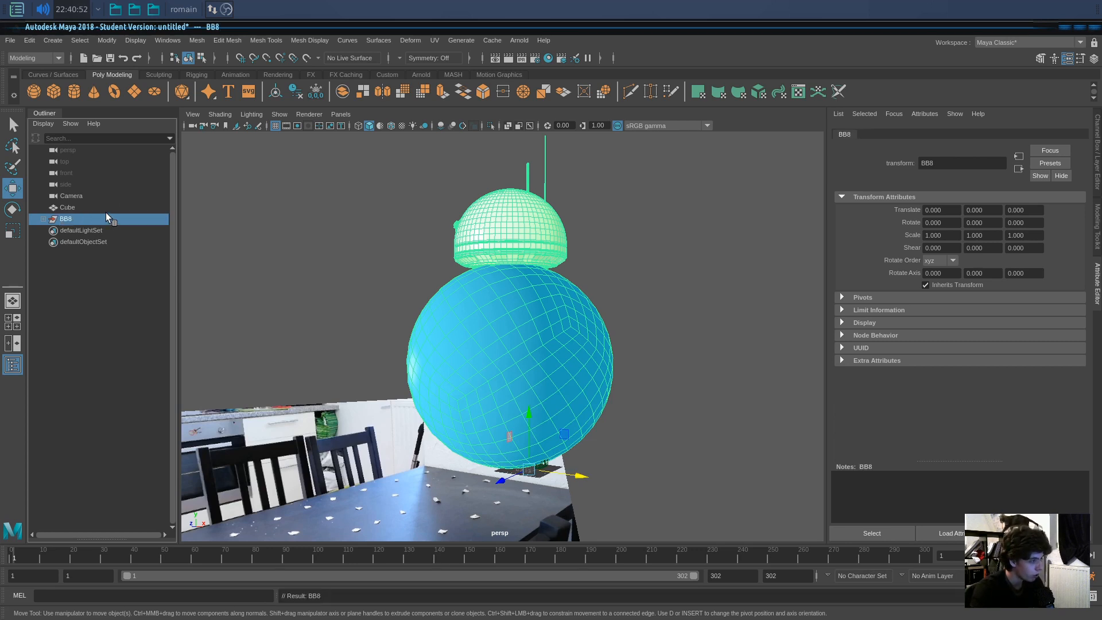
# Undo the keyframe set on the BB8 group and scale the group uniformly to about 0.194.
pyautogui.press('s')
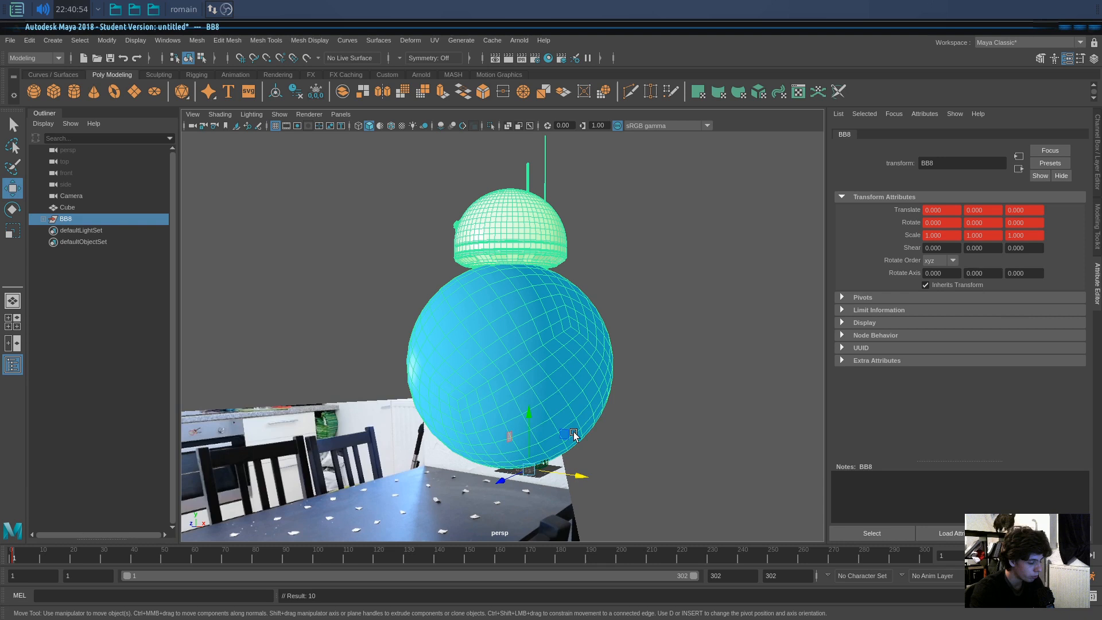
pyautogui.hotkey('ctrl', 'z')
pyautogui.press('r')
pyautogui.moveTo(528, 470); pyautogui.dragTo(482, 470)
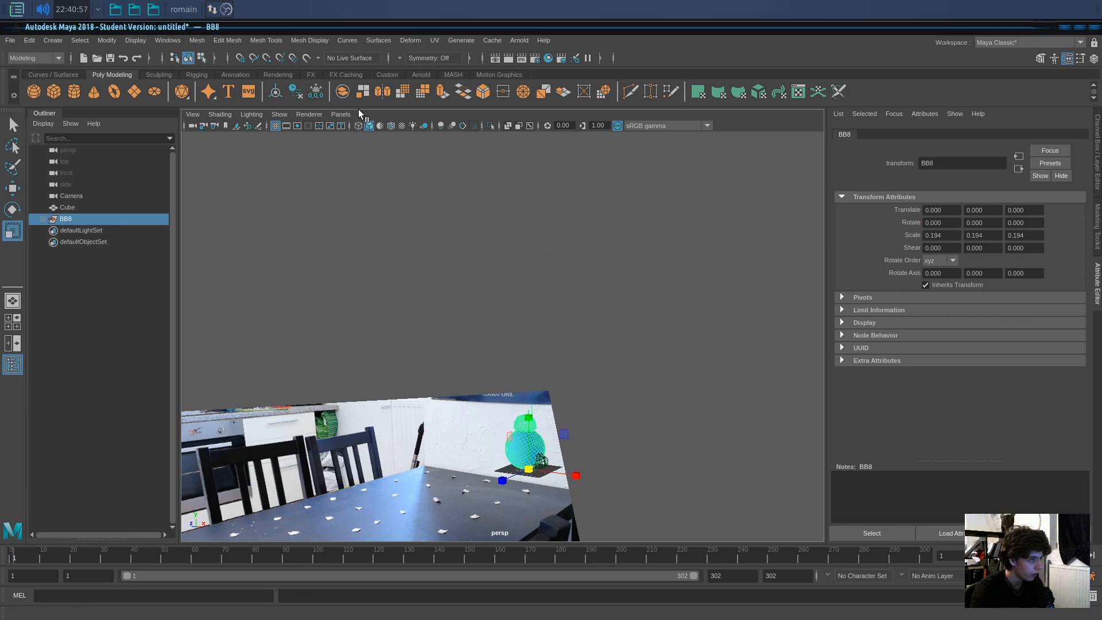
# Look through Camera, scrub and play the shot to check BB8 on the table, and return to frame 1.
pyautogui.click(347, 114)
pyautogui.moveTo(354, 133)
pyautogui.moveTo(421, 125)
pyautogui.click(463, 125)
pyautogui.moveTo(641, 308); pyautogui.dragTo(561, 368, button='middle')
pyautogui.moveTo(179, 557); pyautogui.dragTo(13, 557)
pyautogui.click(373, 439)
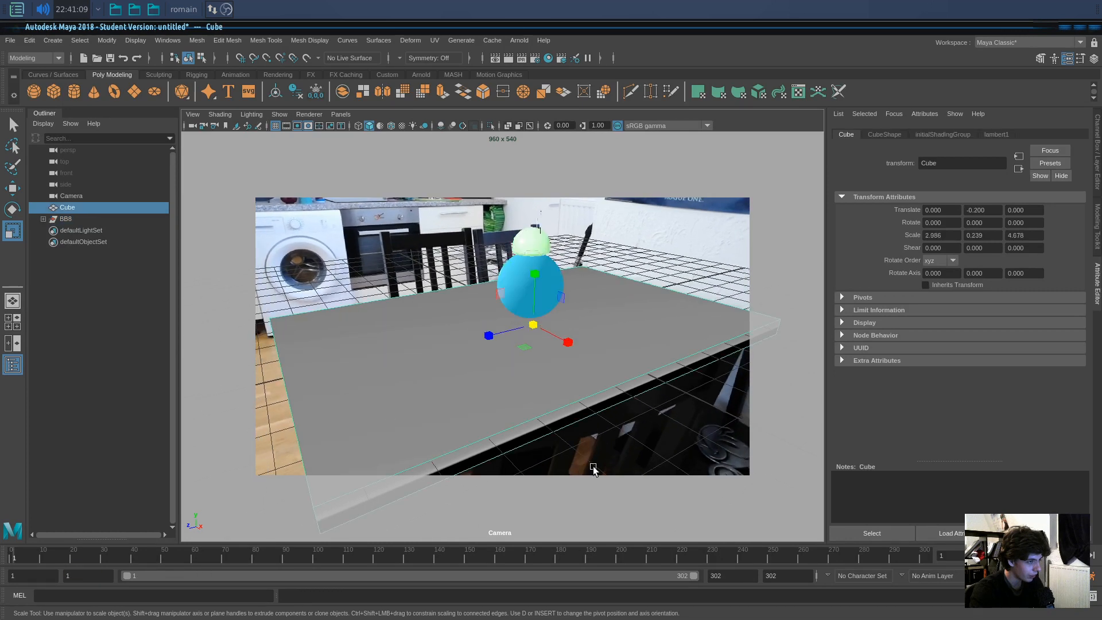
pyautogui.click(1047, 556)
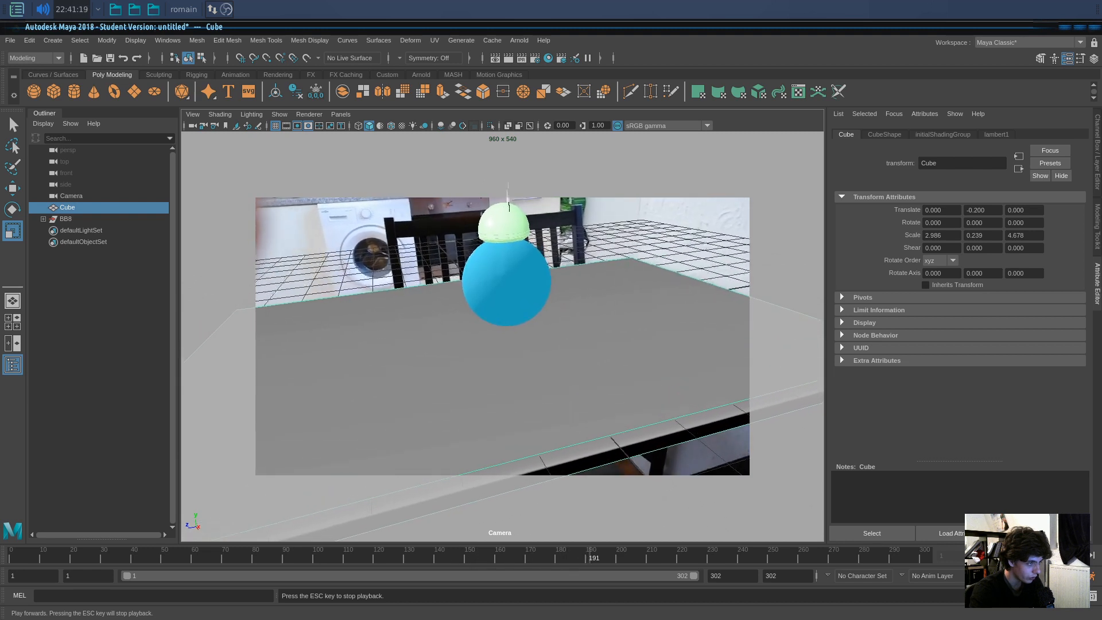
pyautogui.click(9, 556)
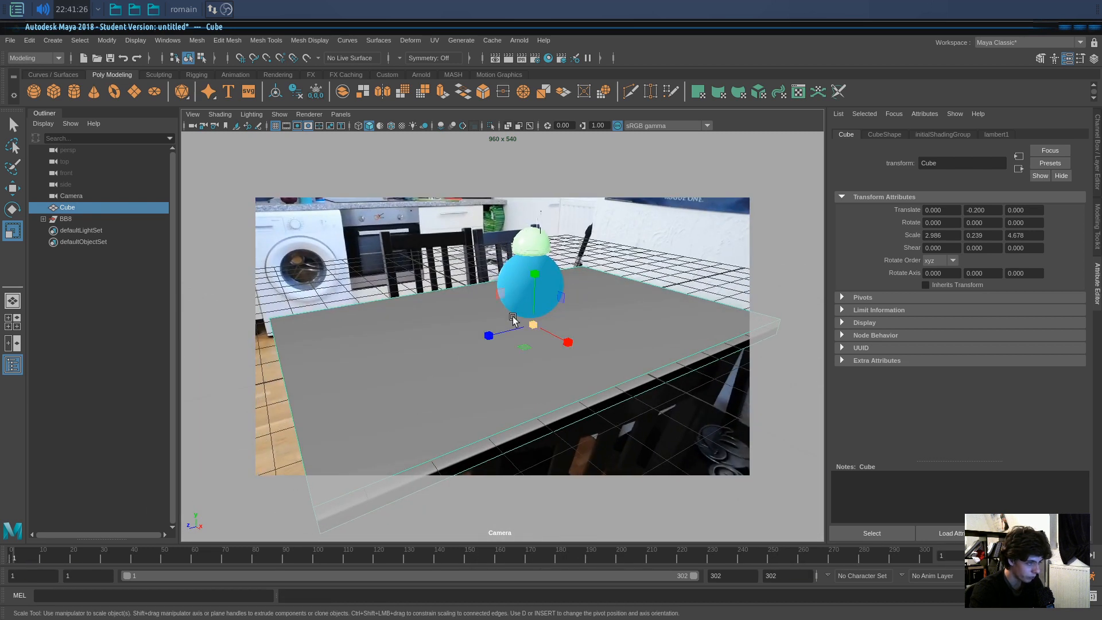
# Switch the viewport to the perspective camera and bring the whole table with BB8 into view.
pyautogui.click(341, 114)
pyautogui.moveTo(383, 122)
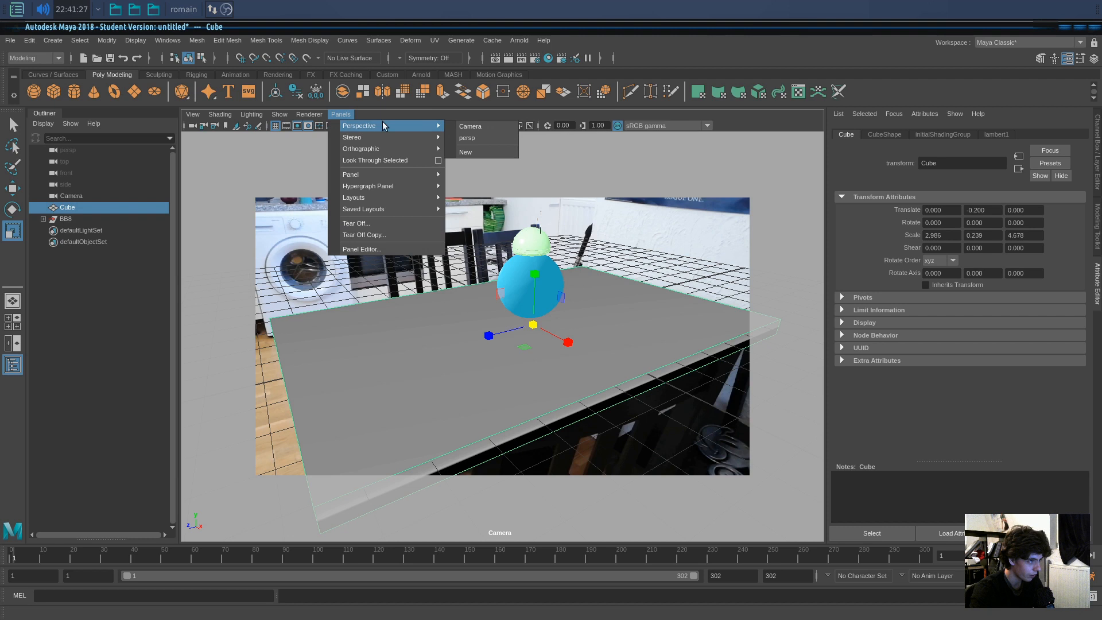
pyautogui.click(461, 138)
pyautogui.keyDown('alt'); pyautogui.moveTo(511, 411); pyautogui.dragTo(561, 467); pyautogui.keyUp('alt')
pyautogui.keyDown('alt'); pyautogui.moveTo(561, 468); pyautogui.dragTo(574, 341, button='right'); pyautogui.keyUp('alt')
pyautogui.keyDown('alt'); pyautogui.moveTo(574, 338); pyautogui.dragTo(631, 263, button='middle'); pyautogui.keyUp('alt')
pyautogui.keyDown('alt'); pyautogui.moveTo(525, 488); pyautogui.dragTo(497, 307, button='middle'); pyautogui.keyUp('alt')
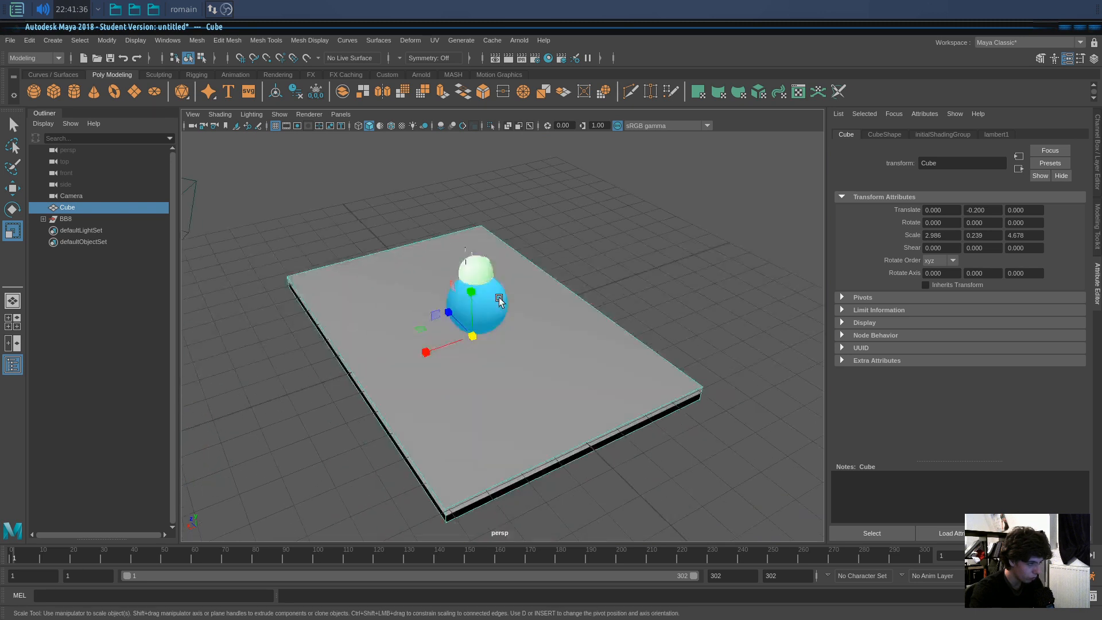
# Raise the robot's spherical body about 0.025 along Y, and check how it rests on the tabletop.
pyautogui.click(497, 306)
pyautogui.press('f')
pyautogui.keyDown('alt'); pyautogui.moveTo(494, 371); pyautogui.dragTo(450, 350); pyautogui.keyUp('alt')
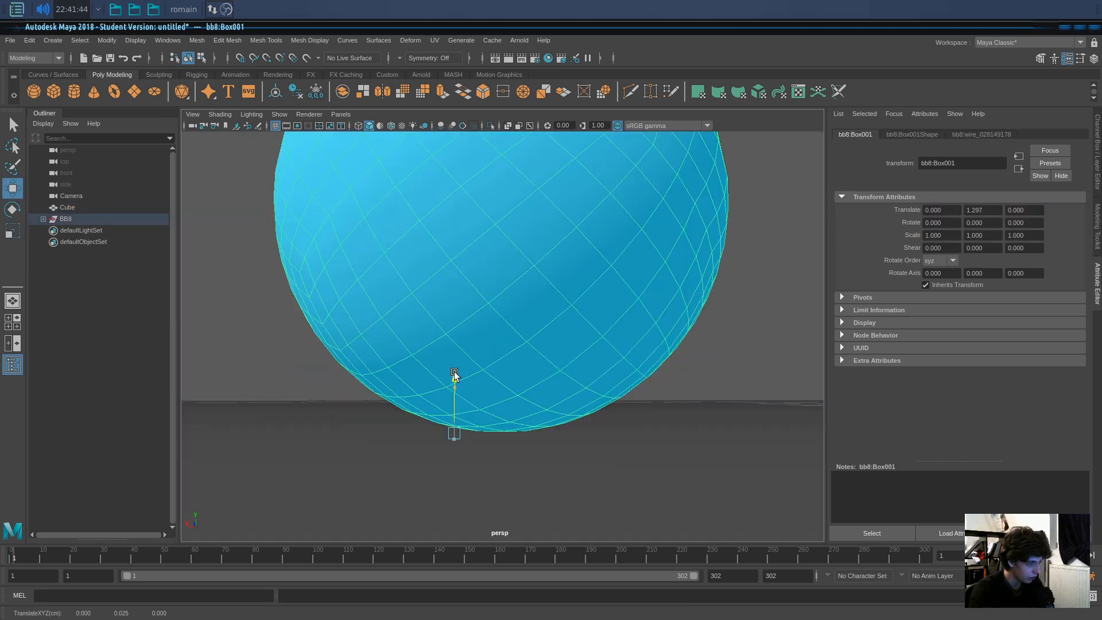
pyautogui.keyDown('alt'); pyautogui.moveTo(455, 373); pyautogui.dragTo(574, 383); pyautogui.keyUp('alt')
pyautogui.keyDown('alt'); pyautogui.moveTo(565, 385); pyautogui.dragTo(537, 485, button='middle'); pyautogui.keyUp('alt')
pyautogui.keyDown('alt'); pyautogui.moveTo(499, 431); pyautogui.dragTo(626, 396); pyautogui.keyUp('alt')
pyautogui.click(727, 335)
pyautogui.keyDown('alt'); pyautogui.moveTo(726, 335); pyautogui.dragTo(664, 329, button='right'); pyautogui.keyUp('alt')
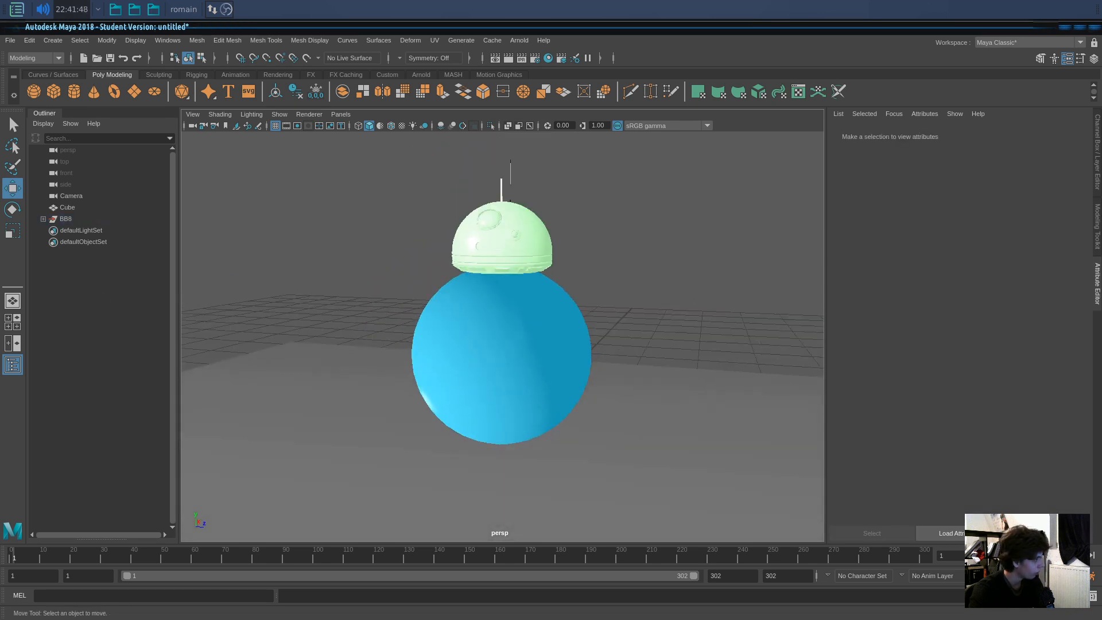
pyautogui.keyDown('alt'); pyautogui.moveTo(506, 333); pyautogui.dragTo(497, 339); pyautogui.keyUp('alt')
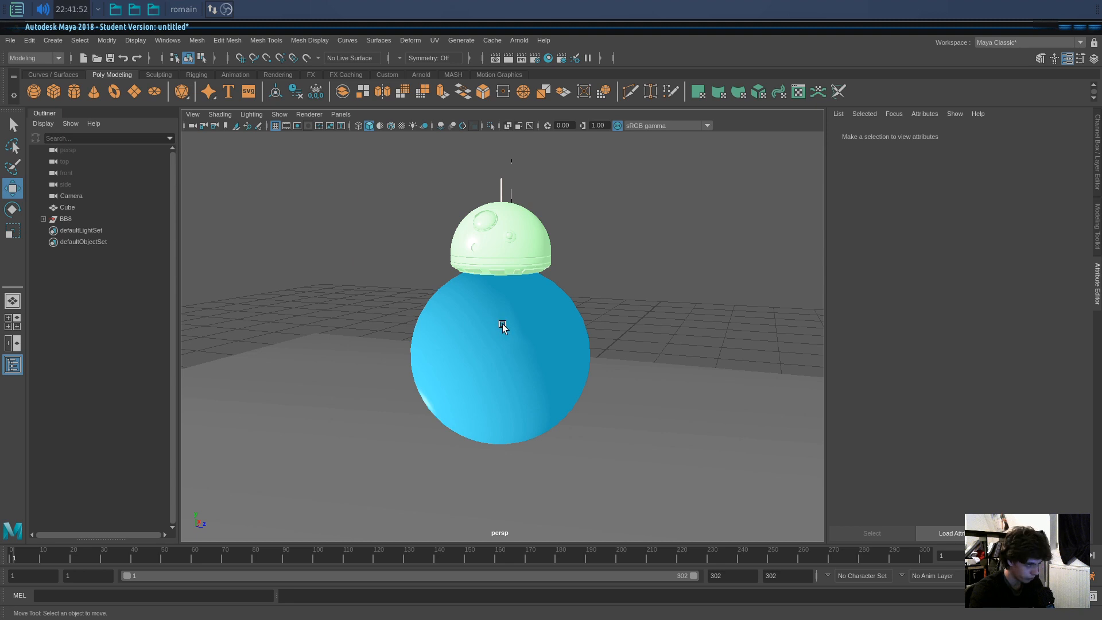
# Assign a new Arnold aiStandardSurface material to the robot's spherical body.
pyautogui.click(514, 324)
pyautogui.rightClick(519, 290)
pyautogui.moveTo(518, 290); pyautogui.dragTo(511, 585, button='right')
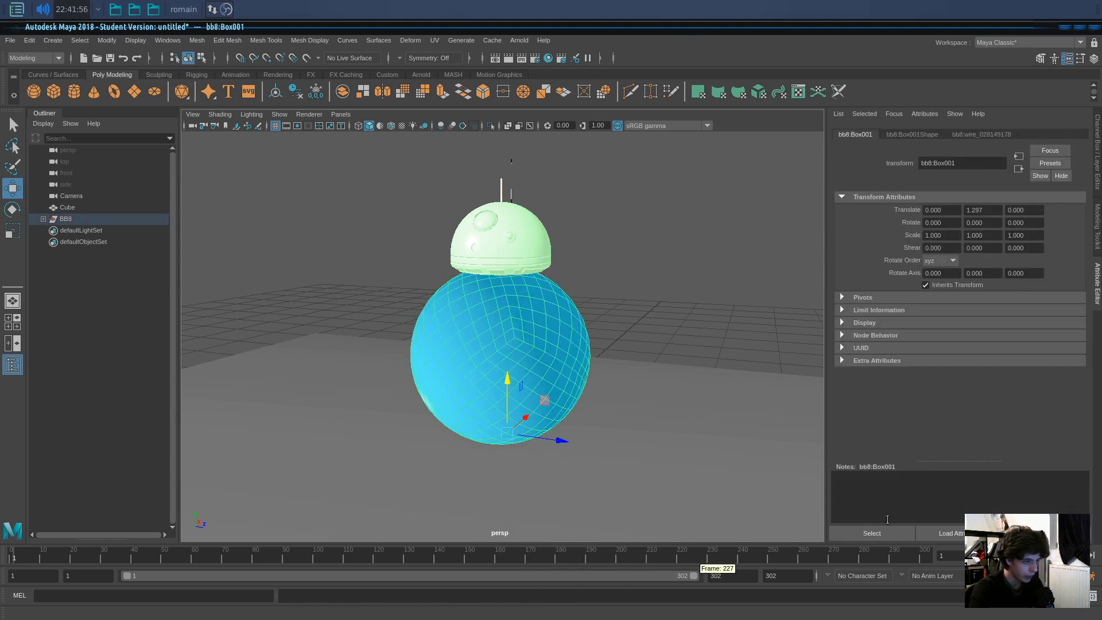
pyautogui.click(633, 245)
pyautogui.click(643, 253)
pyautogui.click(714, 333)
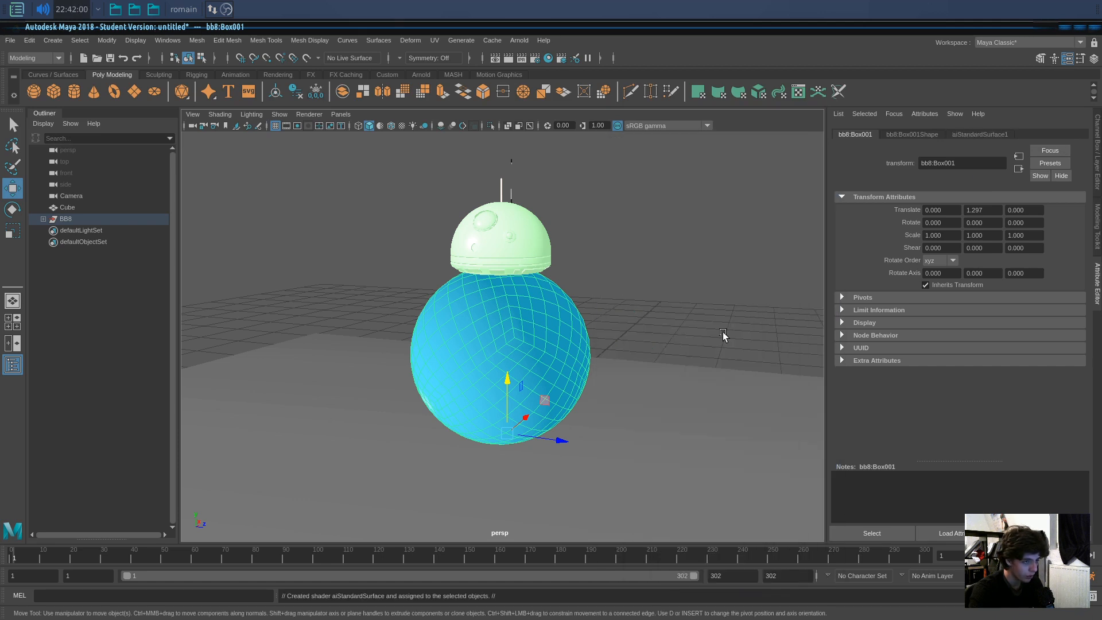
# Save the scene as track-bb8.ma in the tracking project's scenes folder.
pyautogui.keyDown('alt'); pyautogui.moveTo(737, 377); pyautogui.dragTo(637, 310); pyautogui.keyUp('alt')
pyautogui.click(640, 310)
pyautogui.press('q')
pyautogui.hotkey('ctrl', 'shift', 's')
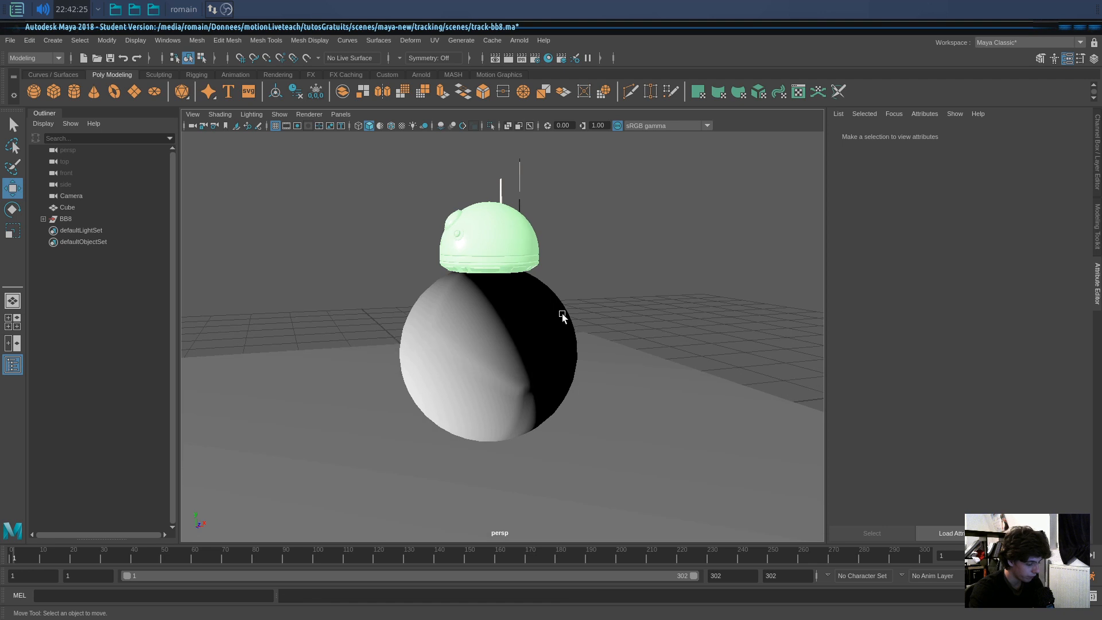
pyautogui.press('w')
pyautogui.hotkey('ctrl', 's')
# Rename the spherical body's aiStandardSurface material to sh_body.
pyautogui.click(523, 320)
pyautogui.click(519, 323)
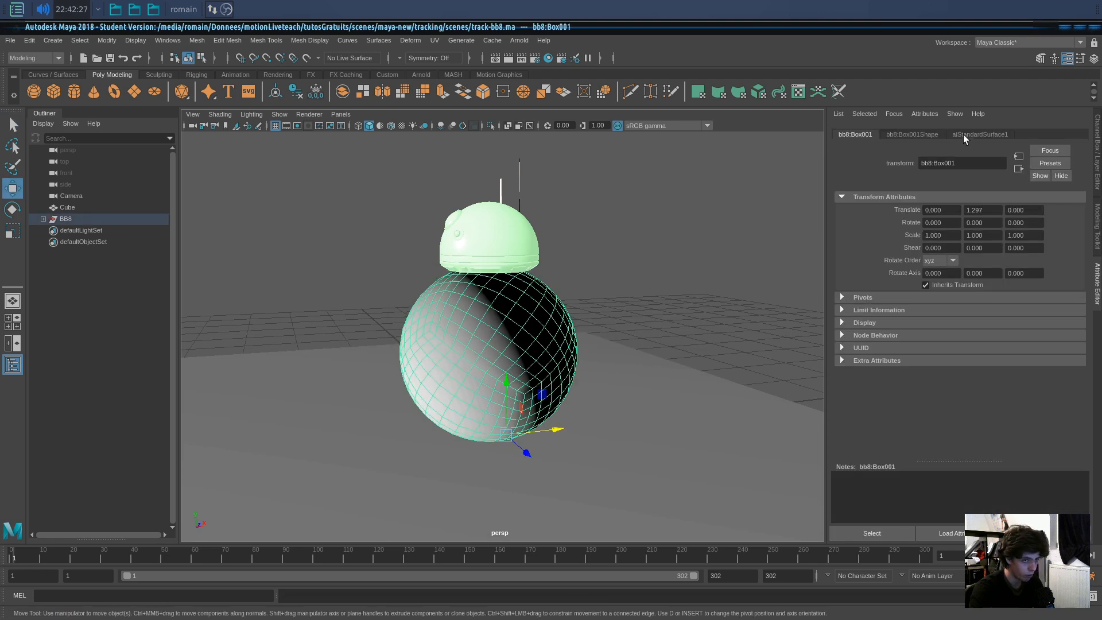
pyautogui.click(964, 135)
pyautogui.doubleClick(989, 165)
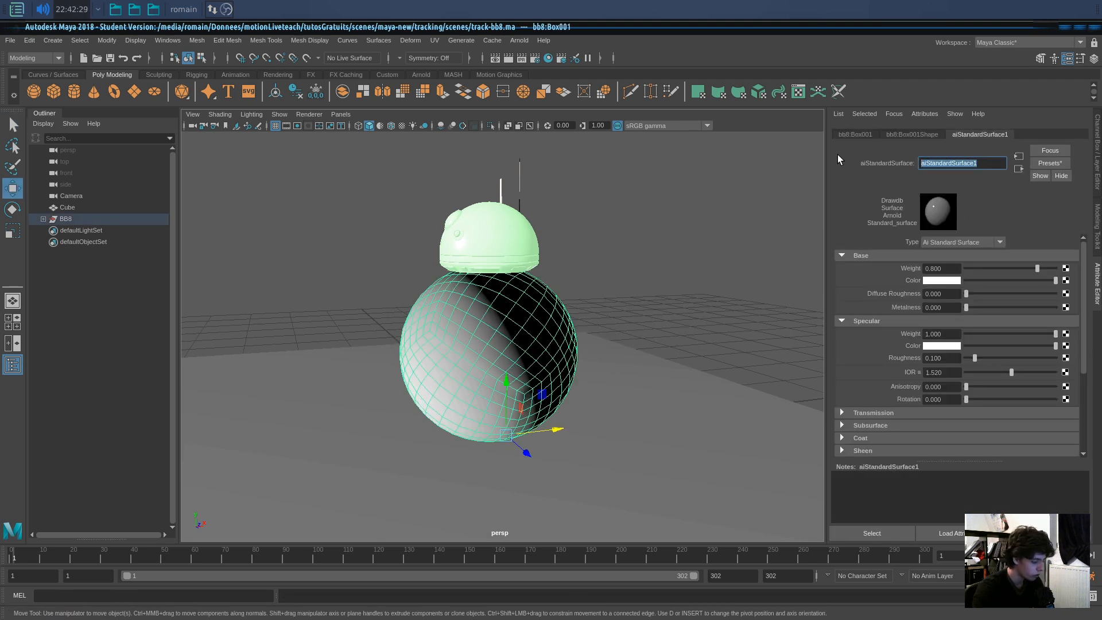
pyautogui.write('sh')
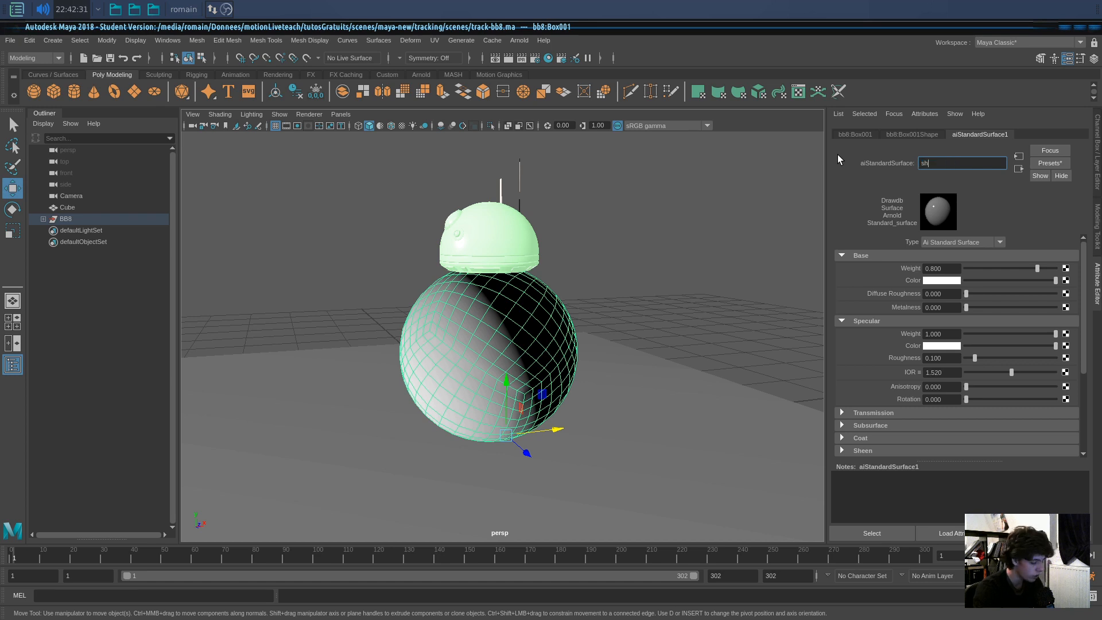
pyautogui.write('_body')
pyautogui.press('Return')
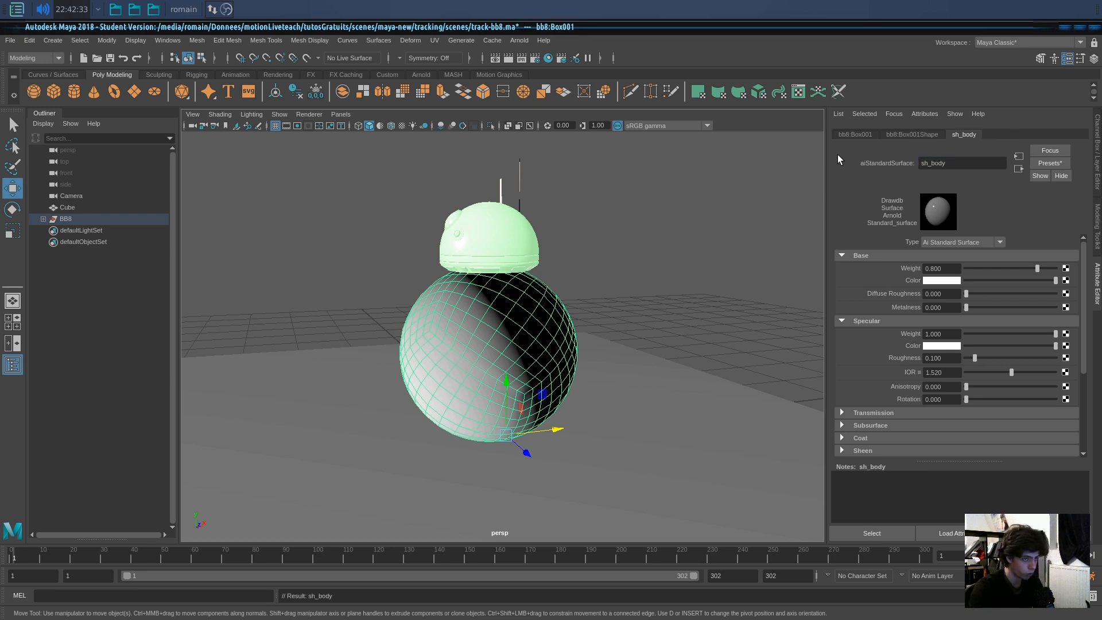
pyautogui.hotkey('ctrl', 's')
# Look closely at the robot's head and review the textures Head ring bump line.jpg and Head ring diff MAP.jpg.
pyautogui.click(531, 321)
pyautogui.keyDown('alt'); pyautogui.moveTo(536, 312); pyautogui.dragTo(616, 248, button='right'); pyautogui.keyUp('alt')
pyautogui.press('w')
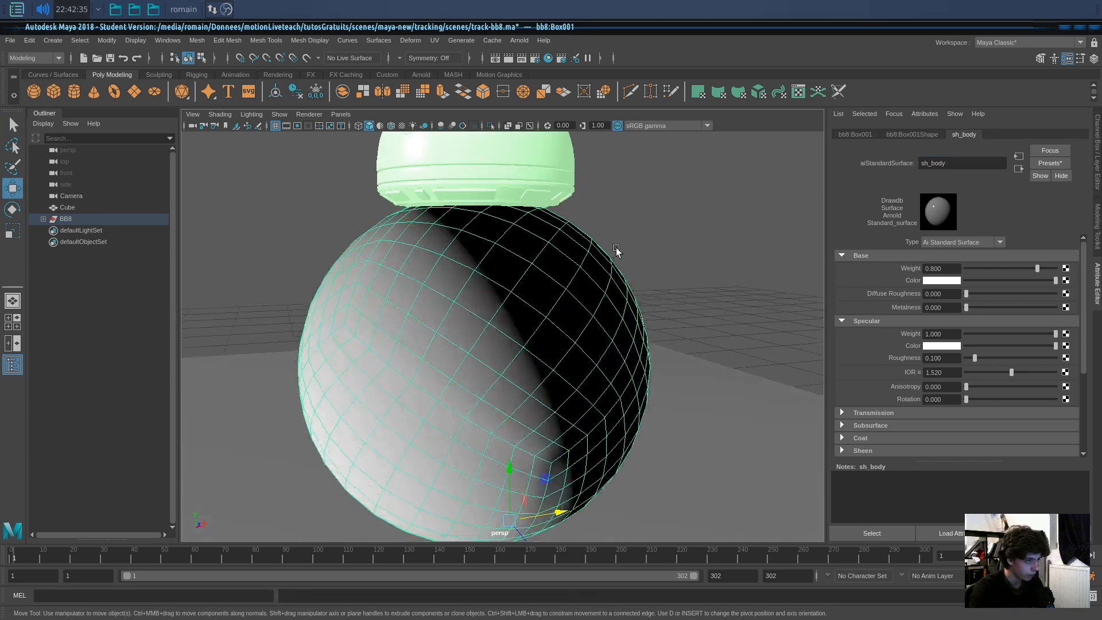
pyautogui.keyDown('alt'); pyautogui.moveTo(617, 248); pyautogui.dragTo(615, 332, button='middle'); pyautogui.keyUp('alt')
pyautogui.click(629, 301)
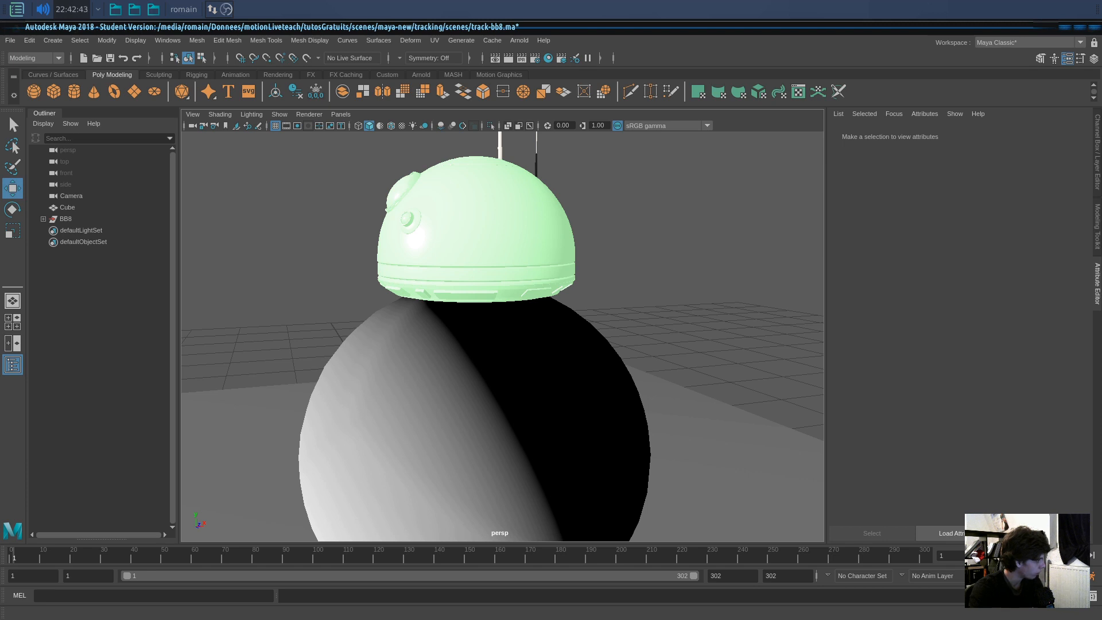
pyautogui.moveTo(0, 201); pyautogui.dragTo(284, 165)
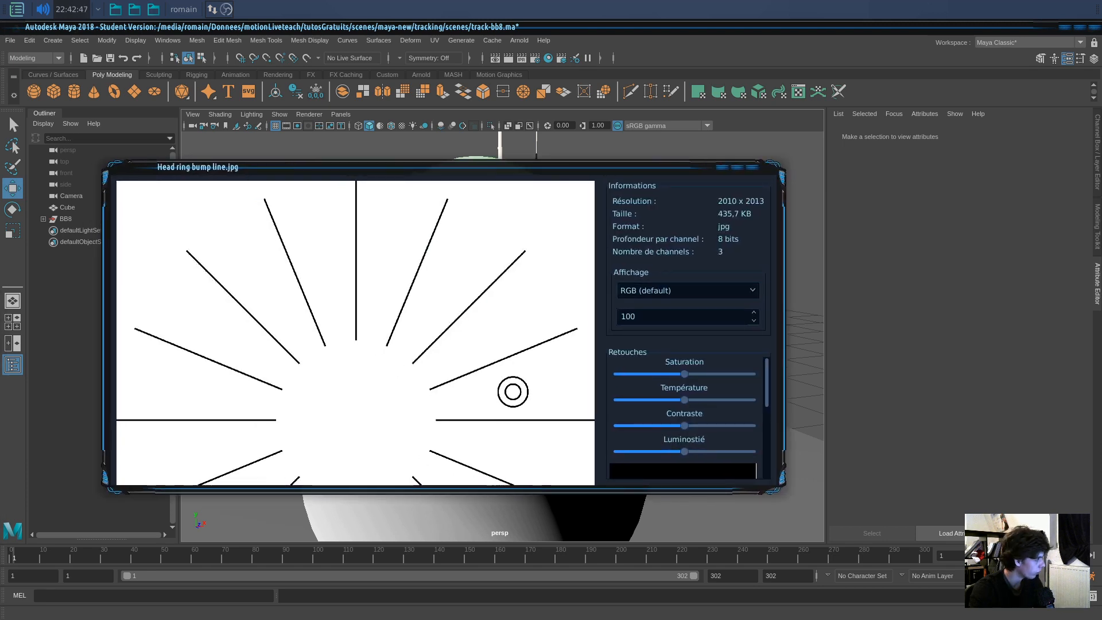
pyautogui.press('Right')
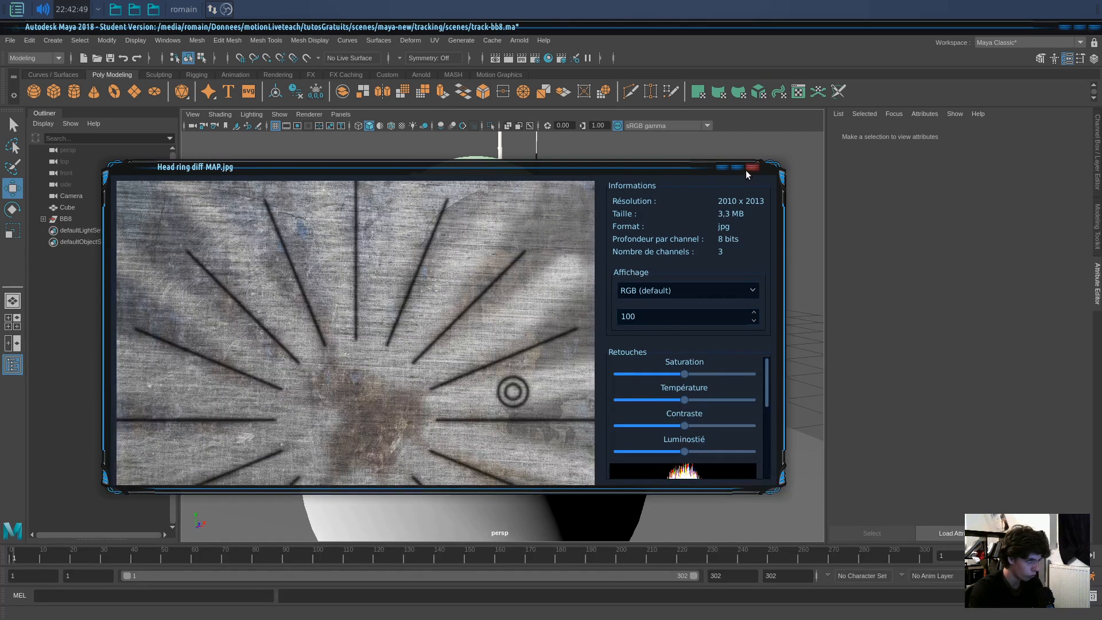
pyautogui.click(751, 167)
# Assign a new Arnold aiStandardSurface material to the robot's head and name it sh_head.
pyautogui.click(536, 234)
pyautogui.moveTo(495, 234); pyautogui.dragTo(585, 594, button='right')
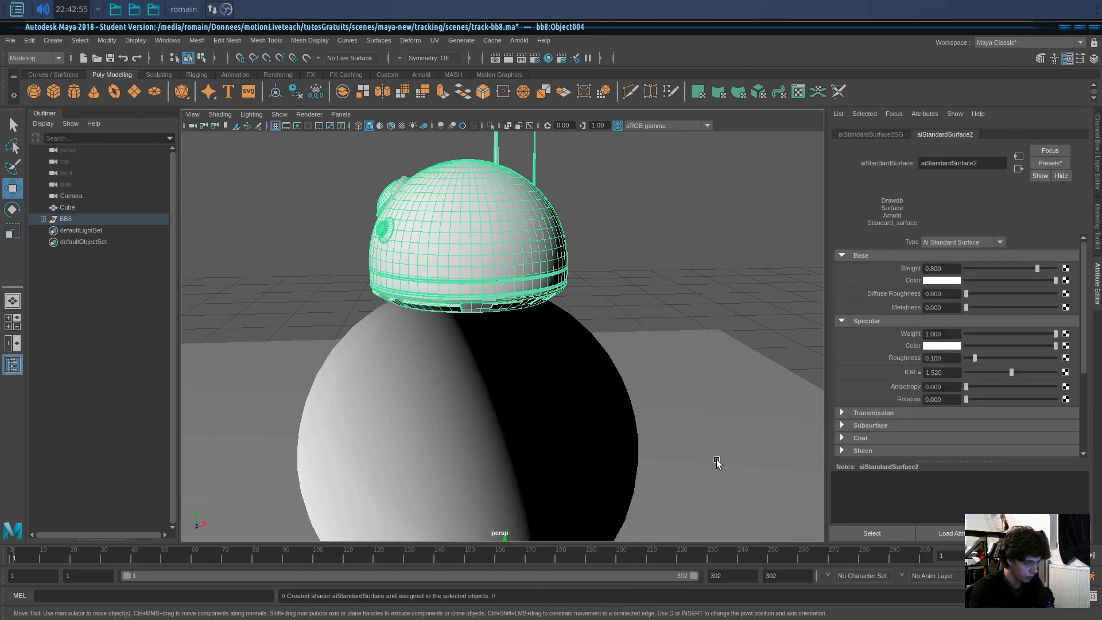
pyautogui.moveTo(976, 164); pyautogui.dragTo(890, 164)
pyautogui.write('sh_head')
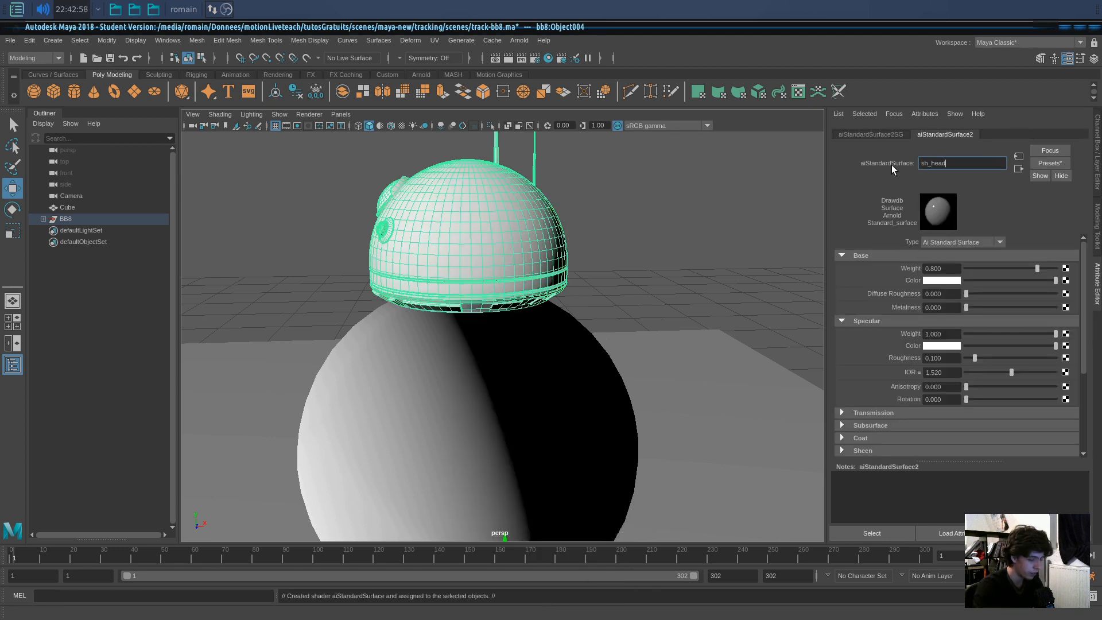
pyautogui.press('Return')
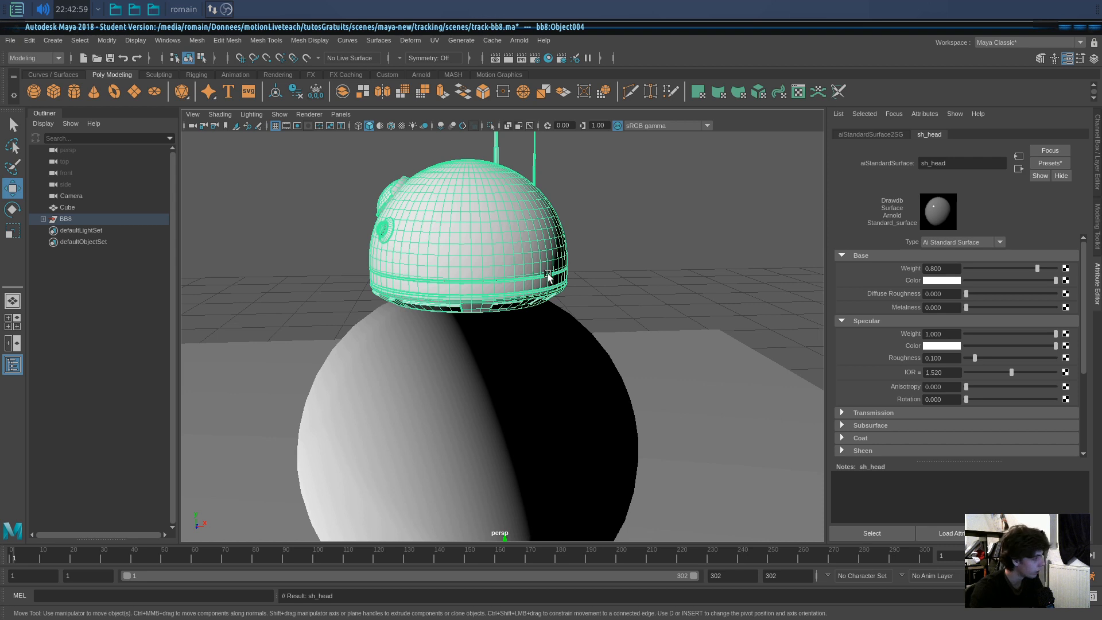
# Add an Arnold Skydome Light to the scene.
pyautogui.click(664, 270)
pyautogui.keyDown('alt'); pyautogui.moveTo(664, 270); pyautogui.dragTo(531, 324, button='right'); pyautogui.keyUp('alt')
pyautogui.keyDown('alt'); pyautogui.moveTo(531, 324); pyautogui.dragTo(470, 319); pyautogui.keyUp('alt')
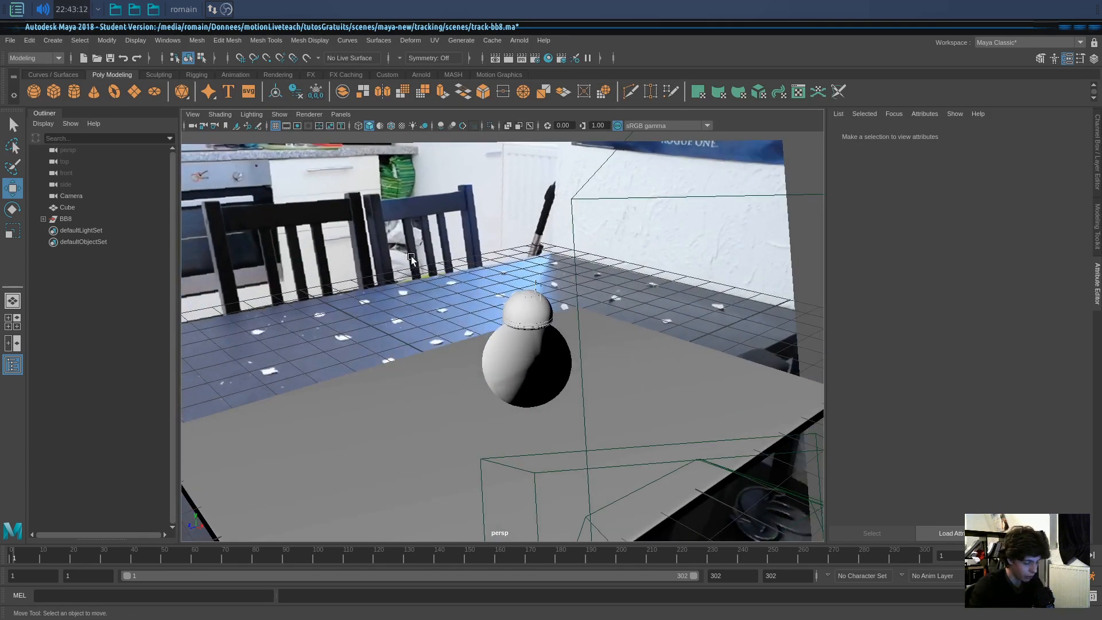
pyautogui.keyDown('alt'); pyautogui.moveTo(439, 288); pyautogui.dragTo(480, 345); pyautogui.keyUp('alt')
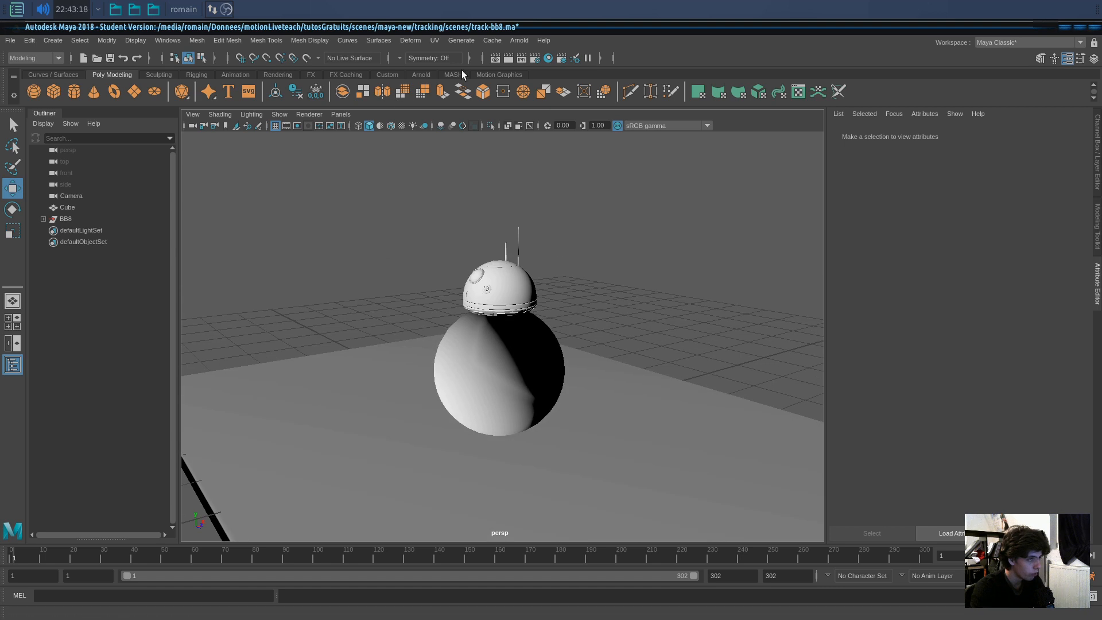
pyautogui.click(518, 40)
pyautogui.moveTo(551, 93)
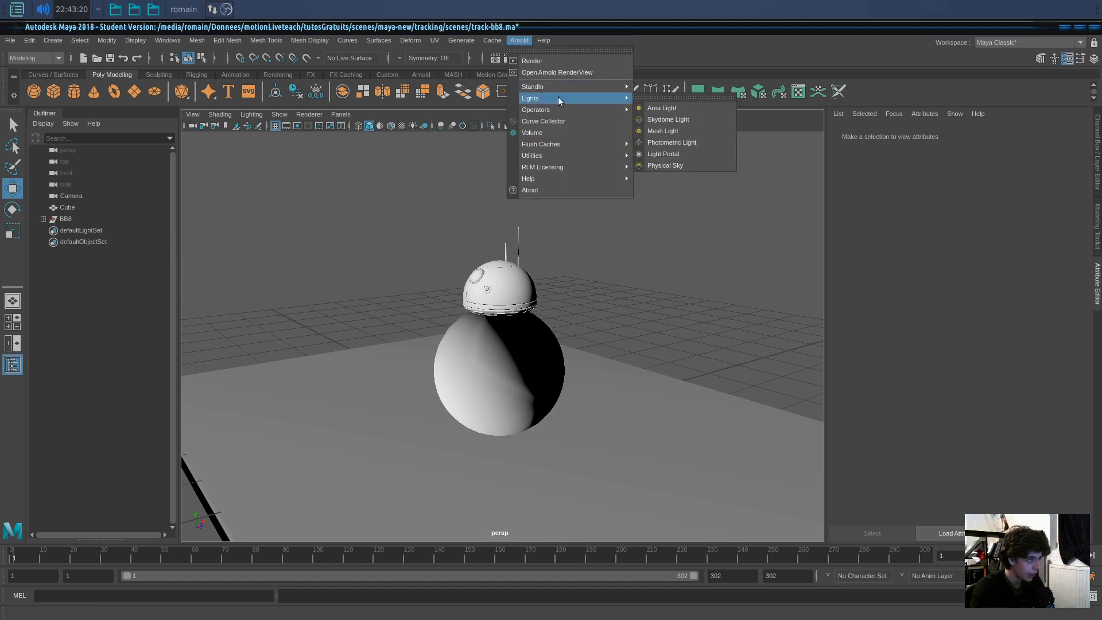
pyautogui.click(665, 118)
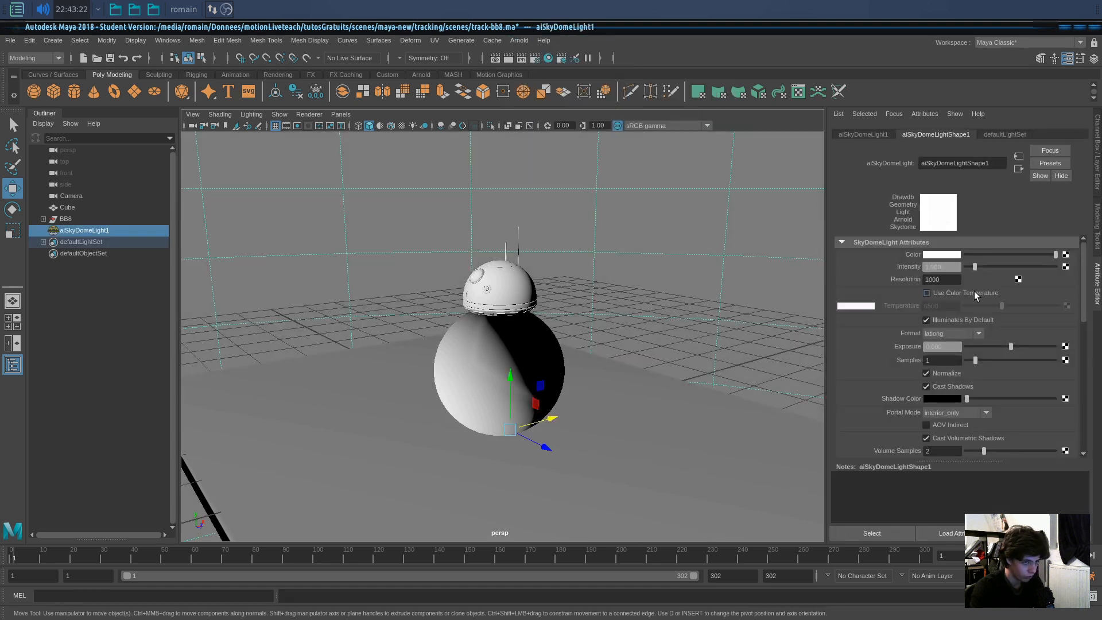
# Connect a File texture to the skydome light's color and load bg_0000.png from the png-seq folder as its image.
pyautogui.click(1066, 255)
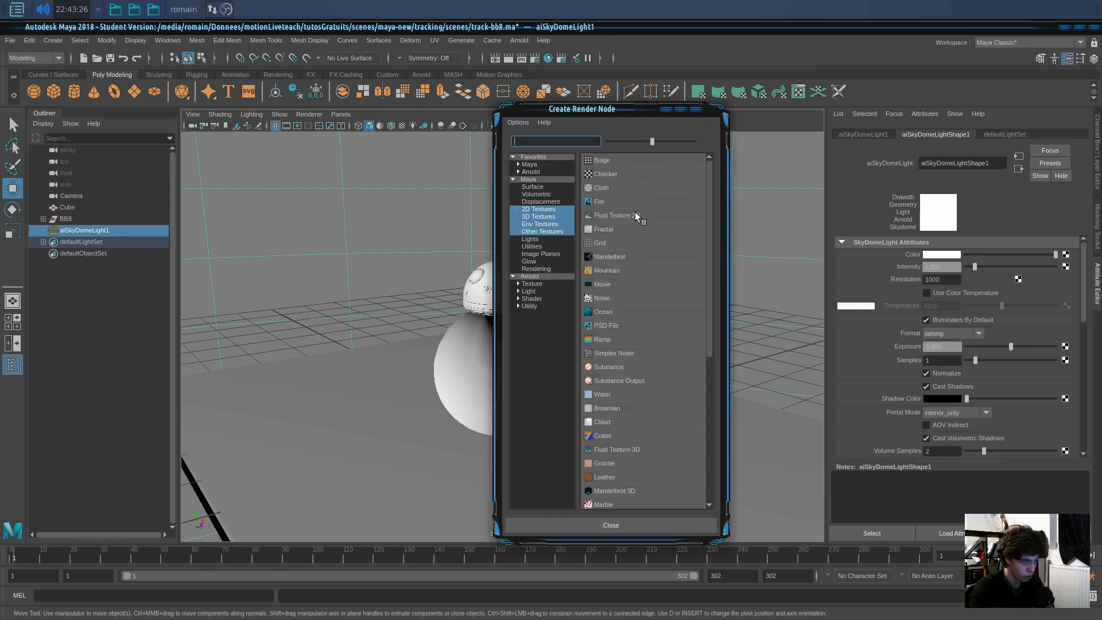
pyautogui.scroll(-5, 635, 401)
pyautogui.scroll(5, 635, 401)
pyautogui.click(607, 204)
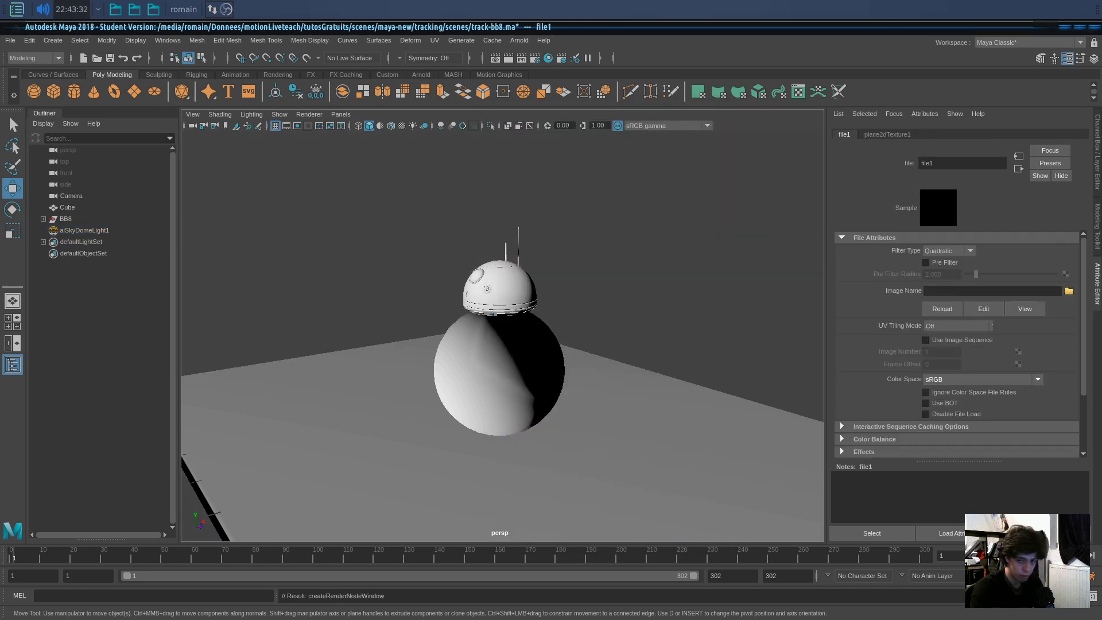
pyautogui.moveTo(641, 235); pyautogui.dragTo(554, 226)
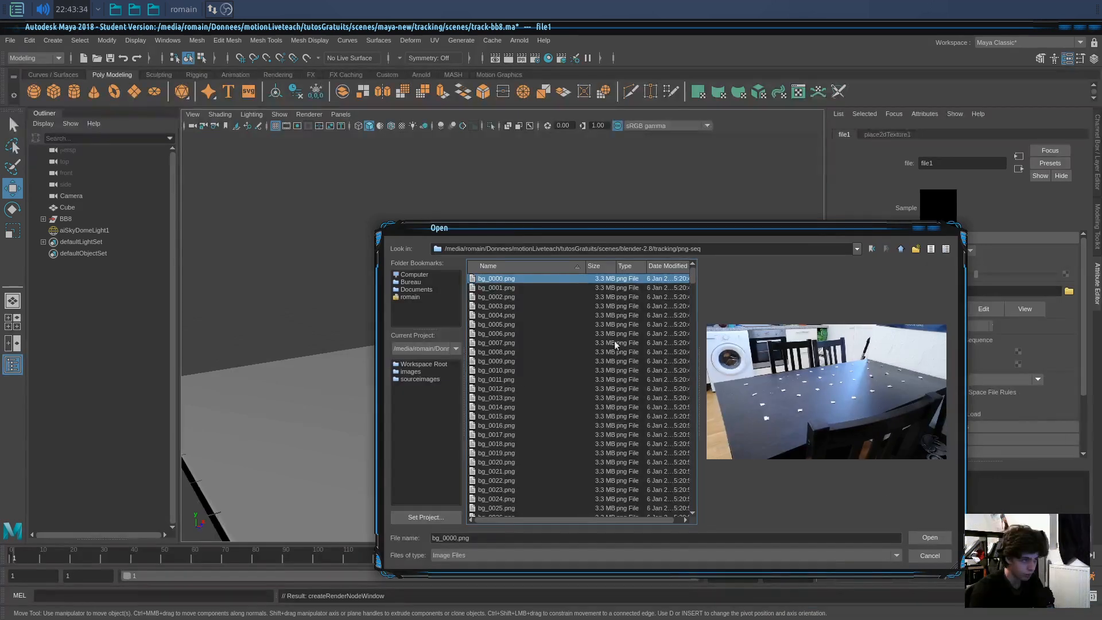
pyautogui.click(930, 542)
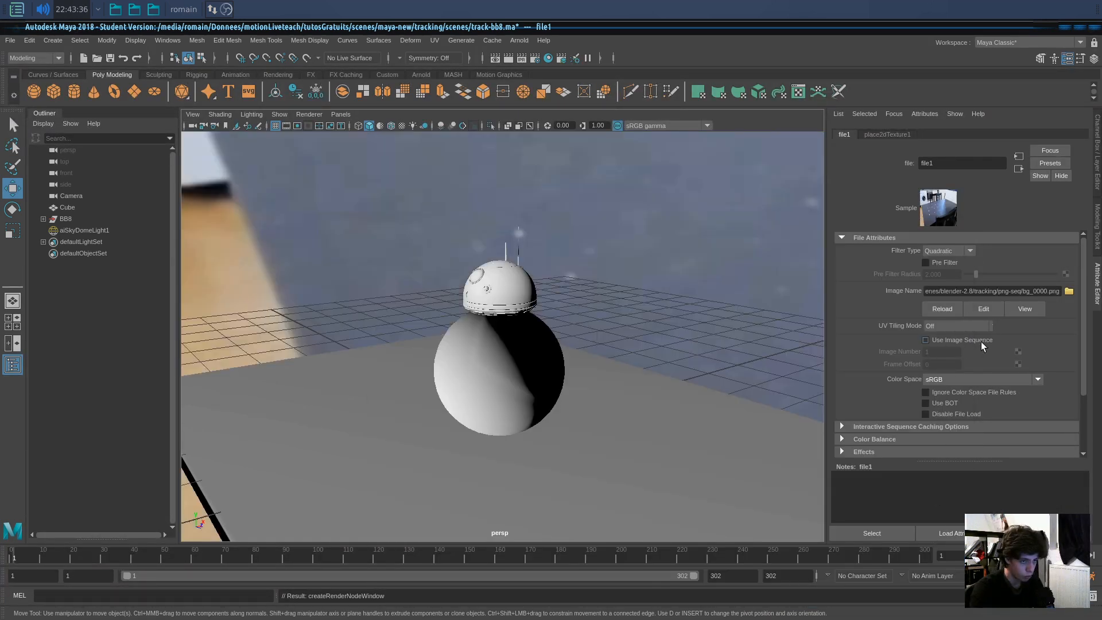
# Rotate the skydome light about the Y axis to reposition its background image around the table.
pyautogui.keyDown('alt'); pyautogui.moveTo(581, 412); pyautogui.dragTo(612, 418); pyautogui.keyUp('alt')
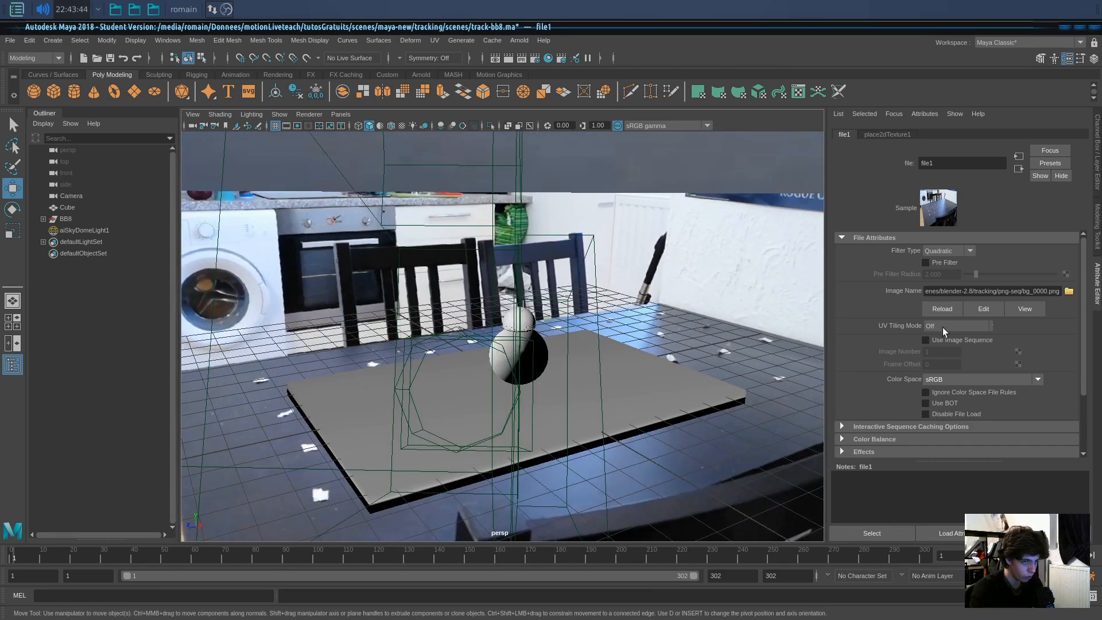
pyautogui.keyDown('alt'); pyautogui.moveTo(646, 400); pyautogui.dragTo(509, 241); pyautogui.keyUp('alt')
pyautogui.click(403, 307)
pyautogui.keyDown('alt'); pyautogui.moveTo(403, 307); pyautogui.dragTo(562, 401); pyautogui.keyUp('alt')
pyautogui.press('e')
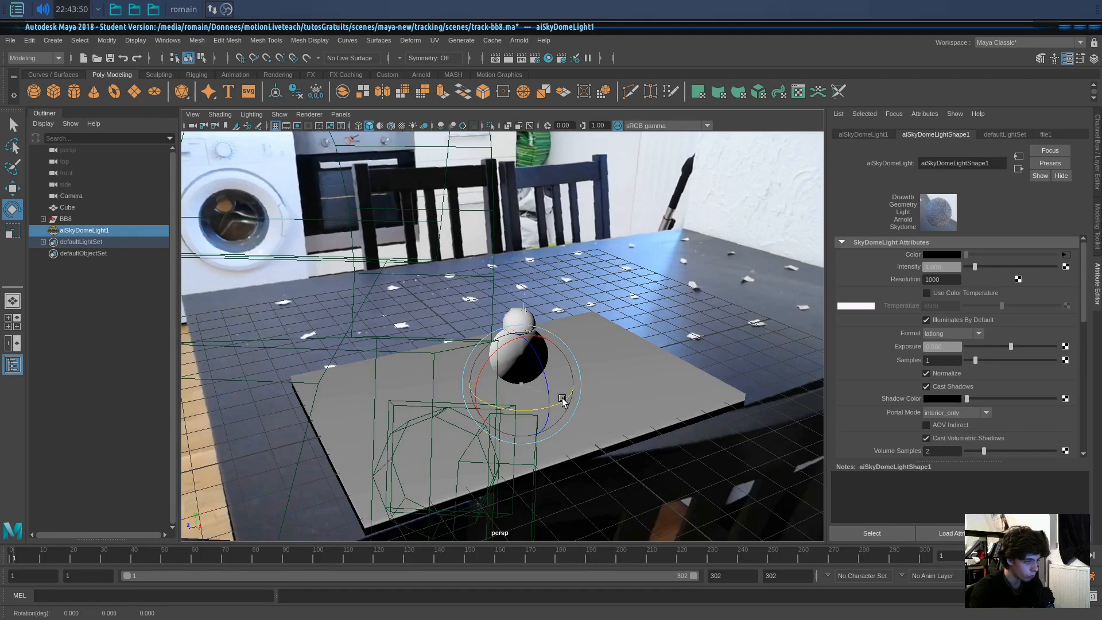
pyautogui.moveTo(505, 410); pyautogui.dragTo(609, 396)
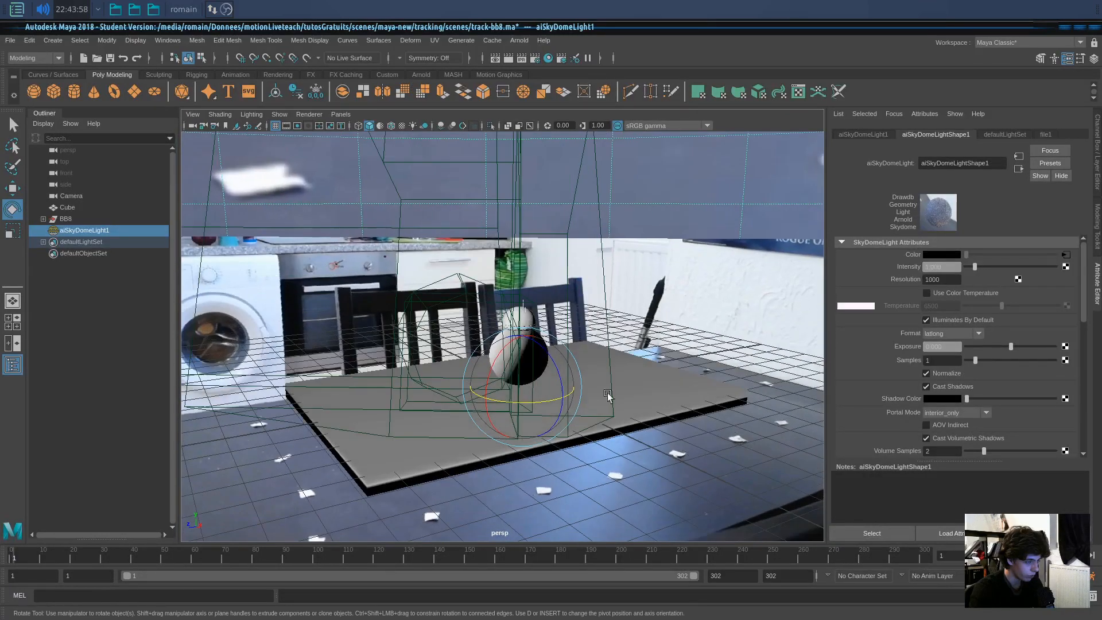
pyautogui.click(607, 394)
pyautogui.keyDown('alt'); pyautogui.moveTo(691, 401); pyautogui.dragTo(649, 403); pyautogui.keyUp('alt')
pyautogui.scroll(3, 719, 339)
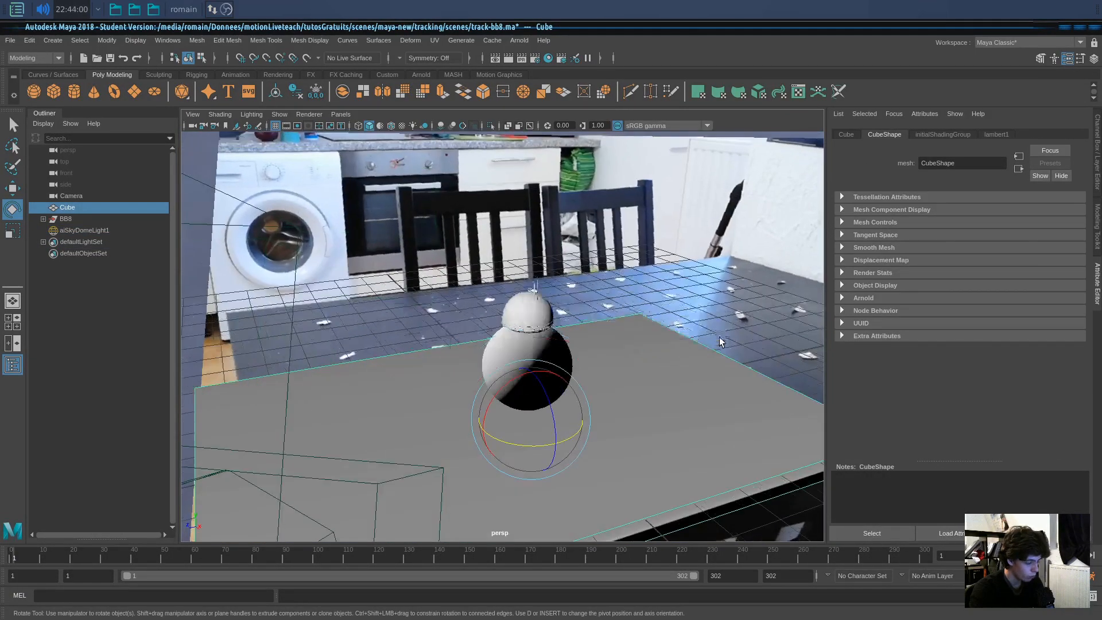
# Render the perspective view of BB8 with Arnold, placing the render window beside the model for a close-up comparison.
pyautogui.hotkey('ctrl', 's')
pyautogui.click(527, 321)
pyautogui.keyDown('alt'); pyautogui.moveTo(527, 322); pyautogui.dragTo(495, 310); pyautogui.keyUp('alt')
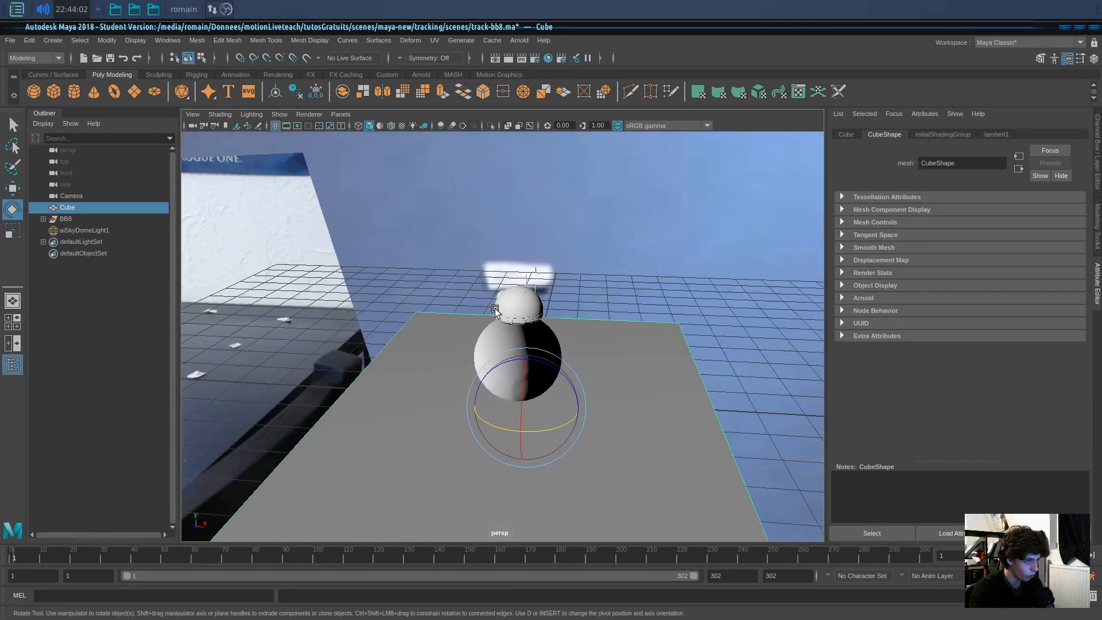
pyautogui.scroll(3, 495, 310)
pyautogui.click(524, 42)
pyautogui.click(529, 61)
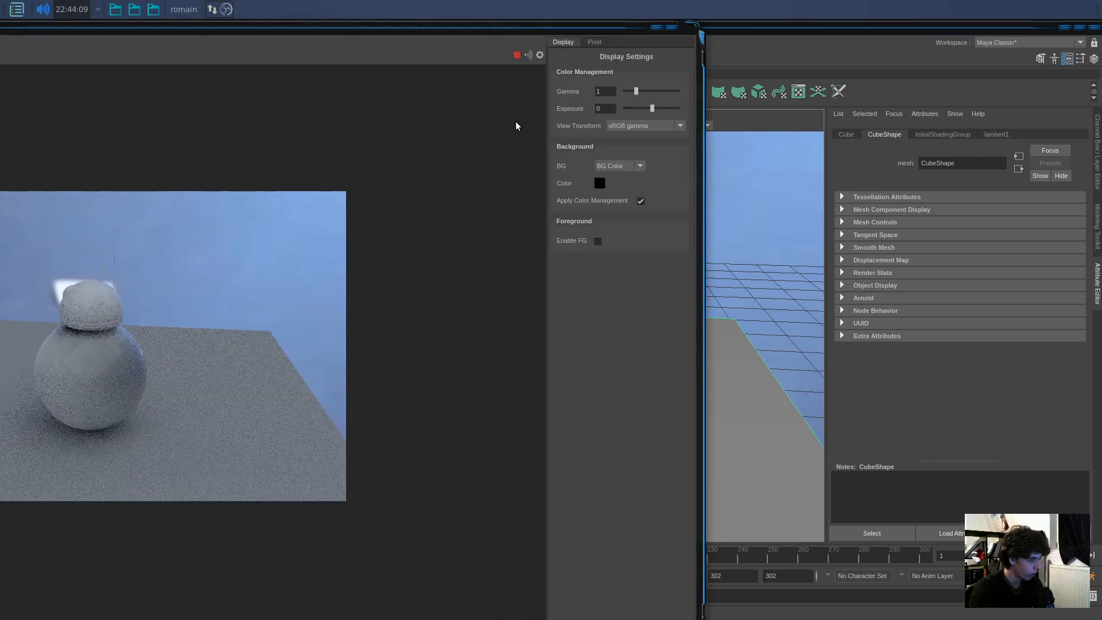
pyautogui.moveTo(691, 29); pyautogui.dragTo(304, 56)
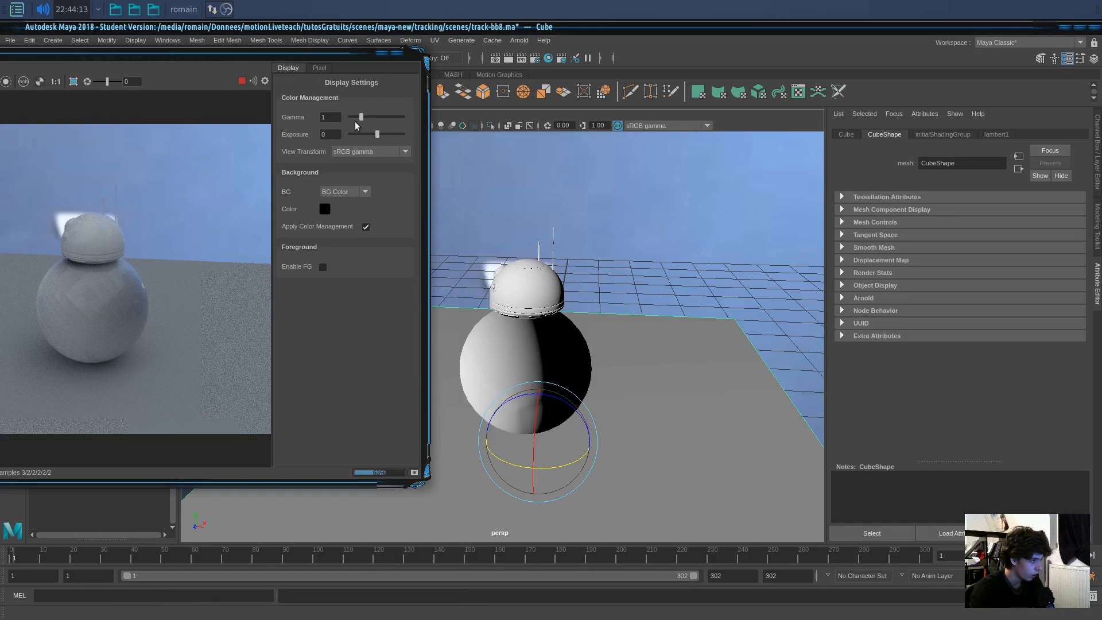
pyautogui.scroll(5, 481, 277)
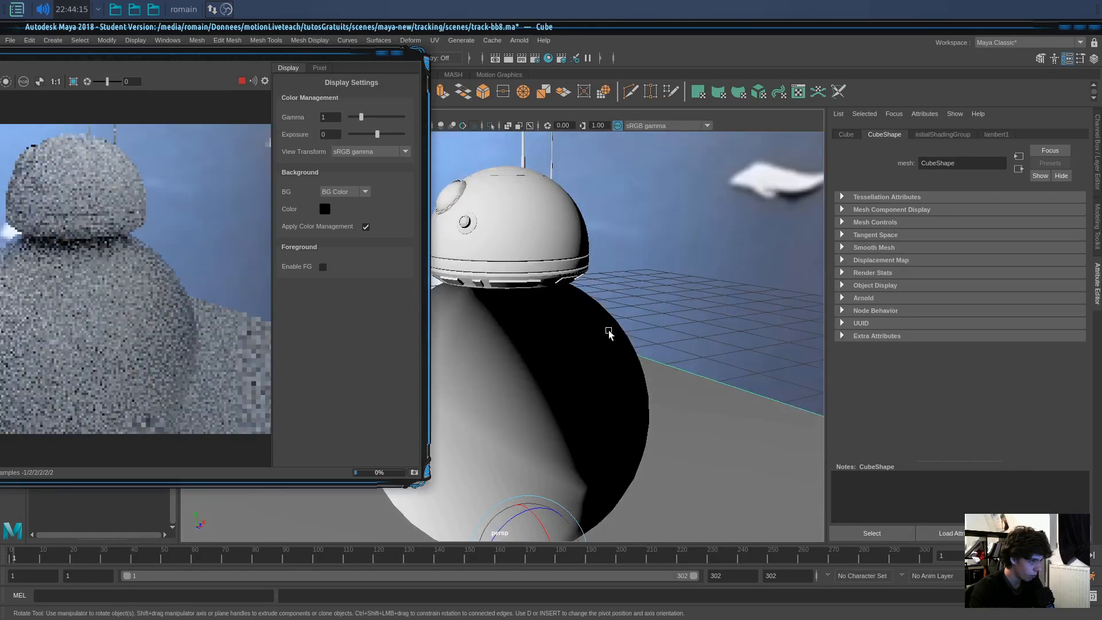
# Try pulling one face of the spherical body outward, undo the move and return to object selection.
pyautogui.click(574, 349)
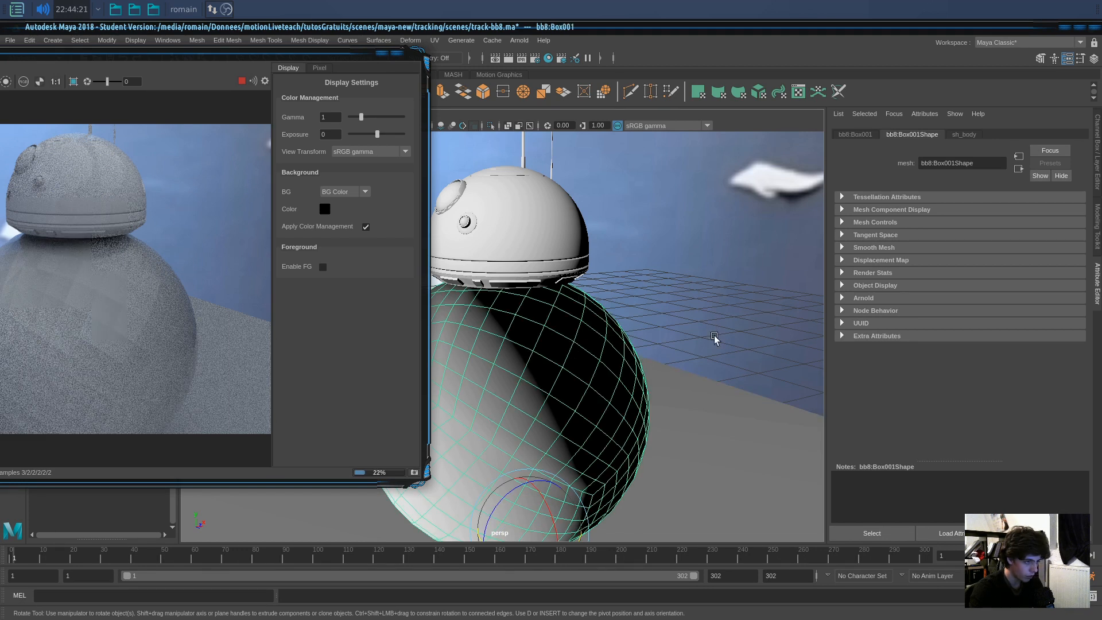
pyautogui.moveTo(573, 292); pyautogui.dragTo(575, 373, button='right')
pyautogui.press('w')
pyautogui.click(582, 360)
pyautogui.moveTo(582, 361); pyautogui.dragTo(631, 345)
pyautogui.hotkey('ctrl', 'z')
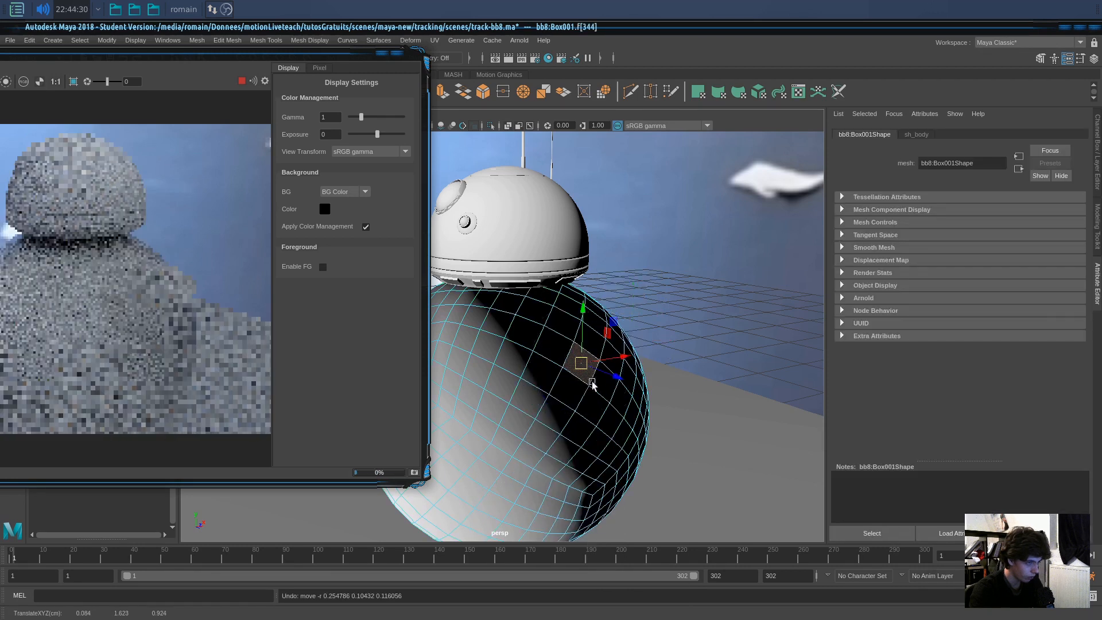
pyautogui.press('F8')
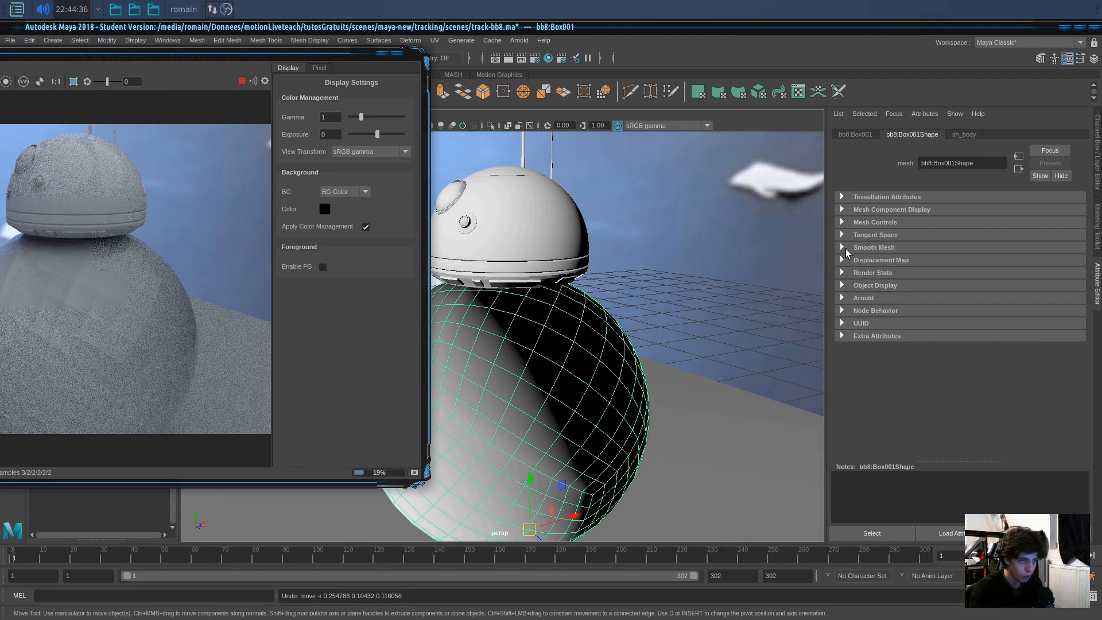
# Set the Arnold subdivision type of BB8's spherical body mesh to catclark.
pyautogui.click(841, 298)
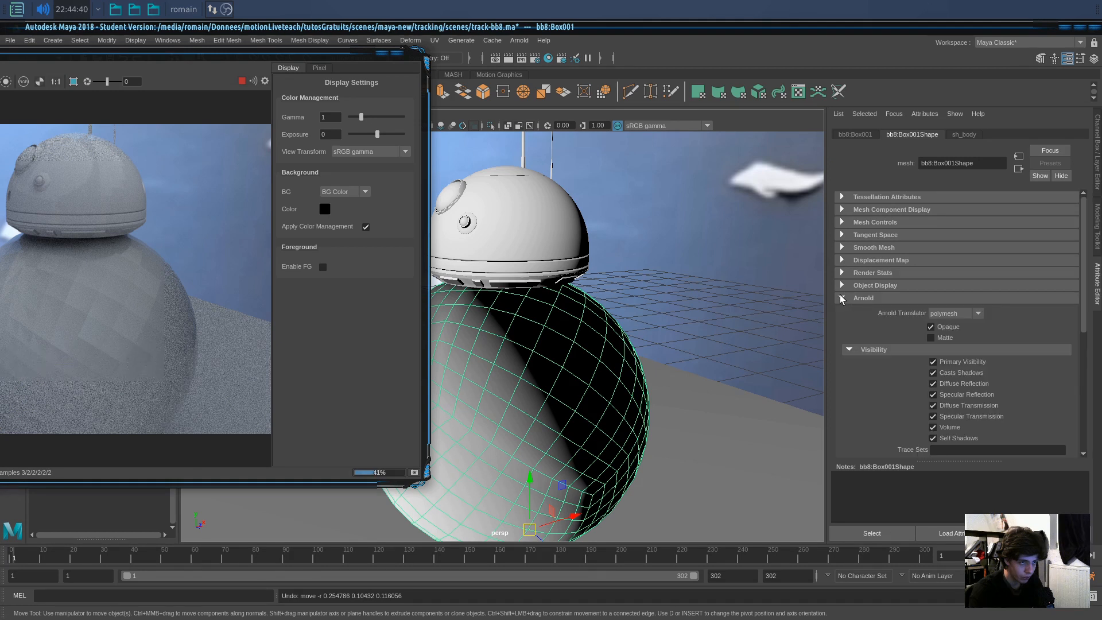
pyautogui.scroll(-5, 881, 361)
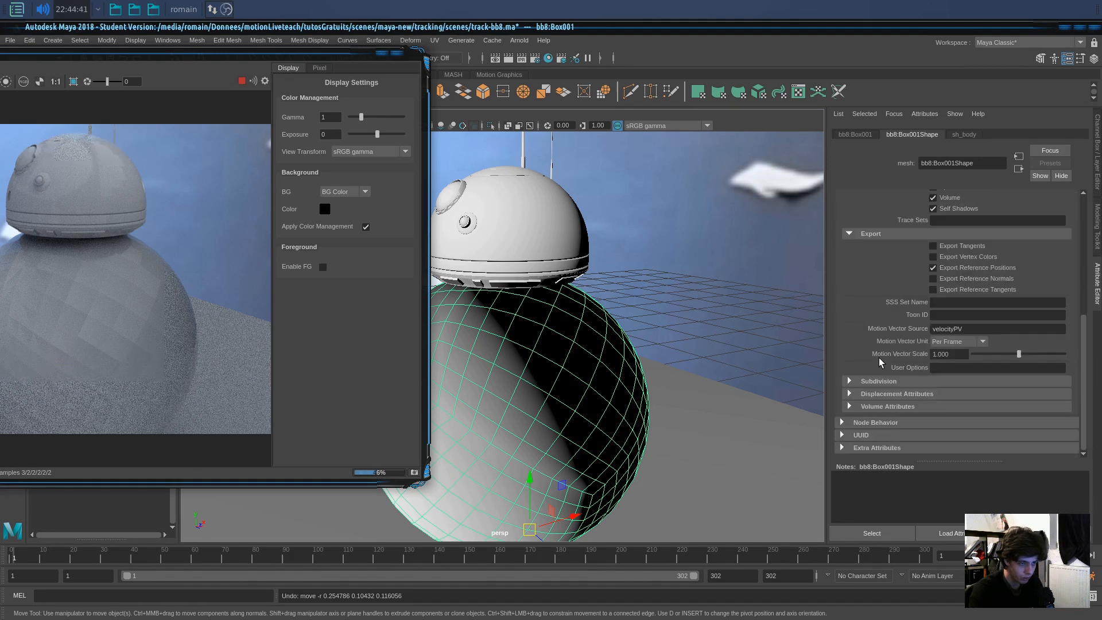
pyautogui.click(853, 379)
pyautogui.click(950, 294)
pyautogui.click(946, 316)
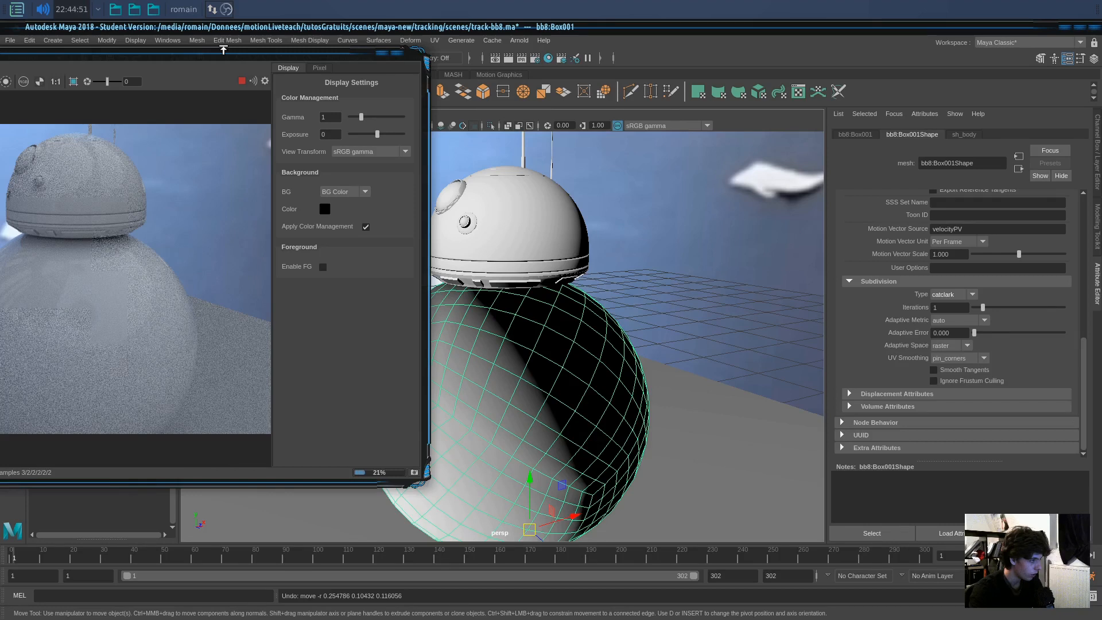
# Bring the Arnold render into view to check the smoothed body, and stop the render.
pyautogui.moveTo(222, 51); pyautogui.dragTo(463, 70)
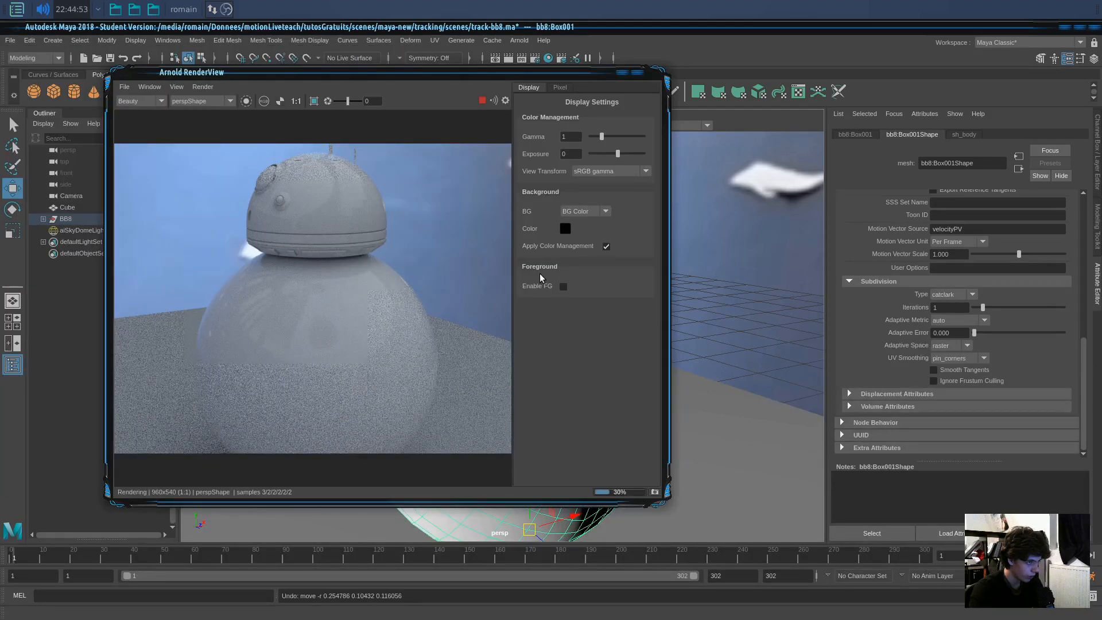
pyautogui.click(481, 101)
pyautogui.moveTo(582, 69); pyautogui.dragTo(367, 128)
# Review the Arnold sampling values and the image size presets in the render settings.
pyautogui.click(535, 58)
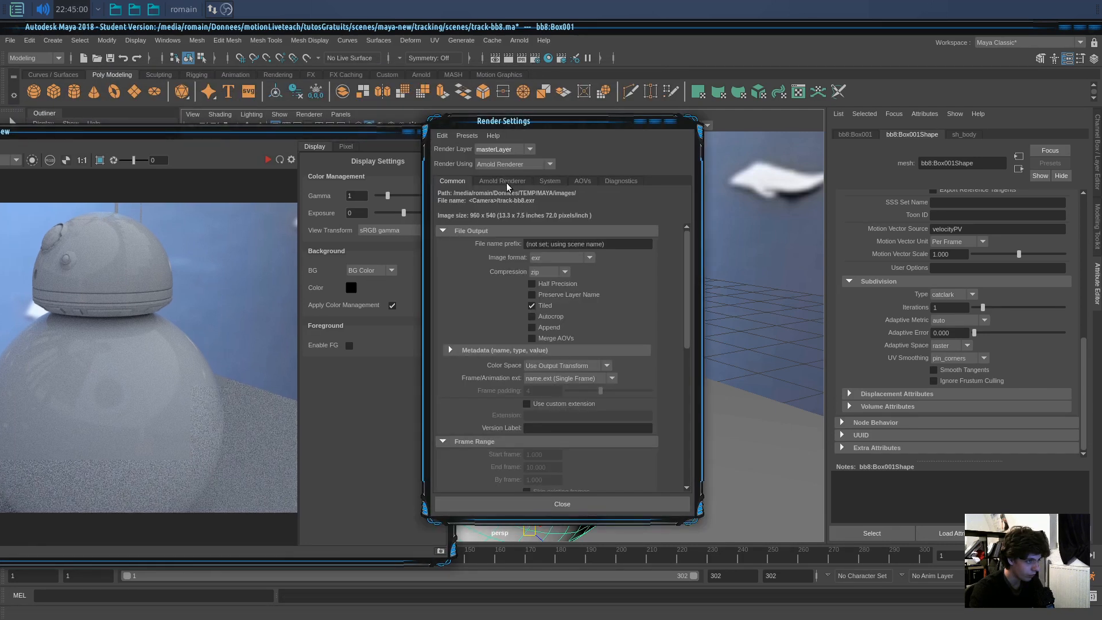
pyautogui.click(503, 181)
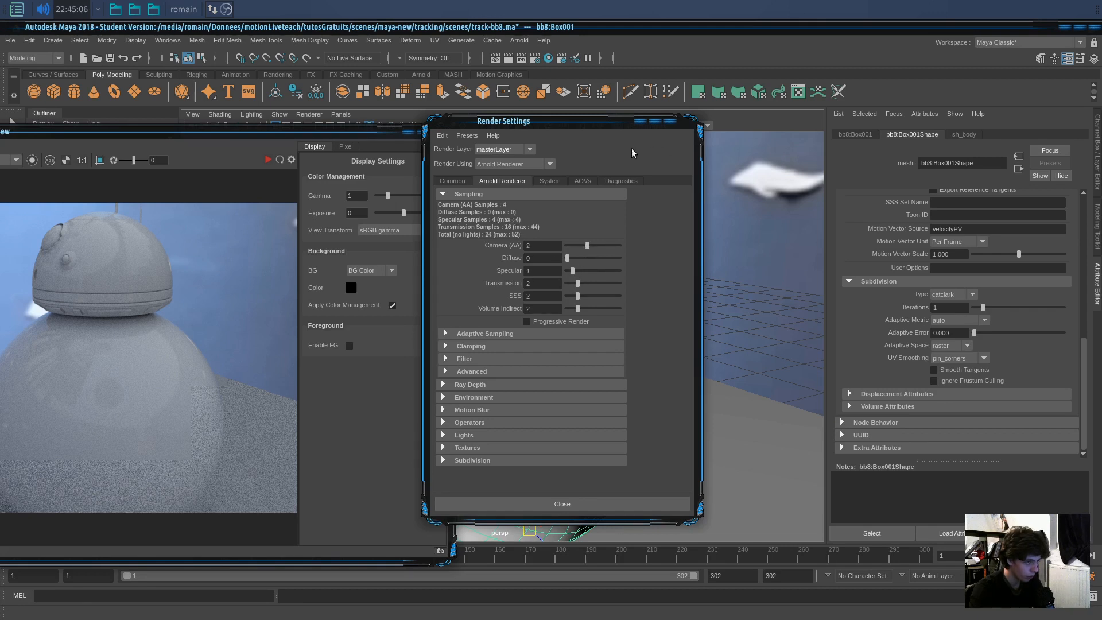
pyautogui.click(451, 181)
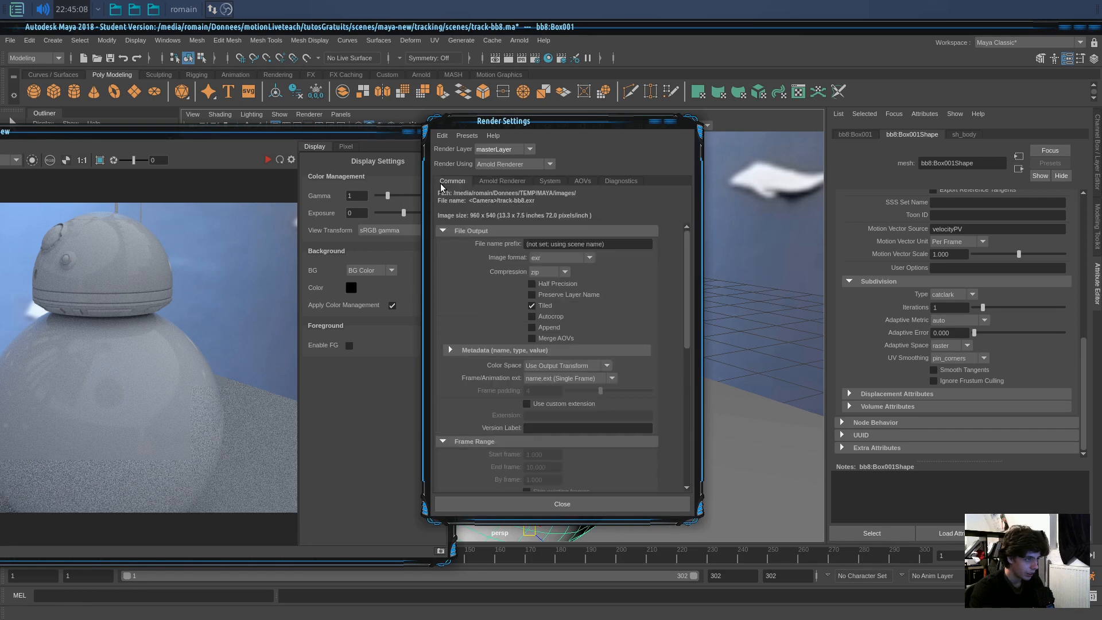
pyautogui.scroll(-10, 590, 396)
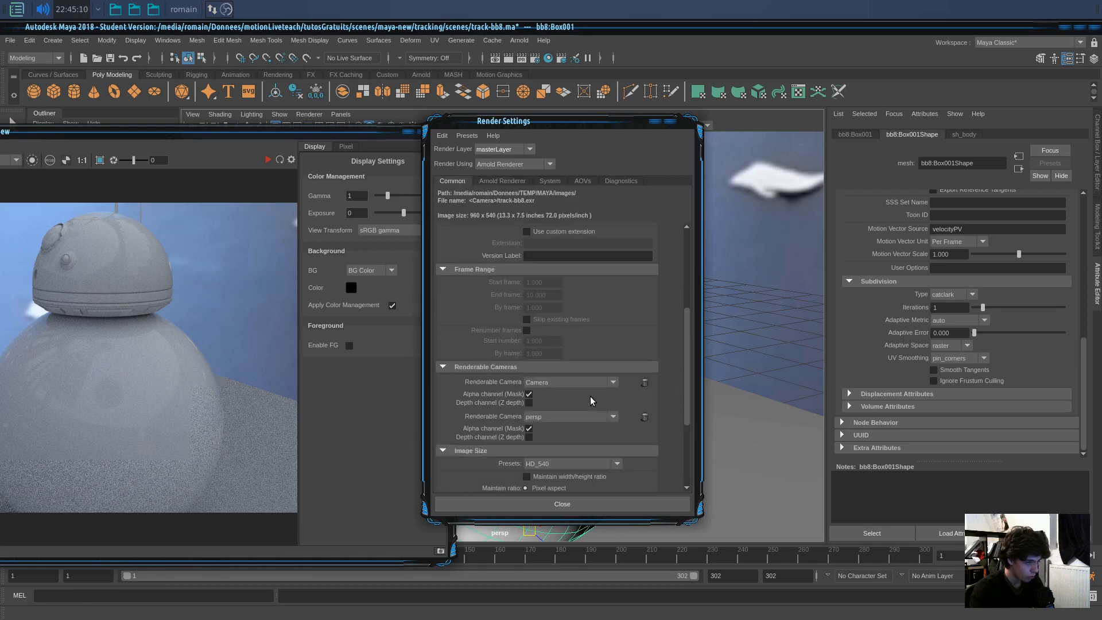
pyautogui.click(573, 331)
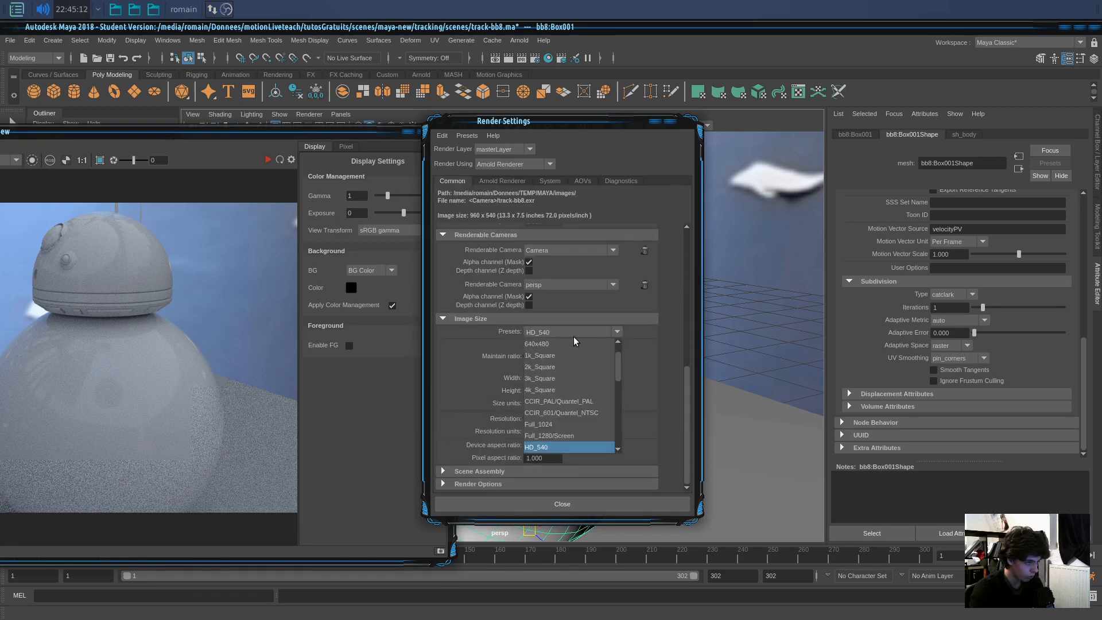
pyautogui.scroll(2, 579, 373)
pyautogui.click(555, 335)
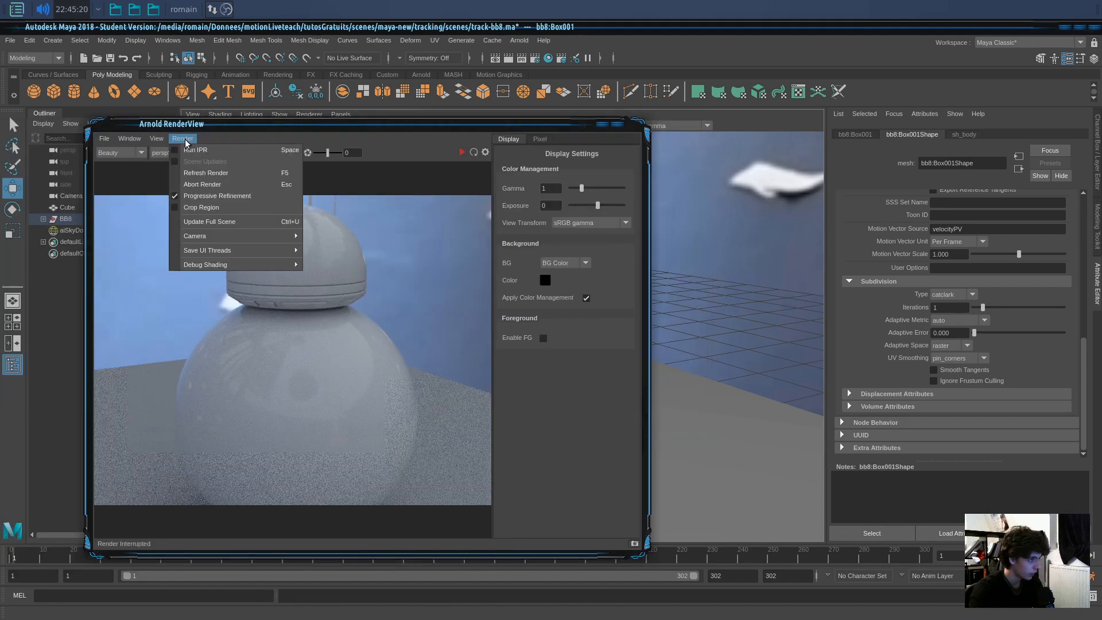
# Shrink the Arnold render window and place it beside the BB8 body in the perspective view.
pyautogui.moveTo(155, 141)
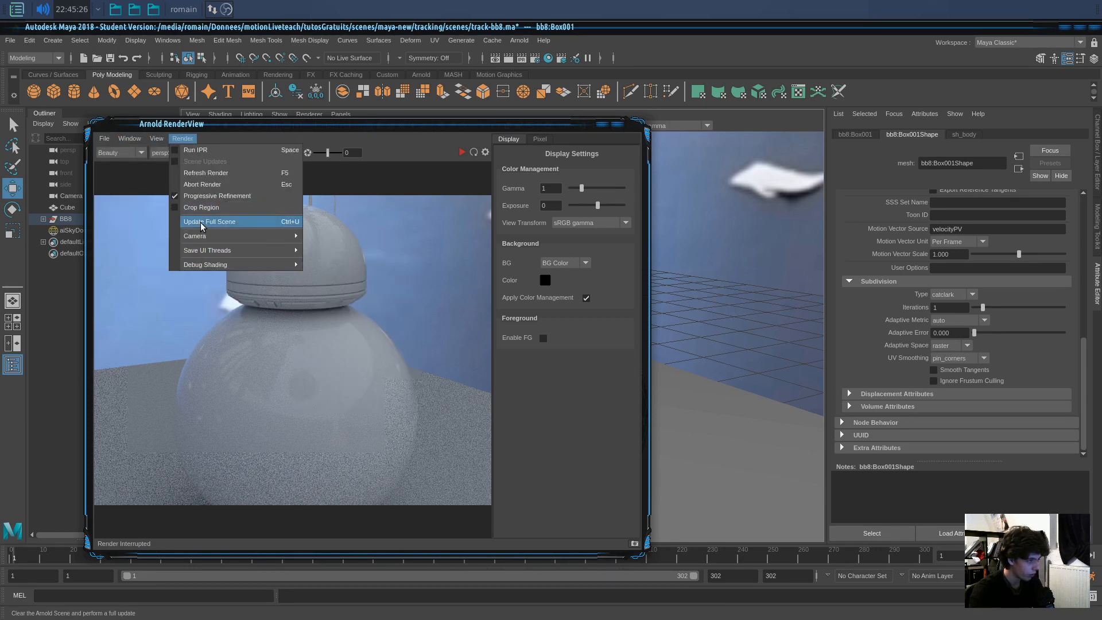
pyautogui.click(192, 139)
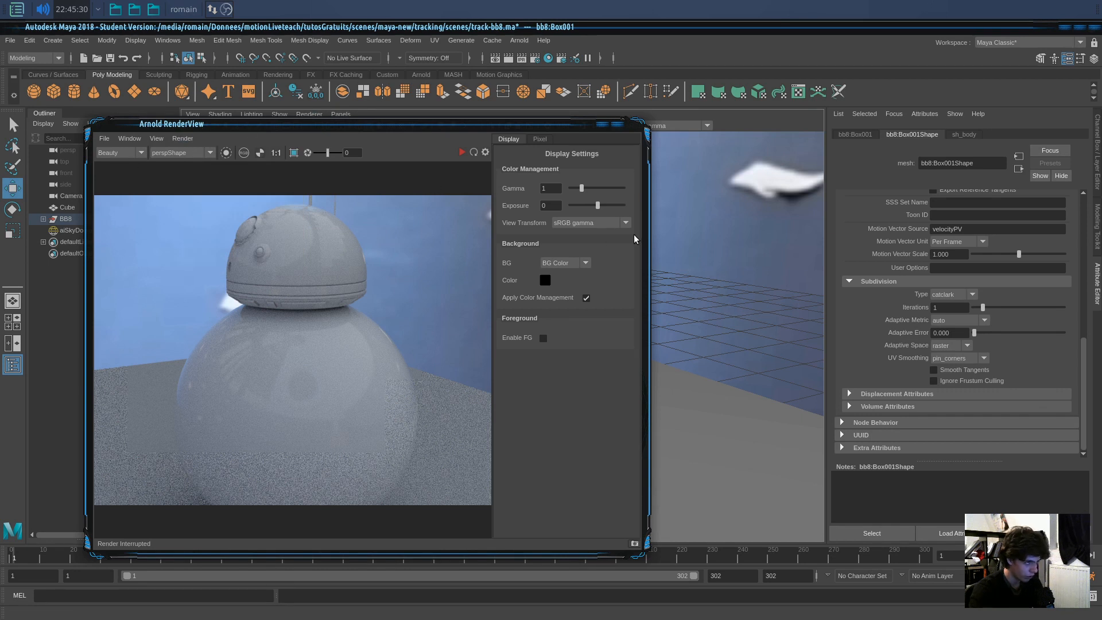
pyautogui.moveTo(642, 239); pyautogui.dragTo(716, 238)
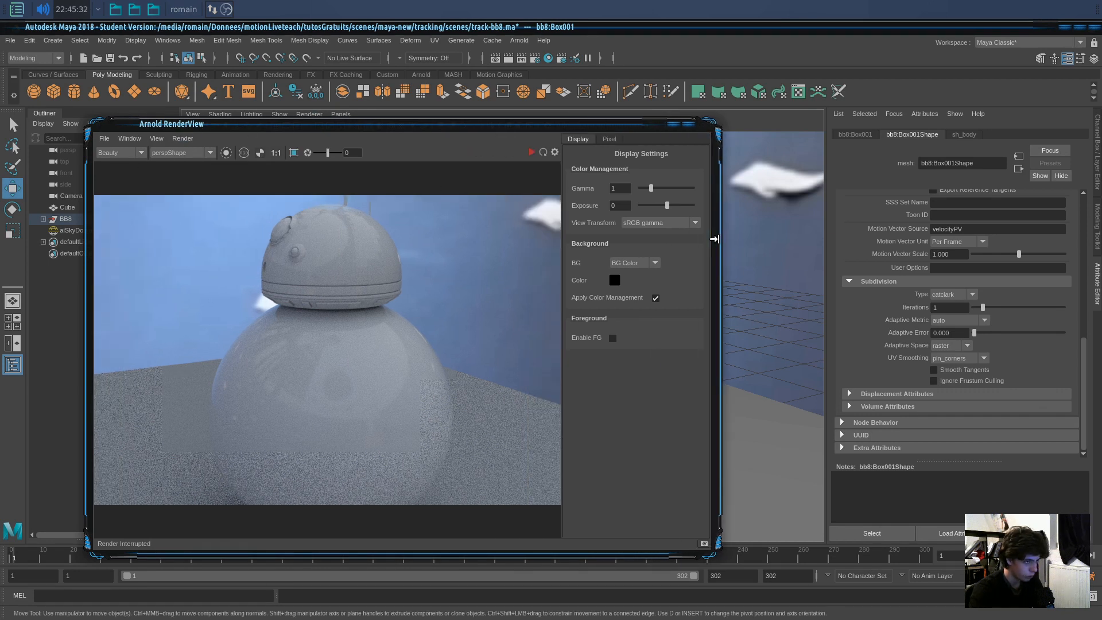
pyautogui.moveTo(447, 124); pyautogui.dragTo(402, 82)
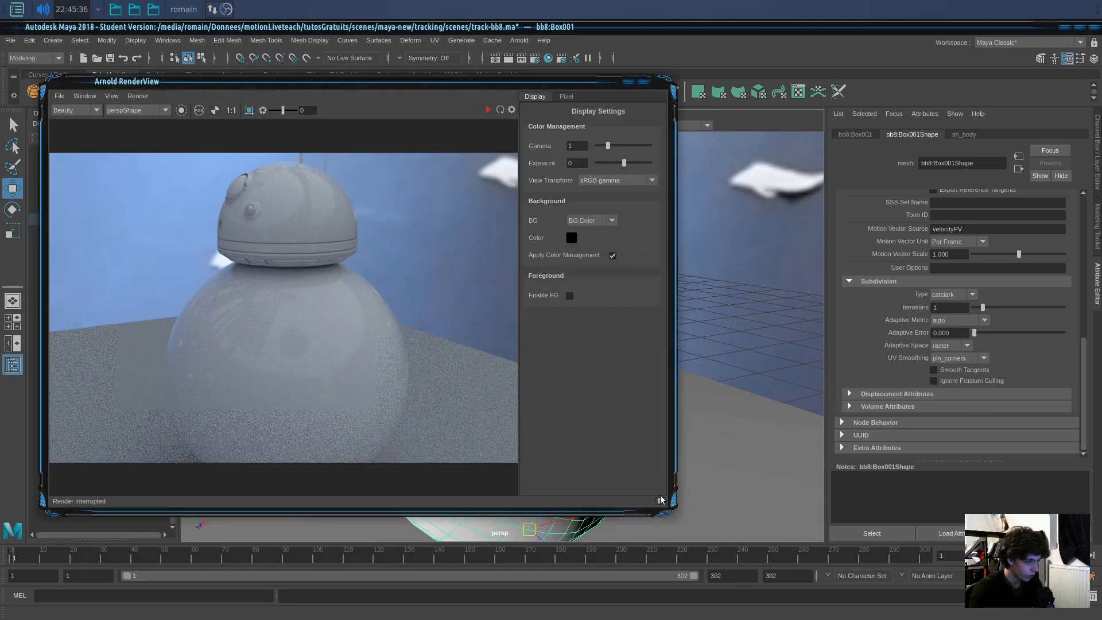
pyautogui.moveTo(660, 499); pyautogui.dragTo(462, 433)
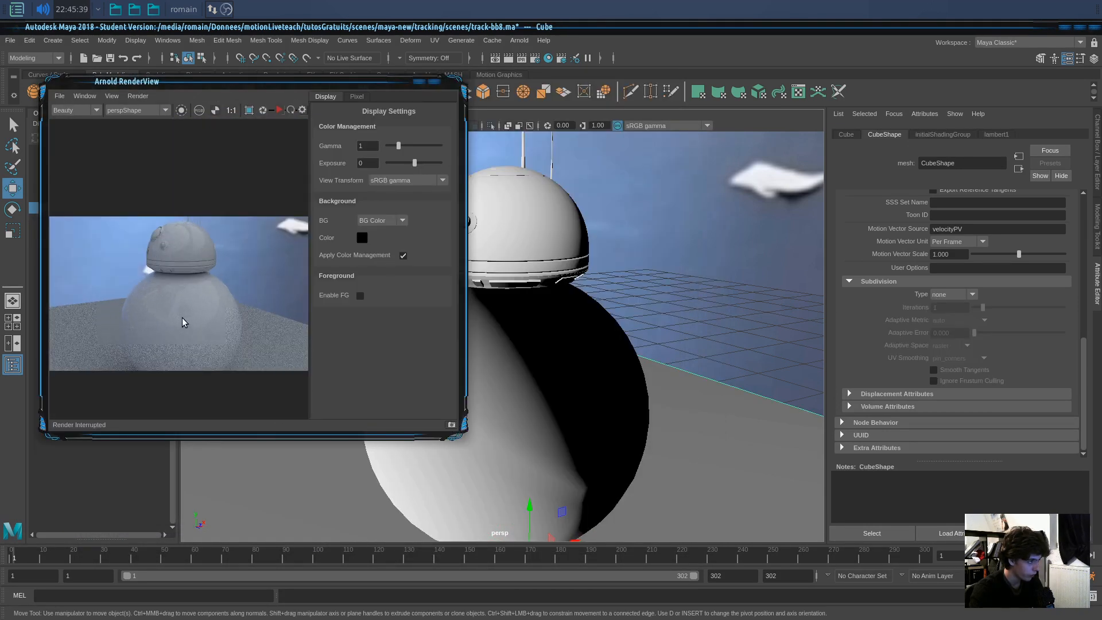
pyautogui.moveTo(458, 406); pyautogui.dragTo(487, 393)
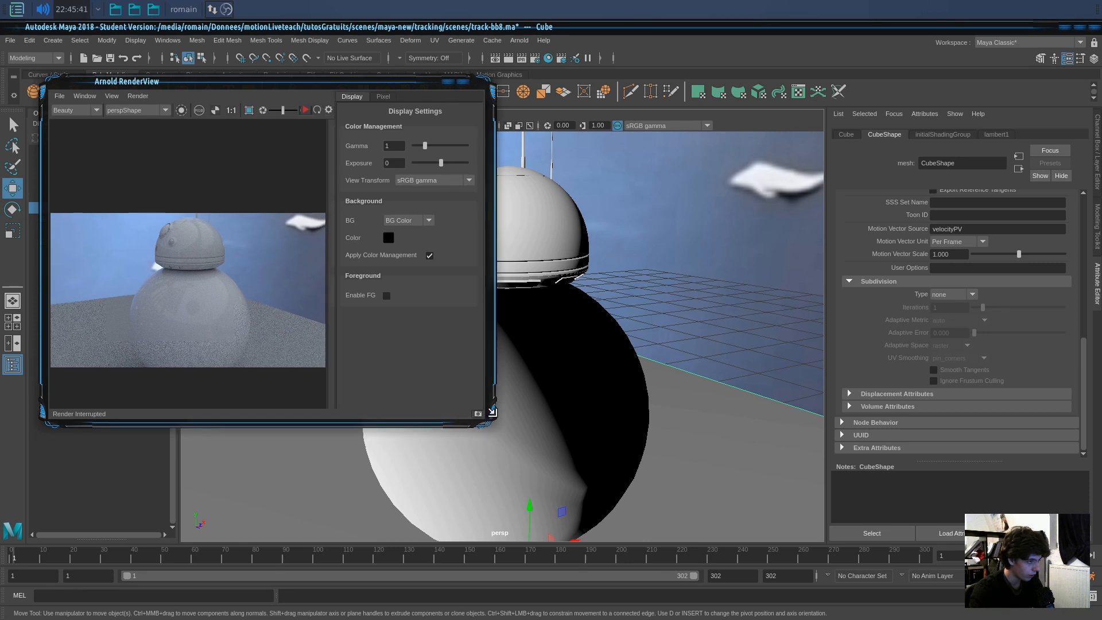
pyautogui.moveTo(336, 81); pyautogui.dragTo(326, 74)
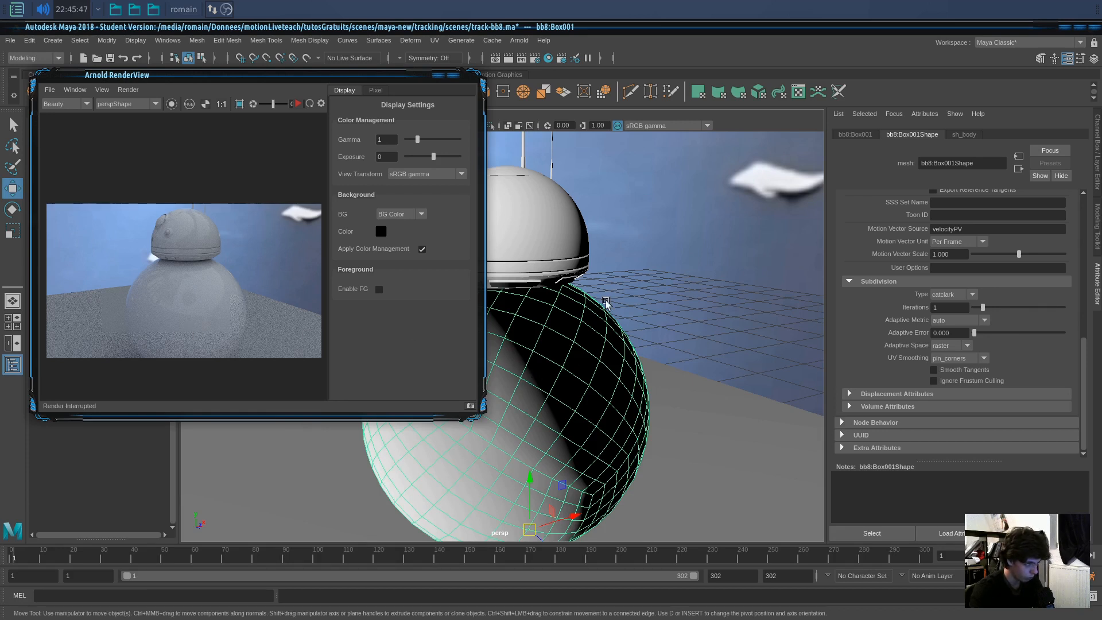
pyautogui.moveTo(332, 78); pyautogui.dragTo(307, 84)
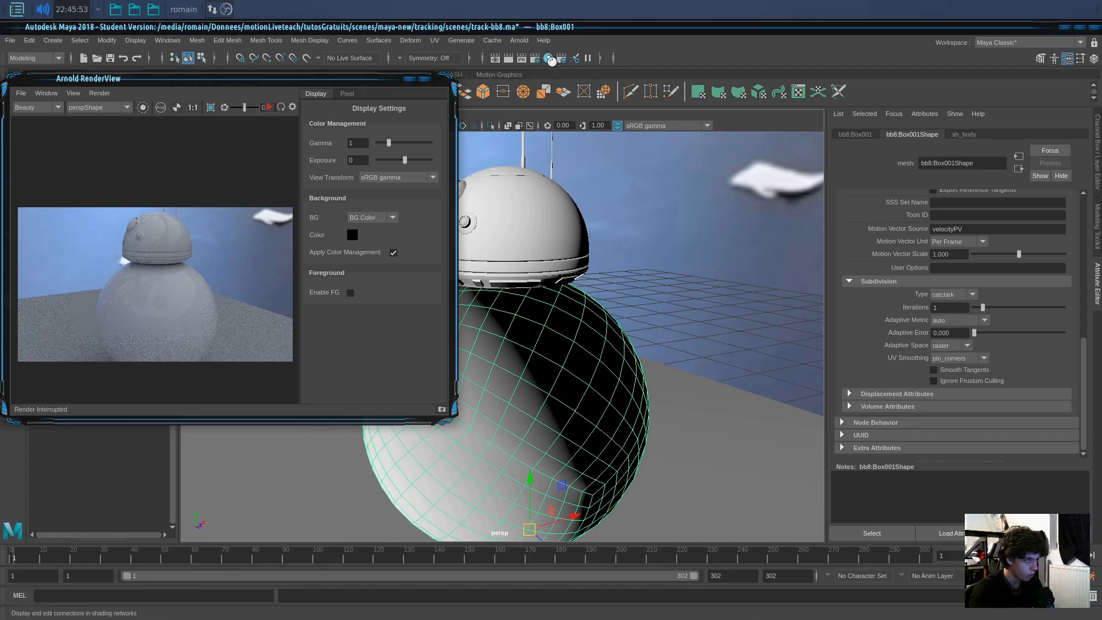
# Open the Hypershade, graph the body's shading group with its sh_body material, and space the two nodes apart.
pyautogui.moveTo(1101, 75); pyautogui.dragTo(644, 57)
pyautogui.click(225, 227)
pyautogui.click(499, 355)
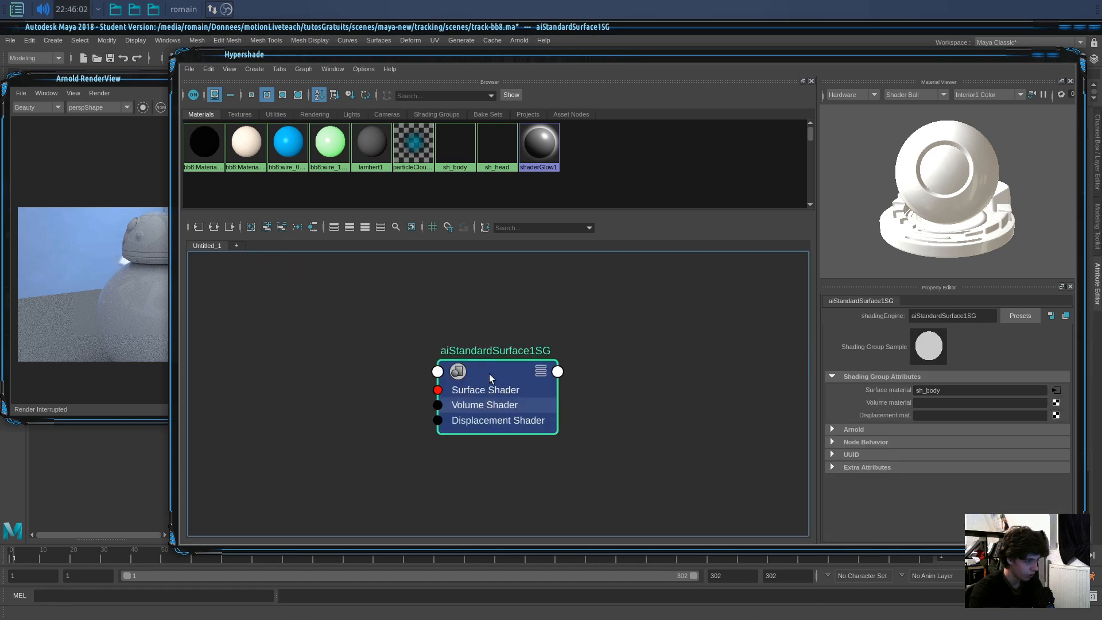
pyautogui.click(214, 227)
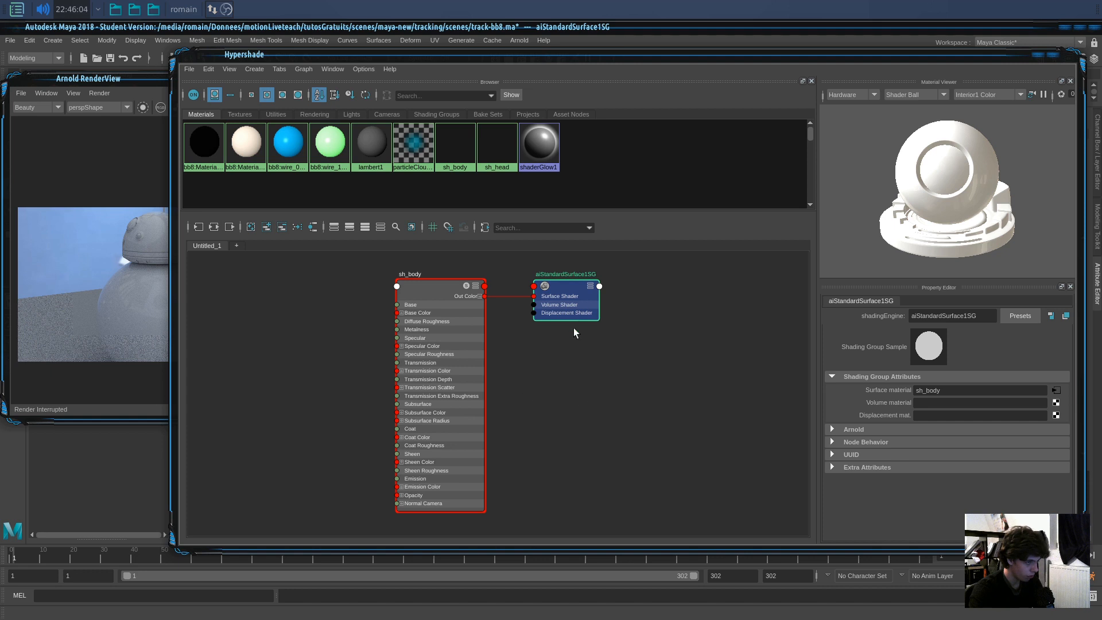
pyautogui.moveTo(572, 288); pyautogui.dragTo(591, 296)
pyautogui.click(546, 357)
pyautogui.moveTo(435, 286); pyautogui.dragTo(388, 279)
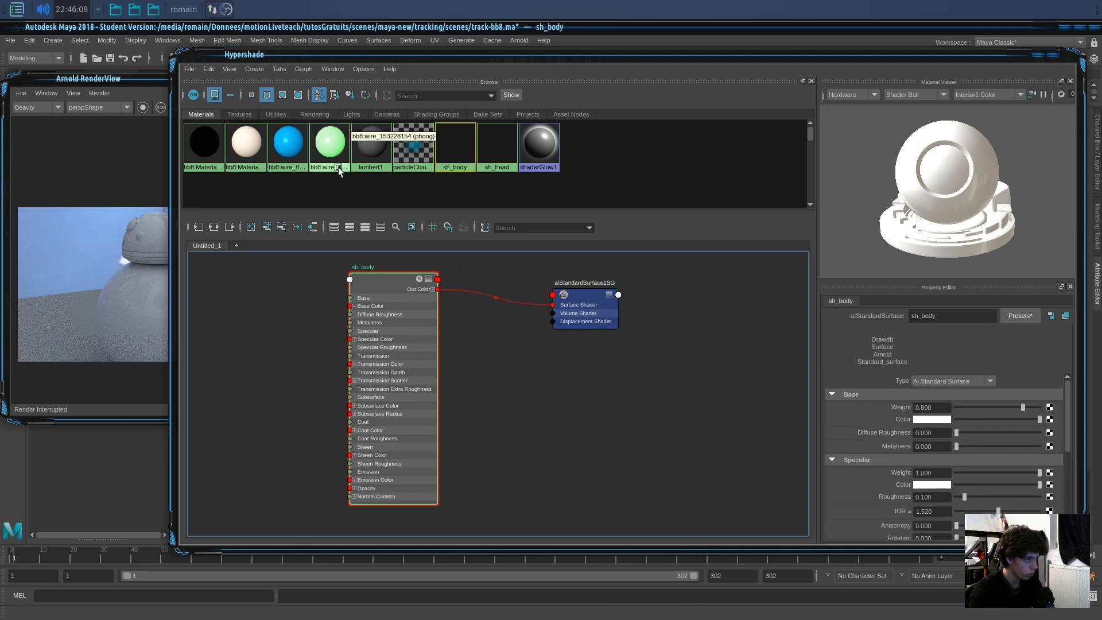
pyautogui.click(495, 150)
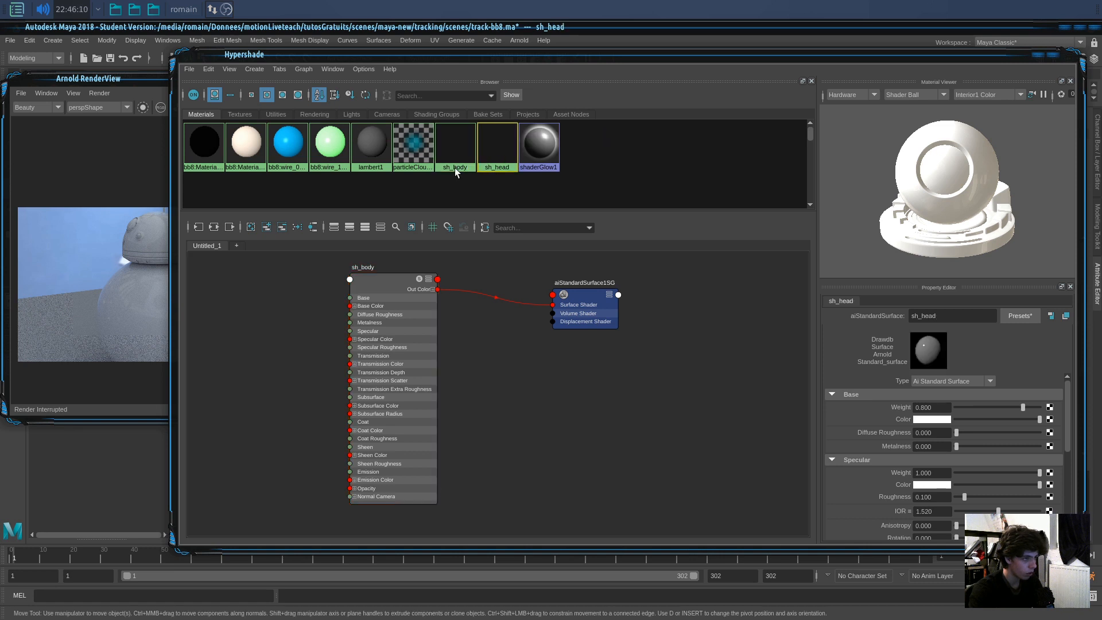
pyautogui.moveTo(497, 148); pyautogui.dragTo(652, 403)
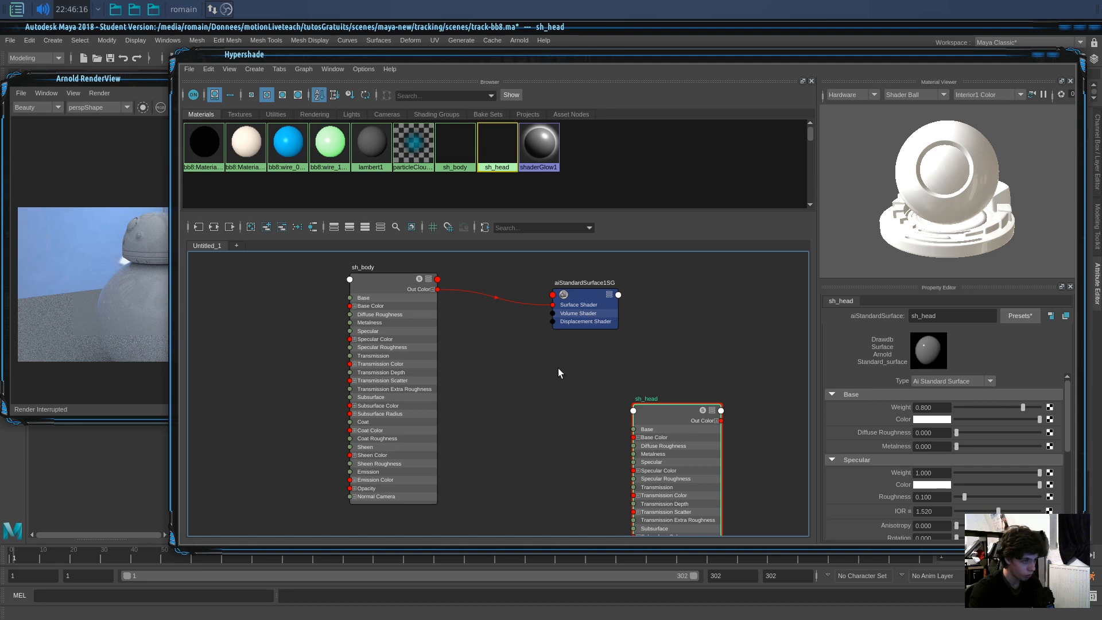
pyautogui.click(282, 230)
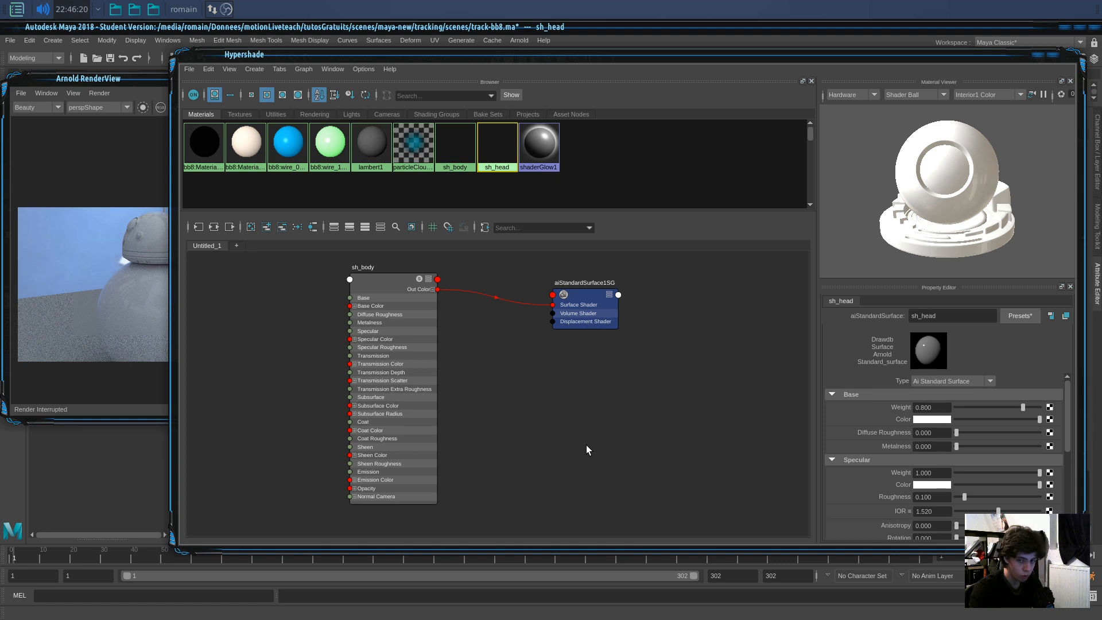
# Make room beside the sh_body node and import BODY bump MAP.jpg and BODY bump line.jpg as file textures.
pyautogui.keyDown('alt'); pyautogui.moveTo(464, 373); pyautogui.dragTo(583, 366, button='middle'); pyautogui.keyUp('alt')
pyautogui.moveTo(521, 279); pyautogui.dragTo(568, 278)
pyautogui.click(344, 411)
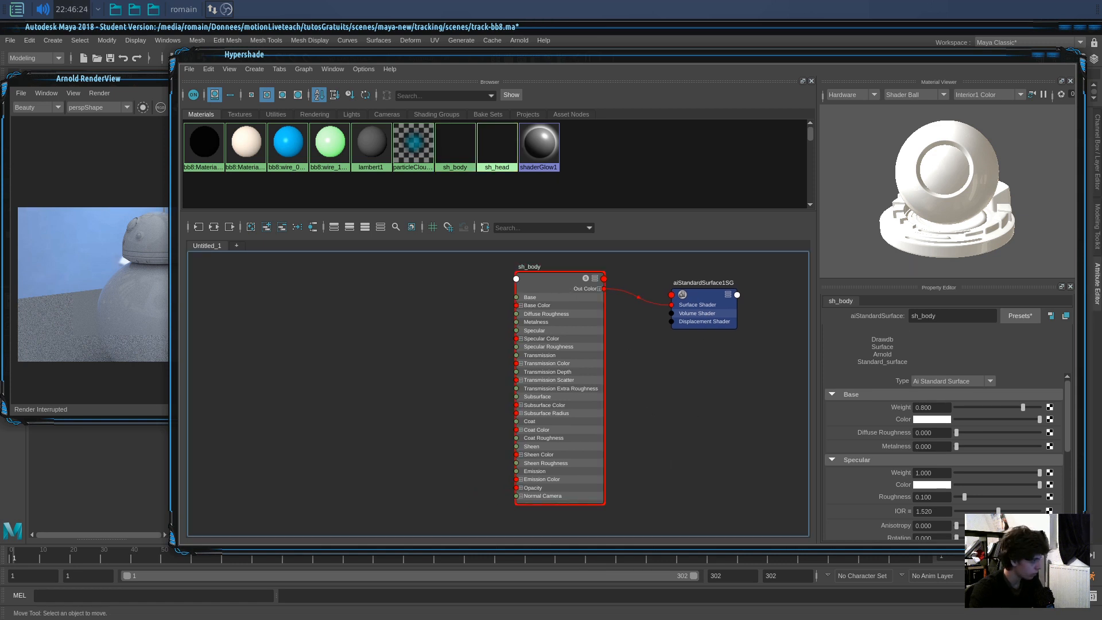
pyautogui.scroll(-2, 339, 418)
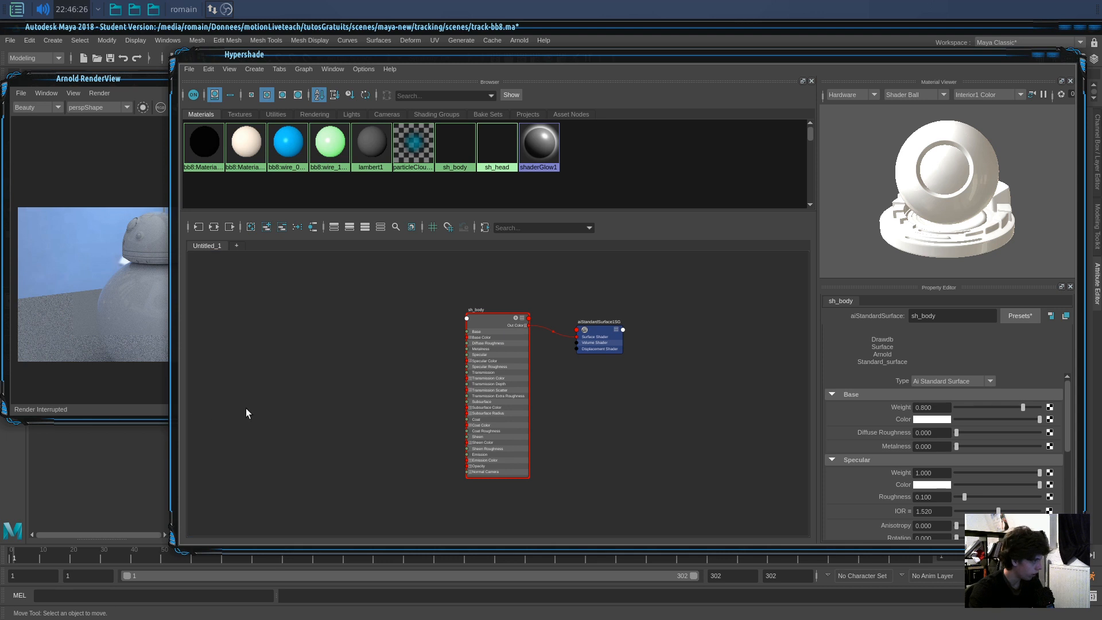
pyautogui.scroll(2, 248, 411)
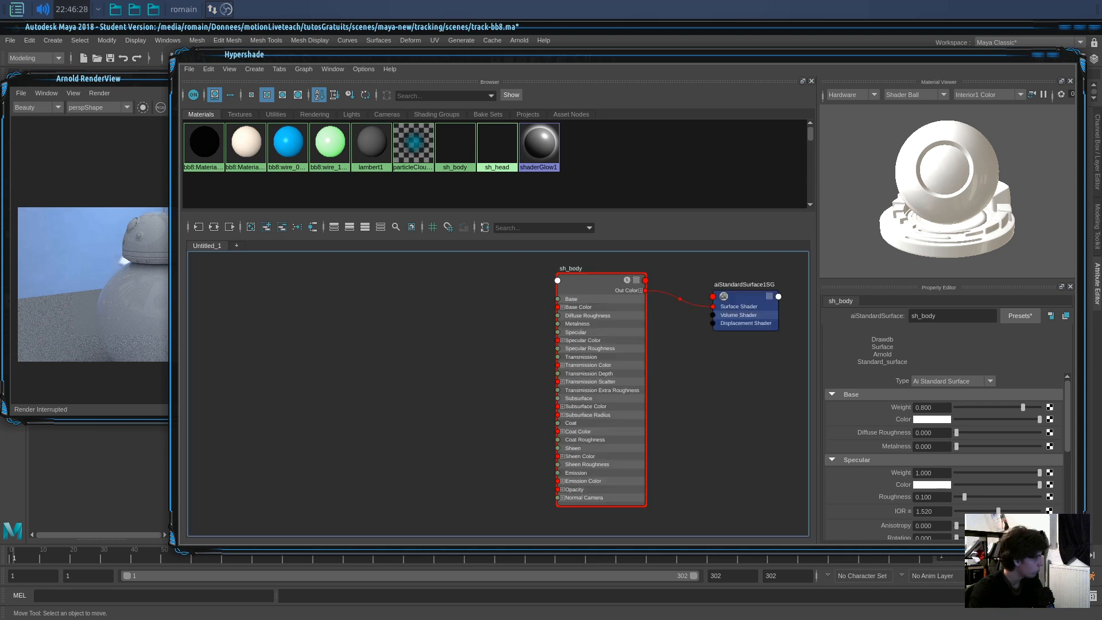
pyautogui.moveTo(191, 327); pyautogui.dragTo(297, 346)
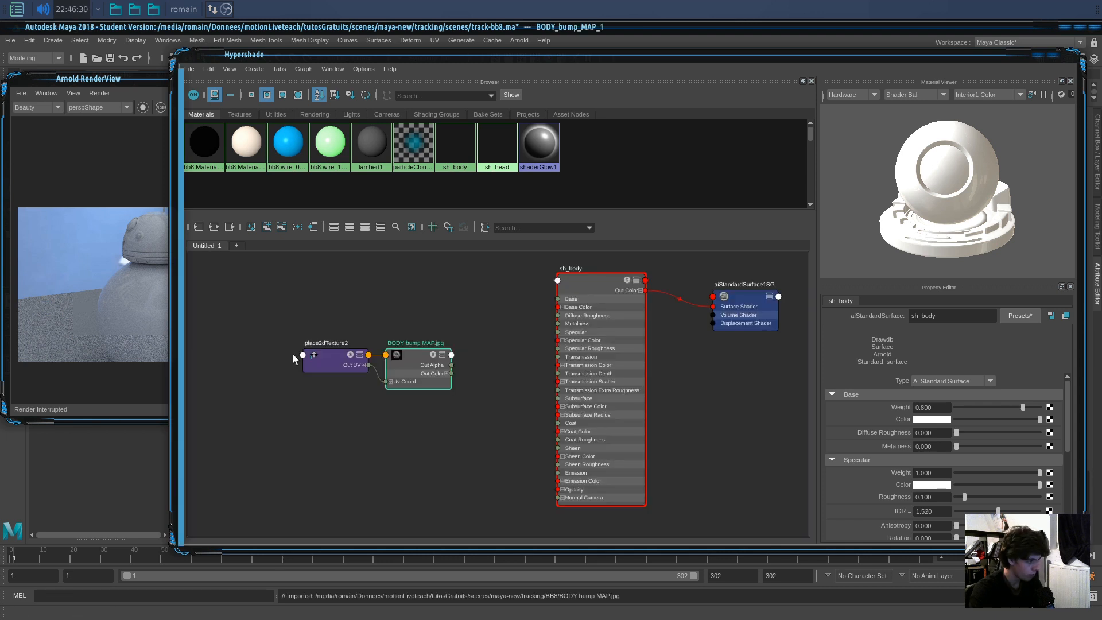
pyautogui.moveTo(81, 403); pyautogui.dragTo(287, 436)
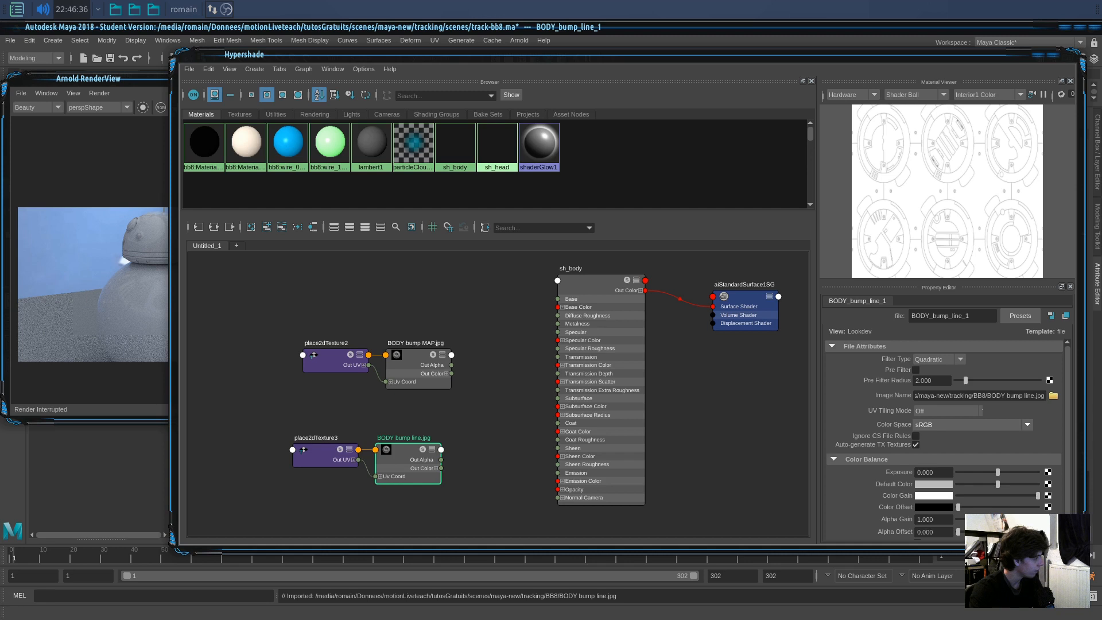
# Import BODY self ill MAP.jpg as a file texture and arrange its nodes below the bump line texture.
pyautogui.moveTo(246, 463); pyautogui.dragTo(344, 502)
pyautogui.keyDown('alt'); pyautogui.moveTo(402, 486); pyautogui.dragTo(422, 344, button='middle'); pyautogui.keyUp('alt')
pyautogui.moveTo(482, 395); pyautogui.dragTo(483, 442)
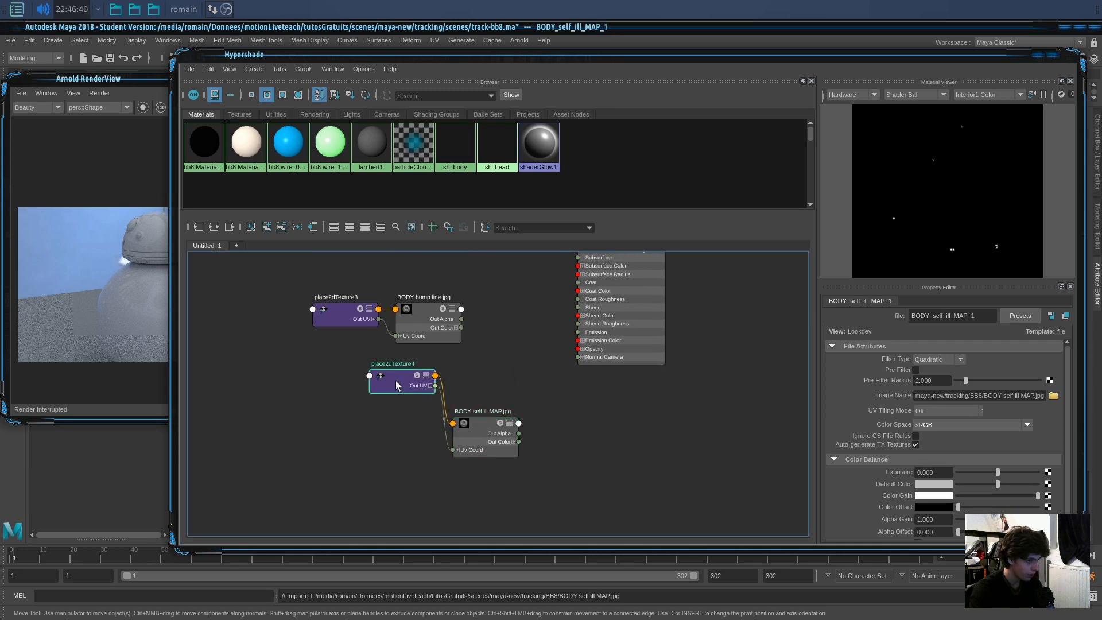
pyautogui.moveTo(396, 385); pyautogui.dragTo(366, 435)
# Import Body diff MAP.jpg as a file texture and place its nodes above the bump MAP texture.
pyautogui.moveTo(32, 441); pyautogui.dragTo(360, 483)
pyautogui.keyDown('alt'); pyautogui.moveTo(425, 473); pyautogui.dragTo(415, 495, button='middle'); pyautogui.keyUp('alt')
pyautogui.moveTo(457, 527); pyautogui.dragTo(470, 348)
pyautogui.keyDown('alt'); pyautogui.moveTo(471, 383); pyautogui.dragTo(472, 475, button='middle'); pyautogui.keyUp('alt')
pyautogui.moveTo(473, 445); pyautogui.dragTo(448, 291)
pyautogui.click(461, 328)
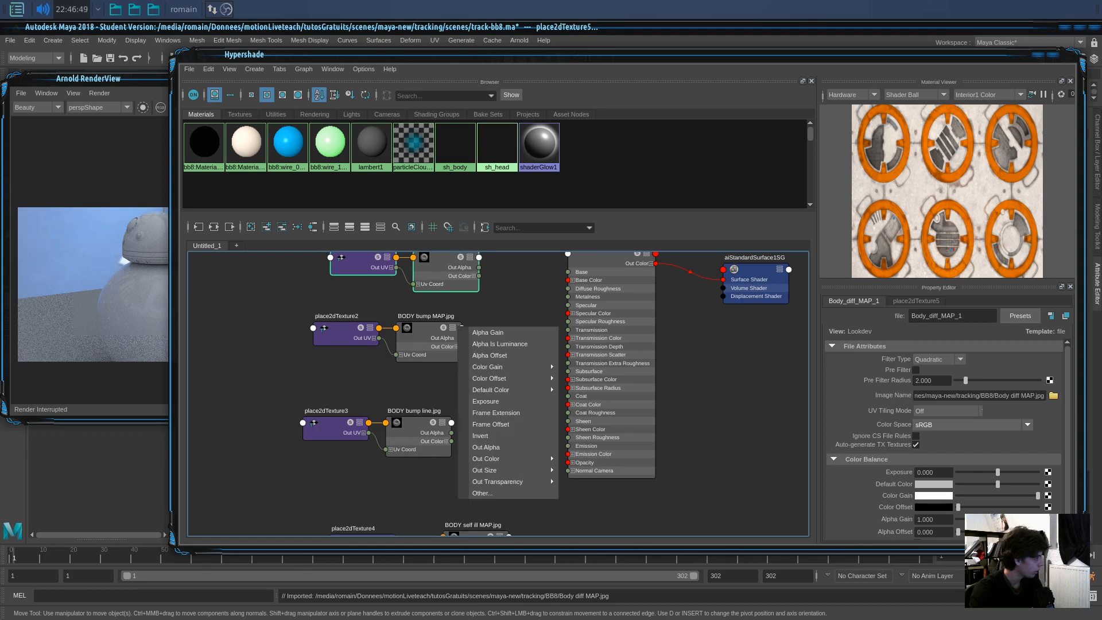
pyautogui.click(373, 396)
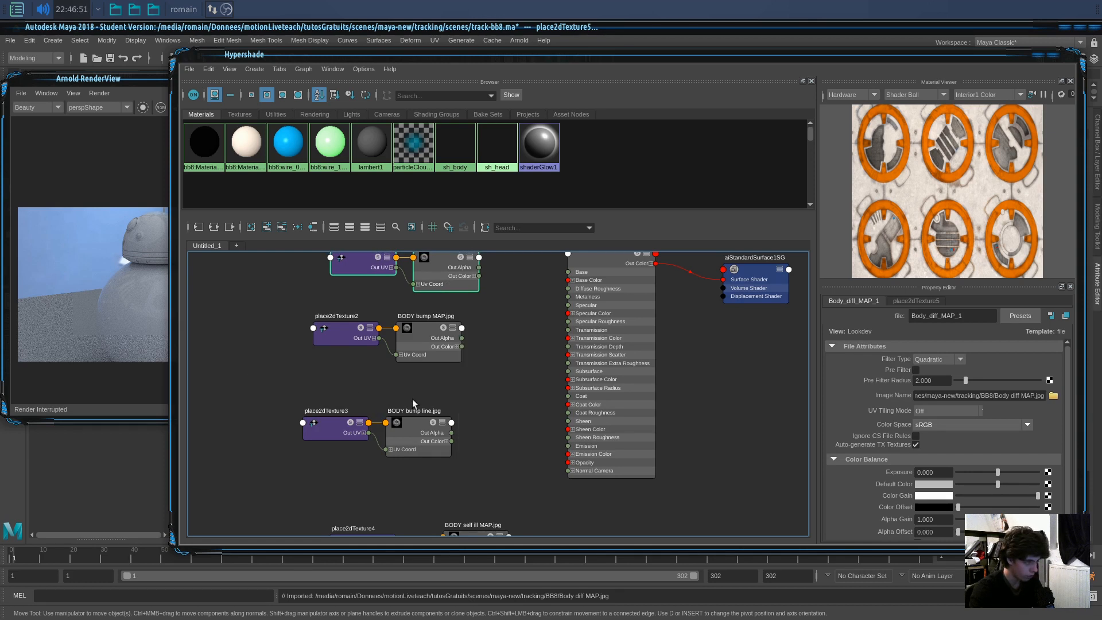
# Delete the separate placement nodes of the bump MAP, bump line and self ill MAP textures.
pyautogui.keyDown('alt'); pyautogui.moveTo(448, 330); pyautogui.dragTo(453, 388, button='middle'); pyautogui.keyUp('alt')
pyautogui.click(356, 380)
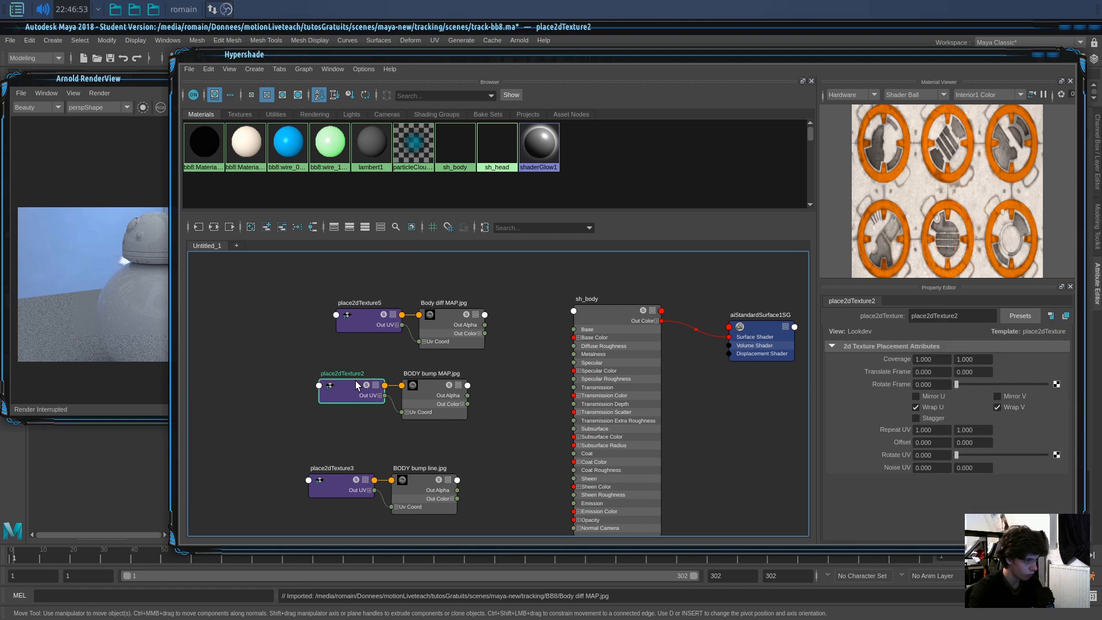
pyautogui.press('Delete')
pyautogui.keyDown('alt'); pyautogui.moveTo(338, 507); pyautogui.dragTo(352, 414, button='middle'); pyautogui.keyUp('alt')
pyautogui.click(362, 425)
pyautogui.press('Delete')
pyautogui.click(408, 495)
pyautogui.press('Delete')
pyautogui.hotkey('ctrl', 'z')
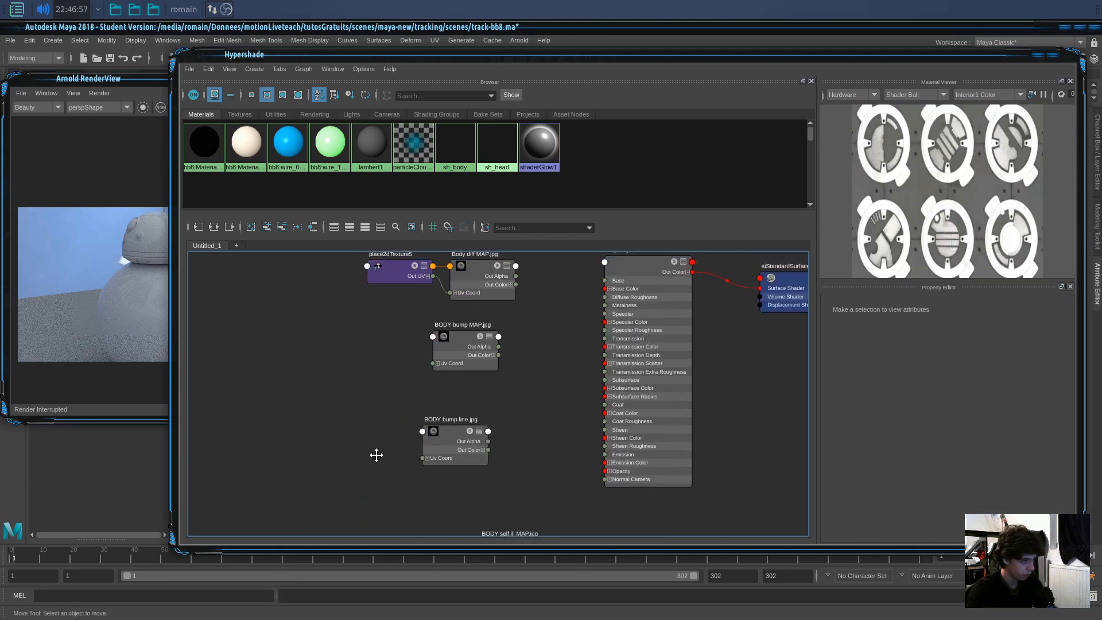
# Place the remaining place2dTexture node beside the textures and connect it to the bump MAP, bump line and self ill MAP nodes, stacking them closely.
pyautogui.keyDown('alt'); pyautogui.moveTo(376, 452); pyautogui.dragTo(385, 486, button='middle'); pyautogui.keyUp('alt')
pyautogui.moveTo(424, 309); pyautogui.dragTo(291, 400)
pyautogui.keyDown('alt'); pyautogui.moveTo(292, 400); pyautogui.dragTo(289, 375, button='middle'); pyautogui.keyUp('alt')
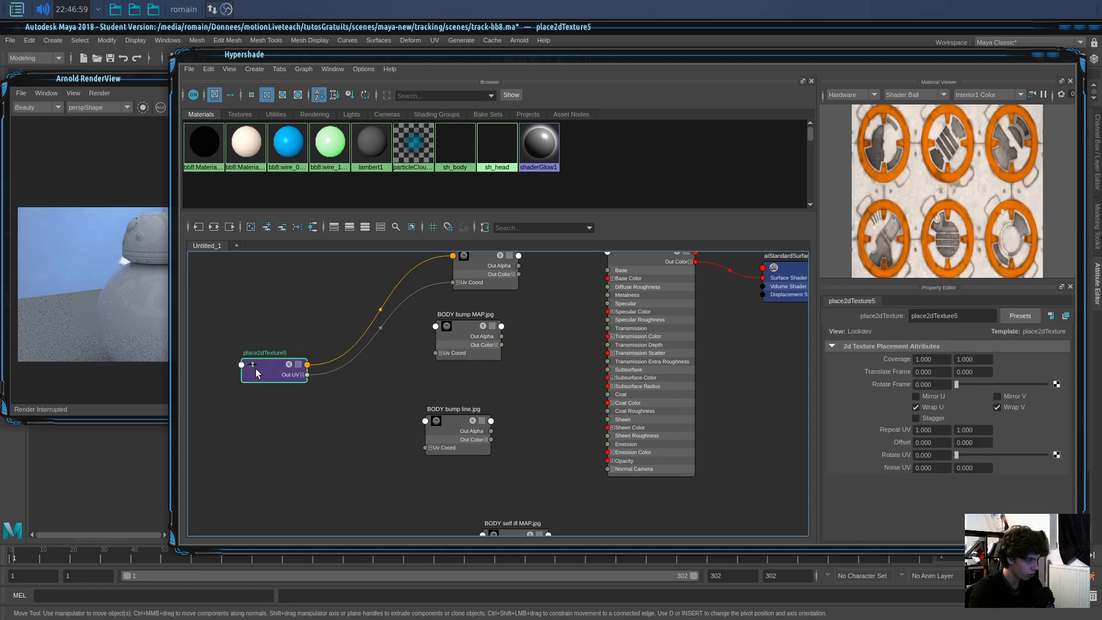
pyautogui.moveTo(446, 328); pyautogui.dragTo(447, 328, button='middle')
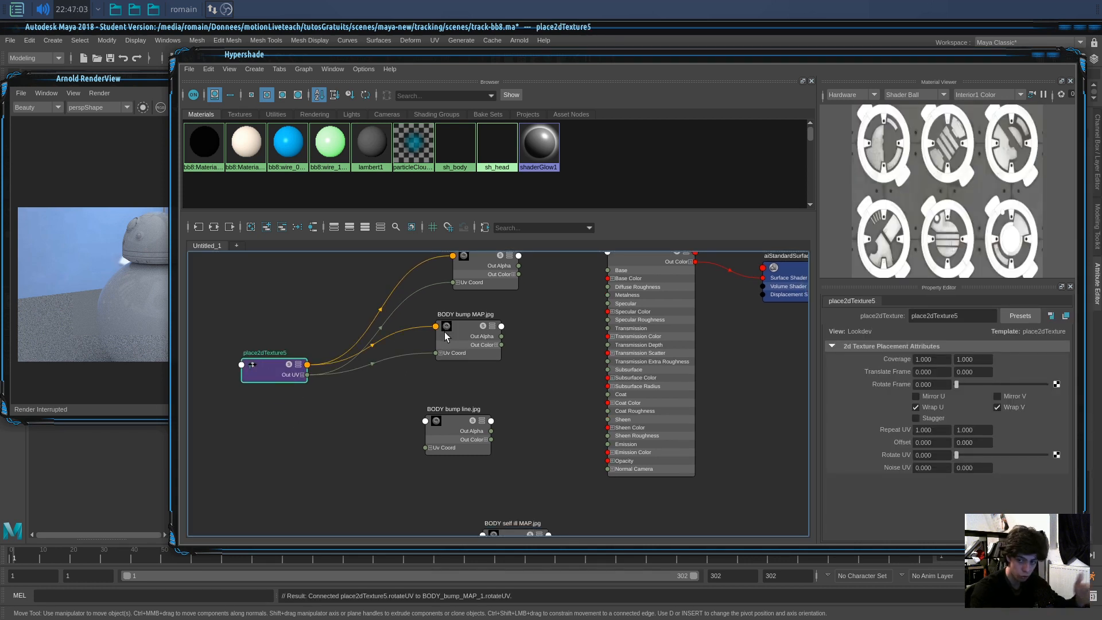
pyautogui.moveTo(252, 366); pyautogui.dragTo(440, 423, button='middle')
pyautogui.moveTo(459, 439); pyautogui.dragTo(478, 405)
pyautogui.keyDown('alt'); pyautogui.moveTo(495, 512); pyautogui.dragTo(498, 452, button='middle'); pyautogui.keyUp('alt')
pyautogui.moveTo(503, 467); pyautogui.dragTo(472, 393)
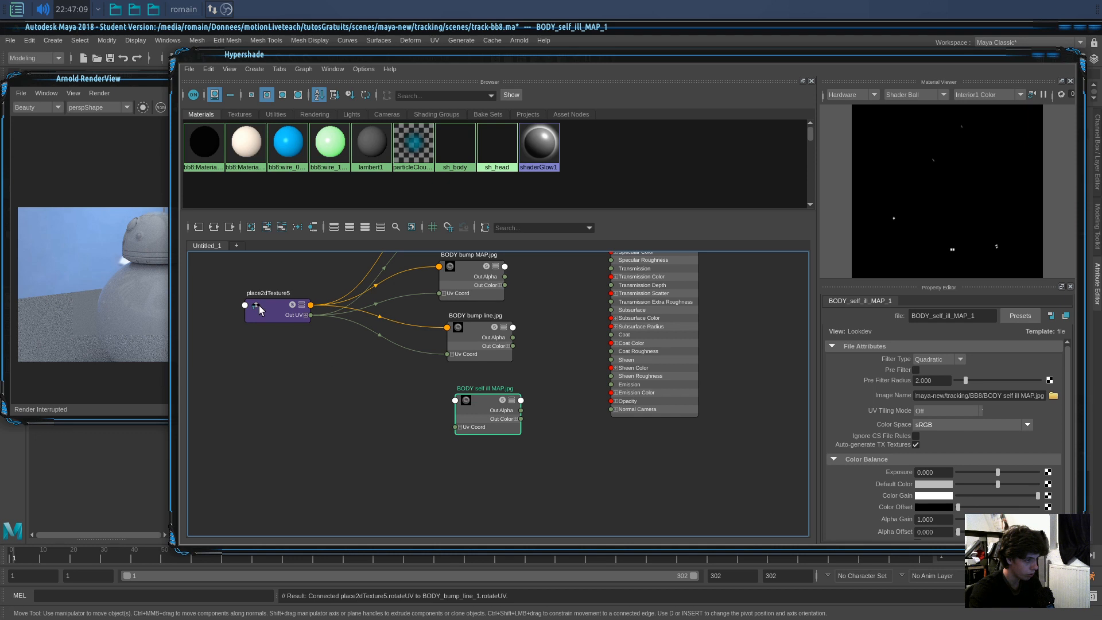
pyautogui.moveTo(256, 305); pyautogui.dragTo(476, 410, button='middle')
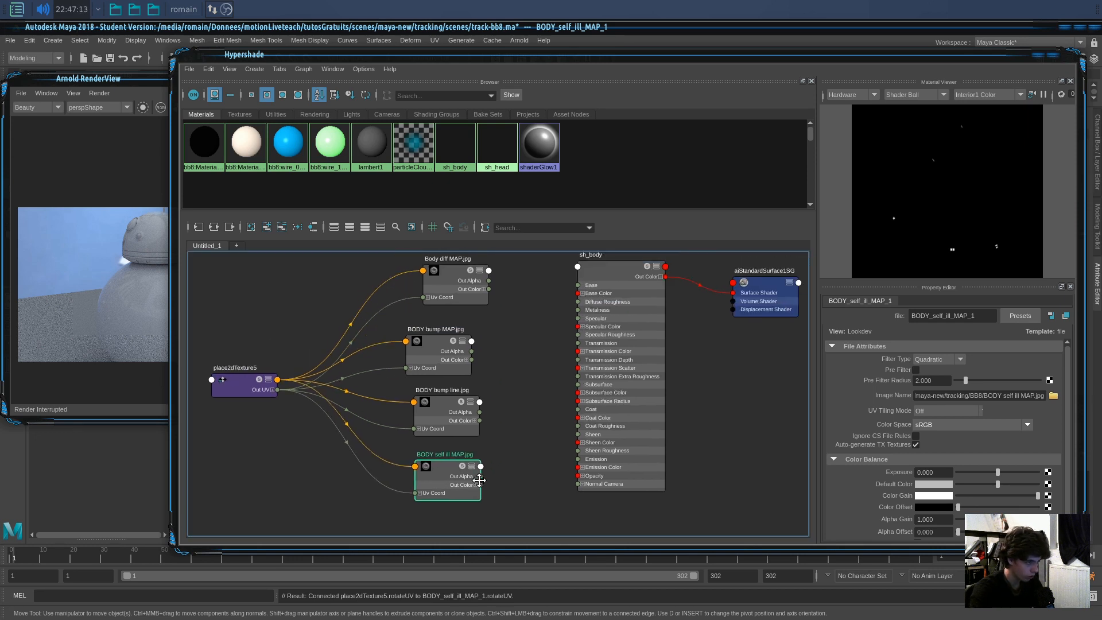
# Connect the Out Color of Body diff MAP to the Base Color of sh_body.
pyautogui.click(450, 351)
pyautogui.click(442, 403)
pyautogui.click(441, 477)
pyautogui.keyDown('alt'); pyautogui.moveTo(479, 382); pyautogui.dragTo(457, 417, button='middle'); pyautogui.keyUp('alt')
pyautogui.scroll(2, 548, 305)
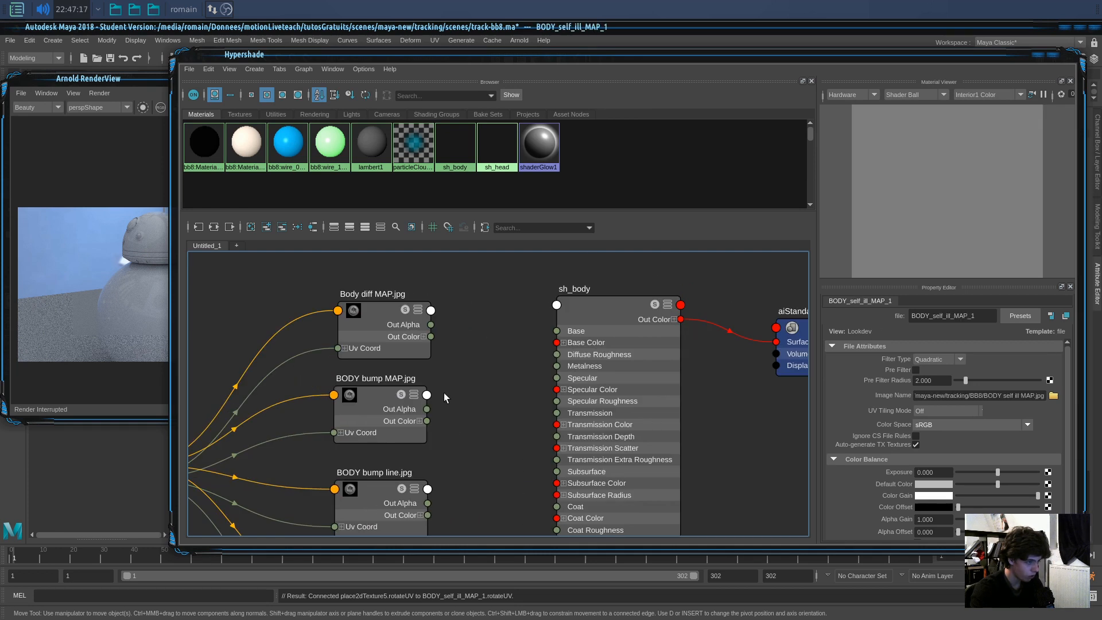
pyautogui.moveTo(430, 336); pyautogui.dragTo(548, 339)
pyautogui.moveTo(565, 343); pyautogui.dragTo(556, 342)
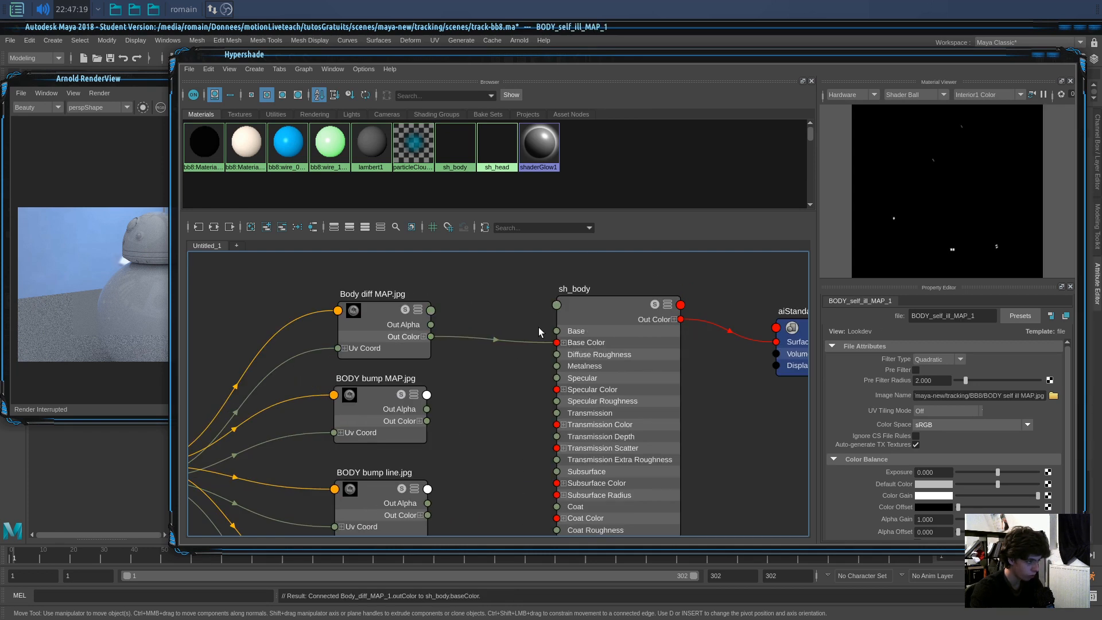
# Uncover the Arnold RenderView, render the textured body, and stop the render.
pyautogui.moveTo(283, 54); pyautogui.dragTo(463, 53)
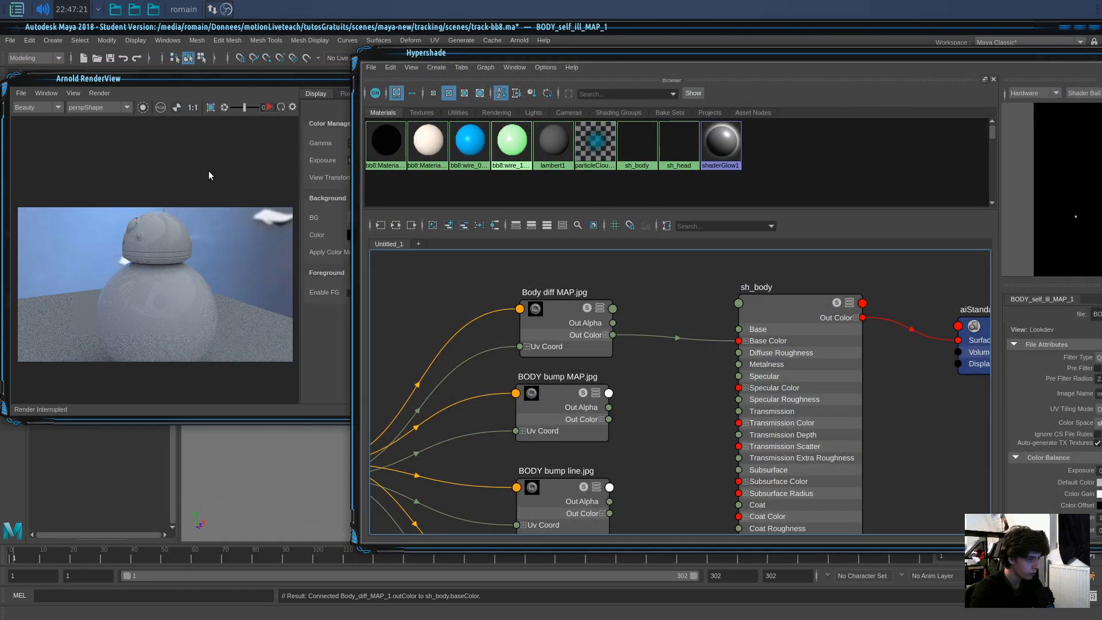
pyautogui.click(269, 108)
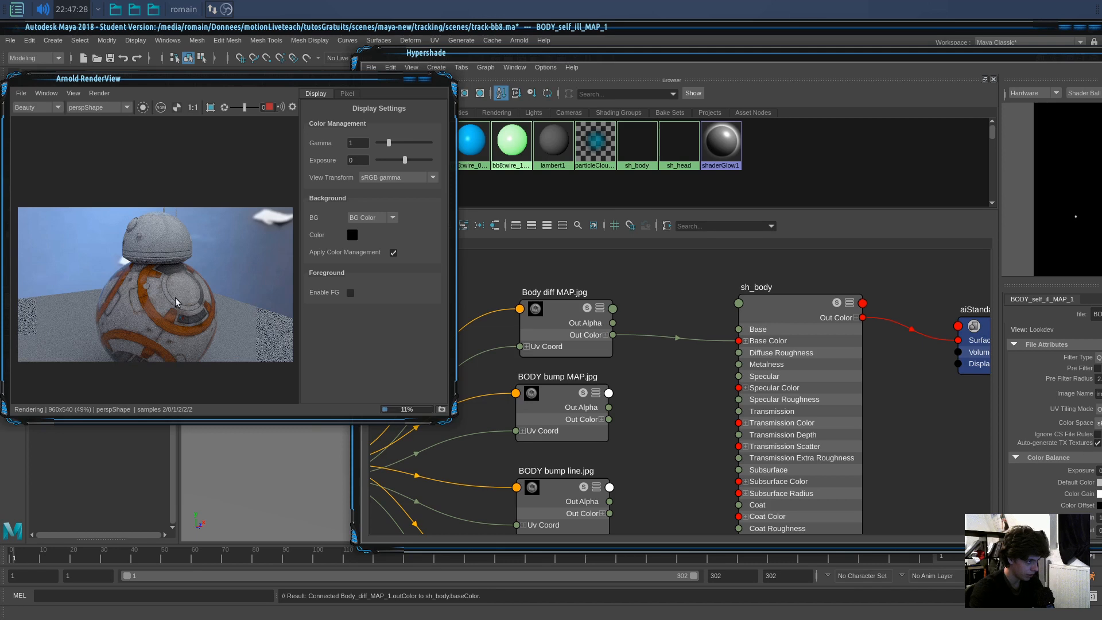
pyautogui.click(270, 107)
# Hide the render view's display settings and resize its window to fit beside the Hypershade.
pyautogui.moveTo(455, 187); pyautogui.dragTo(530, 188)
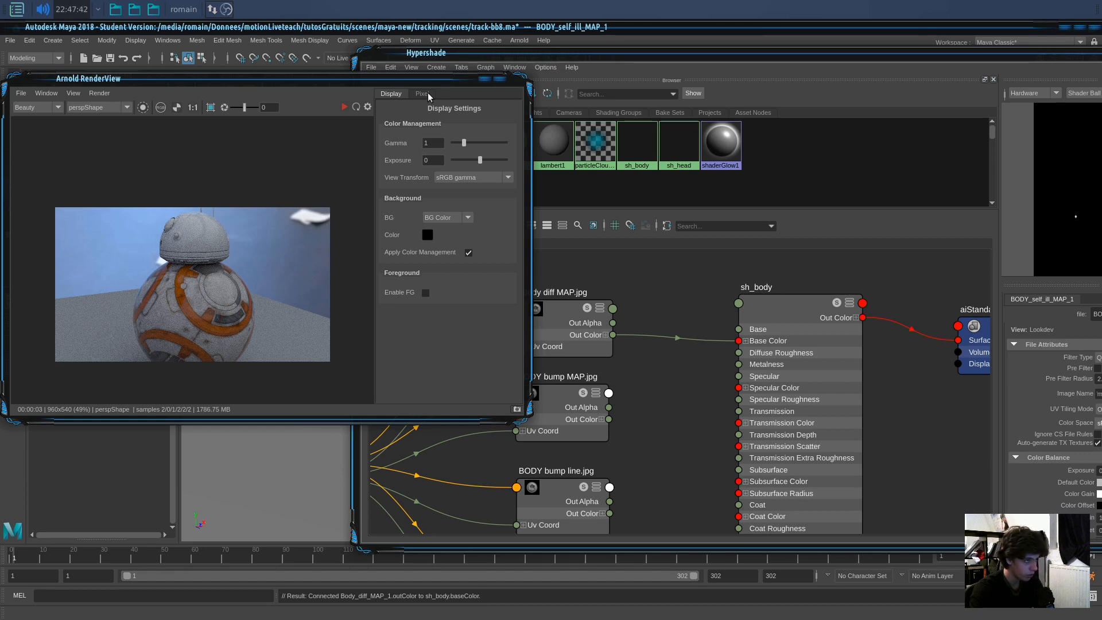
pyautogui.moveTo(522, 398); pyautogui.dragTo(745, 436)
pyautogui.click(591, 107)
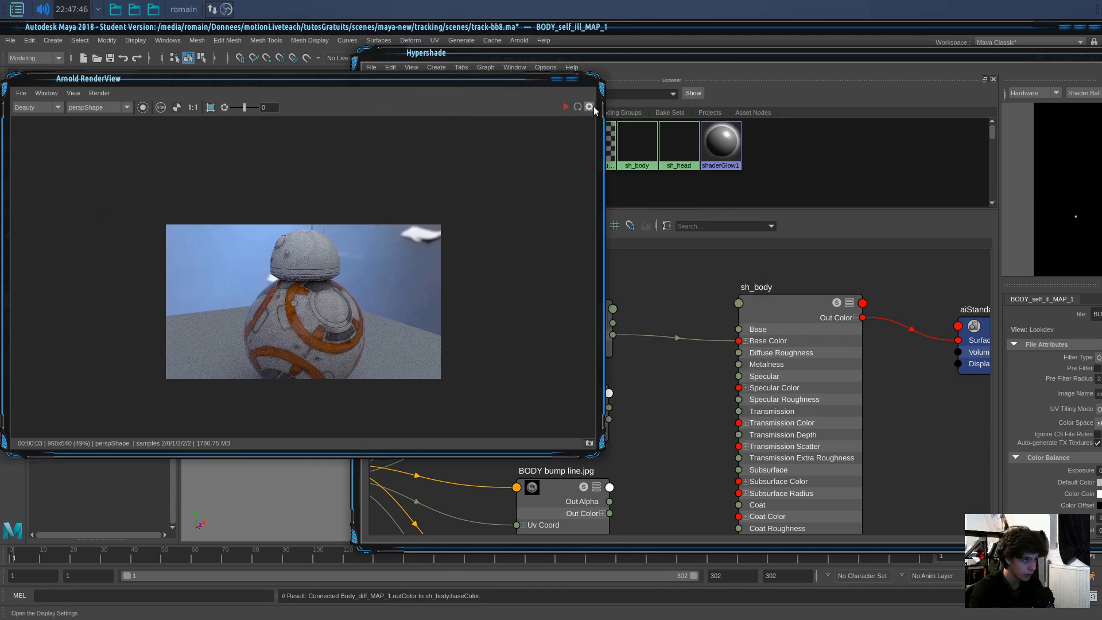
pyautogui.moveTo(598, 202); pyautogui.dragTo(307, 205)
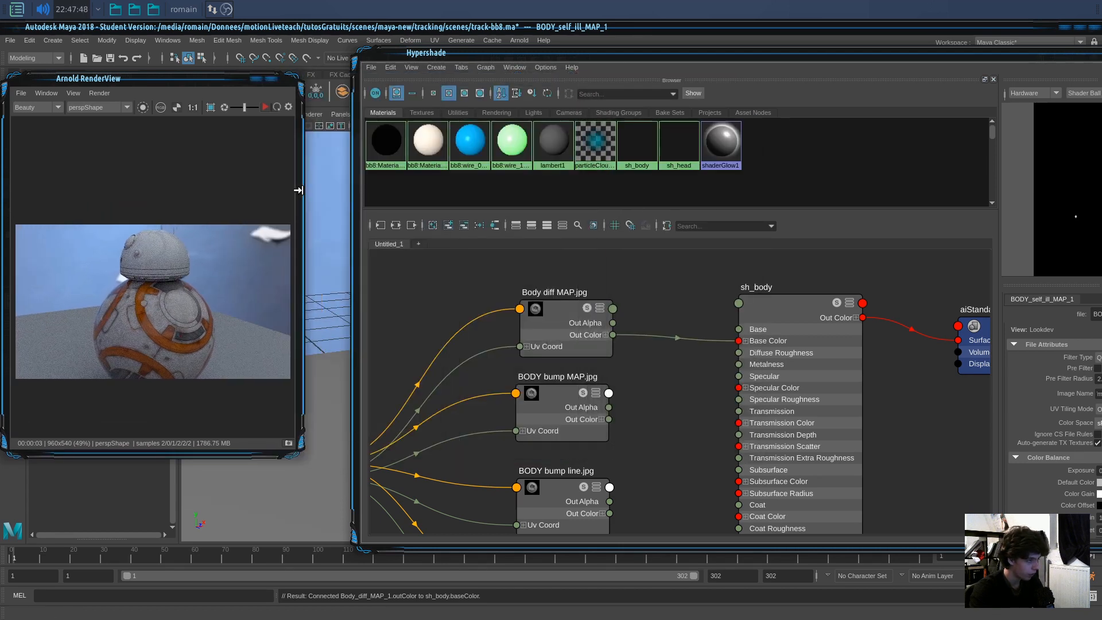
# Move the BODY bump MAP texture node below the self ill MAP node in the graph.
pyautogui.keyDown('alt'); pyautogui.moveTo(637, 401); pyautogui.dragTo(626, 316, button='middle'); pyautogui.keyUp('alt')
pyautogui.click(548, 319)
pyautogui.scroll(-6, 649, 407)
pyautogui.click(633, 385)
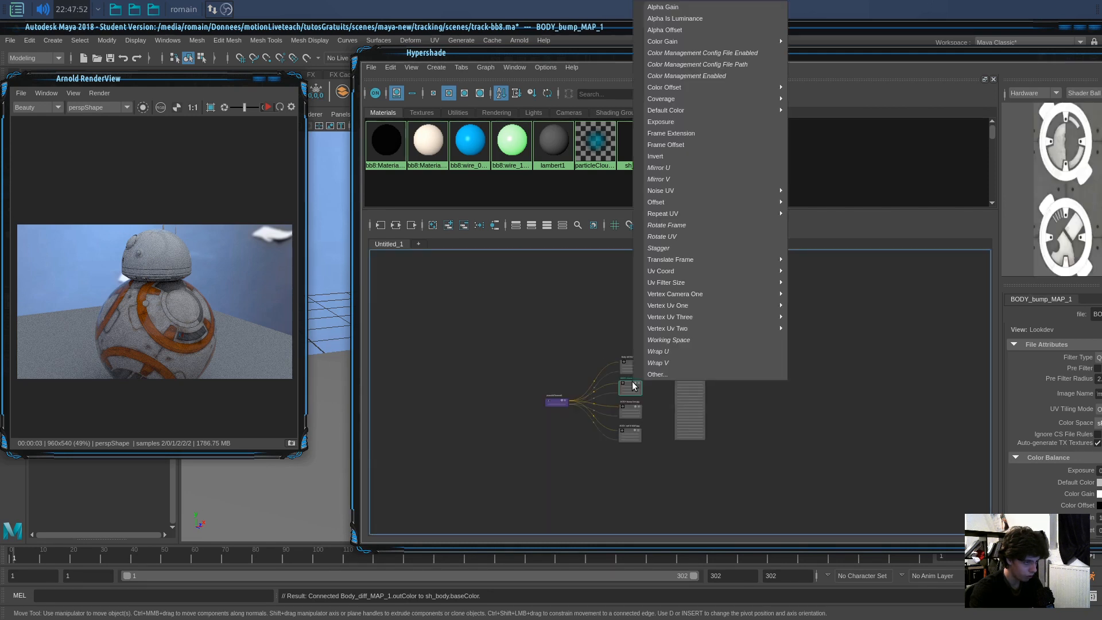
pyautogui.click(660, 450)
pyautogui.scroll(6, 659, 451)
pyautogui.moveTo(572, 262); pyautogui.dragTo(564, 453)
pyautogui.keyDown('alt'); pyautogui.moveTo(622, 394); pyautogui.dragTo(622, 419, button='middle'); pyautogui.keyUp('alt')
pyautogui.click(579, 377)
pyautogui.keyDown('alt'); pyautogui.moveTo(643, 427); pyautogui.dragTo(641, 381, button='middle'); pyautogui.keyUp('alt')
pyautogui.click(570, 453)
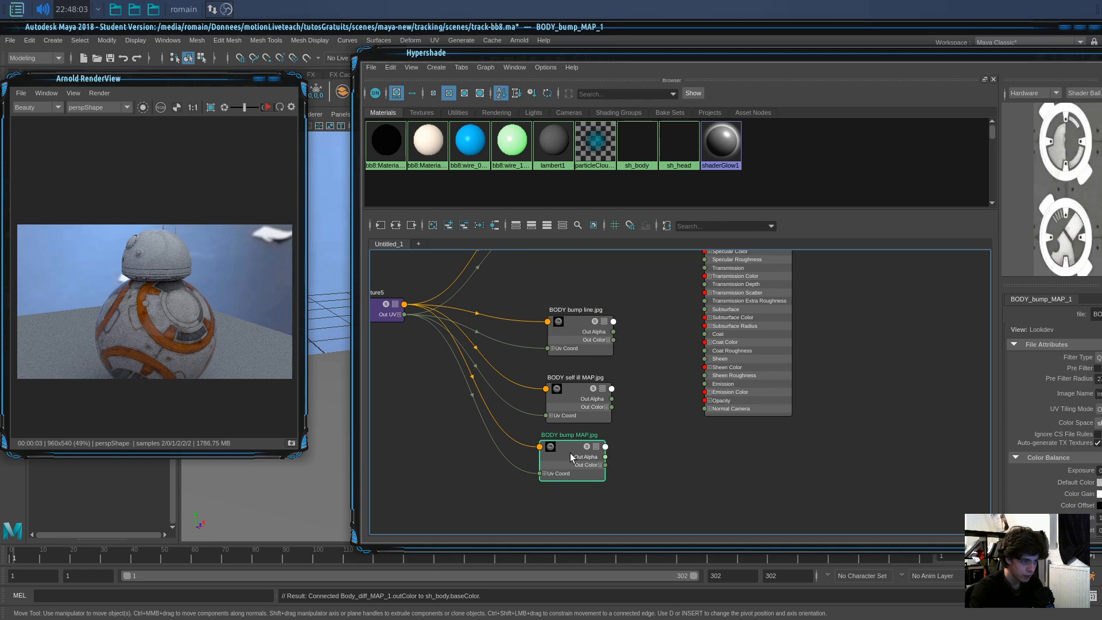
# Rearrange the lower texture nodes with self ill MAP on top, then bump MAP, and bump line lowest.
pyautogui.moveTo(570, 329); pyautogui.dragTo(426, 434)
pyautogui.moveTo(546, 405); pyautogui.dragTo(527, 305)
pyautogui.moveTo(560, 462); pyautogui.dragTo(514, 394)
pyautogui.click(549, 442)
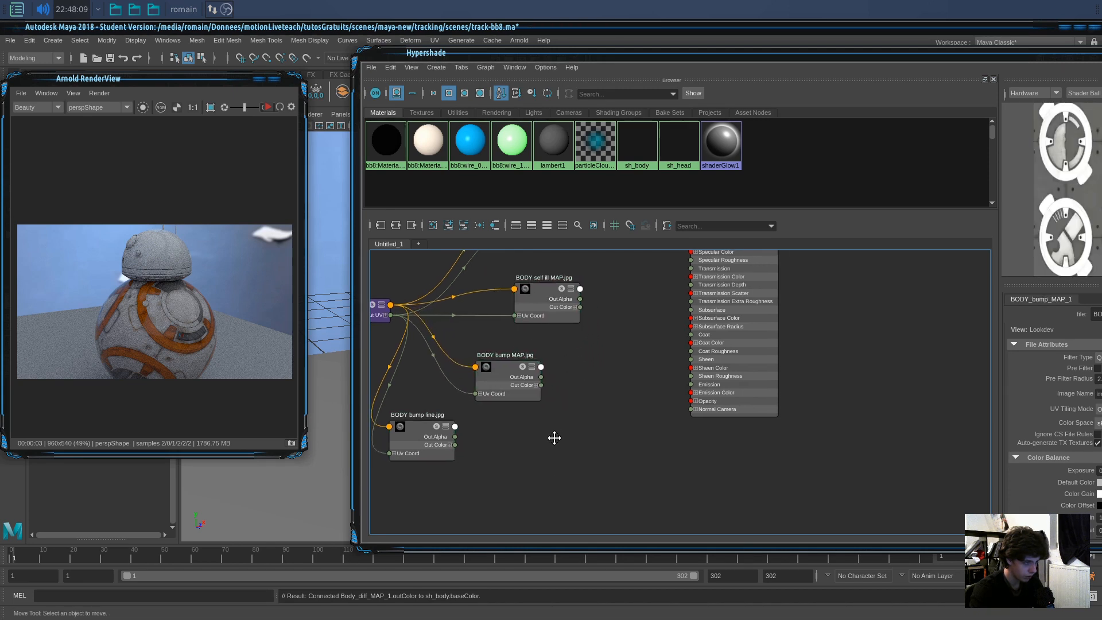
# Create an aiBump2d node between the BODY bump MAP texture and the sh_body shader.
pyautogui.press('Tab')
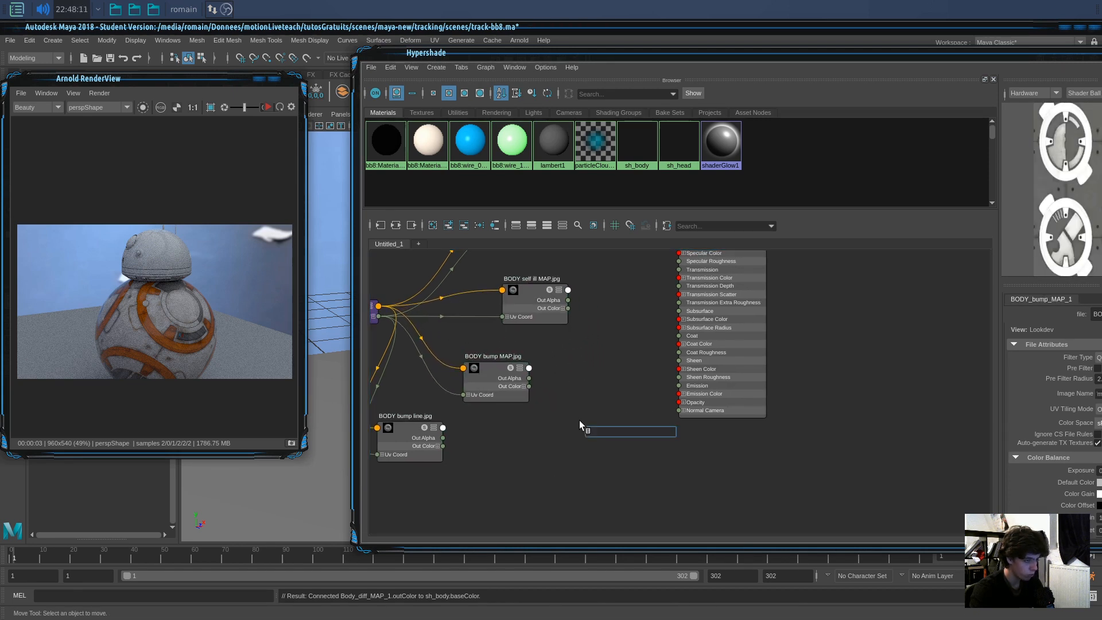
pyautogui.write('bump')
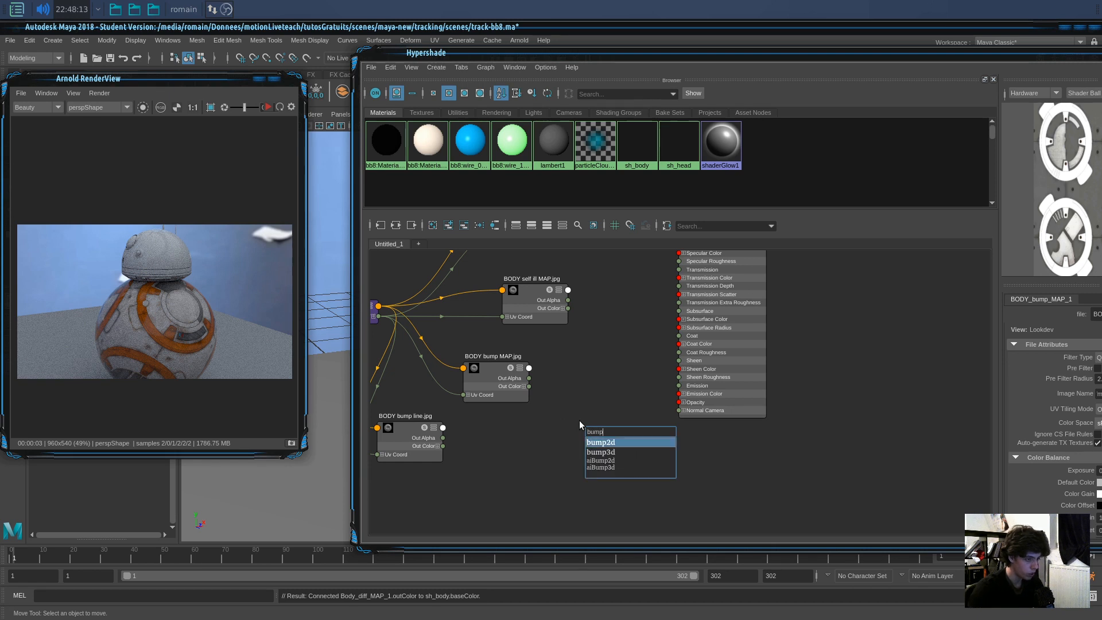
pyautogui.press('Return')
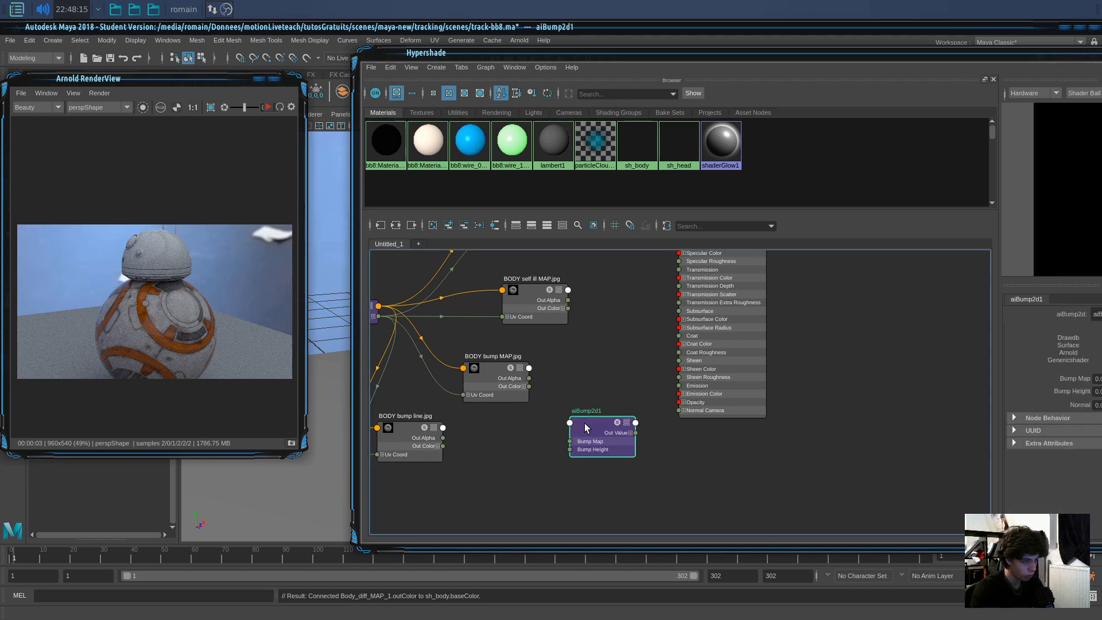
pyautogui.scroll(2, 584, 390)
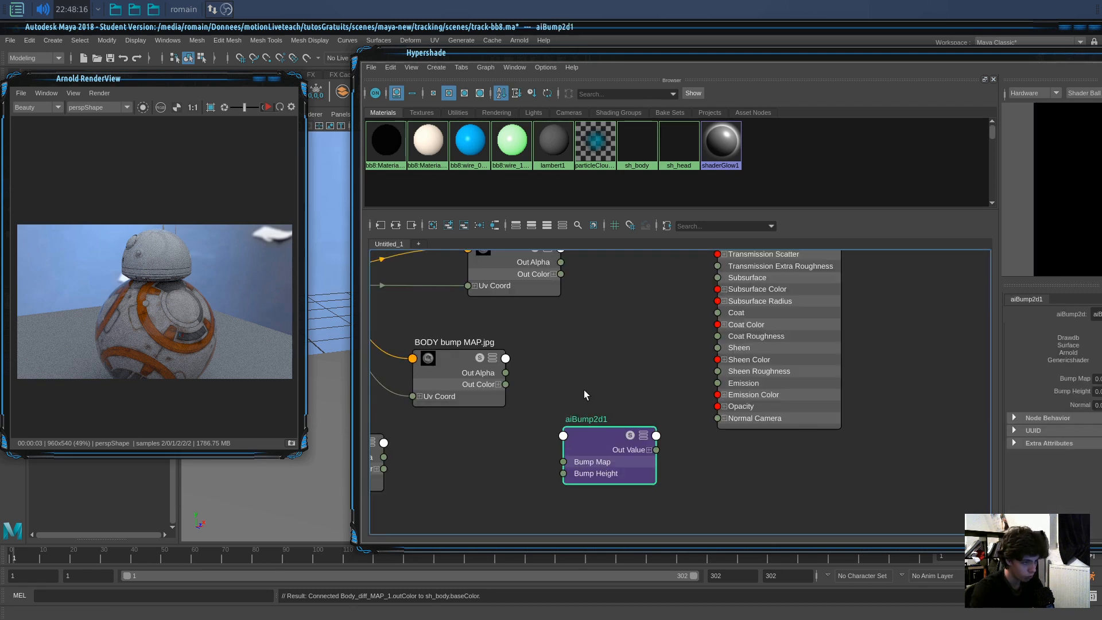
# Rearrange the Hypershade and render windows, and enable Alpha Is Luminance on the BODY bump MAP texture.
pyautogui.click(501, 374)
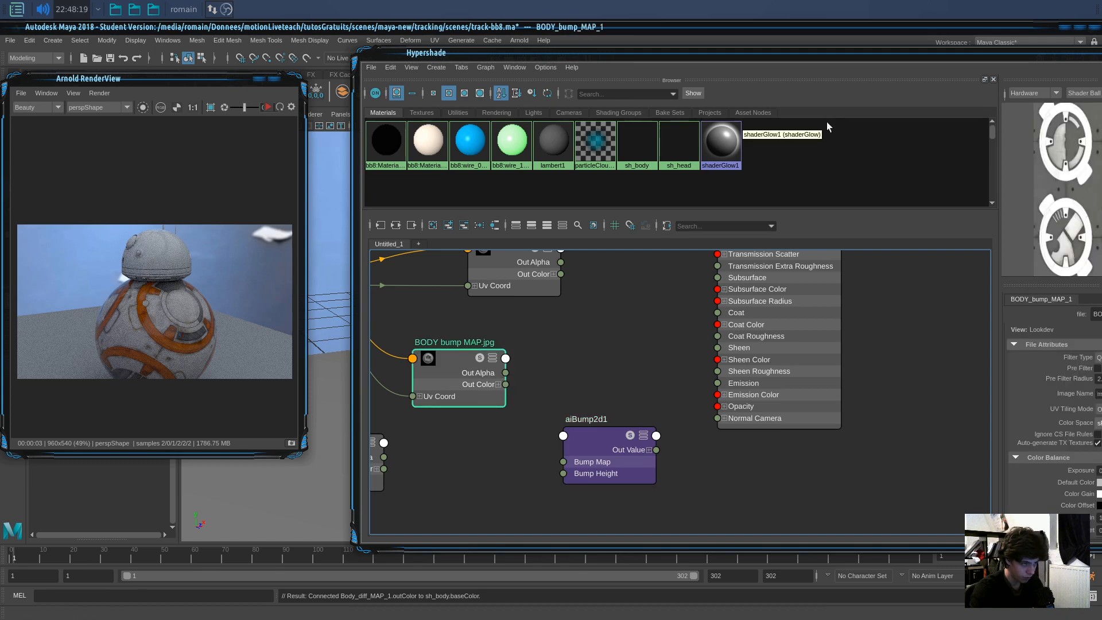
pyautogui.moveTo(808, 51); pyautogui.dragTo(676, 56)
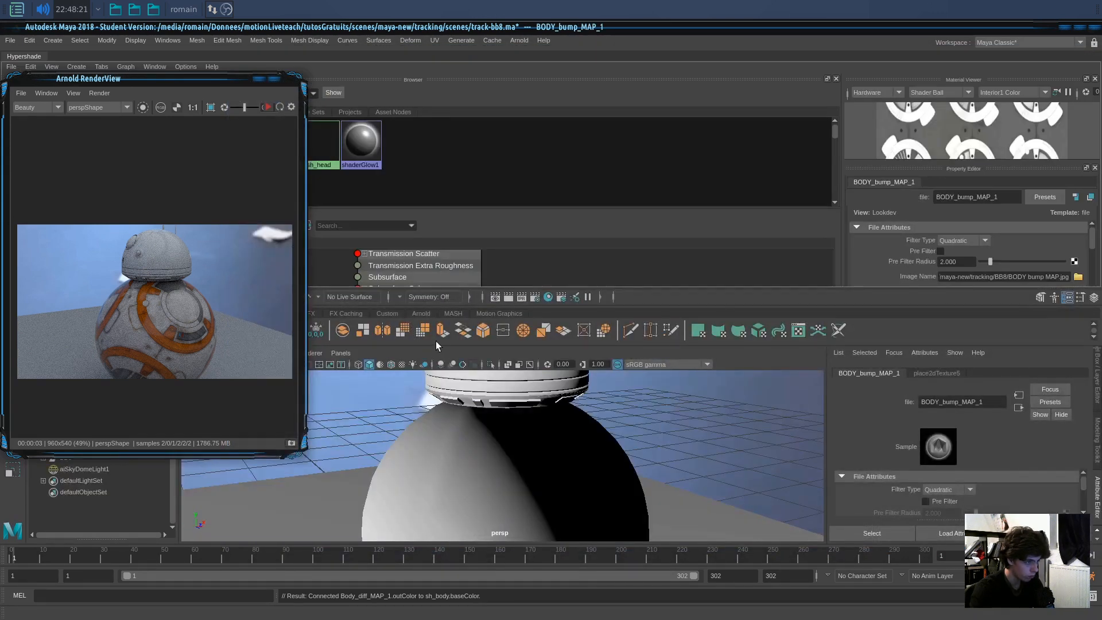
pyautogui.moveTo(148, 78); pyautogui.dragTo(763, 103)
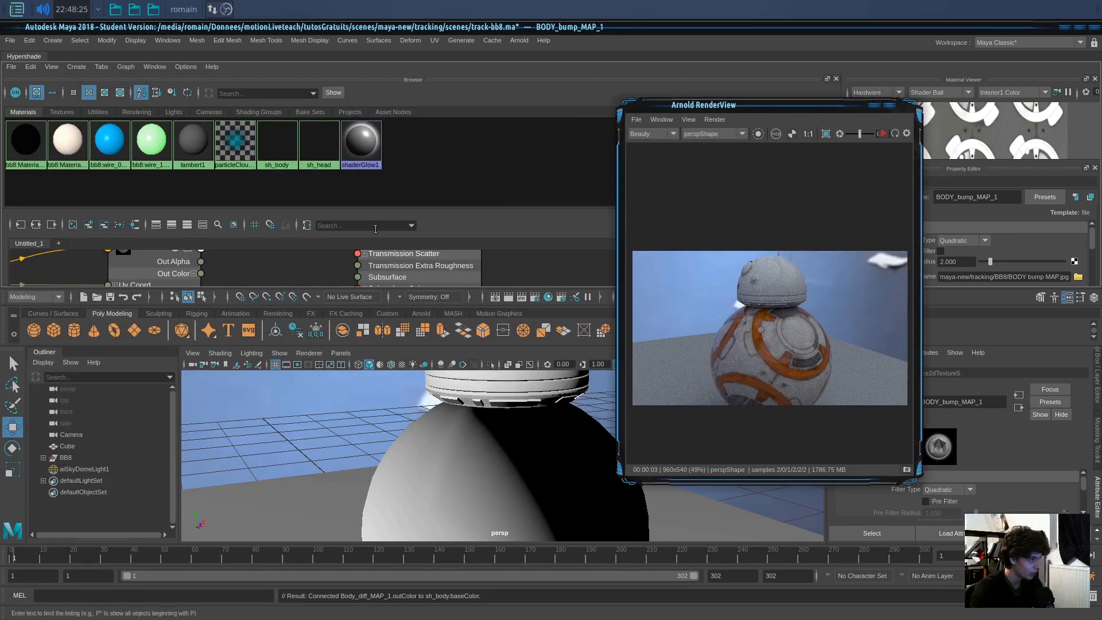
pyautogui.moveTo(19, 57); pyautogui.dragTo(222, 68)
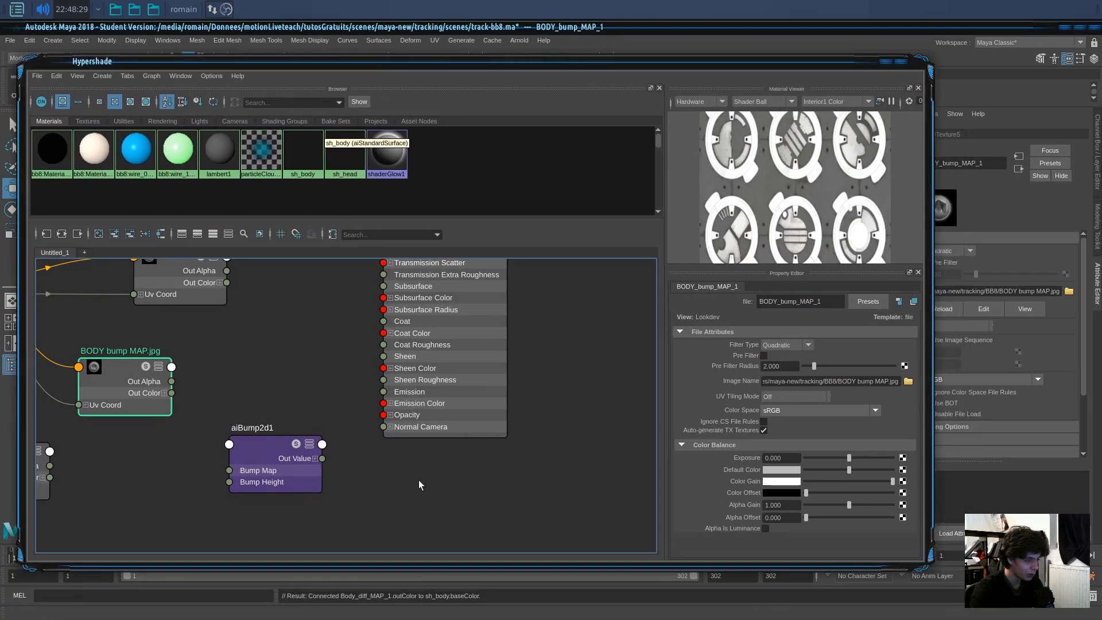
pyautogui.keyDown('alt'); pyautogui.moveTo(350, 491); pyautogui.dragTo(407, 450, button='middle'); pyautogui.keyUp('alt')
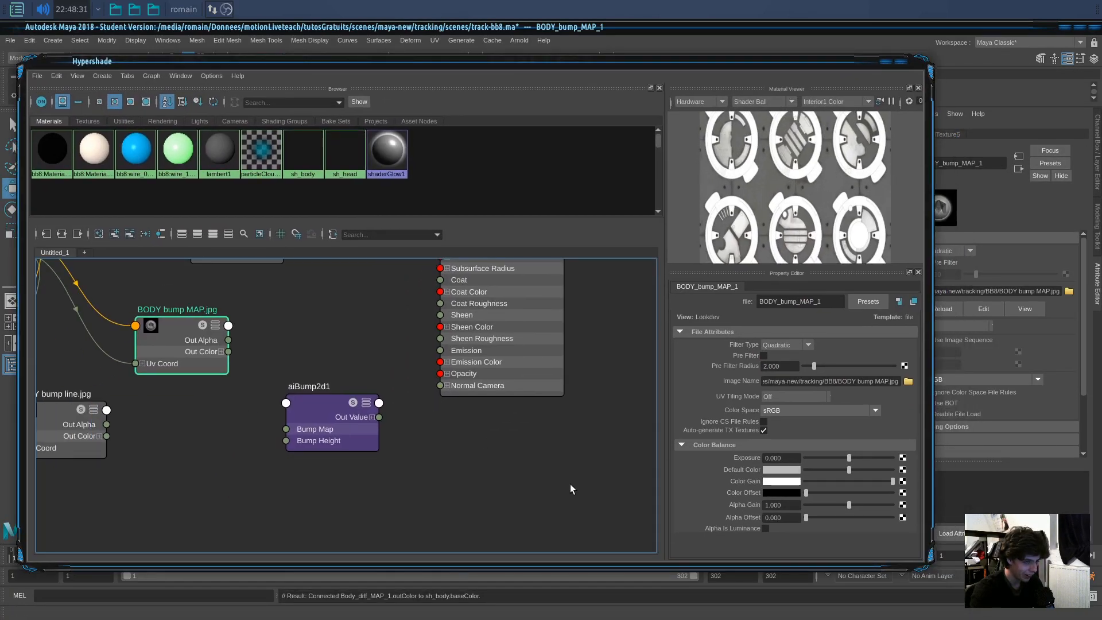
pyautogui.click(764, 528)
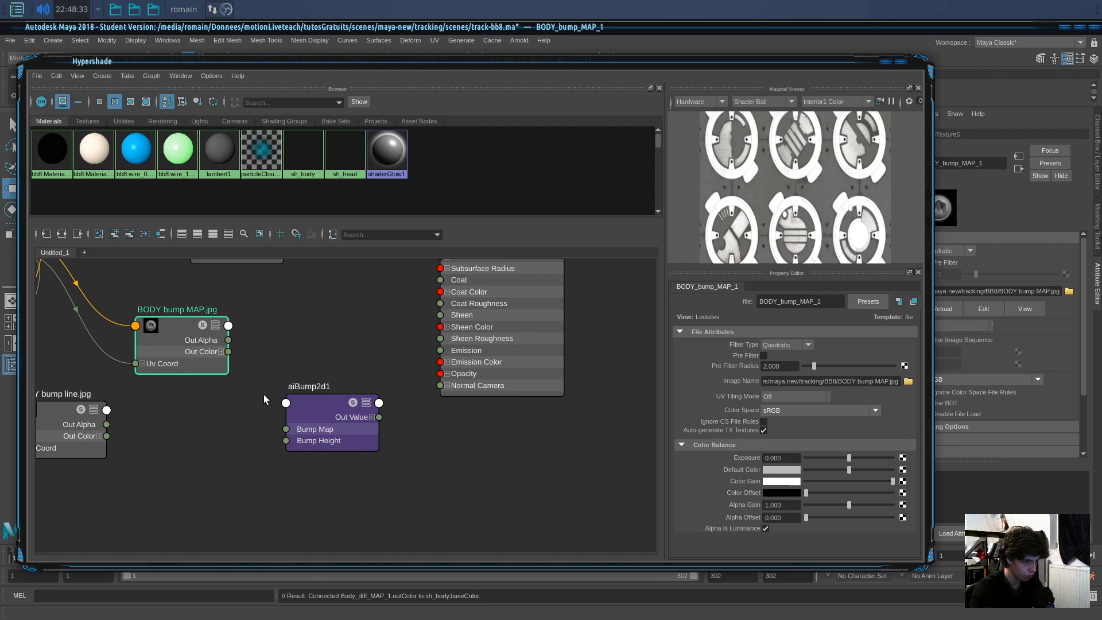
# Connect BODY bump MAP's Out Alpha to aiBump2d's Bump Map, and aiBump2d's Out Value to sh_body's Normal Camera.
pyautogui.moveTo(228, 340); pyautogui.dragTo(285, 430)
pyautogui.click(307, 424)
pyautogui.moveTo(378, 417); pyautogui.dragTo(440, 385)
# Start the live Arnold render with the Hypershade moved aside and set the aiBump2d Bump Height to 1.000.
pyautogui.moveTo(405, 65); pyautogui.dragTo(1101, 122)
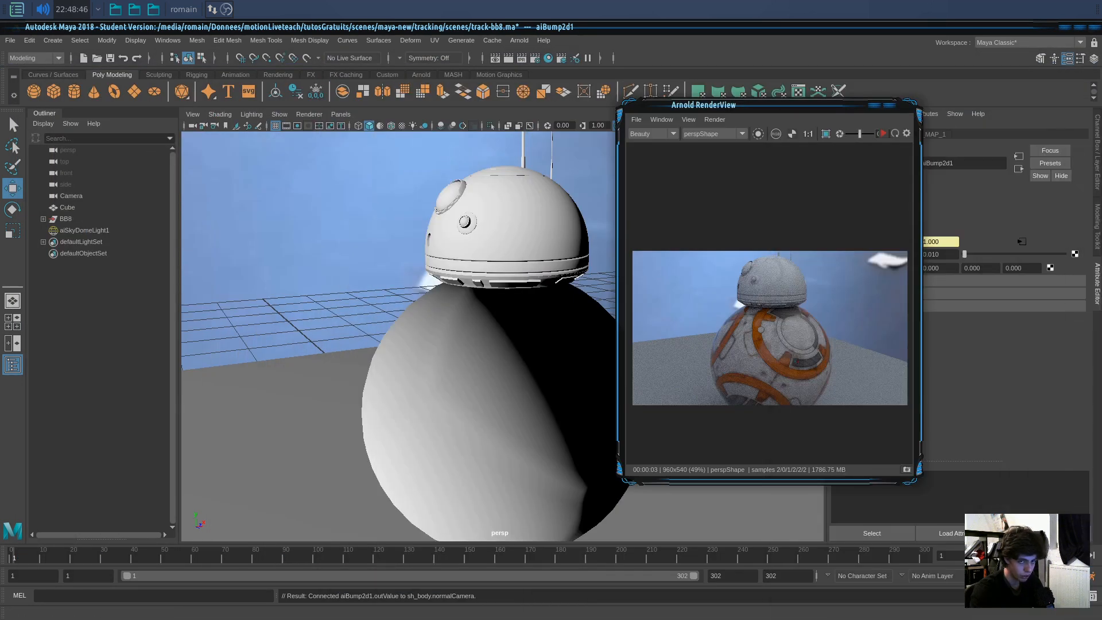
pyautogui.click(881, 134)
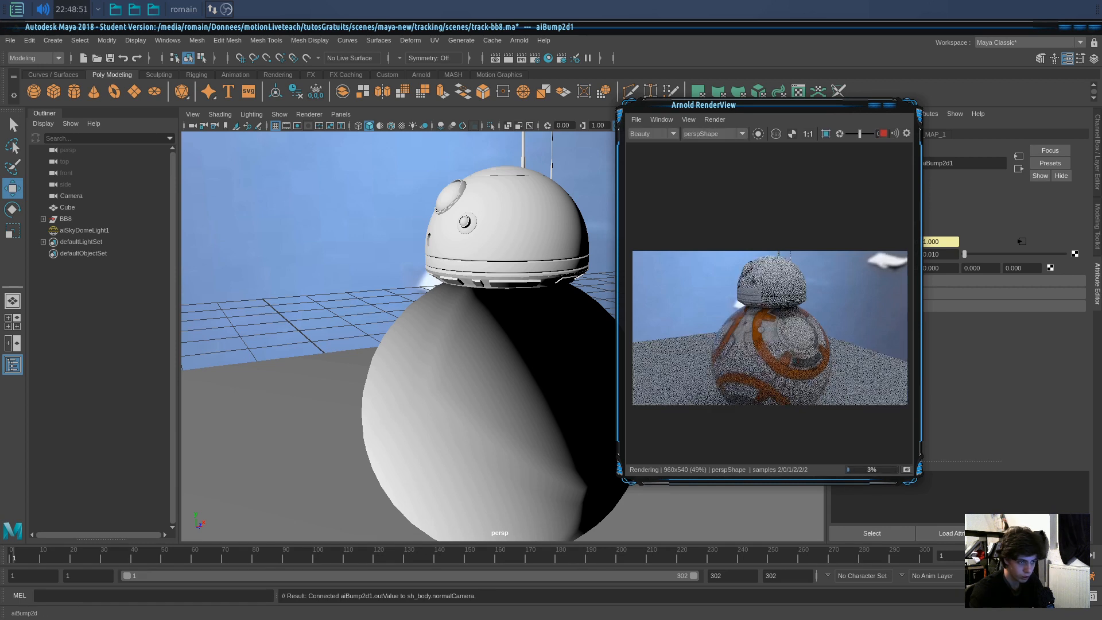
pyautogui.moveTo(964, 253); pyautogui.dragTo(1064, 253)
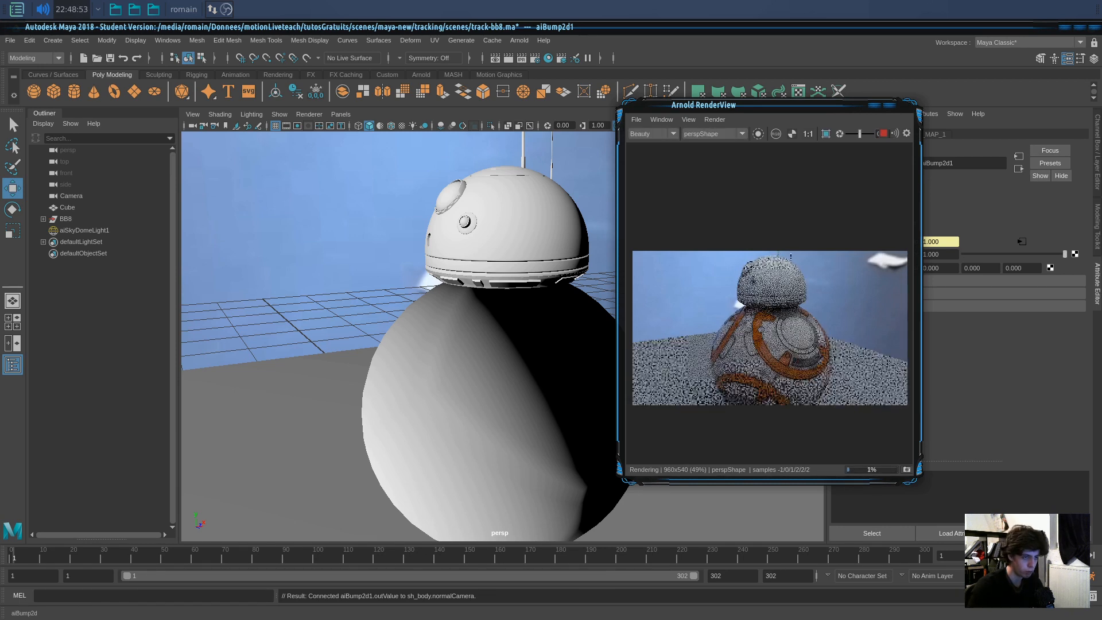
pyautogui.moveTo(1101, 94); pyautogui.dragTo(587, 95)
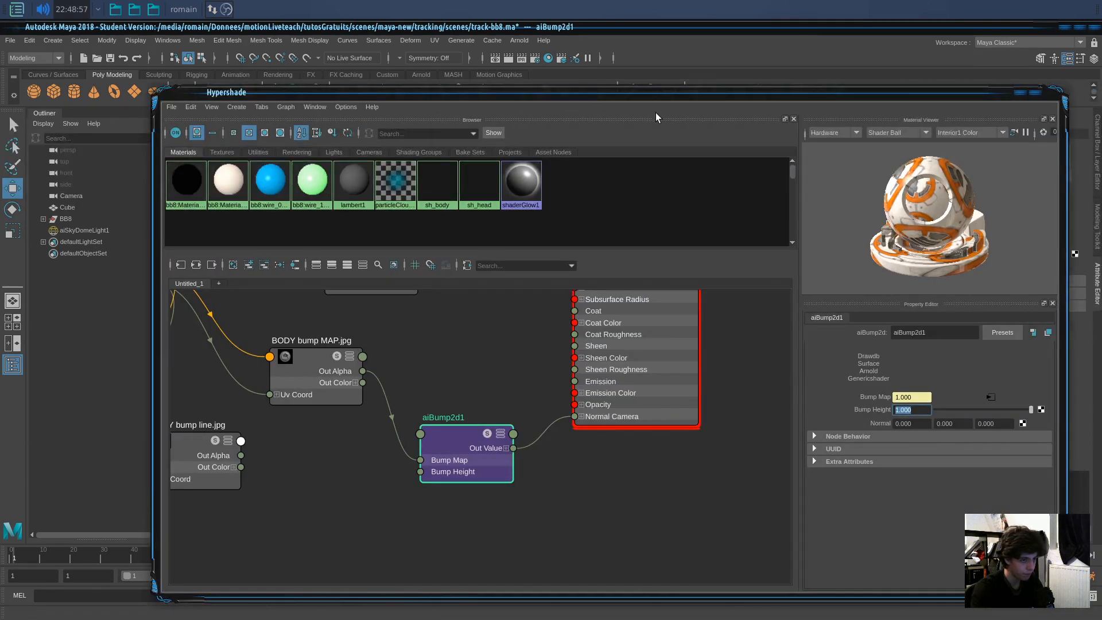
pyautogui.moveTo(633, 96); pyautogui.dragTo(1101, 115)
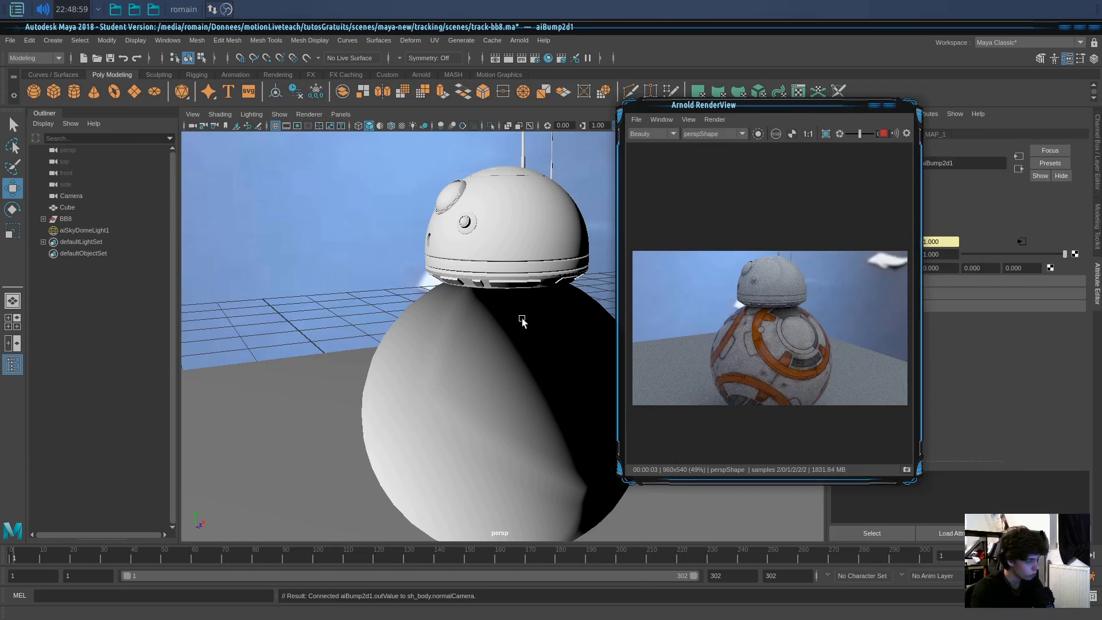
# Compare the body's bump in a close-up render with the Bump Height at 0 and at 1.000.
pyautogui.scroll(10, 464, 363)
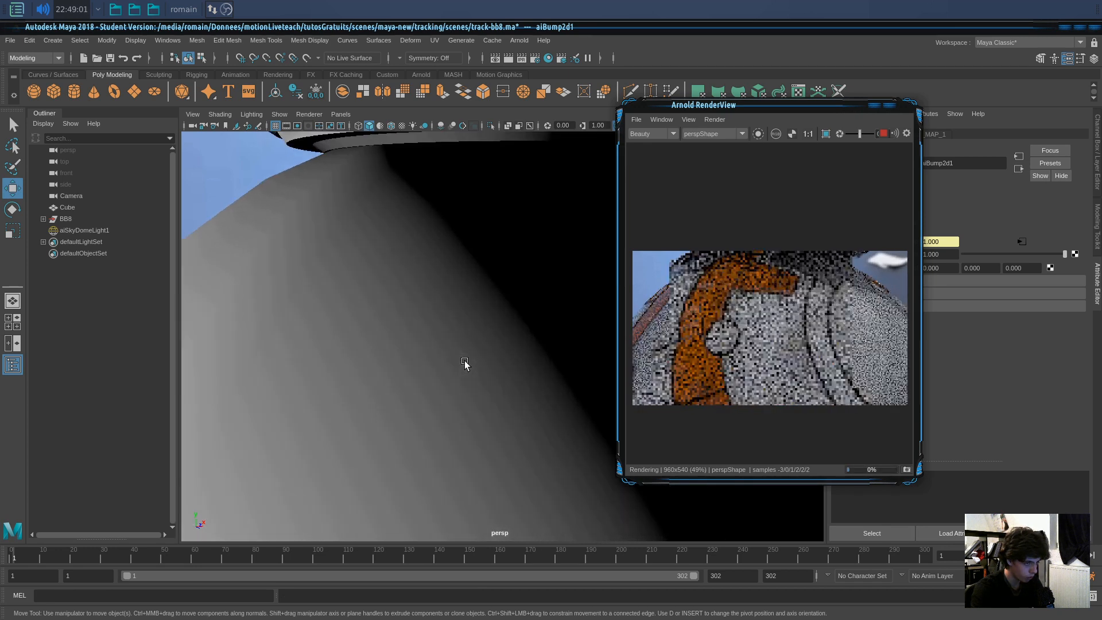
pyautogui.scroll(2, 464, 363)
pyautogui.scroll(-4, 464, 363)
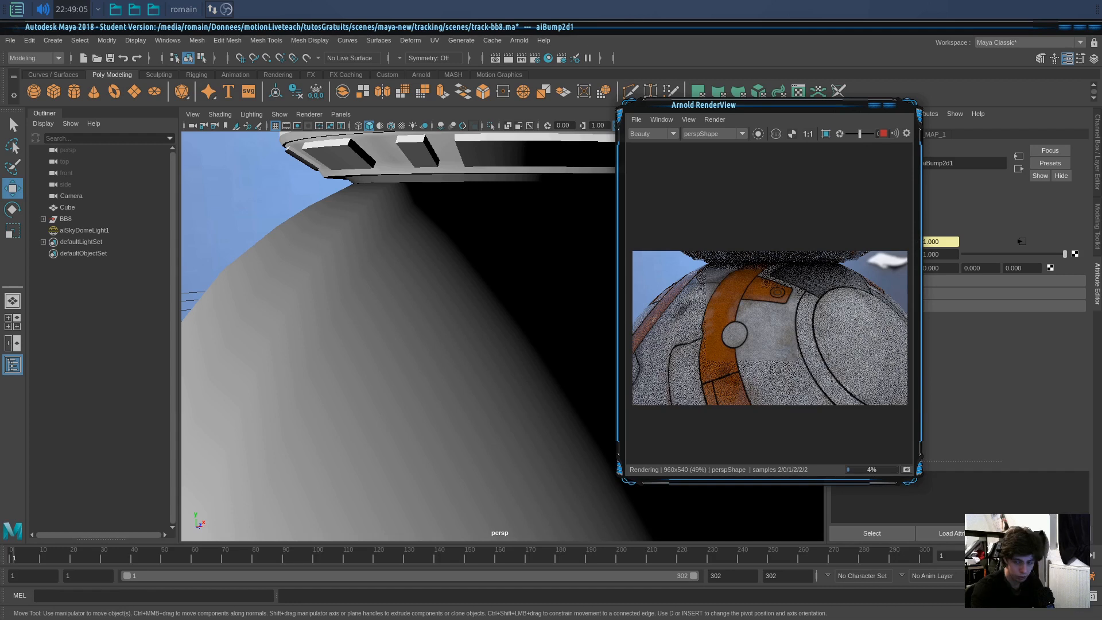
pyautogui.moveTo(1064, 254); pyautogui.dragTo(963, 253)
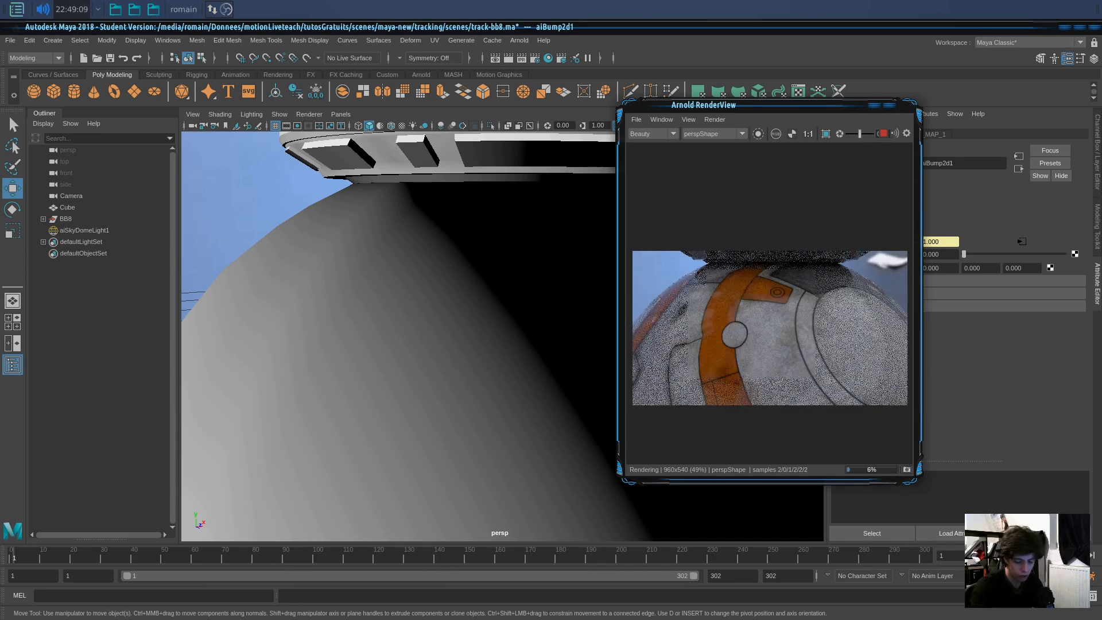
pyautogui.moveTo(963, 253); pyautogui.dragTo(1064, 254)
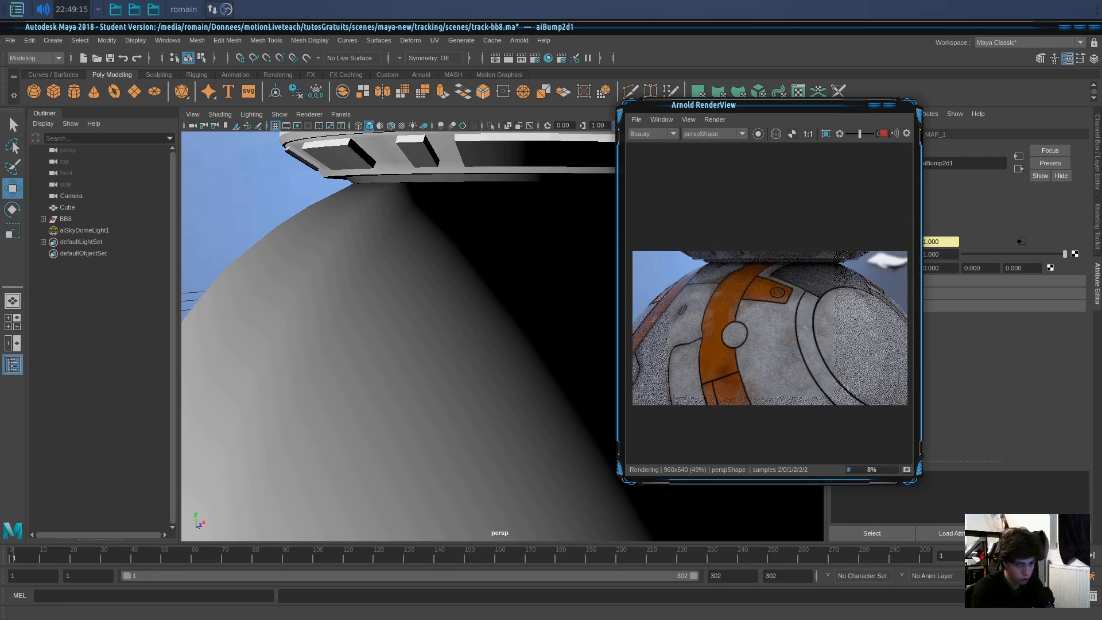
# Bring the Hypershade back and delete the unused BODY bump line texture node from the body's shading network.
pyautogui.click(1021, 241)
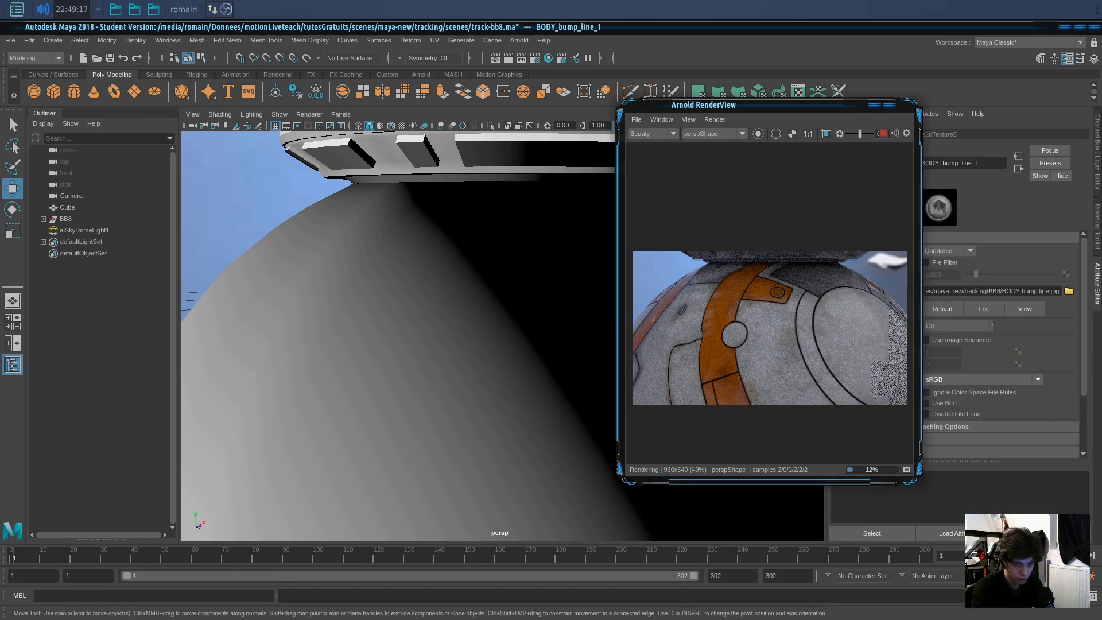
pyautogui.moveTo(1101, 140); pyautogui.dragTo(771, 109)
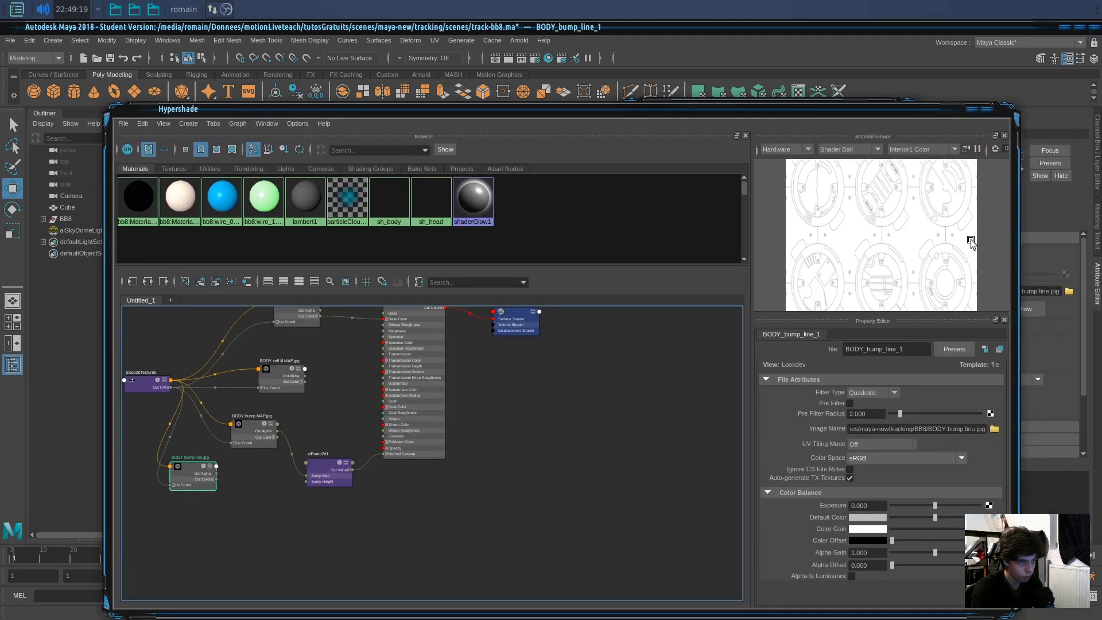
pyautogui.click(258, 439)
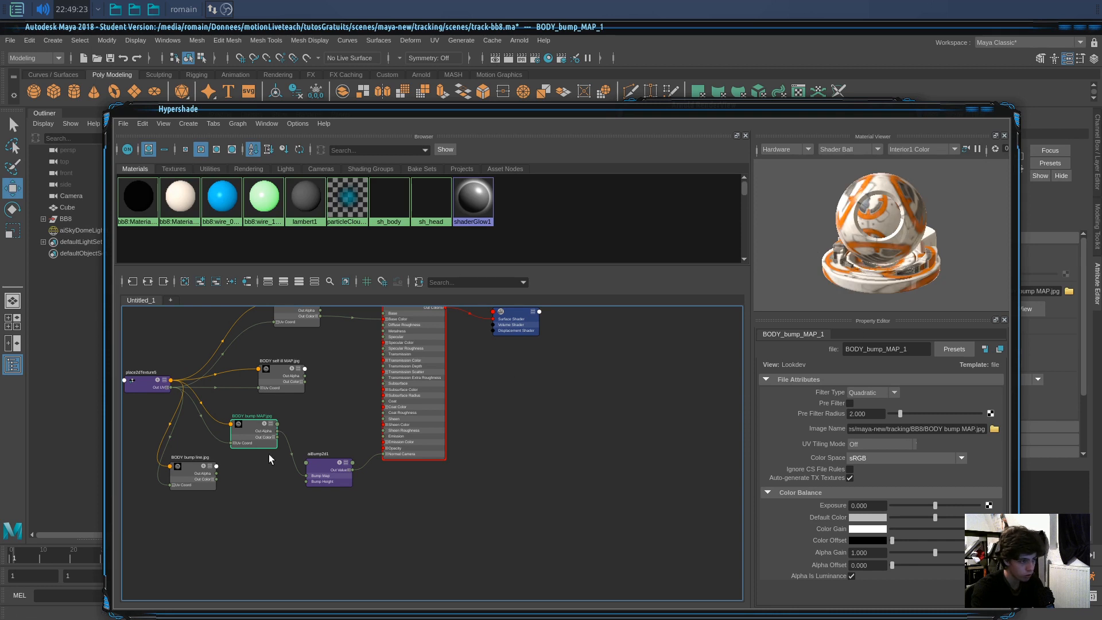
pyautogui.click(180, 468)
pyautogui.press('Delete')
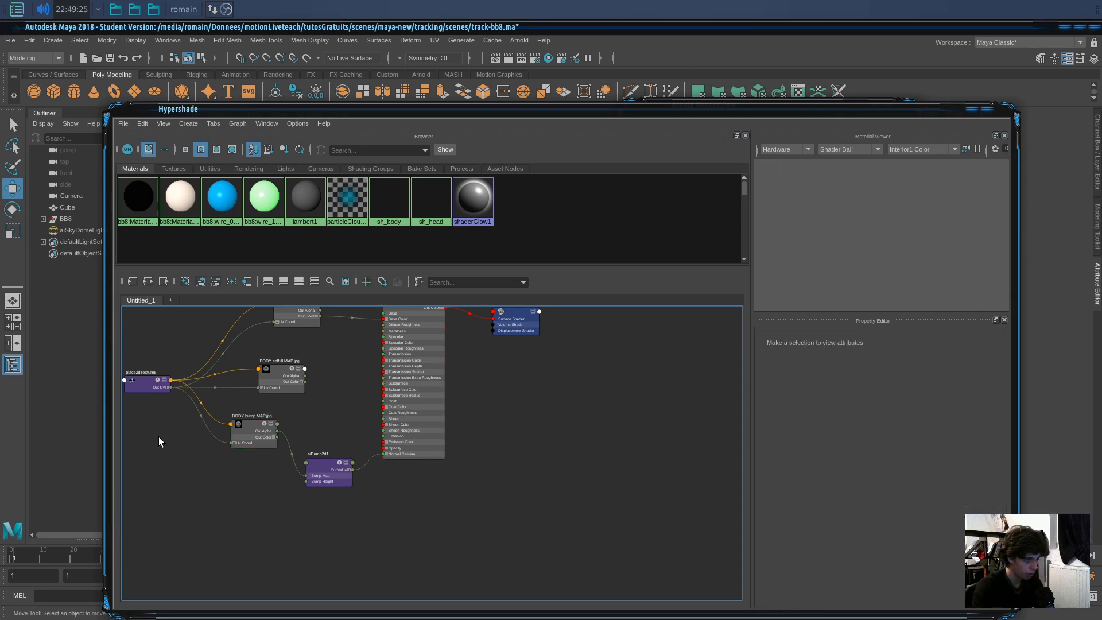
# Enable Alpha Is Luminance on the BODY self ill MAP texture.
pyautogui.moveTo(279, 380); pyautogui.dragTo(277, 368)
pyautogui.keyDown('alt'); pyautogui.moveTo(248, 421); pyautogui.dragTo(353, 480, button='middle'); pyautogui.keyUp('alt')
pyautogui.scroll(5, 405, 485)
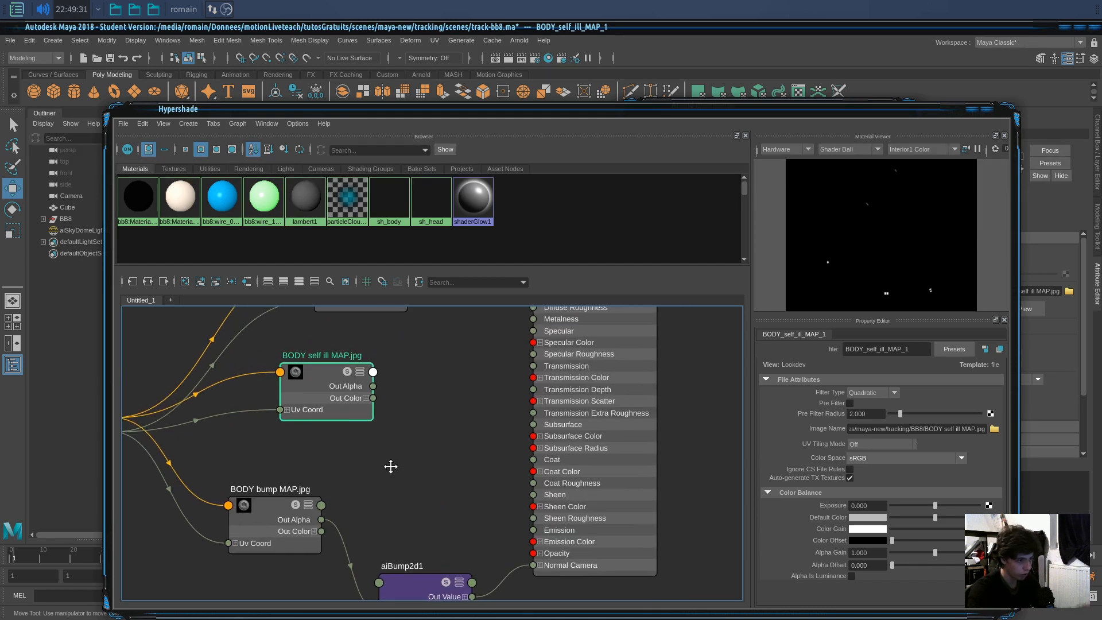
pyautogui.keyDown('alt'); pyautogui.moveTo(398, 441); pyautogui.dragTo(380, 463, button='middle'); pyautogui.keyUp('alt')
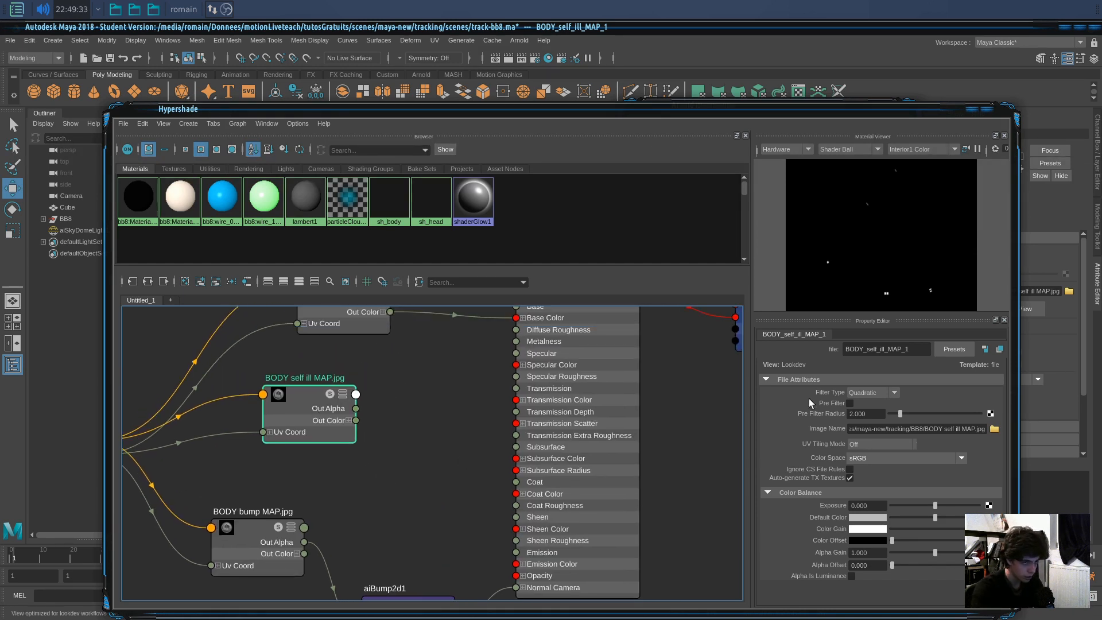
pyautogui.click(851, 575)
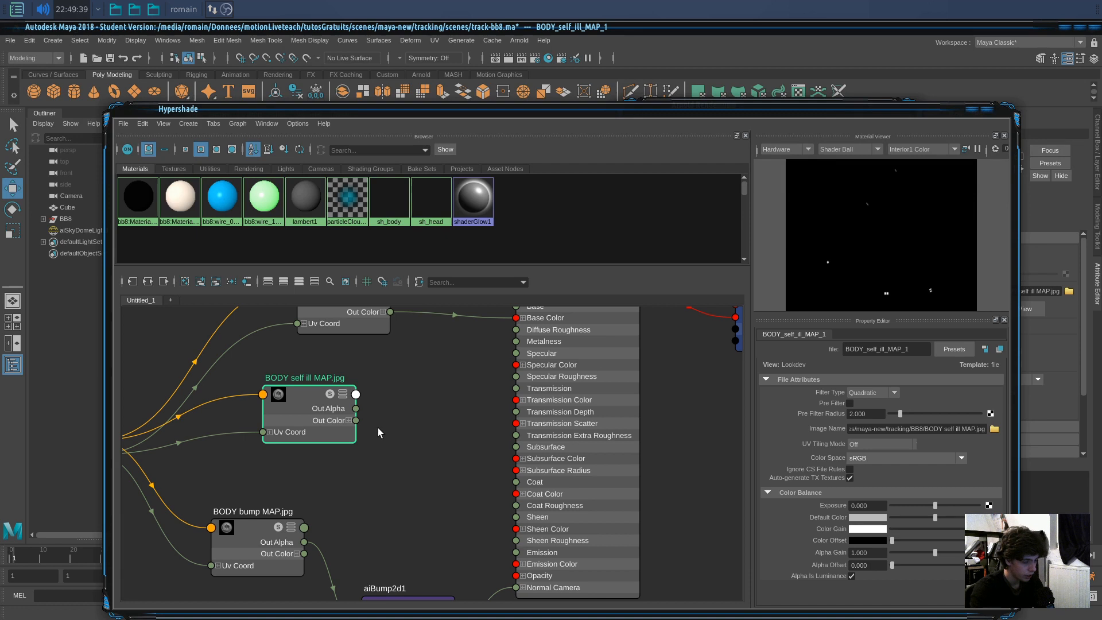
# Connect BODY self ill MAP's Out Color to sh_body's Emission Color and show the shader's Emission attributes.
pyautogui.moveTo(356, 408); pyautogui.dragTo(464, 480)
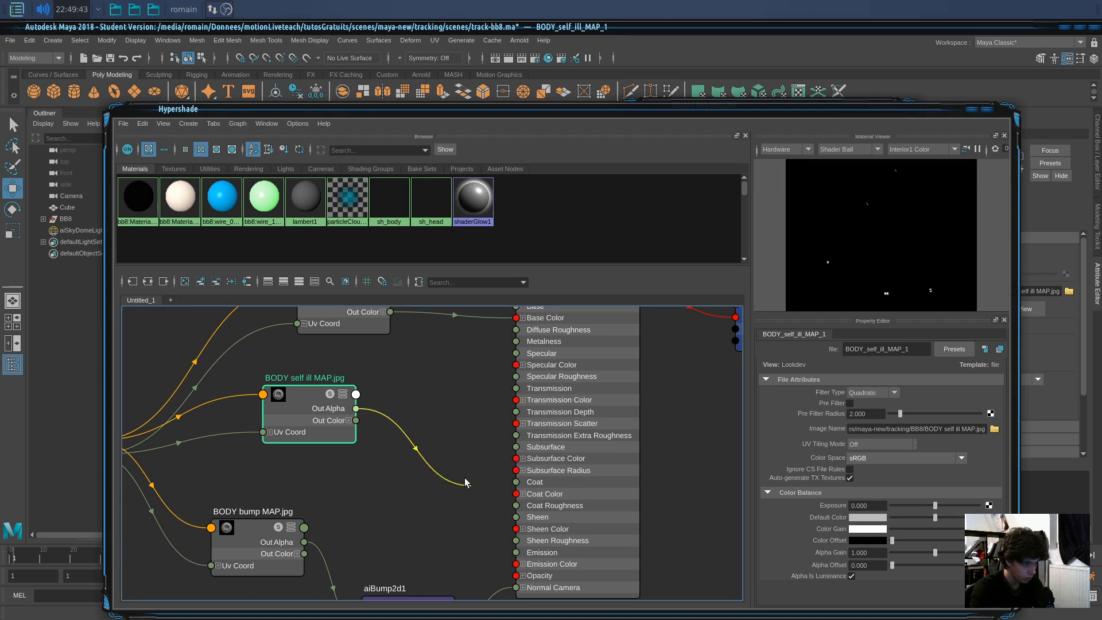
pyautogui.moveTo(355, 420); pyautogui.dragTo(443, 565)
pyautogui.moveTo(583, 550); pyautogui.dragTo(596, 542)
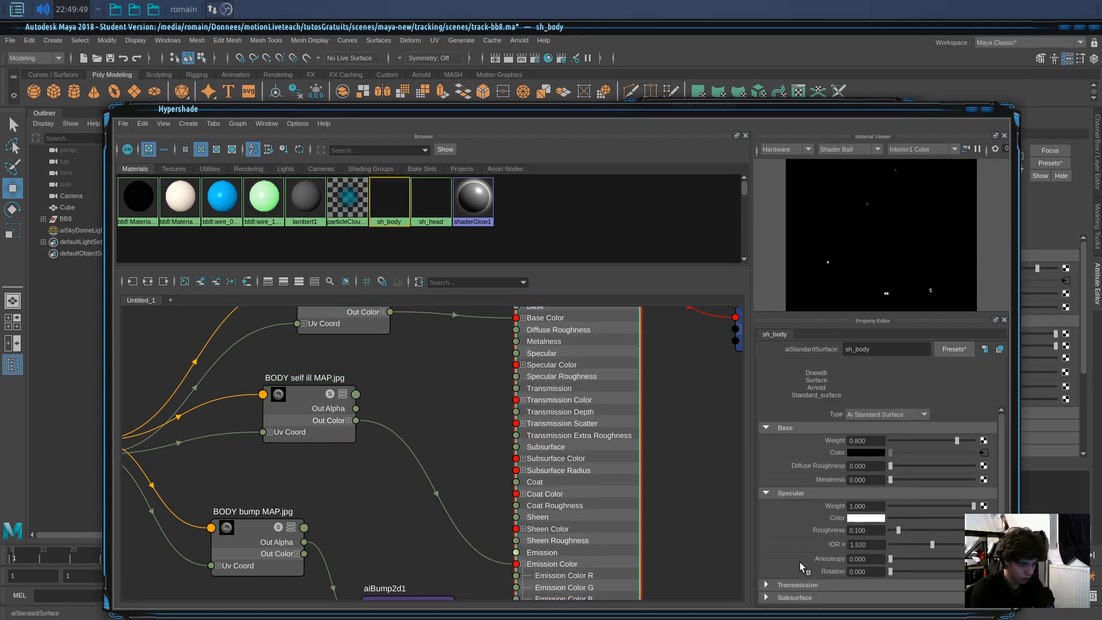
pyautogui.scroll(-1, 800, 562)
pyautogui.scroll(-3, 1000, 469)
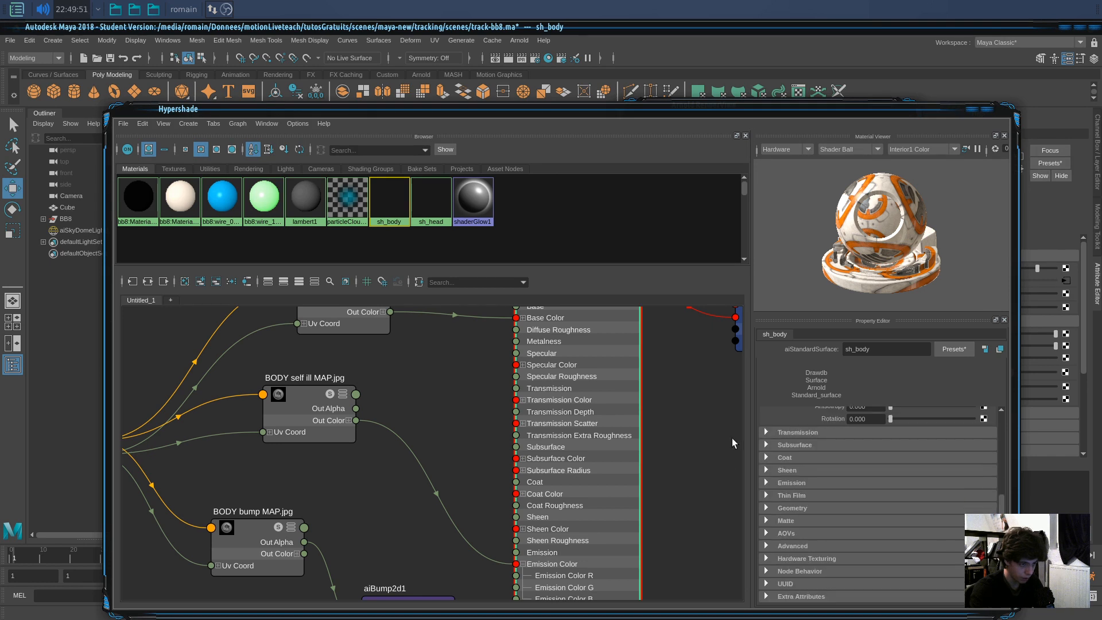
pyautogui.click(766, 483)
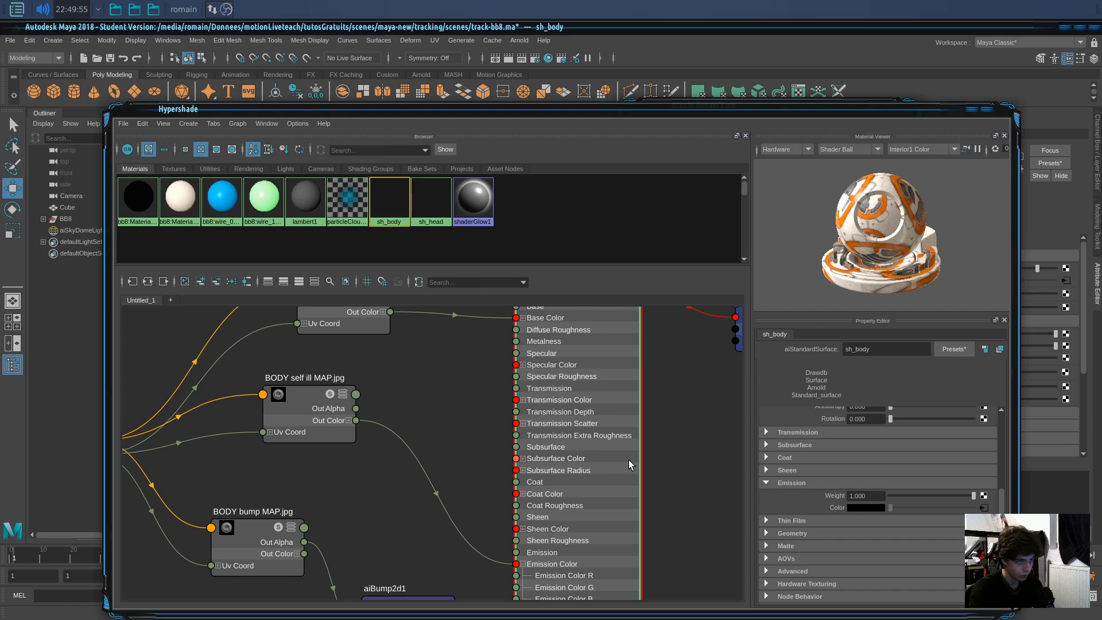
# Move the Hypershade aside and save the scene, accepting the student version notice.
pyautogui.moveTo(147, 113); pyautogui.dragTo(1101, 136)
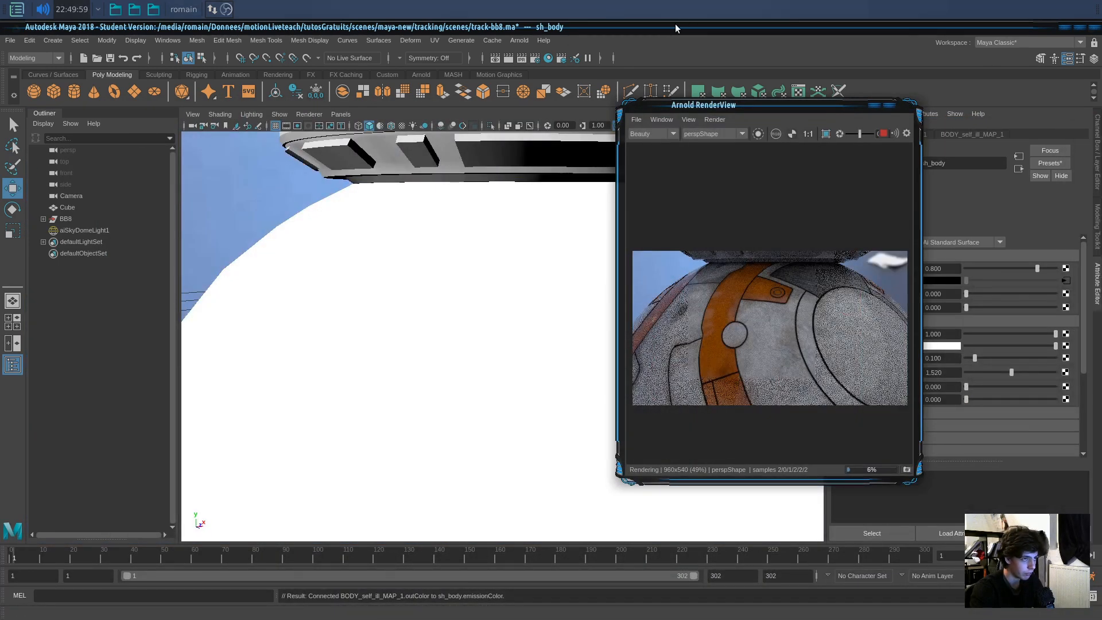
pyautogui.press('q')
pyautogui.hotkey('ctrl', 's')
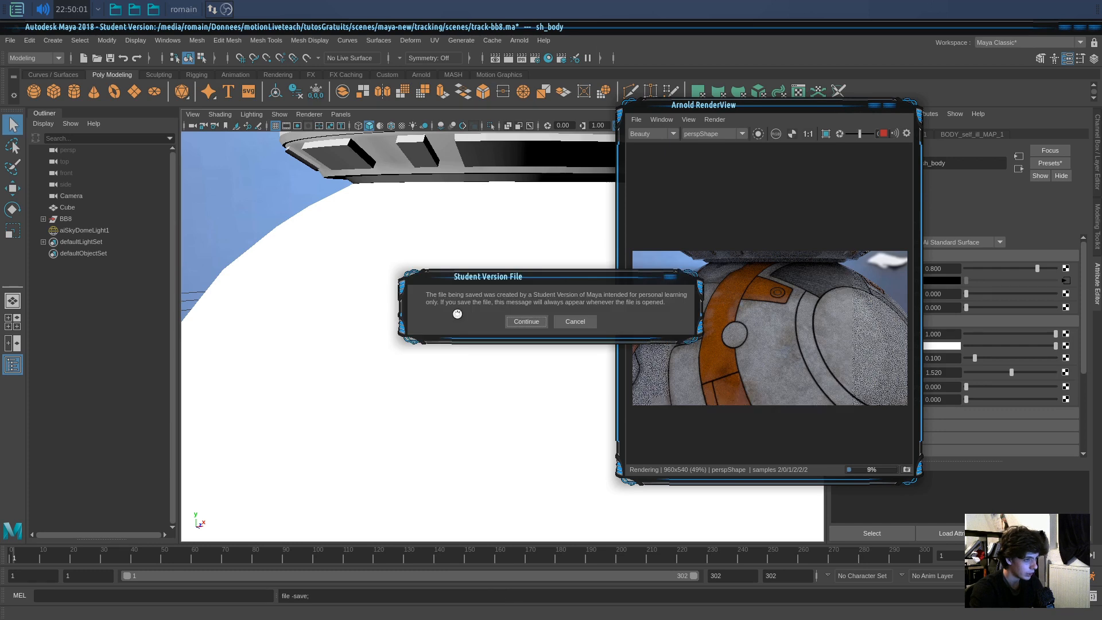
pyautogui.click(526, 321)
pyautogui.press('w')
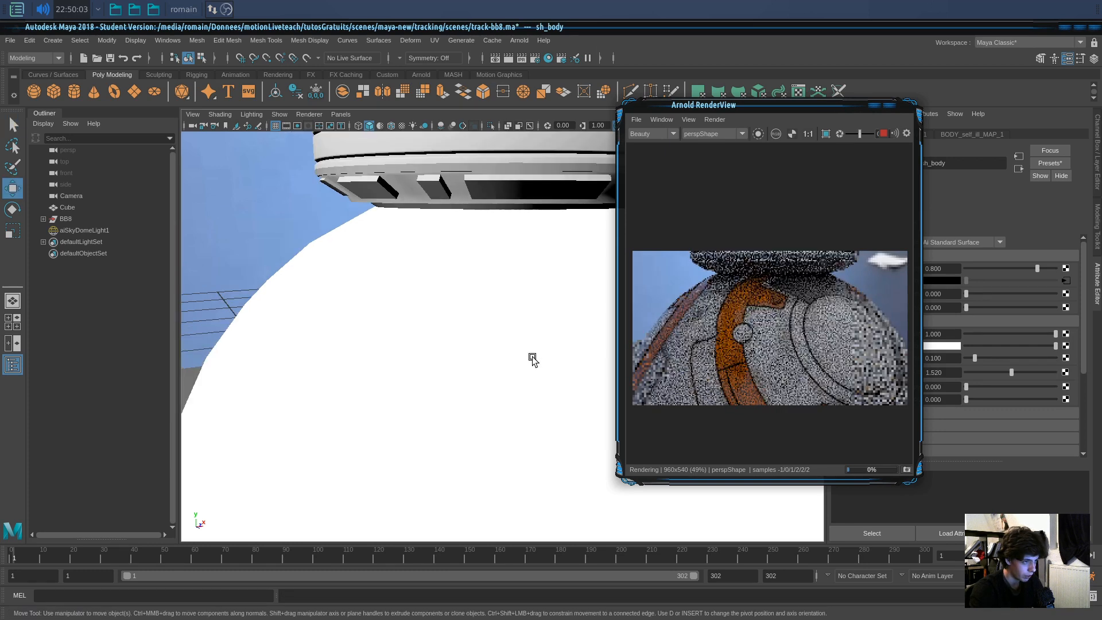
# View the whole robot in the live render, and look at the scratched metal and white dirt map images before closing them.
pyautogui.scroll(-5, 532, 359)
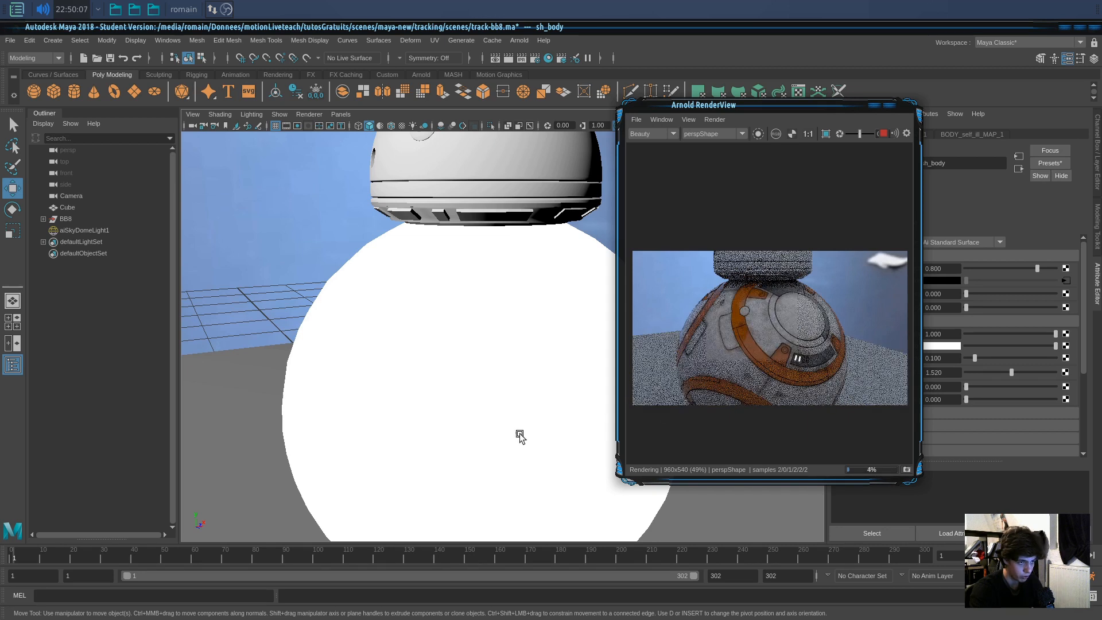
pyautogui.scroll(-4, 482, 442)
pyautogui.keyDown('alt'); pyautogui.moveTo(482, 445); pyautogui.dragTo(511, 433); pyautogui.keyUp('alt')
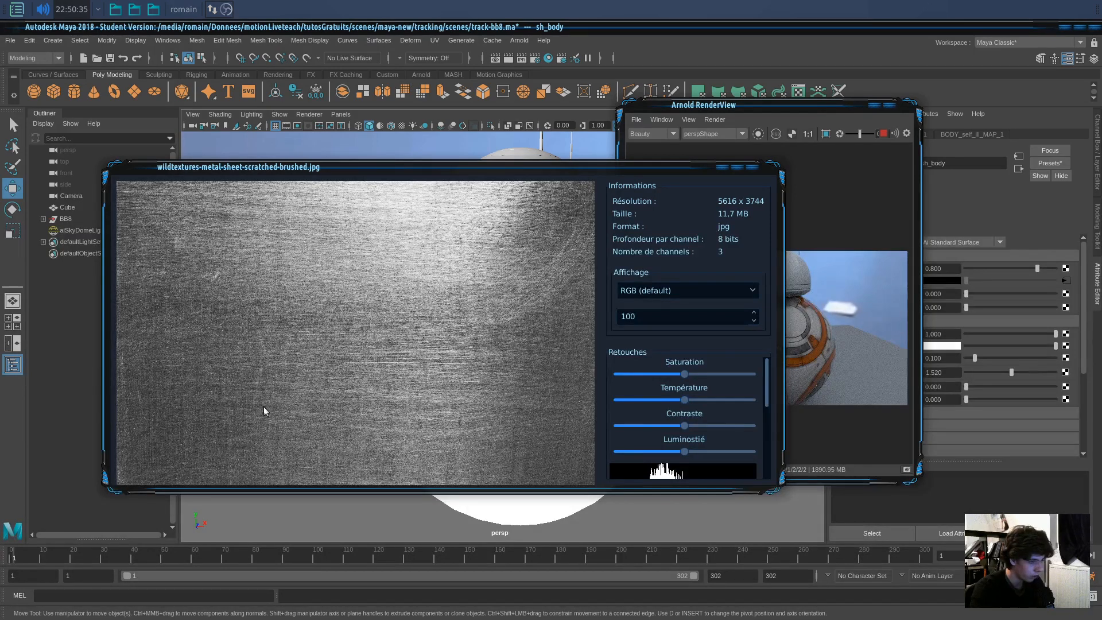
pyautogui.click(754, 172)
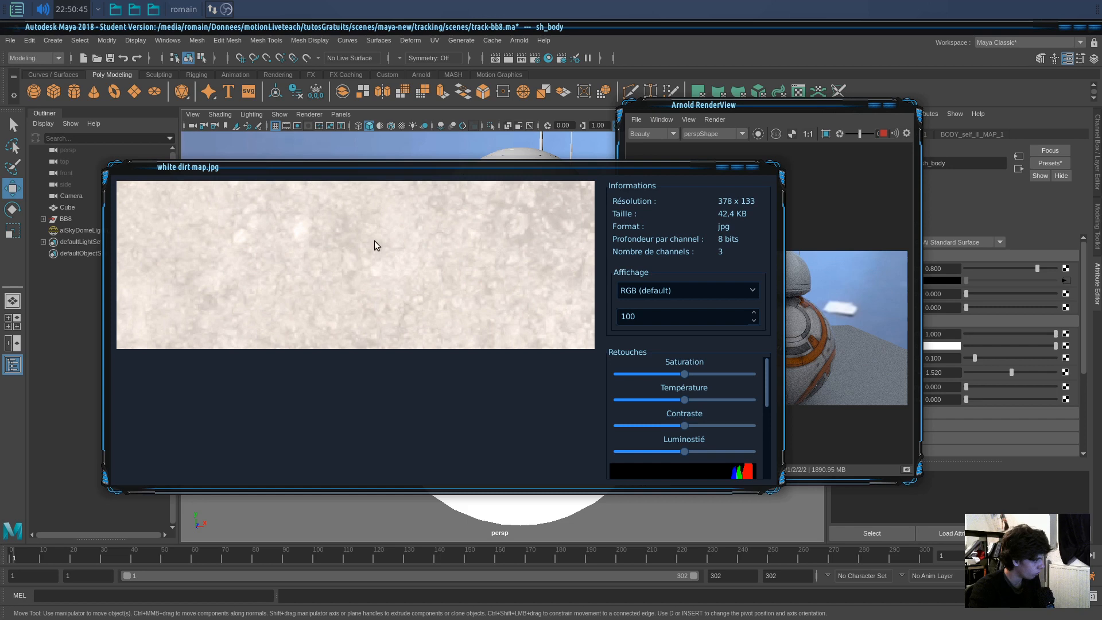
pyautogui.click(752, 168)
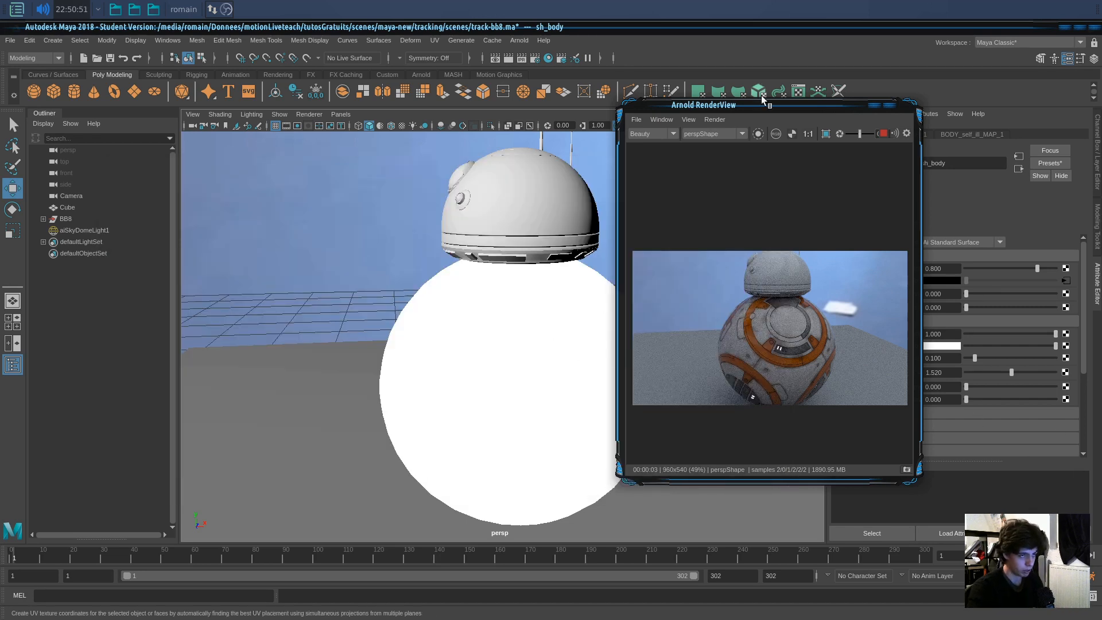
# Move the render window away from the attributes, and bring back the Hypershade with the Body diff MAP texture selected.
pyautogui.moveTo(759, 115); pyautogui.dragTo(167, 123)
pyautogui.click(288, 142)
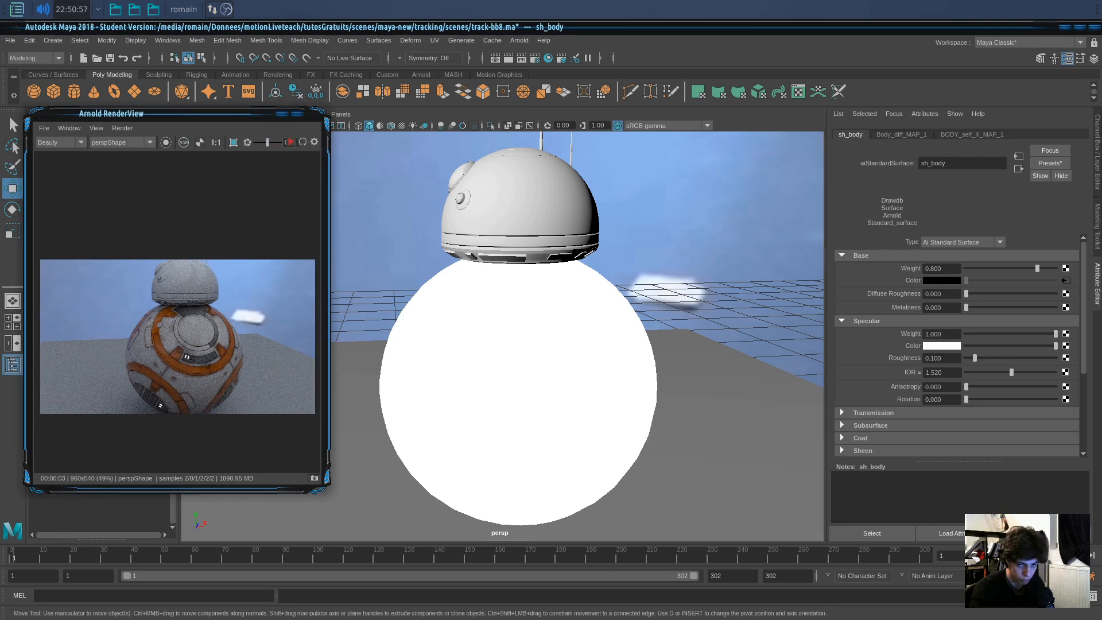
pyautogui.click(1065, 281)
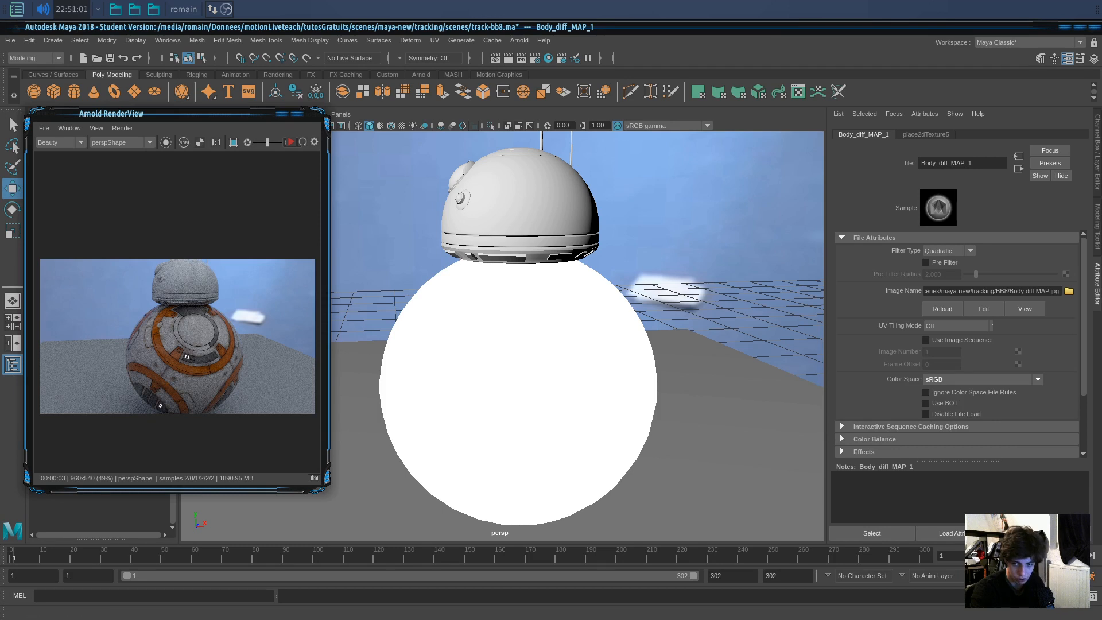
pyautogui.moveTo(1101, 109); pyautogui.dragTo(654, 73)
pyautogui.click(324, 396)
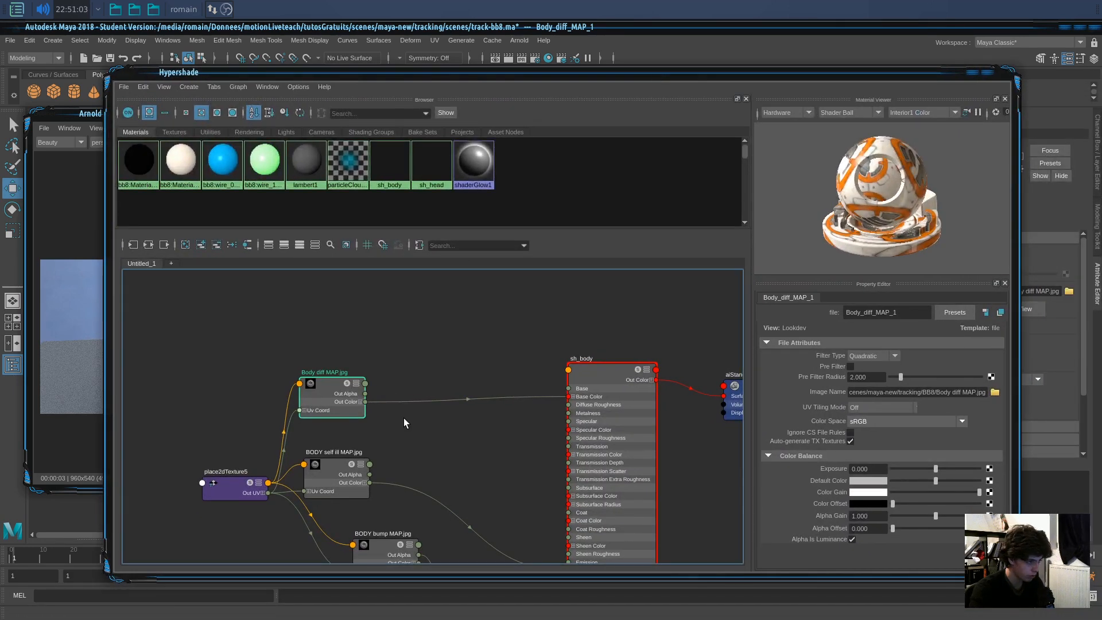
# Rearrange place2dTexture5 and the diffuse, self-illumination and bump texture nodes to free space between them and sh_body.
pyautogui.scroll(2, 384, 346)
pyautogui.keyDown('alt'); pyautogui.moveTo(385, 347); pyautogui.dragTo(392, 325, button='middle'); pyautogui.keyUp('alt')
pyautogui.moveTo(312, 395); pyautogui.dragTo(299, 391)
pyautogui.keyDown('alt'); pyautogui.moveTo(173, 524); pyautogui.dragTo(314, 459, button='middle'); pyautogui.keyUp('alt')
pyautogui.moveTo(317, 459); pyautogui.dragTo(177, 466)
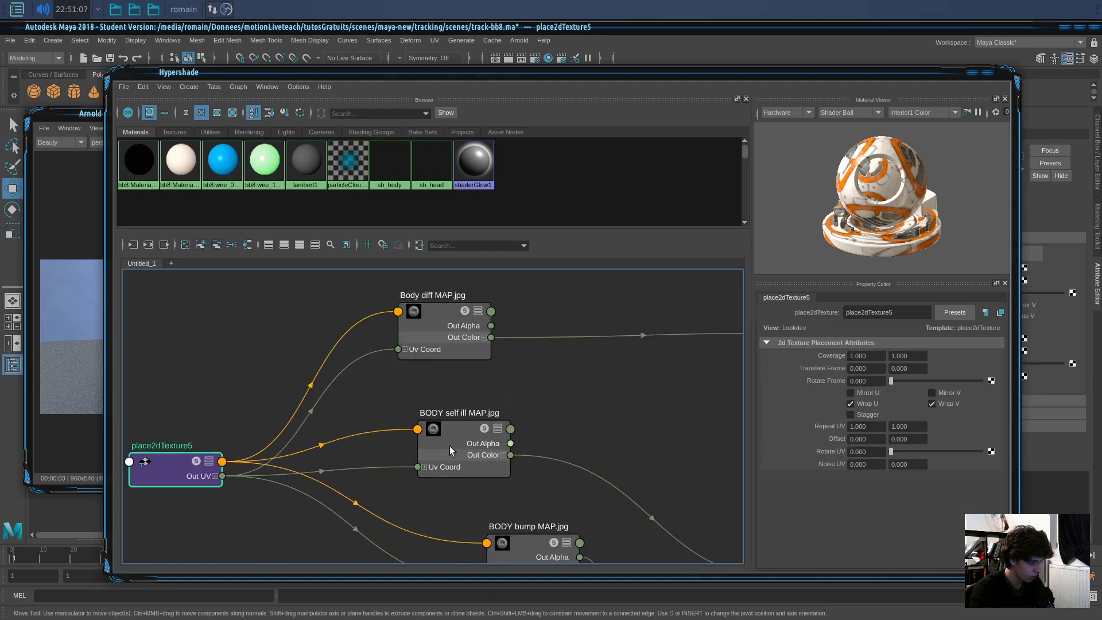
pyautogui.moveTo(449, 446); pyautogui.dragTo(402, 447)
pyautogui.moveTo(518, 547); pyautogui.dragTo(407, 540)
pyautogui.scroll(-3, 590, 423)
pyautogui.scroll(2, 504, 449)
pyautogui.moveTo(425, 390); pyautogui.dragTo(388, 356)
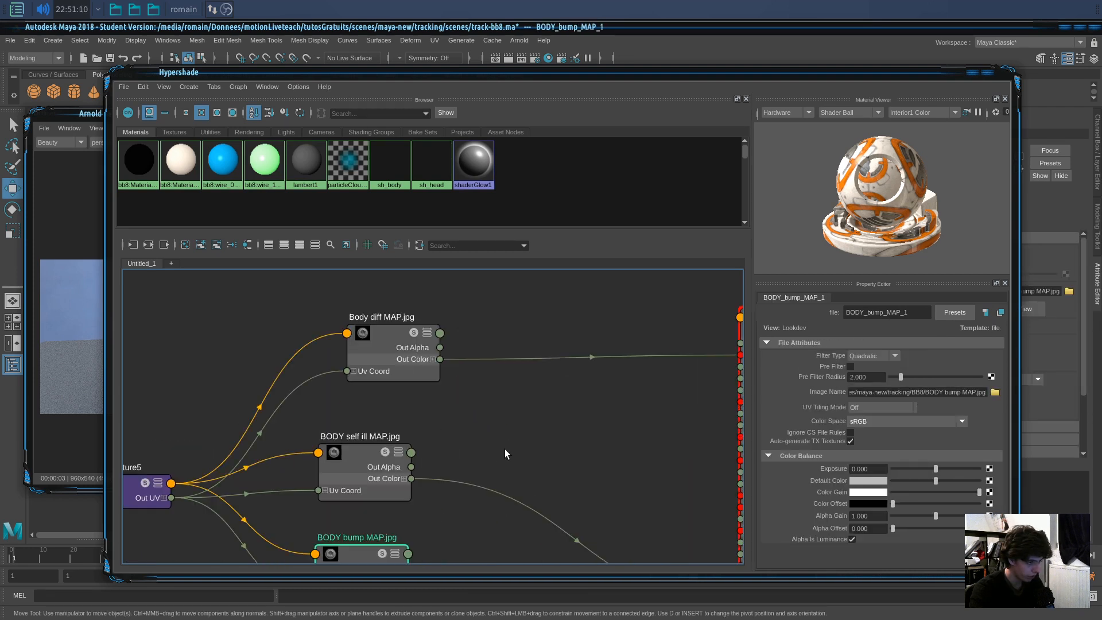
pyautogui.scroll(2, 508, 396)
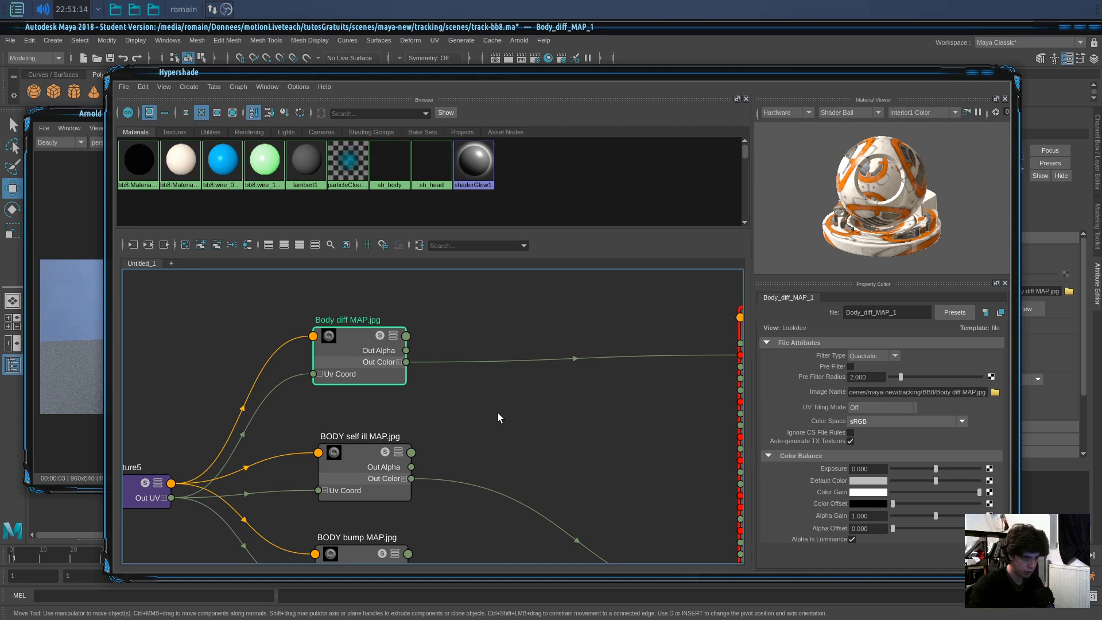
# Add an aiRange node between the textures and sh_body, and connect Body diff MAP's Out Color to its Input.
pyautogui.press('Tab')
pyautogui.write('aira')
pyautogui.press('Down')
pyautogui.press('Down')
pyautogui.press('Return')
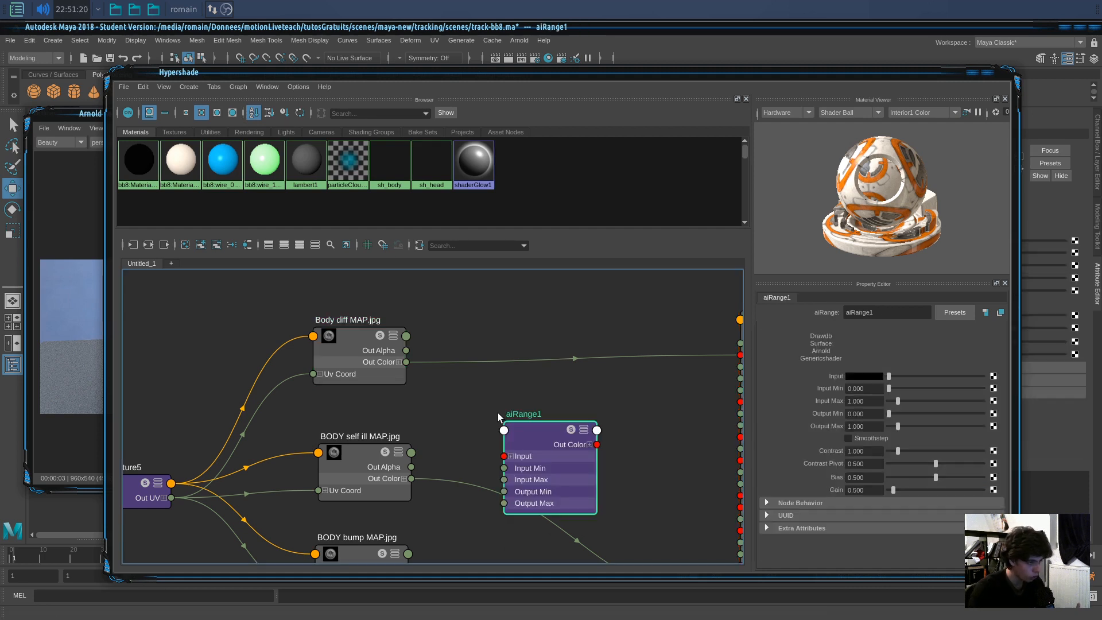
pyautogui.moveTo(553, 401); pyautogui.dragTo(555, 401)
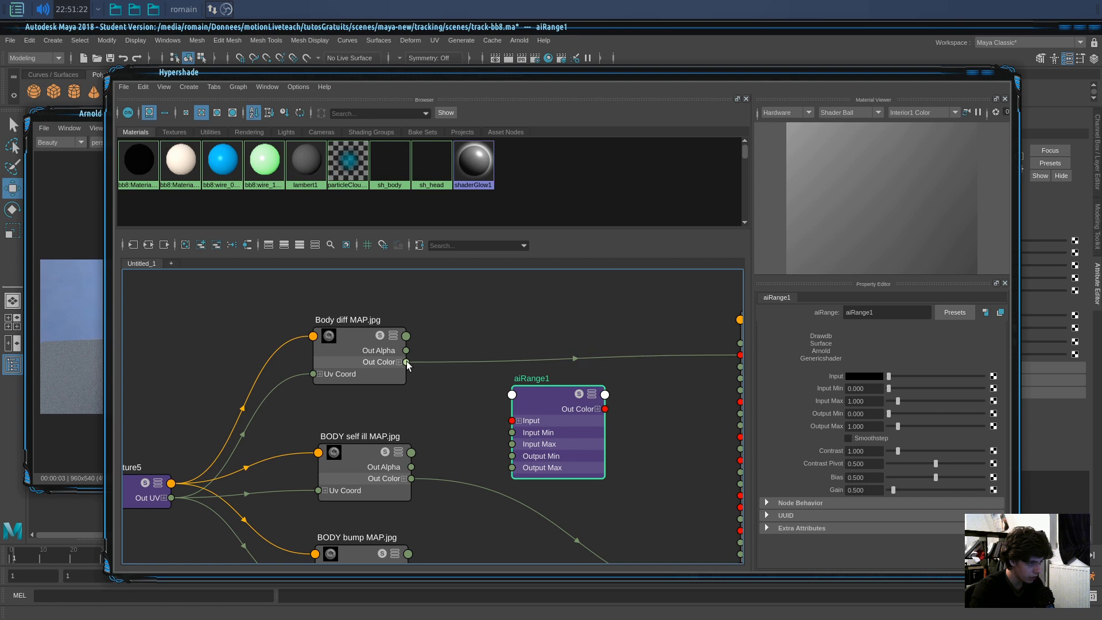
pyautogui.moveTo(478, 428); pyautogui.dragTo(513, 422)
pyautogui.keyDown('alt'); pyautogui.moveTo(633, 443); pyautogui.dragTo(493, 431, button='middle'); pyautogui.keyUp('alt')
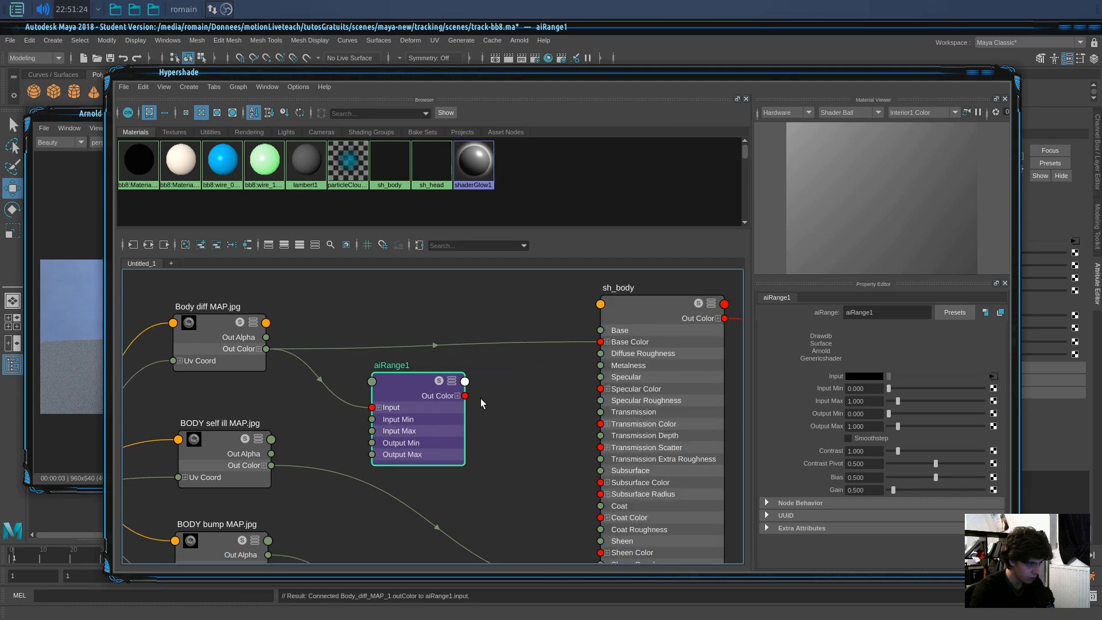
# Try connecting aiRange1's Out Color R to sh_body's Specular Roughness, and delete that connection.
pyautogui.click(458, 396)
pyautogui.moveTo(547, 419); pyautogui.dragTo(600, 400)
pyautogui.moveTo(432, 377); pyautogui.dragTo(460, 367)
pyautogui.click(549, 401)
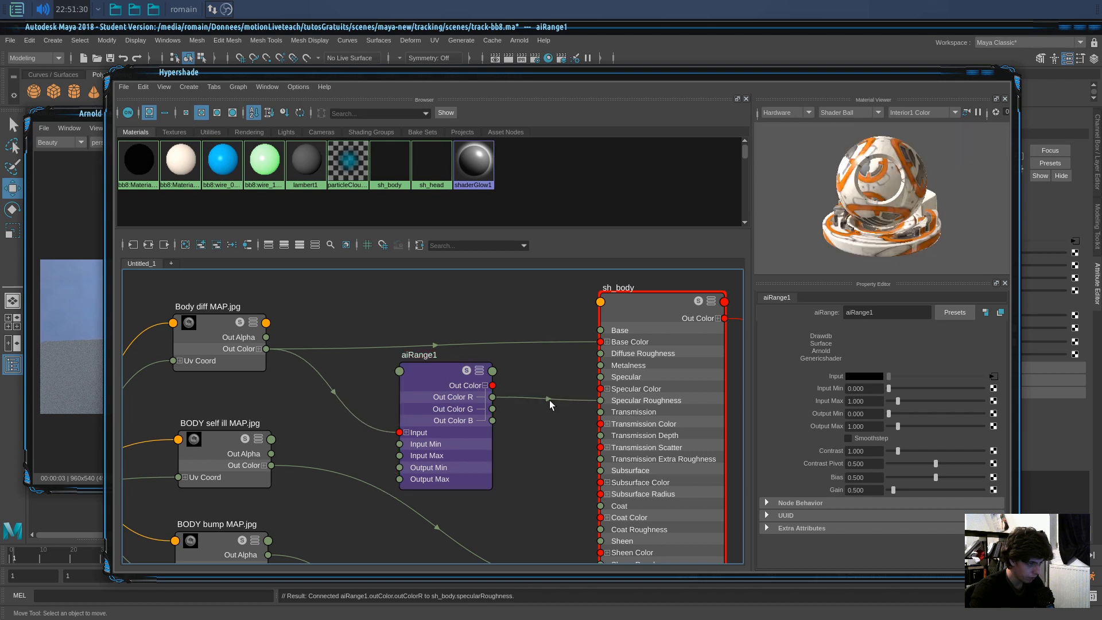
pyautogui.press('Delete')
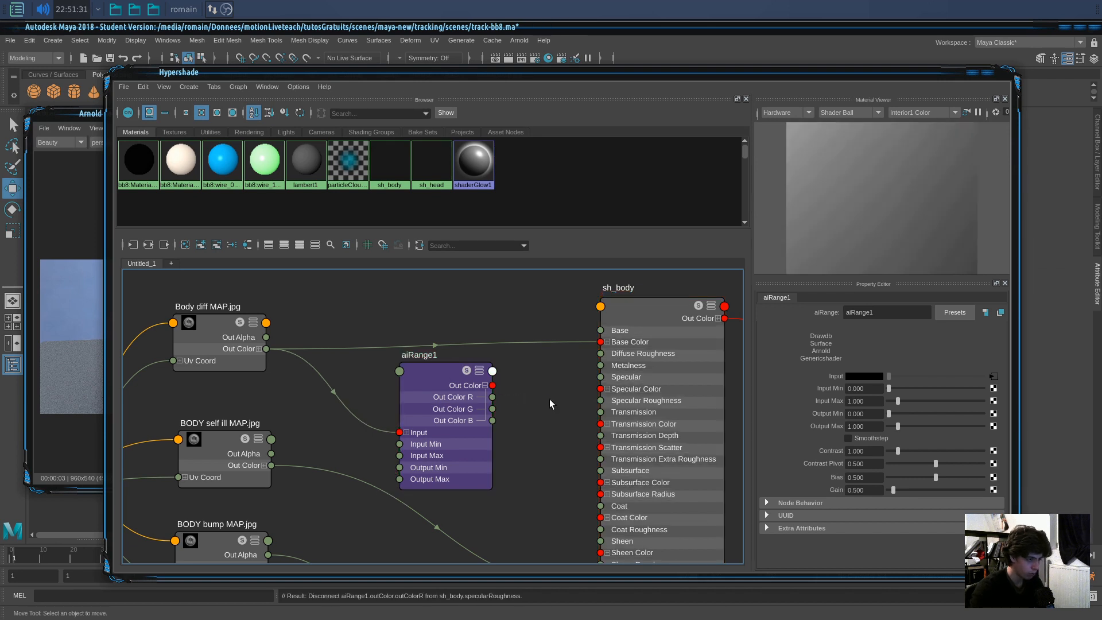
# Connect aiRange1's Out Color to sh_body's Base Color and move the Hypershade aside to uncover the render.
pyautogui.click(434, 380)
pyautogui.click(465, 370)
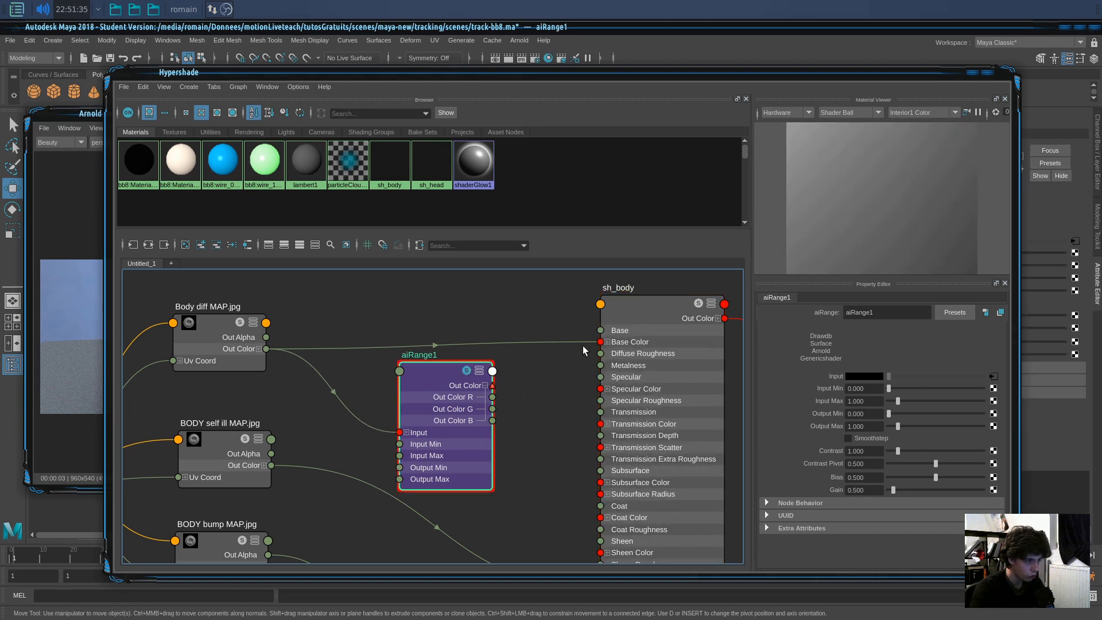
pyautogui.click(467, 369)
pyautogui.moveTo(492, 385); pyautogui.dragTo(621, 340)
pyautogui.moveTo(484, 73); pyautogui.dragTo(825, 72)
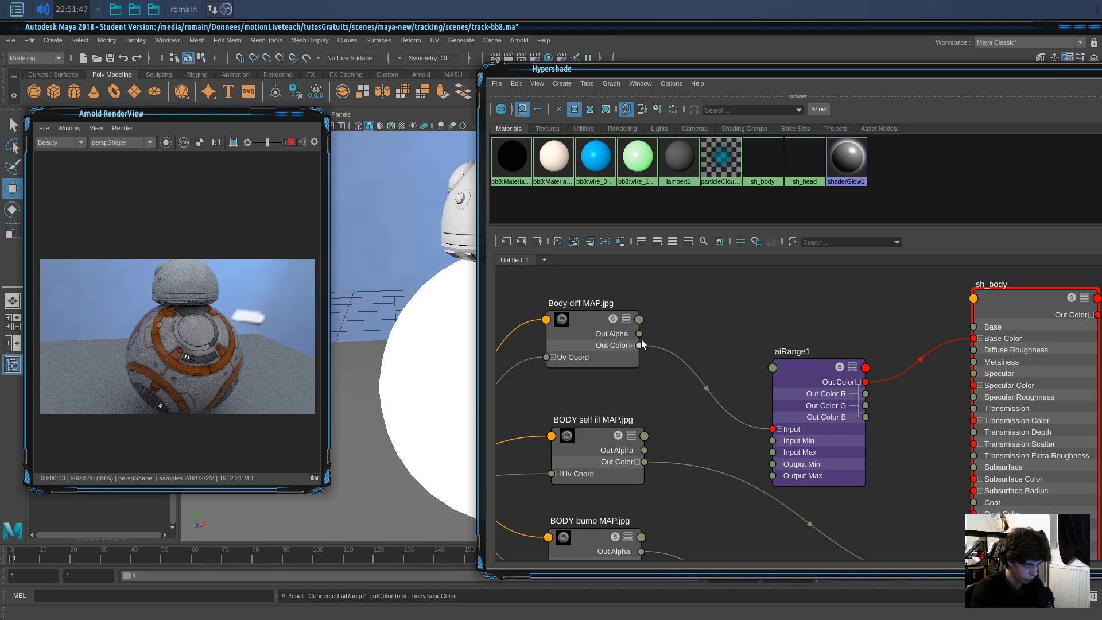
# Try feeding single channels of Body diff MAP into aiRange1's Input, and expand the texture's Out Color and the node's Input channels.
pyautogui.moveTo(639, 336); pyautogui.dragTo(763, 407)
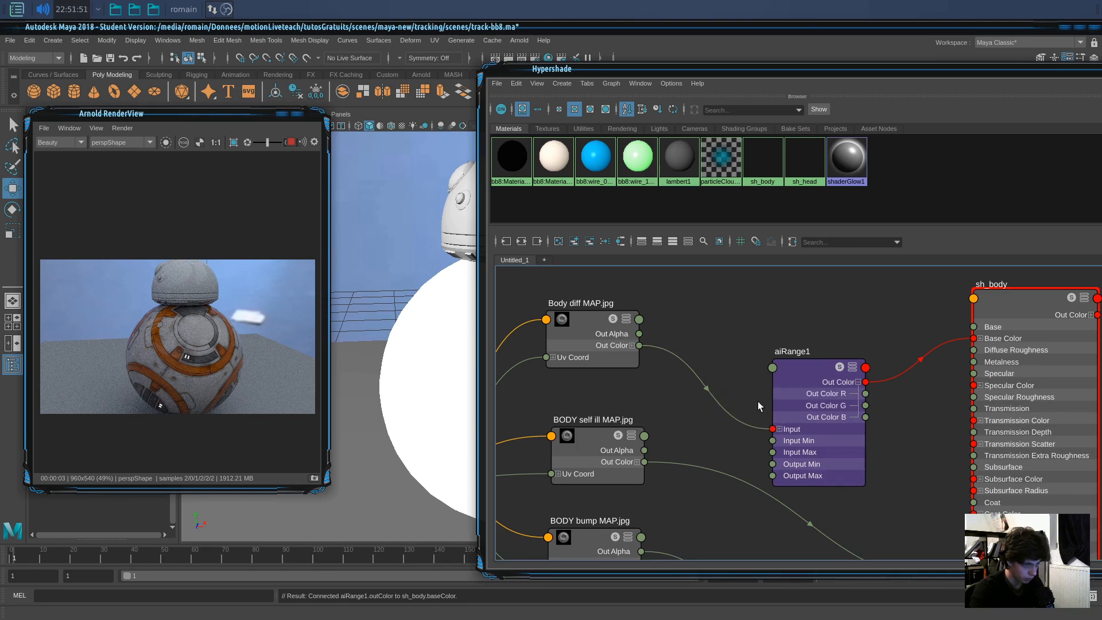
pyautogui.click(631, 345)
pyautogui.moveTo(749, 423); pyautogui.dragTo(772, 429)
pyautogui.click(779, 429)
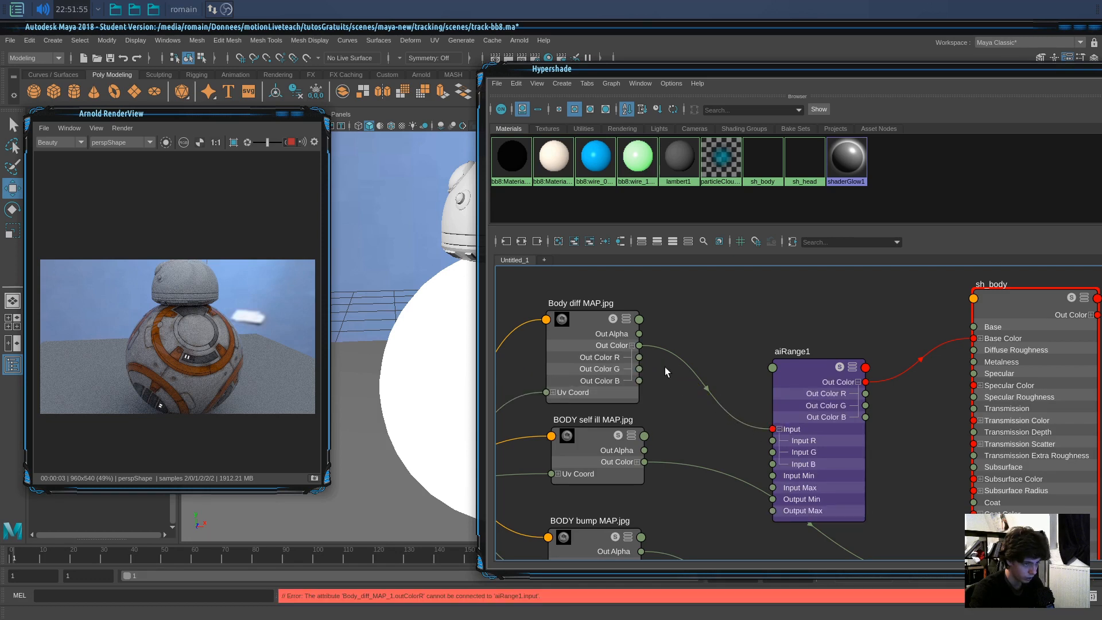
# Connect Body diff MAP.jpg's Out Color R to aiRange1's Input R, Input G and Input B, and reposition aiRange1 nearer the texture.
pyautogui.moveTo(646, 362); pyautogui.dragTo(773, 442)
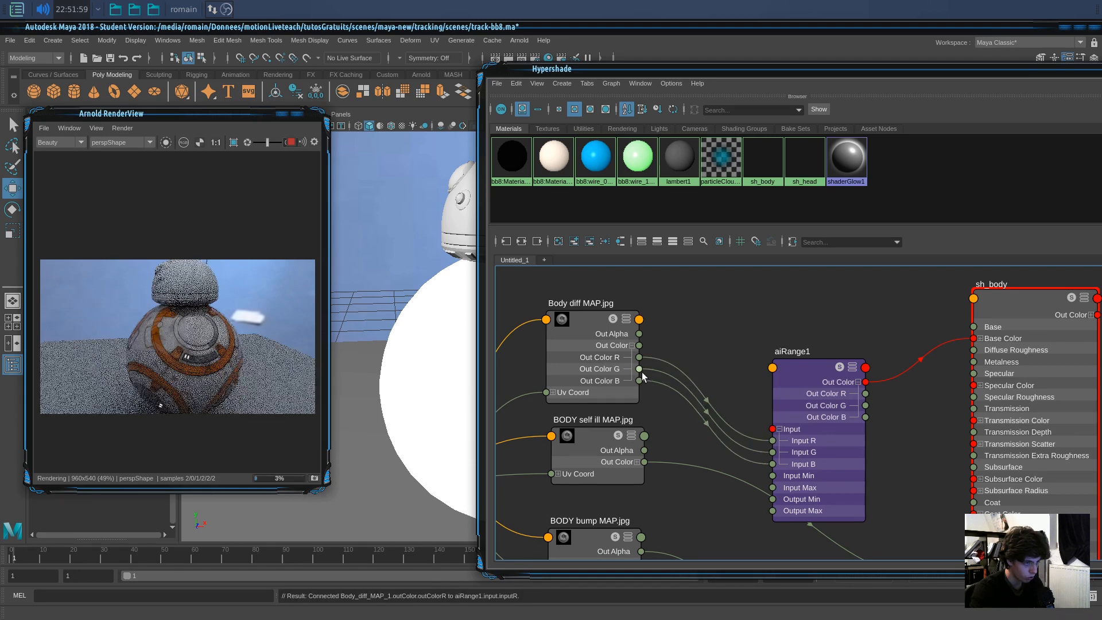
pyautogui.moveTo(639, 369); pyautogui.dragTo(772, 452)
pyautogui.moveTo(724, 401); pyautogui.dragTo(771, 452)
pyautogui.moveTo(639, 369); pyautogui.dragTo(772, 464)
pyautogui.moveTo(802, 381); pyautogui.dragTo(747, 327)
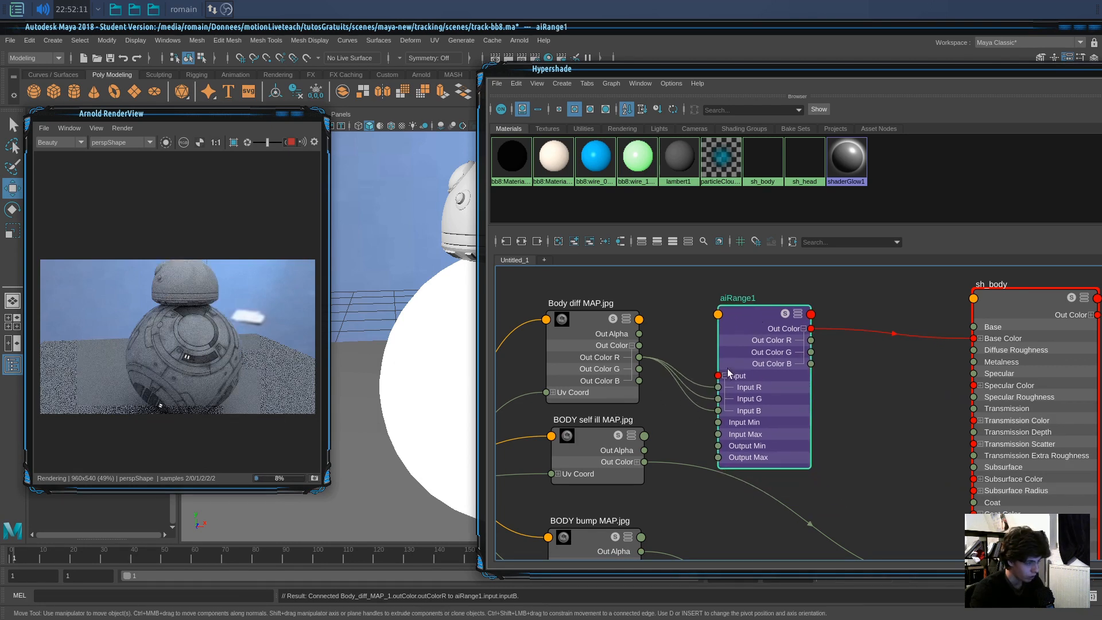
# Close Hypershade's Browser and Material Viewer, then resize and move its window to show both the Property Editor and the render.
pyautogui.moveTo(814, 73); pyautogui.dragTo(488, 73)
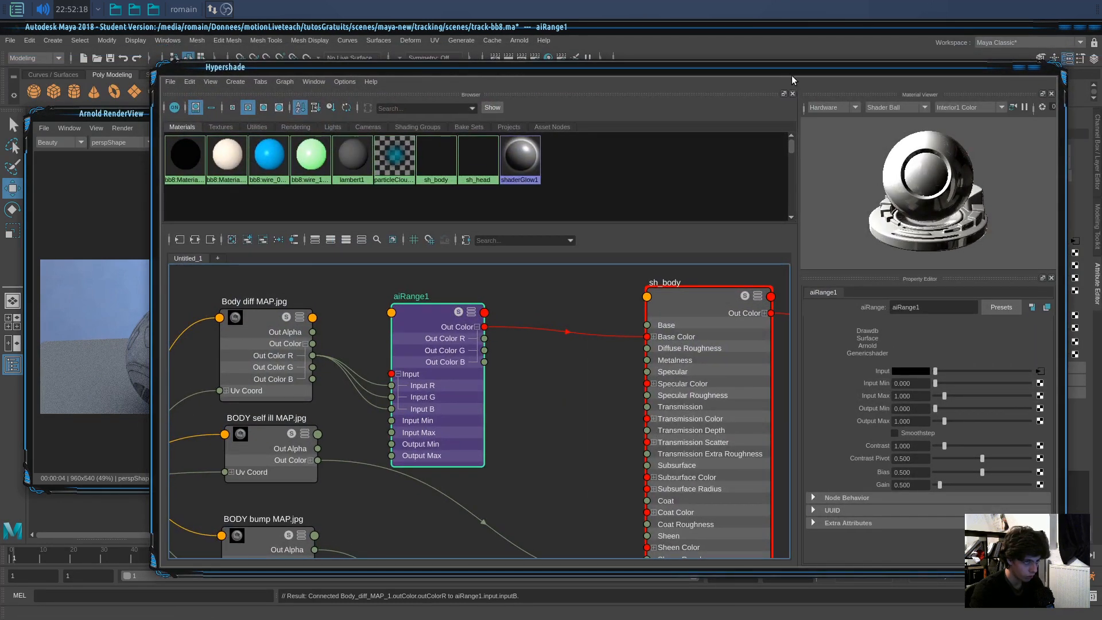
pyautogui.click(791, 93)
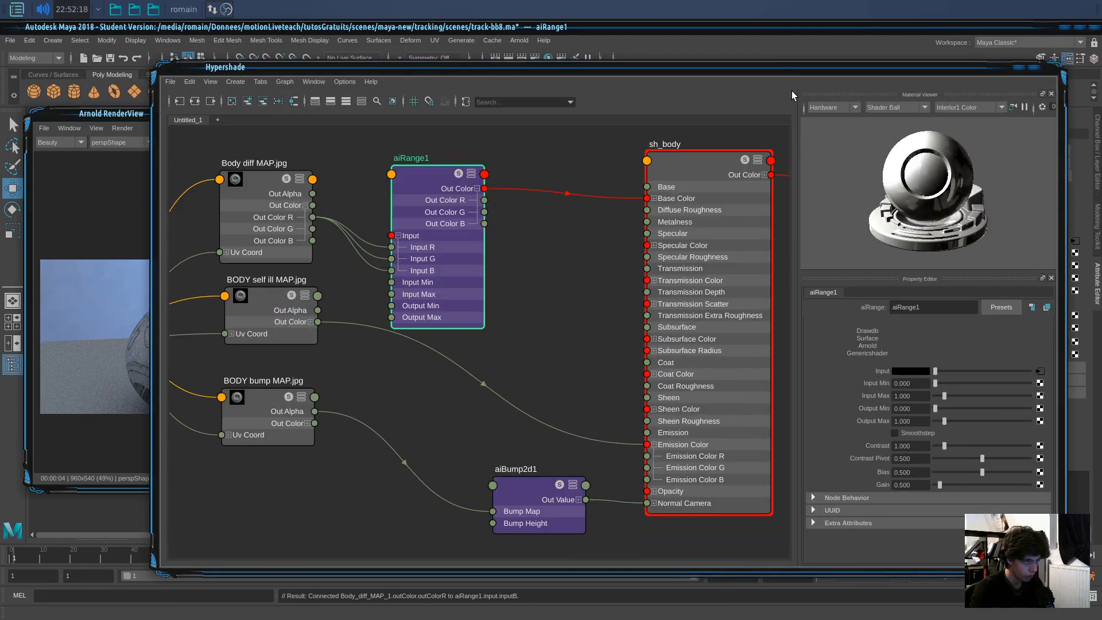
pyautogui.click(1051, 94)
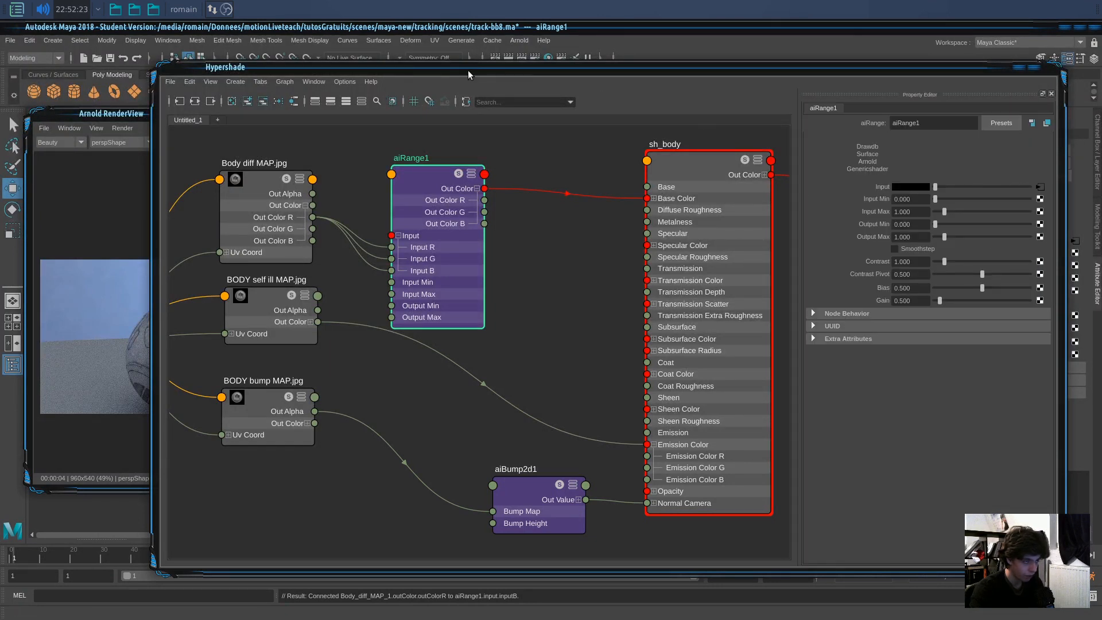
pyautogui.moveTo(464, 72); pyautogui.dragTo(491, 71)
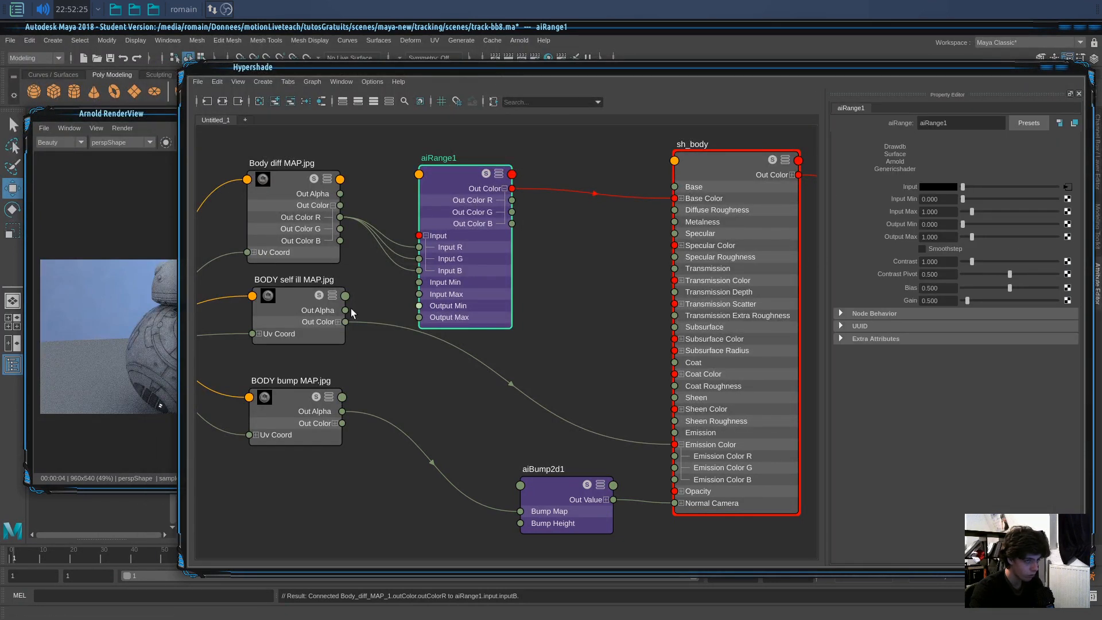
pyautogui.moveTo(185, 336); pyautogui.dragTo(373, 336)
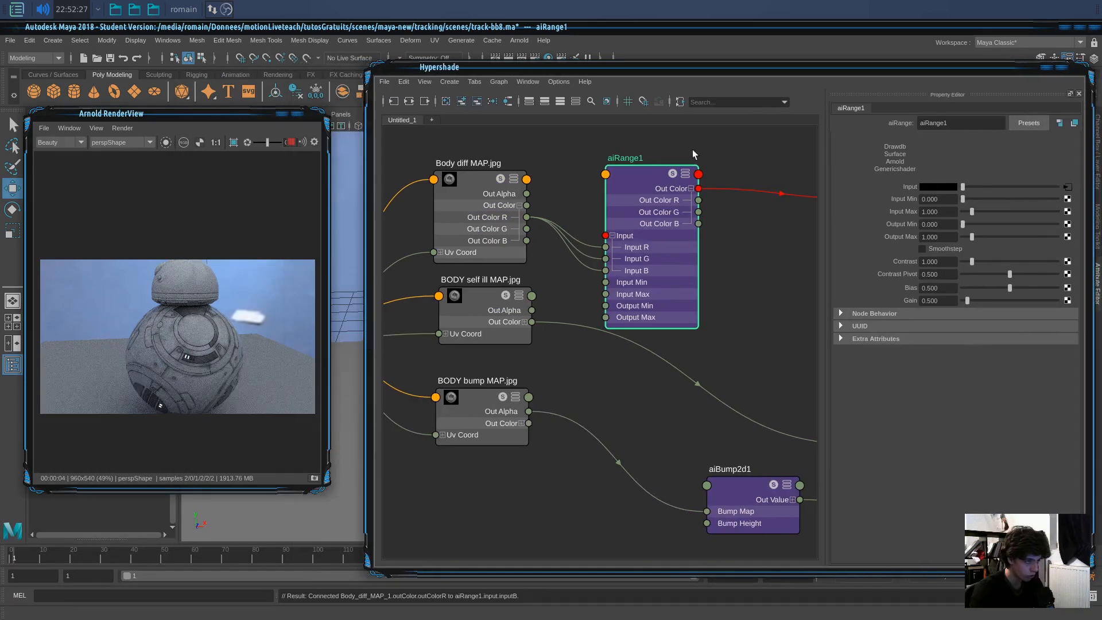
pyautogui.moveTo(707, 70); pyautogui.dragTo(693, 68)
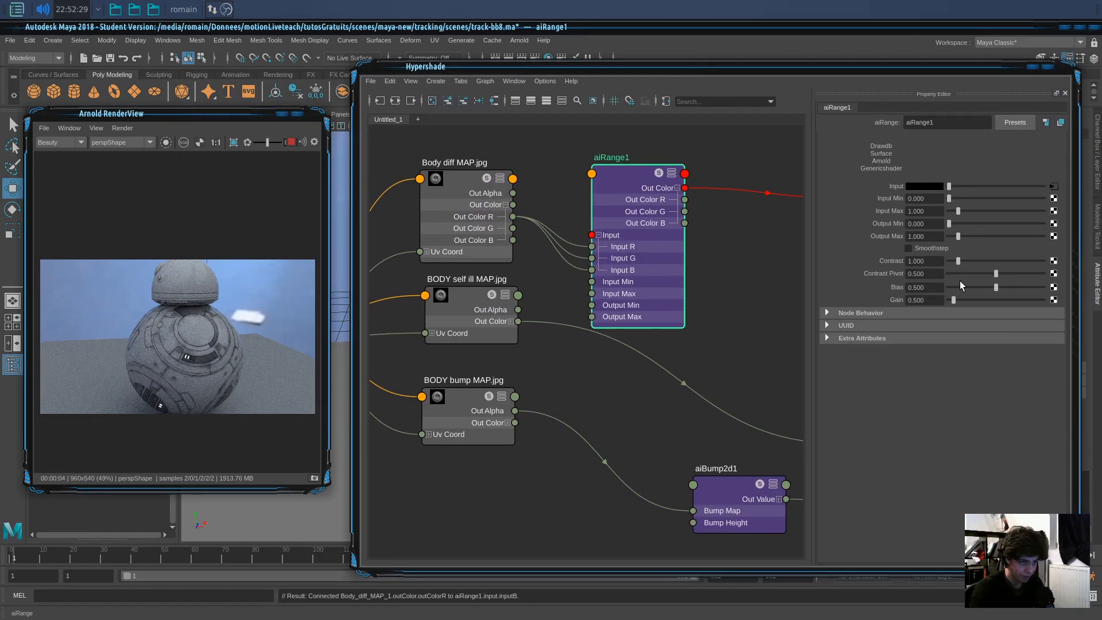
# Set aiRange1's Contrast to about 1.534, Input Min to about 0.307 and Input Max to about 0.675.
pyautogui.moveTo(962, 264)
pyautogui.mouseDown()
pyautogui.moveTo(995, 266)
pyautogui.moveTo(962, 269)
pyautogui.mouseUp()
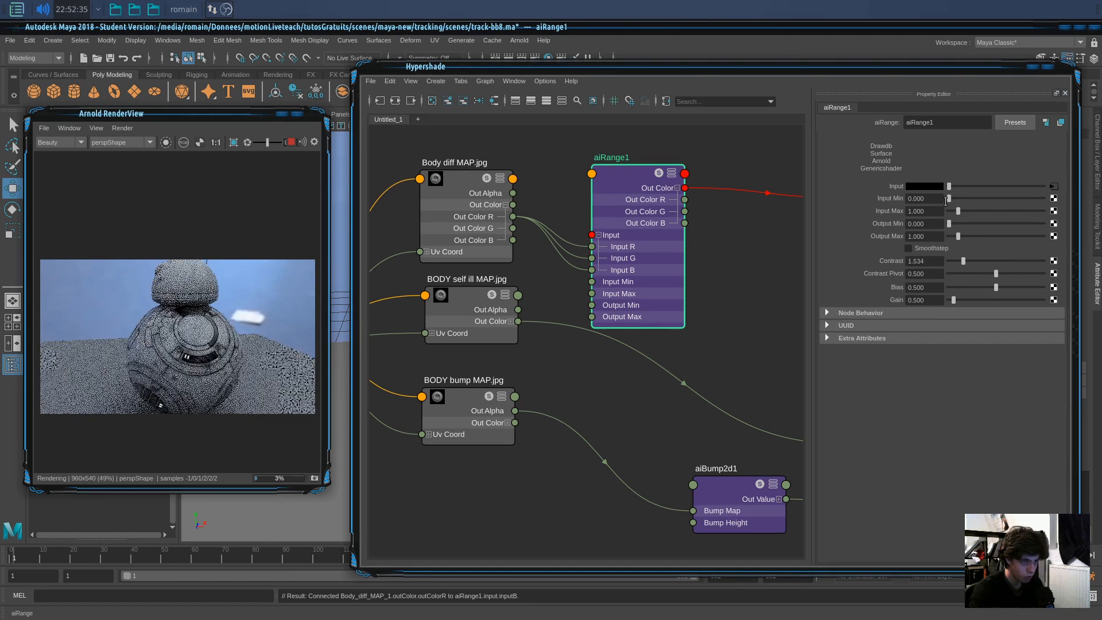
pyautogui.moveTo(947, 199); pyautogui.dragTo(956, 215)
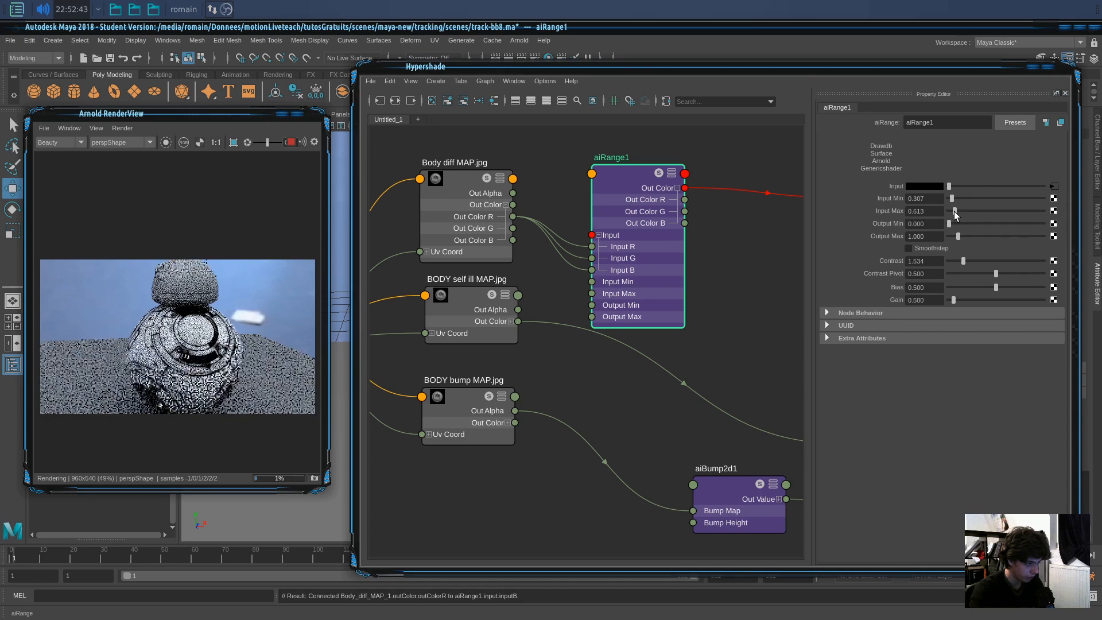
# Delete the connection between aiRange1's Out Color and sh_body's Base Color.
pyautogui.keyDown('alt'); pyautogui.moveTo(744, 308); pyautogui.dragTo(593, 336, button='middle'); pyautogui.keyUp('alt')
pyautogui.scroll(-4, 626, 363)
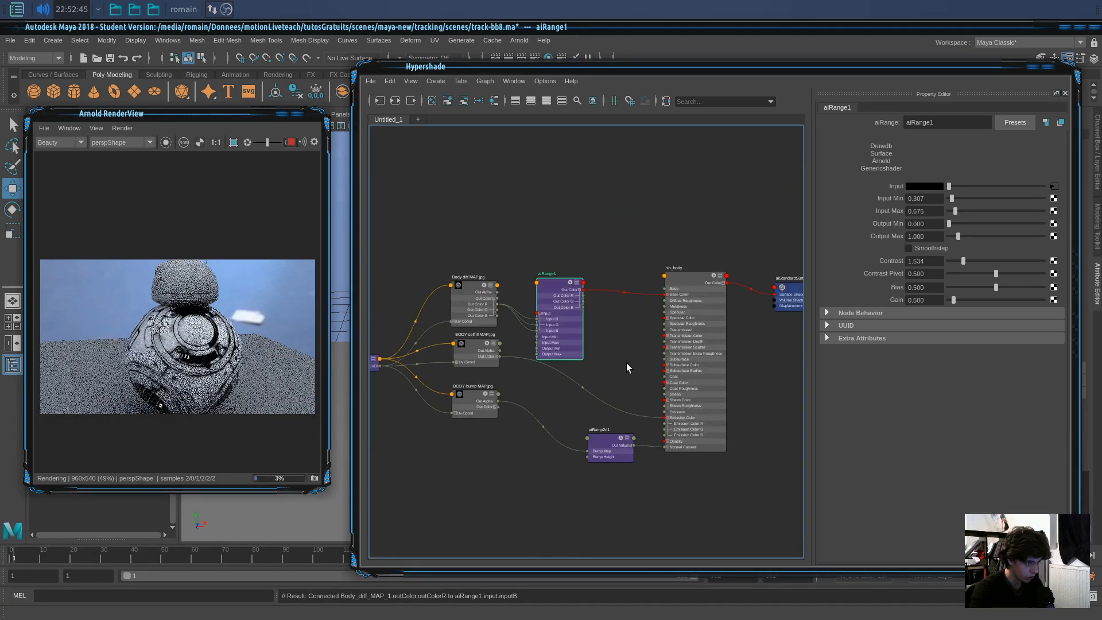
pyautogui.scroll(2, 625, 363)
pyautogui.click(614, 270)
pyautogui.press('Delete')
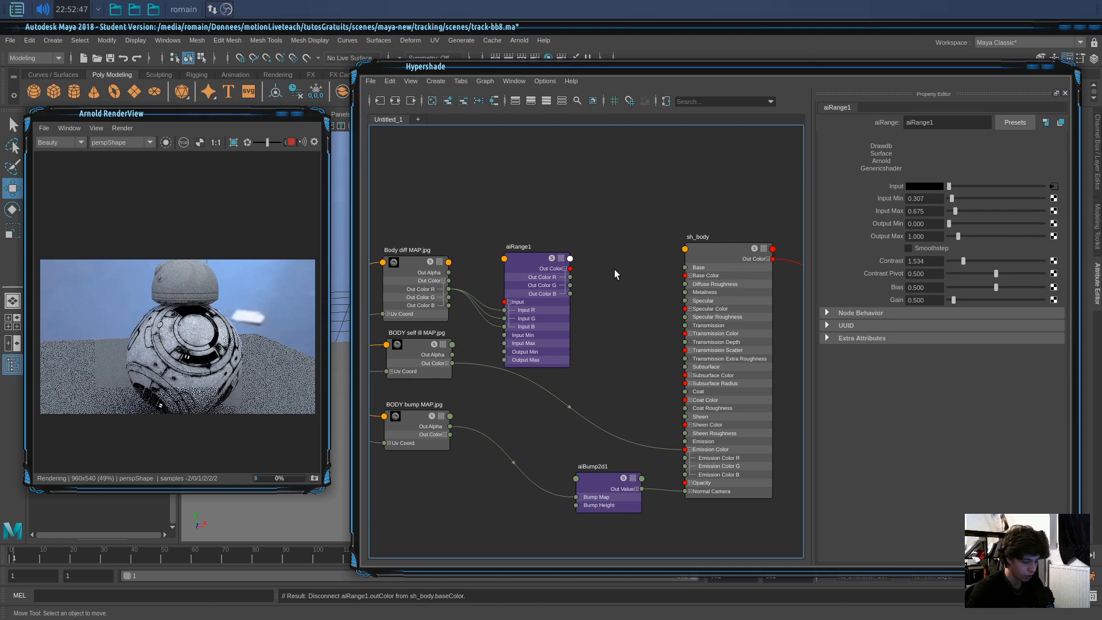
# Connect aiRange1's Out Color R to sh_body's Specular Roughness and Body diff MAP.jpg's Out Color to its Base Color.
pyautogui.moveTo(570, 268); pyautogui.dragTo(618, 282)
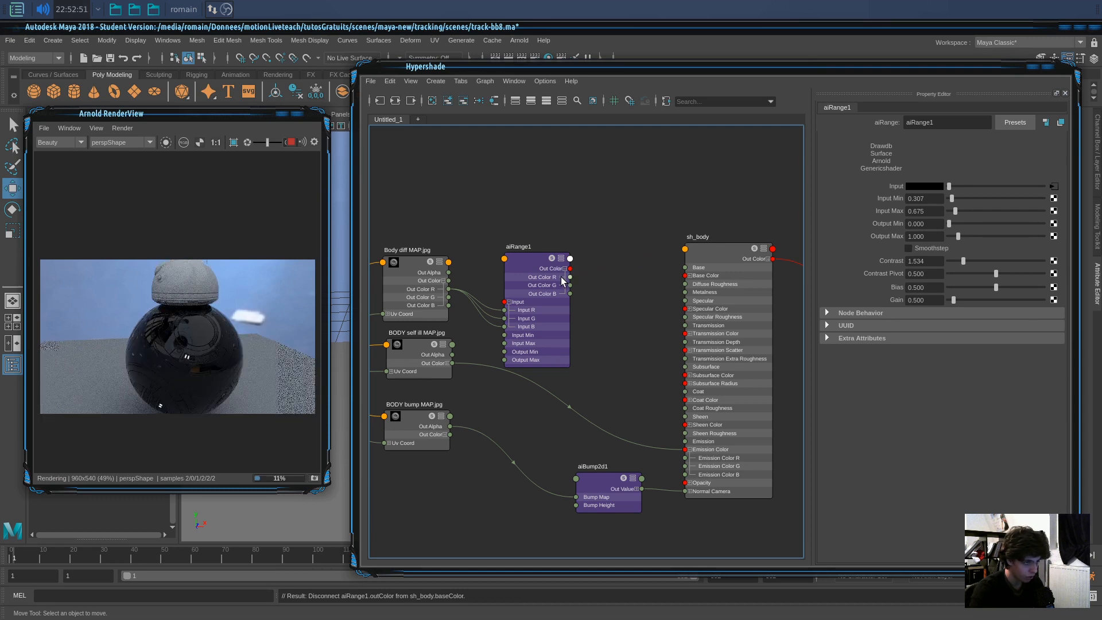
pyautogui.moveTo(662, 313); pyautogui.dragTo(685, 317)
pyautogui.moveTo(521, 260); pyautogui.dragTo(545, 296)
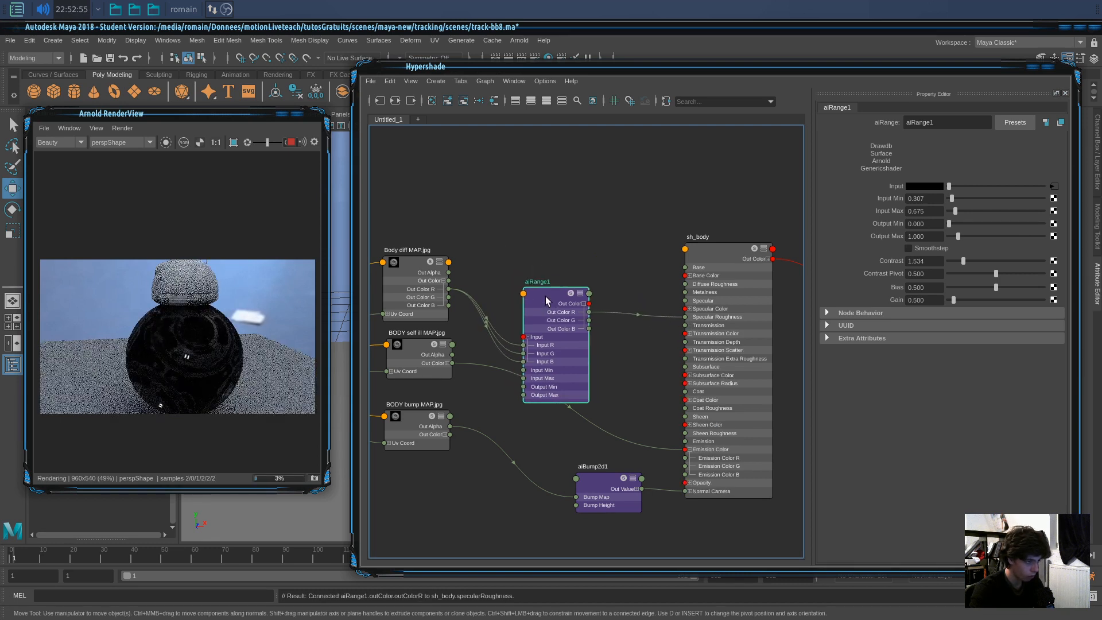
pyautogui.keyDown('alt'); pyautogui.moveTo(486, 278); pyautogui.dragTo(509, 280, button='middle'); pyautogui.keyUp('alt')
pyautogui.moveTo(471, 283); pyautogui.dragTo(706, 279)
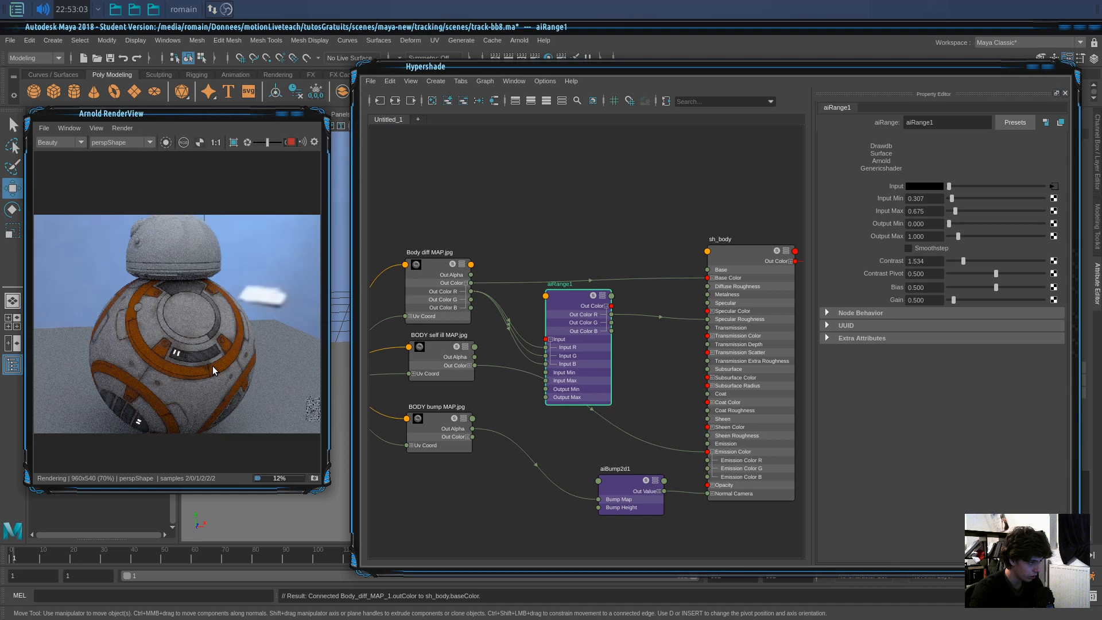
# Create an Arnold area light beside the droid, turned about -38° around Y, and scale it uniformly to about 0.53.
pyautogui.moveTo(466, 70); pyautogui.dragTo(728, 65)
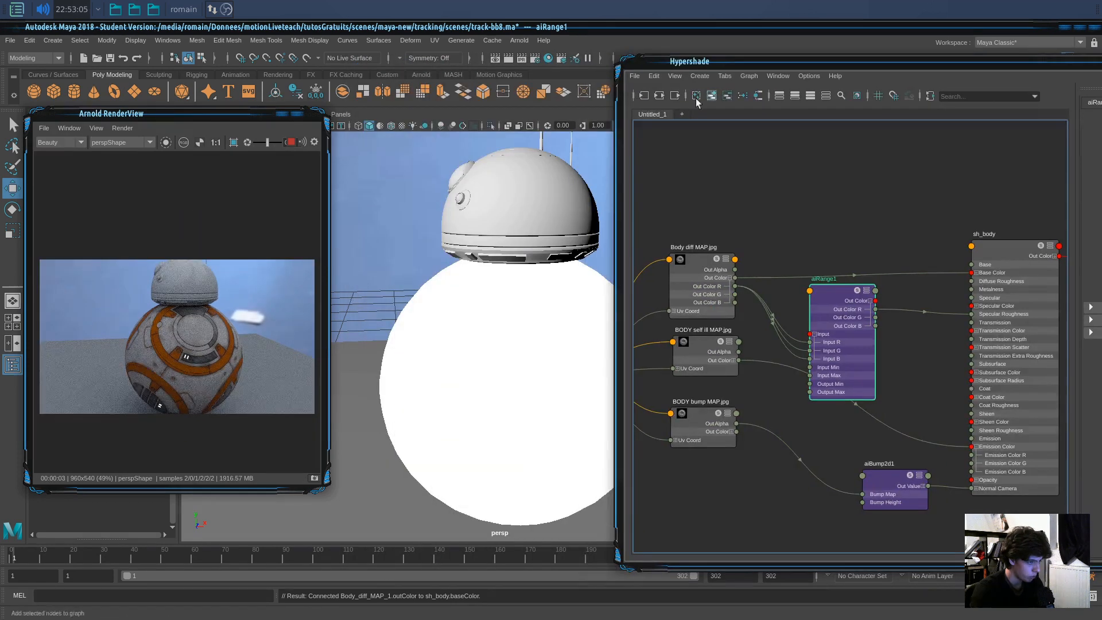
pyautogui.moveTo(445, 378)
pyautogui.keyDown('alt'); pyautogui.mouseDown()
pyautogui.moveTo(428, 376)
pyautogui.moveTo(440, 378)
pyautogui.moveTo(423, 390)
pyautogui.moveTo(471, 342)
pyautogui.moveTo(446, 360)
pyautogui.mouseUp(); pyautogui.keyUp('alt')
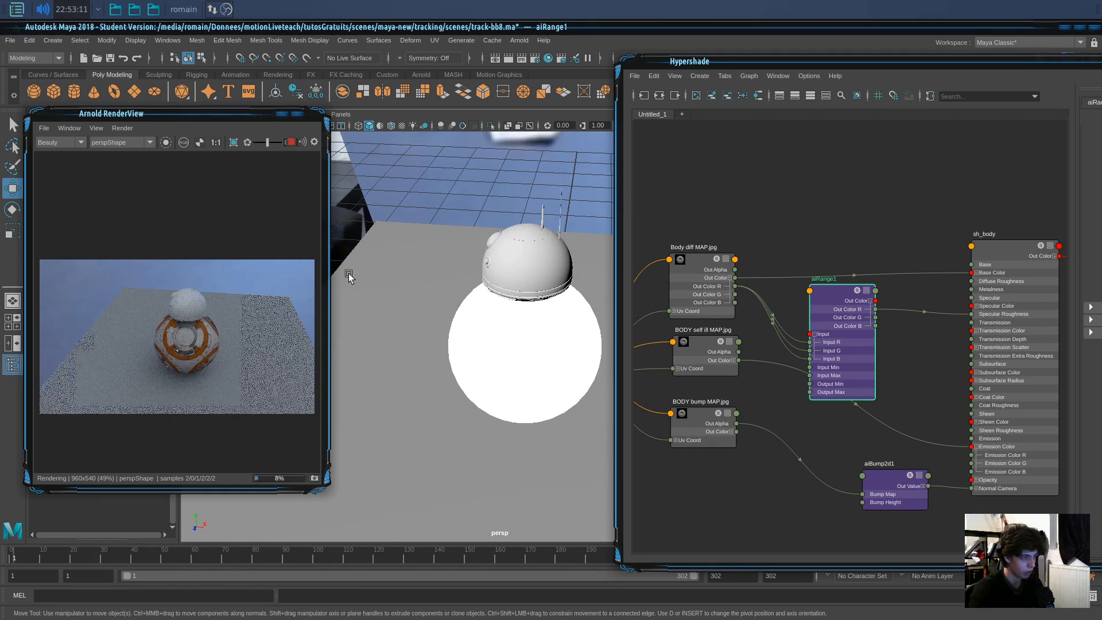
pyautogui.click(518, 40)
pyautogui.moveTo(568, 98)
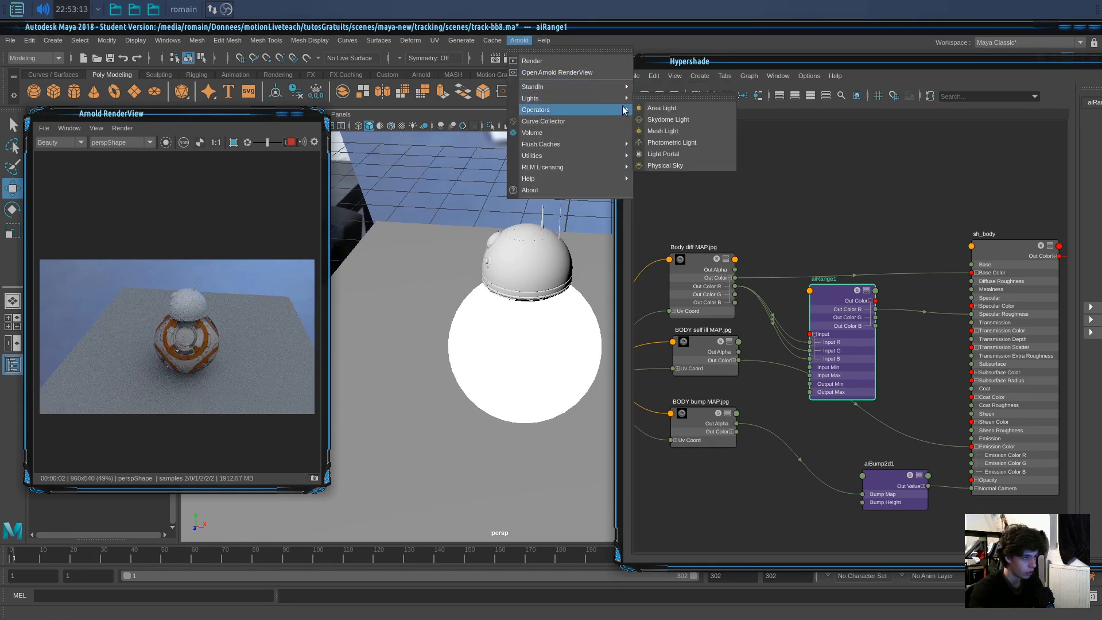
pyautogui.click(660, 109)
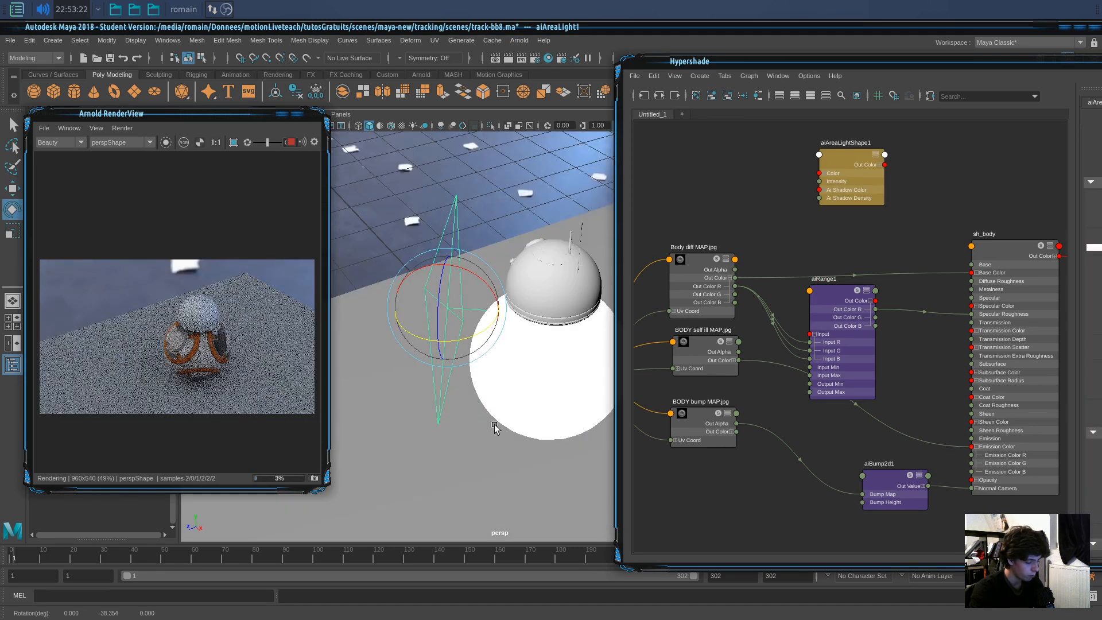
pyautogui.press('r')
pyautogui.moveTo(544, 461); pyautogui.dragTo(458, 328, button='middle')
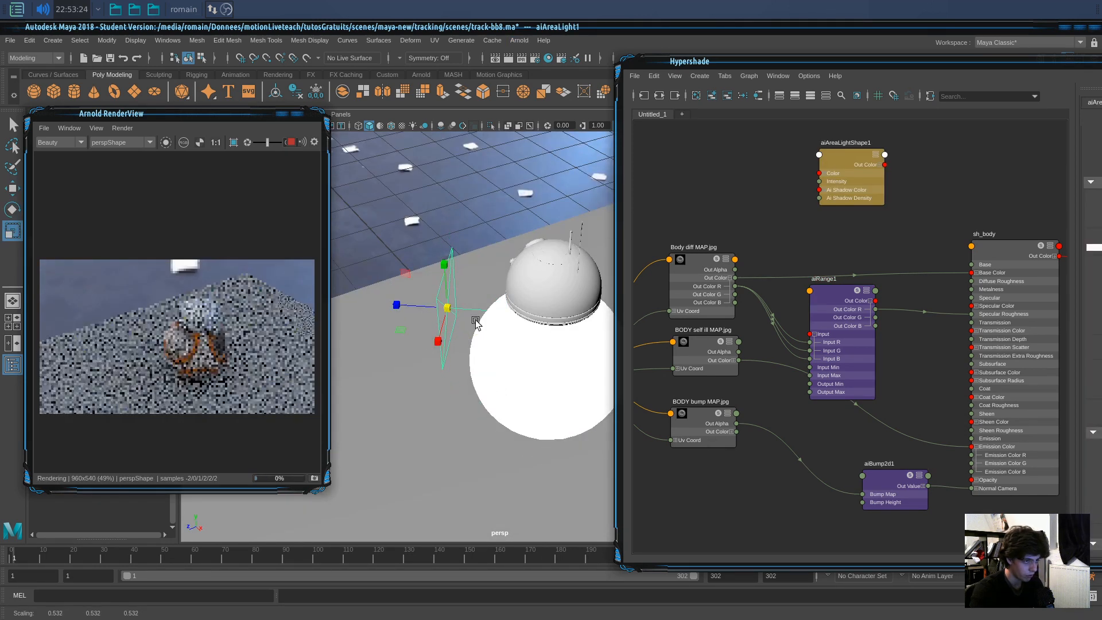
# Try exposures of 10 and 2 on the area light, and set its Exposure to 4.
pyautogui.moveTo(648, 62); pyautogui.dragTo(1101, 58)
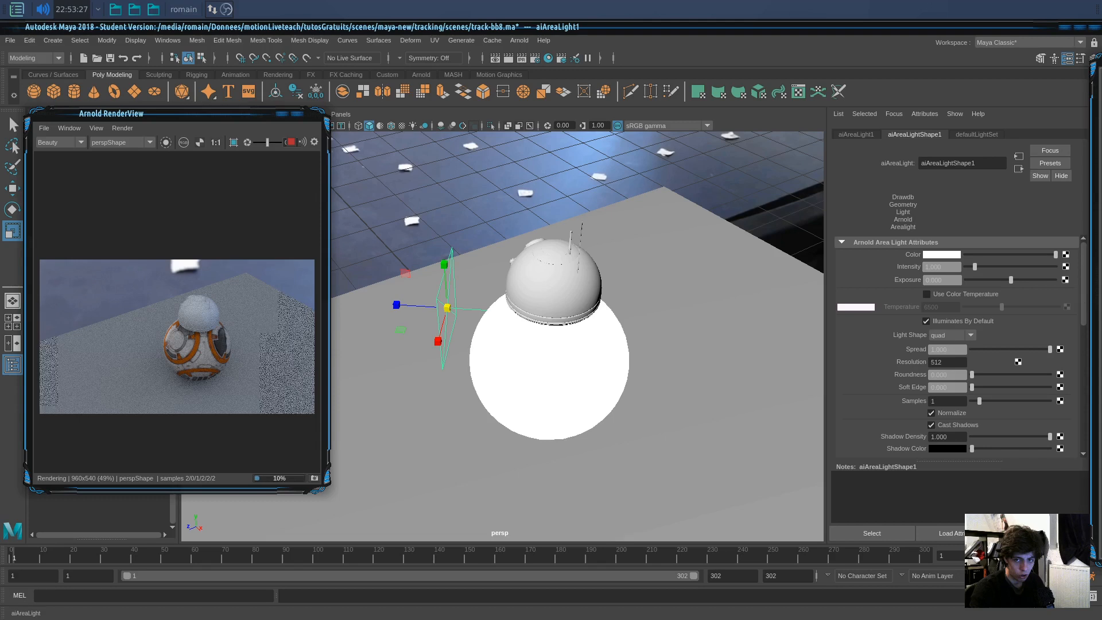
pyautogui.moveTo(959, 278); pyautogui.dragTo(855, 272)
pyautogui.write('10')
pyautogui.press('Return')
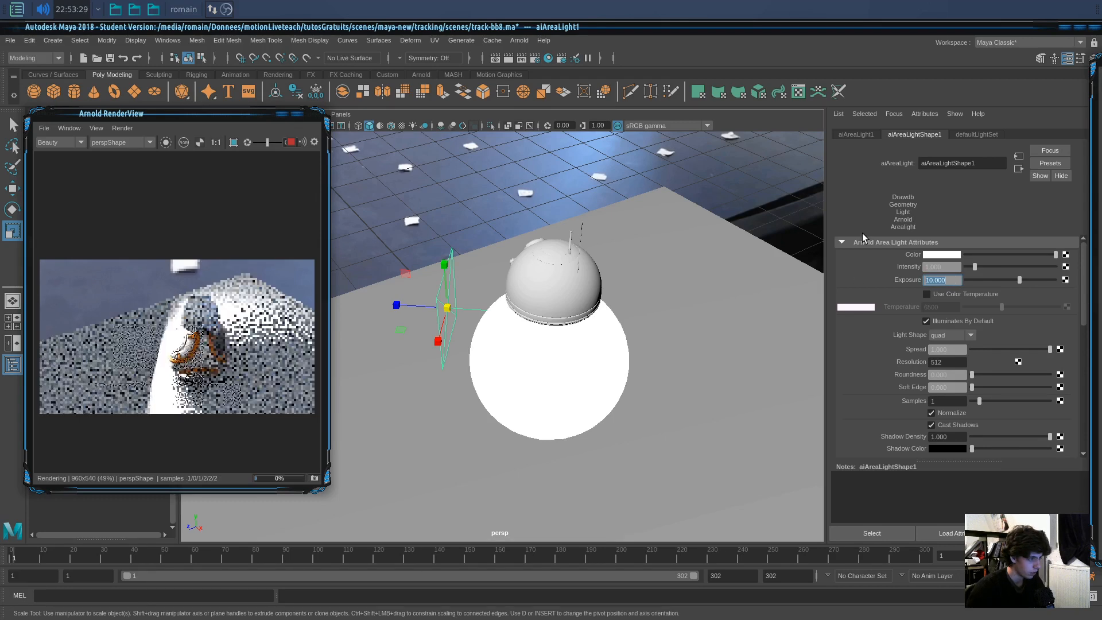
pyautogui.write('2')
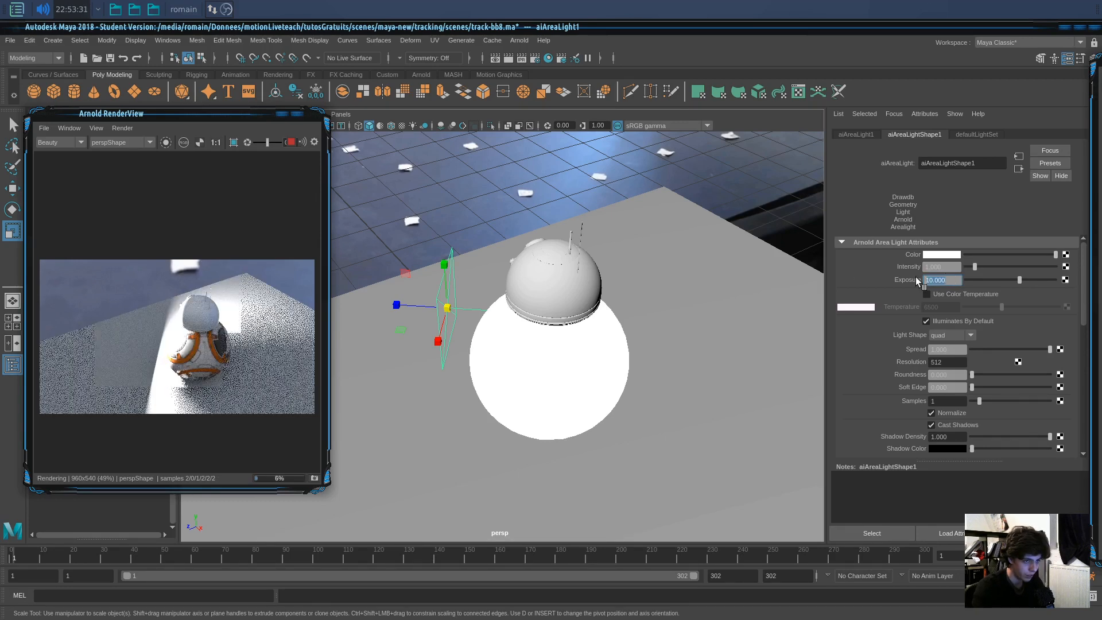
pyautogui.press('Return')
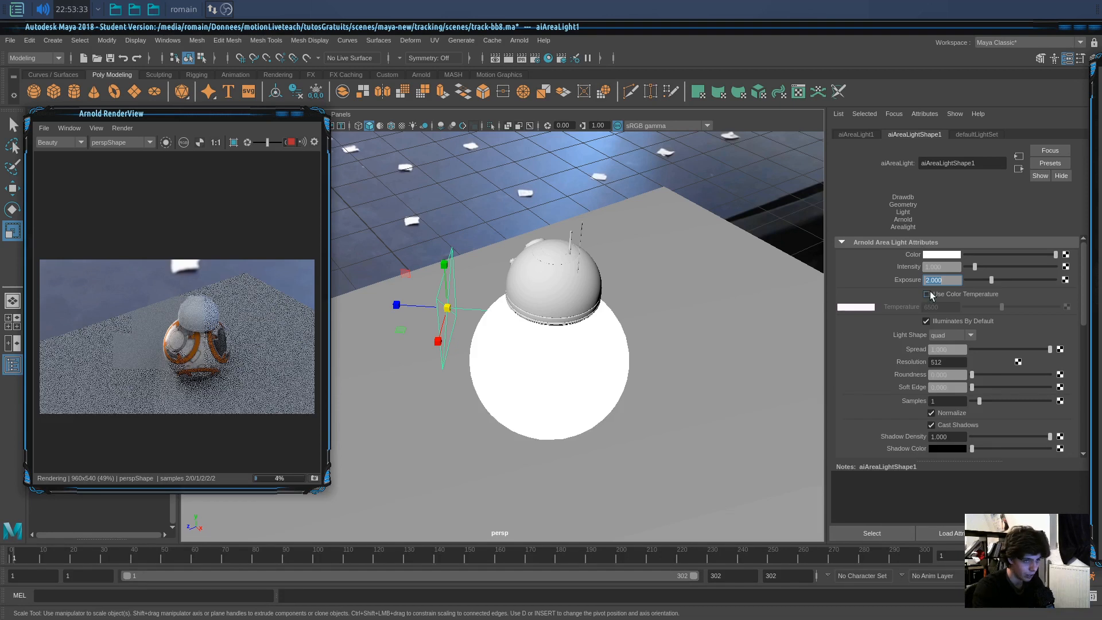
pyautogui.write('4')
pyautogui.press('Return')
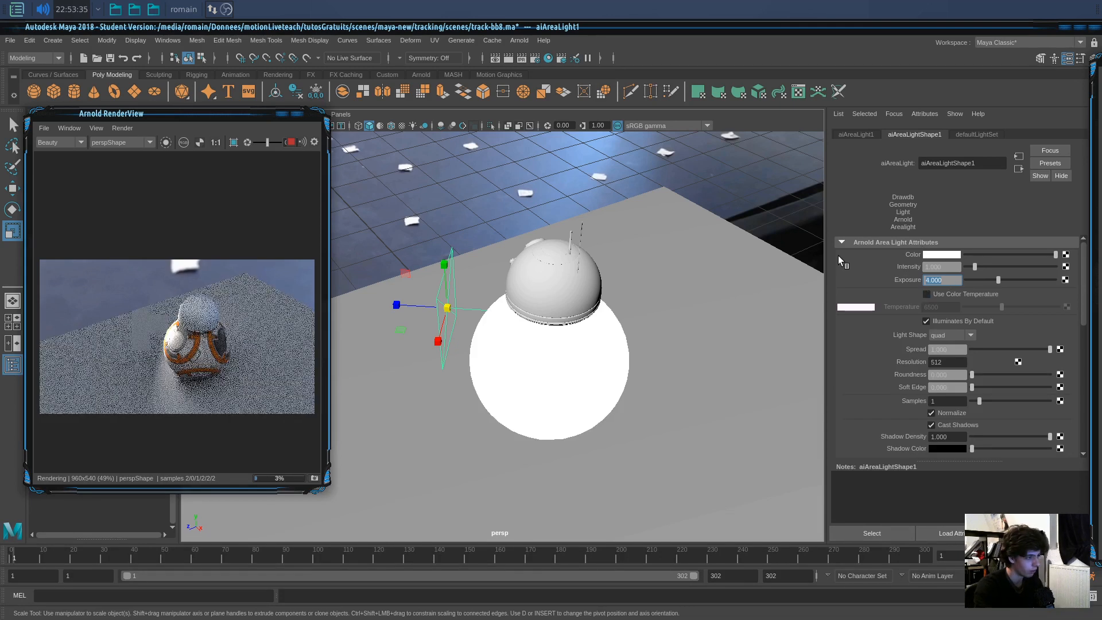
# Frame the droid's body close up from a new angle and bring Hypershade back beside the render.
pyautogui.scroll(3, 554, 393)
pyautogui.keyDown('alt'); pyautogui.moveTo(553, 393); pyautogui.dragTo(578, 356); pyautogui.keyUp('alt')
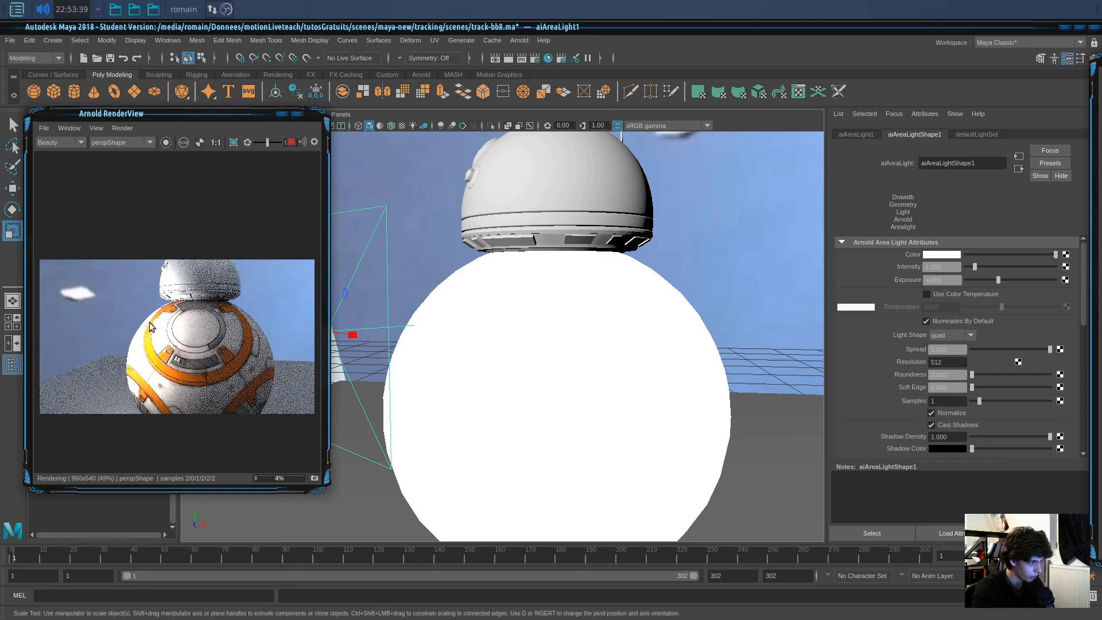
pyautogui.keyDown('alt'); pyautogui.moveTo(516, 395); pyautogui.dragTo(892, 394); pyautogui.keyUp('alt')
pyautogui.moveTo(1101, 59); pyautogui.dragTo(725, 65)
pyautogui.moveTo(38, 70); pyautogui.dragTo(736, 146)
pyautogui.moveTo(923, 147); pyautogui.dragTo(644, 77)
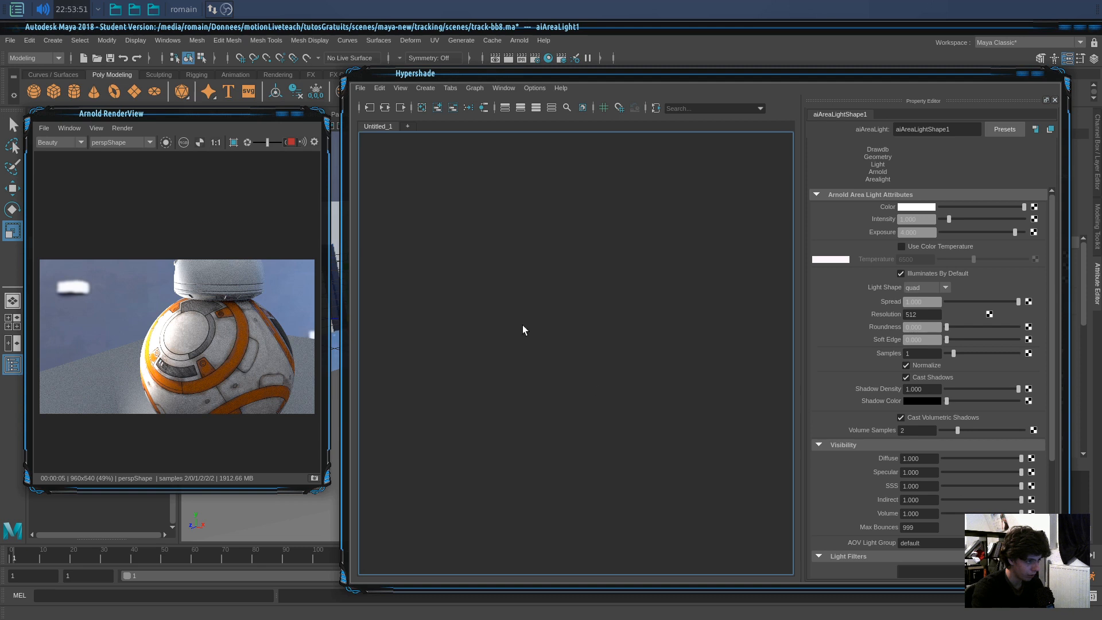
# Select the droid's body and graph the input and output connections of its shading group aiStandardSurface1SG.
pyautogui.click(266, 322)
pyautogui.click(376, 109)
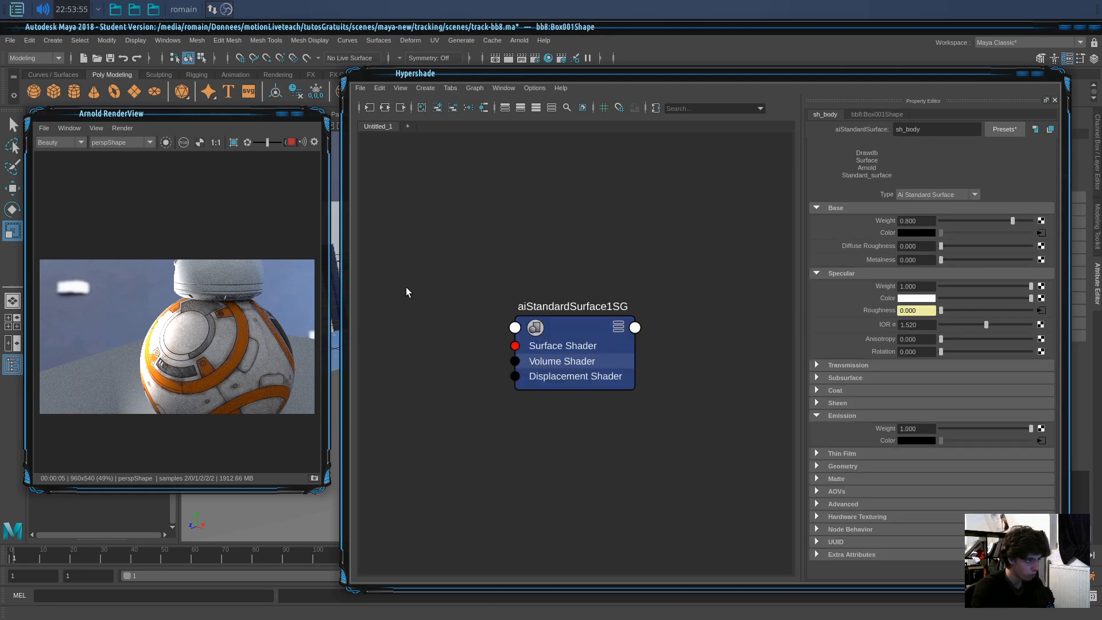
pyautogui.click(570, 337)
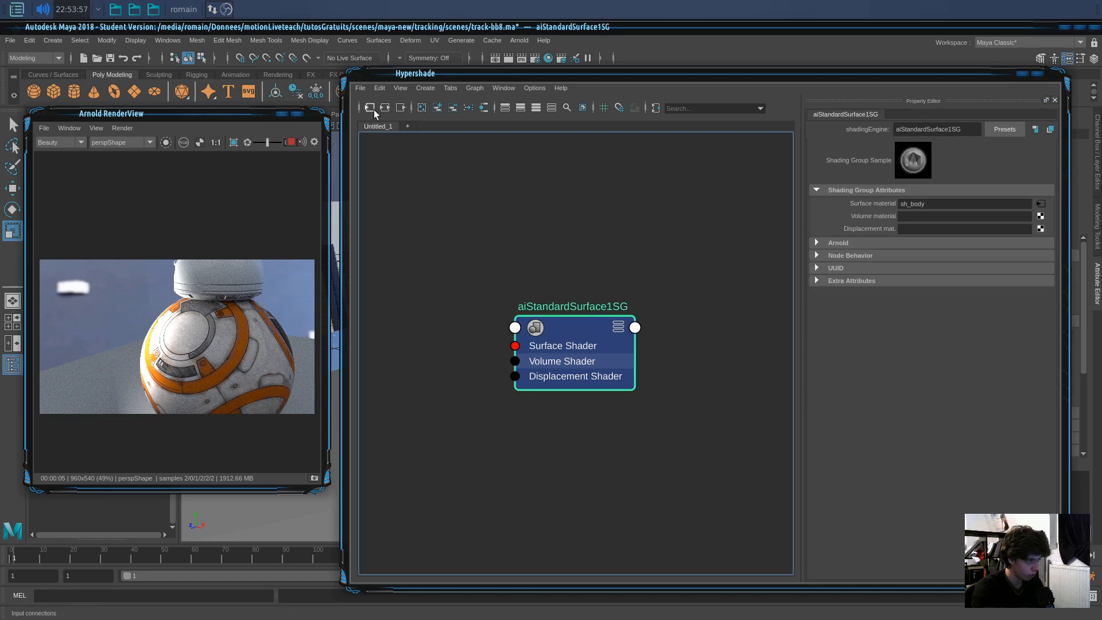
pyautogui.click(254, 302)
pyautogui.moveTo(565, 307); pyautogui.dragTo(566, 309)
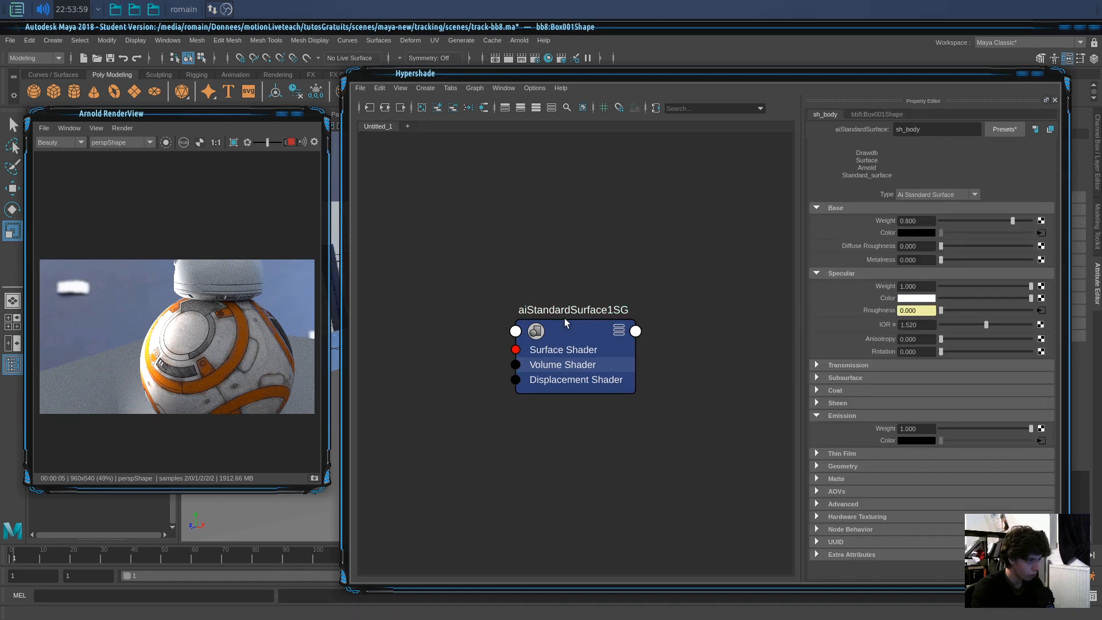
pyautogui.click(386, 108)
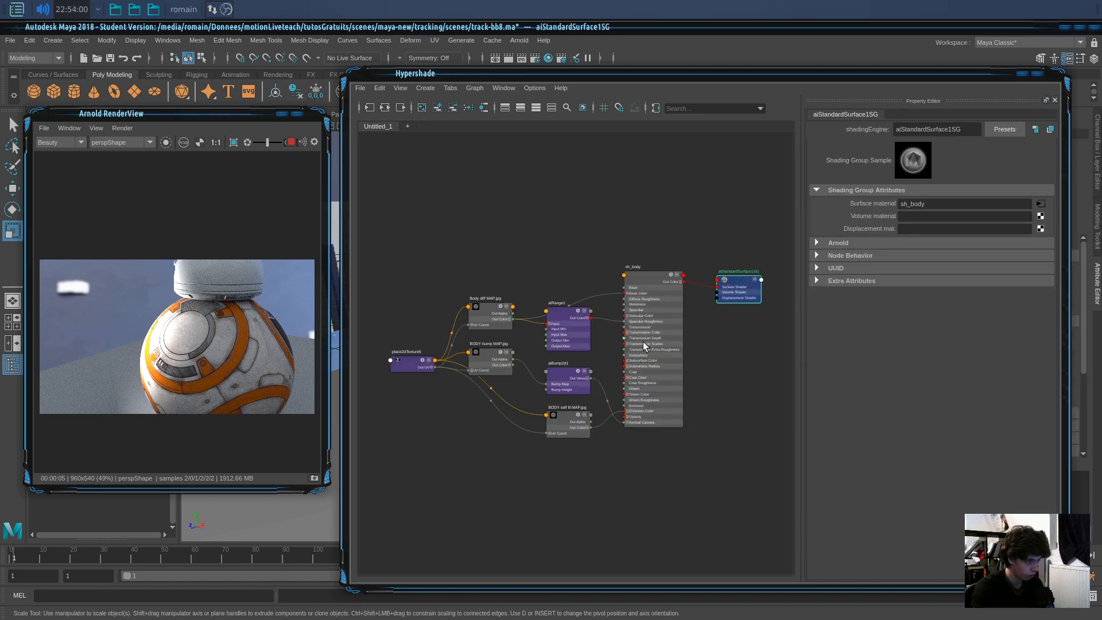
# Select aiRange1 in the body's shader network and set its Input Min to 0.
pyautogui.click(573, 319)
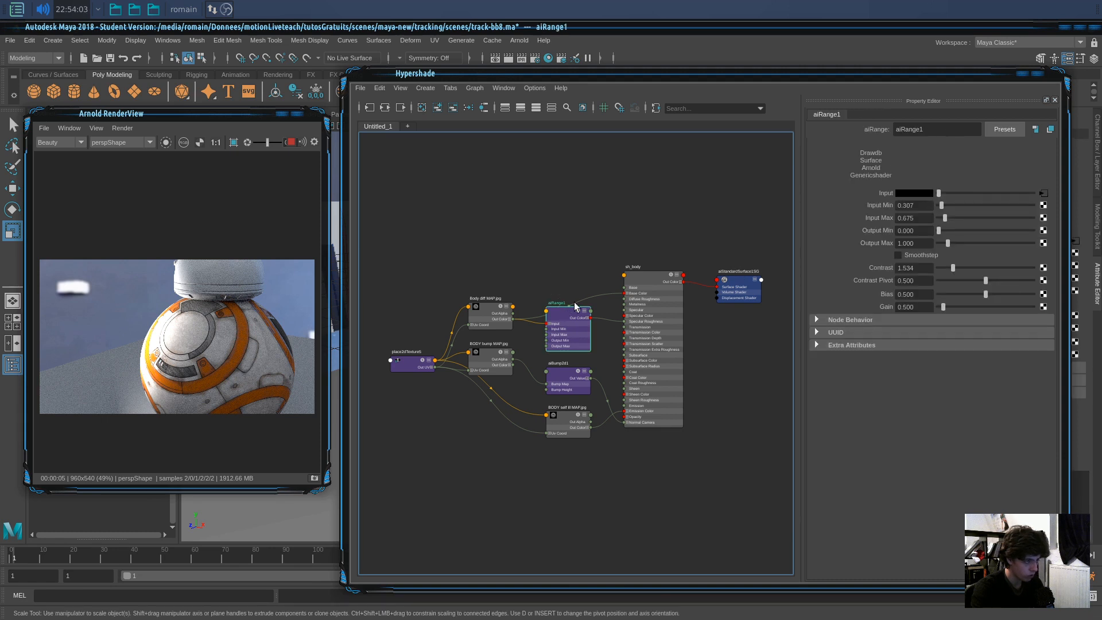
pyautogui.scroll(3, 656, 246)
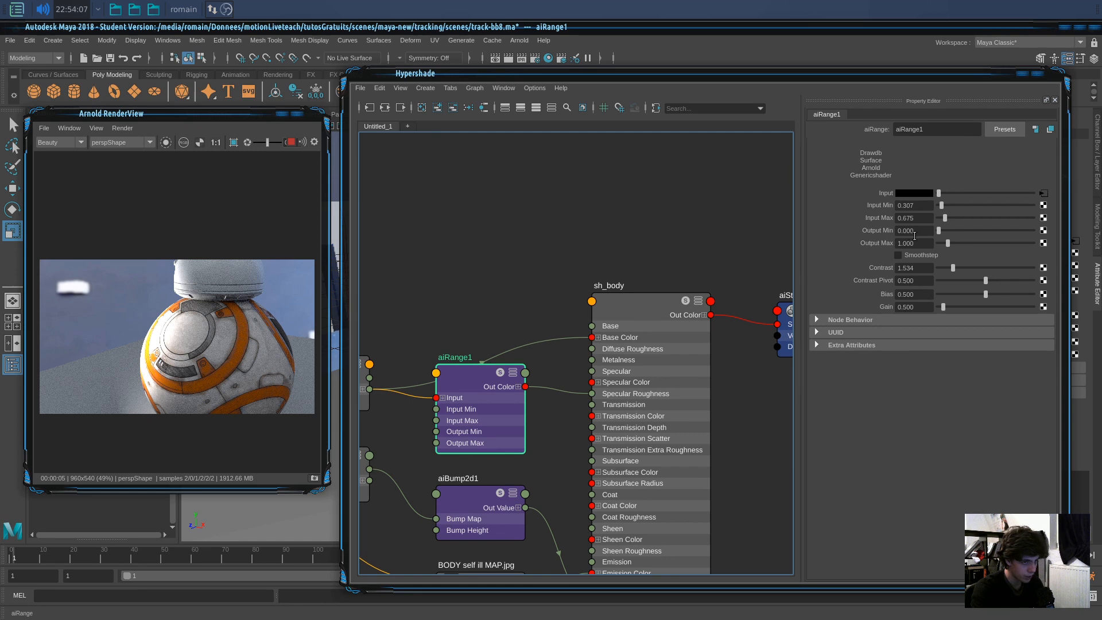
pyautogui.scroll(2, 523, 298)
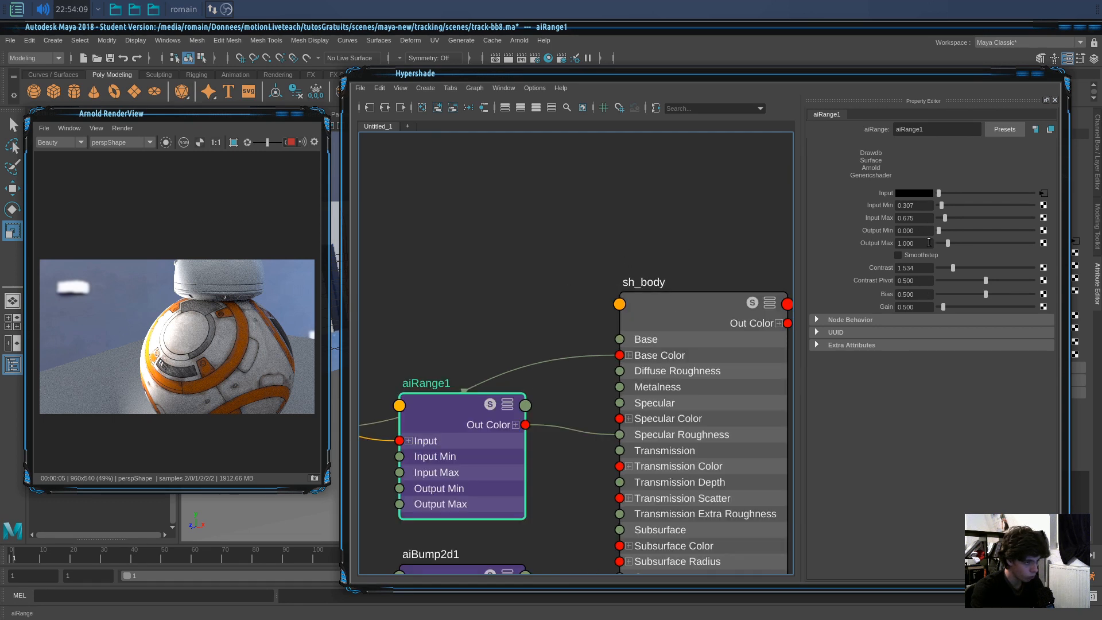
pyautogui.moveTo(941, 211); pyautogui.dragTo(932, 210)
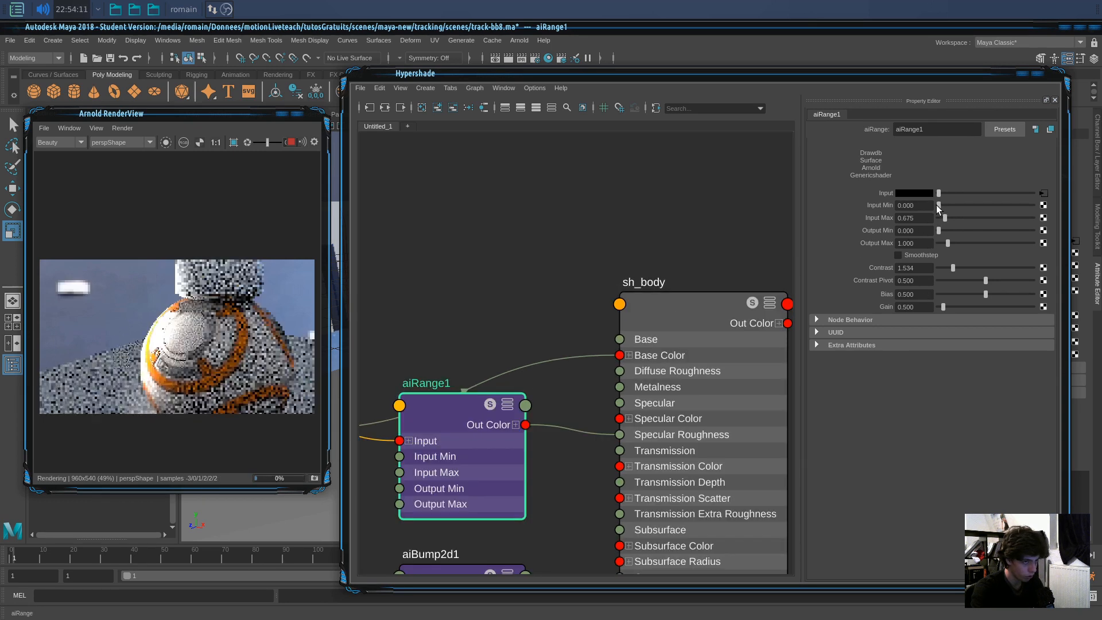
# Try different Input Min and Input Max values on aiRange1, leaving Input Max at 1.718 and Output Min at 0.368.
pyautogui.moveTo(932, 209); pyautogui.dragTo(946, 212)
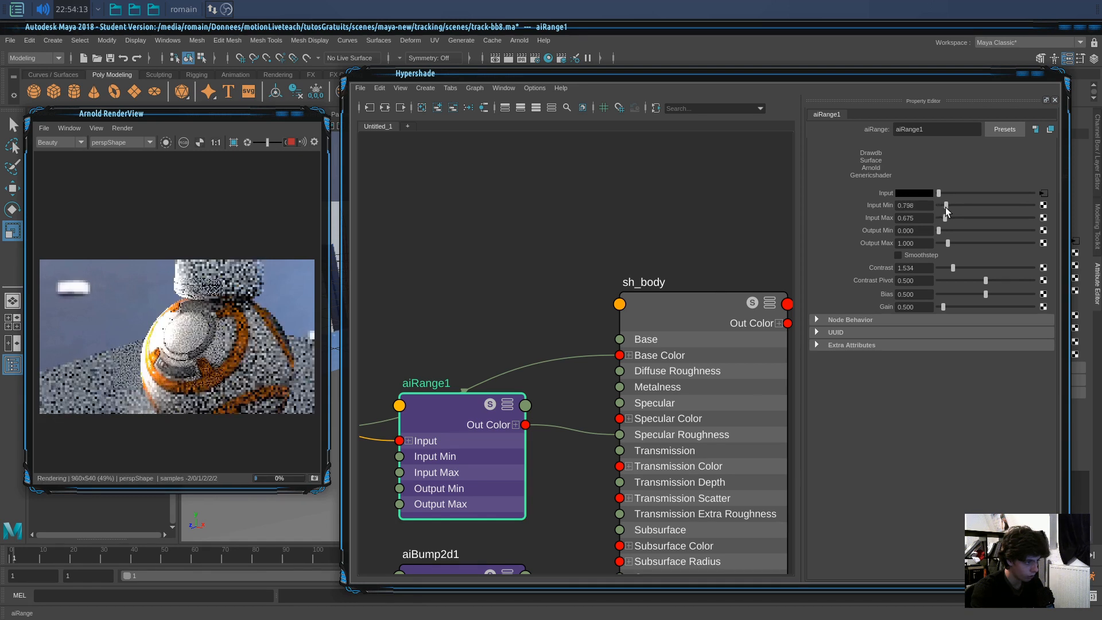
pyautogui.hotkey('ctrl', 'z')
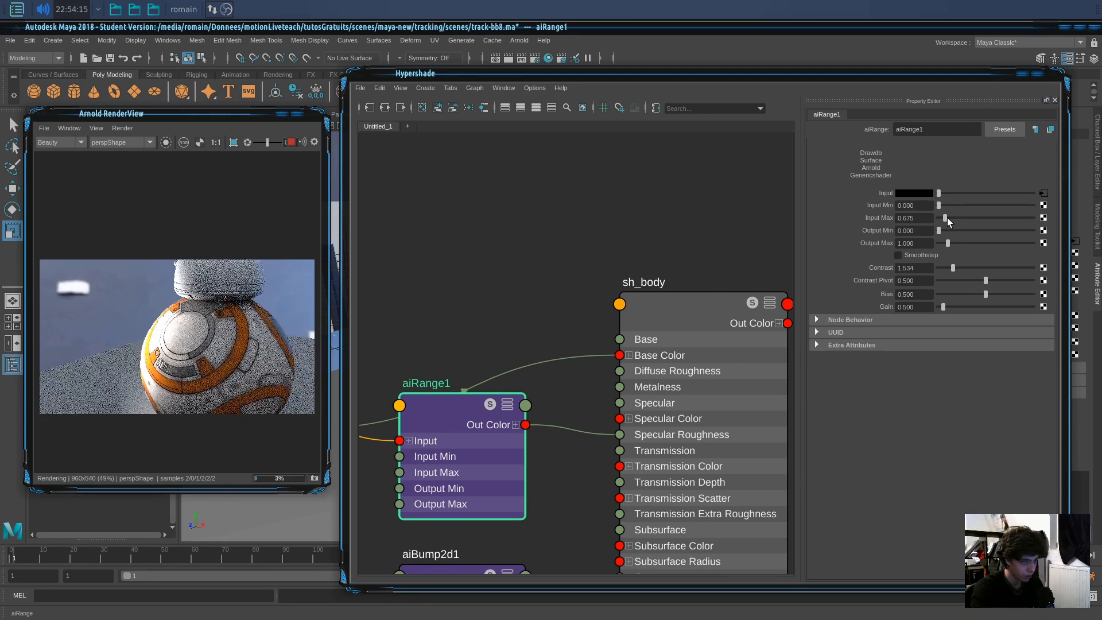
pyautogui.moveTo(945, 221); pyautogui.dragTo(938, 221)
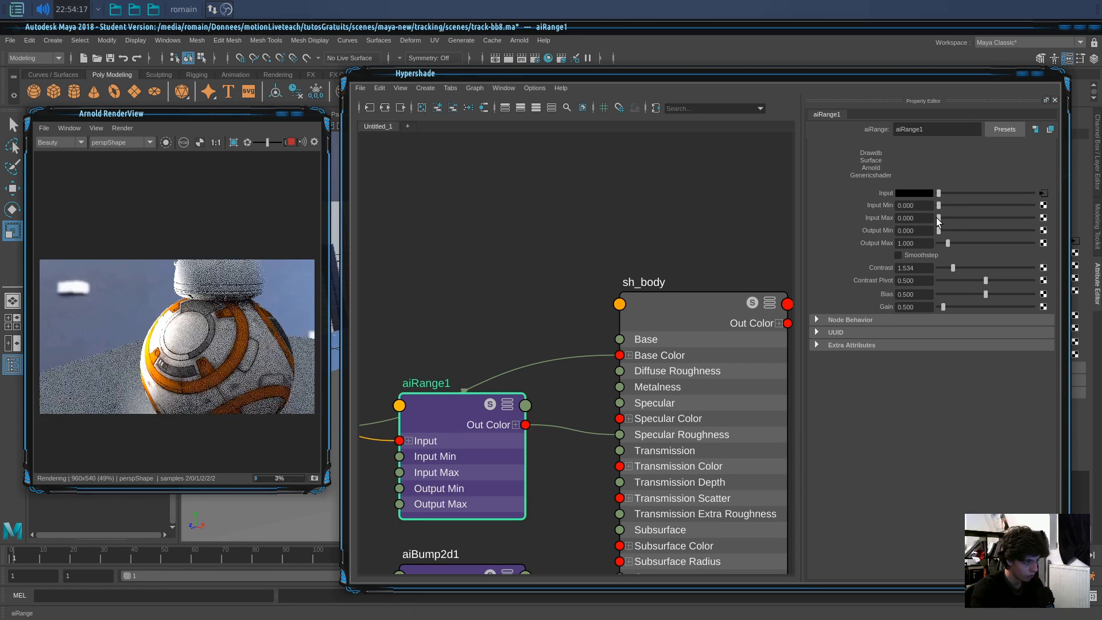
pyautogui.moveTo(938, 218); pyautogui.dragTo(1013, 219)
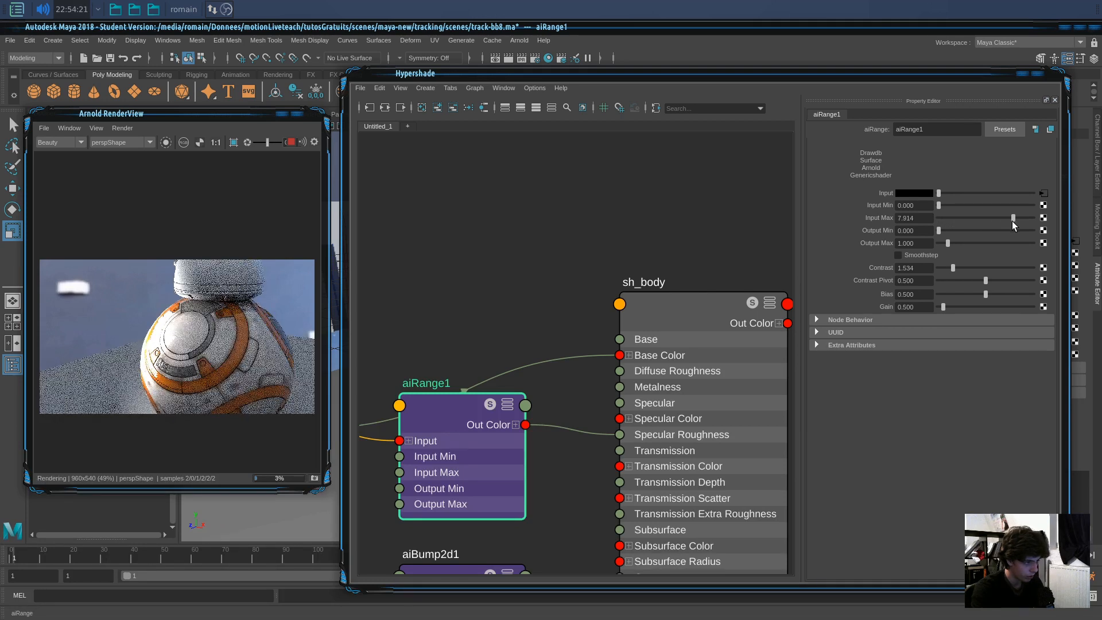
pyautogui.moveTo(1012, 219); pyautogui.dragTo(955, 218)
pyautogui.moveTo(938, 230); pyautogui.dragTo(944, 230)
pyautogui.moveTo(944, 230)
pyautogui.mouseDown()
pyautogui.moveTo(927, 230)
pyautogui.moveTo(941, 230)
pyautogui.mouseUp()
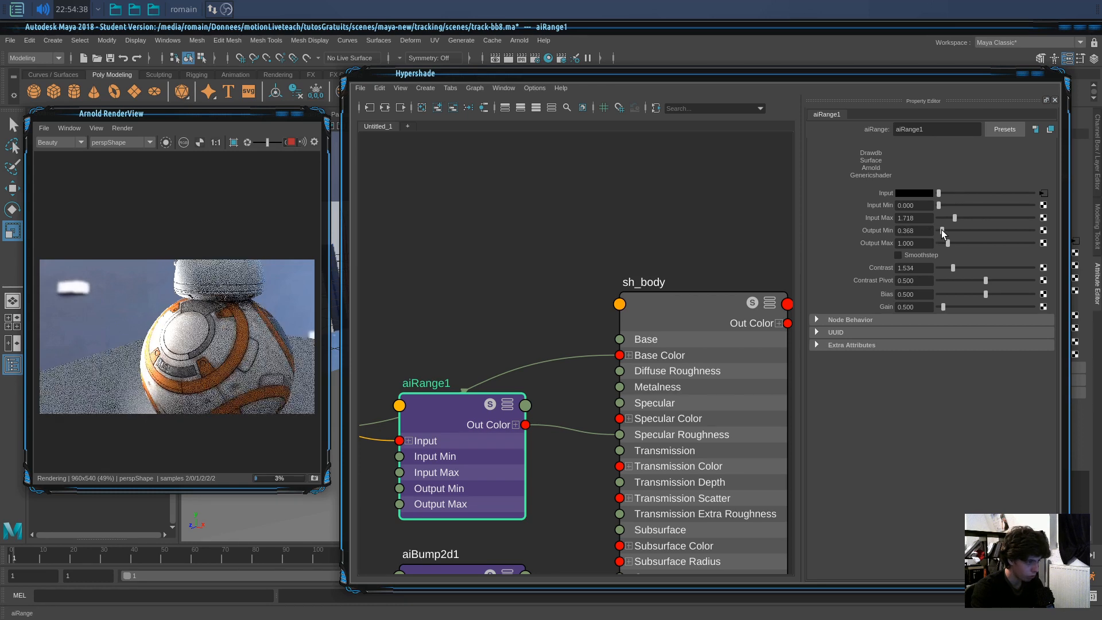
# Set the base Metalness of the sh_body shader to 1.
pyautogui.moveTo(459, 74); pyautogui.dragTo(691, 84)
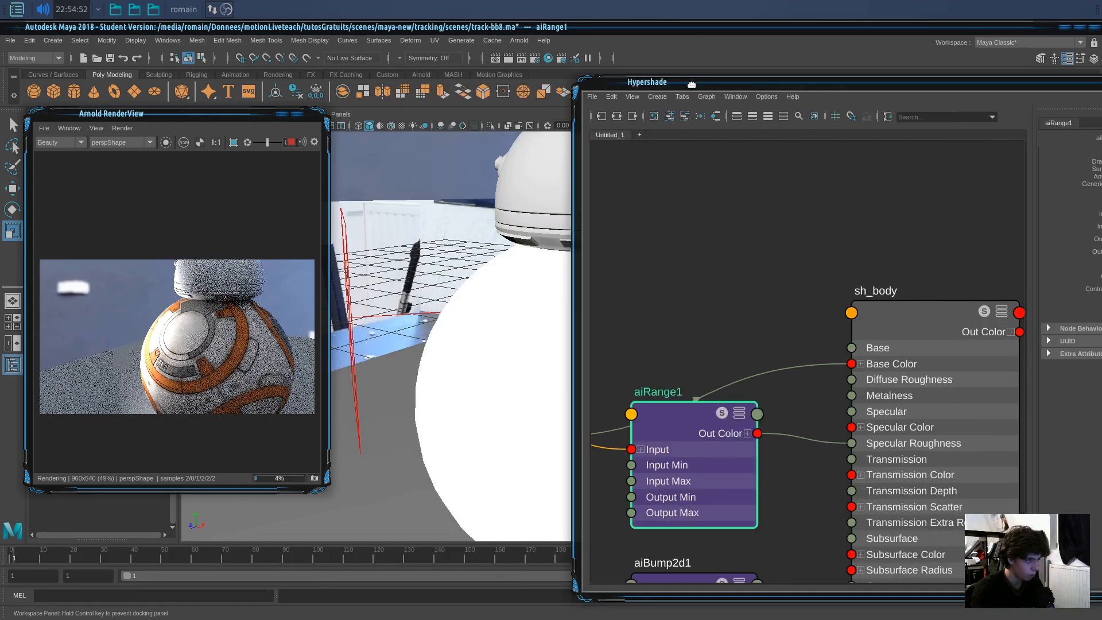
pyautogui.keyDown('alt'); pyautogui.moveTo(460, 315); pyautogui.dragTo(482, 359); pyautogui.keyUp('alt')
pyautogui.moveTo(936, 83); pyautogui.dragTo(699, 88)
pyautogui.scroll(-5, 680, 287)
pyautogui.click(687, 307)
pyautogui.moveTo(937, 272); pyautogui.dragTo(1035, 282)
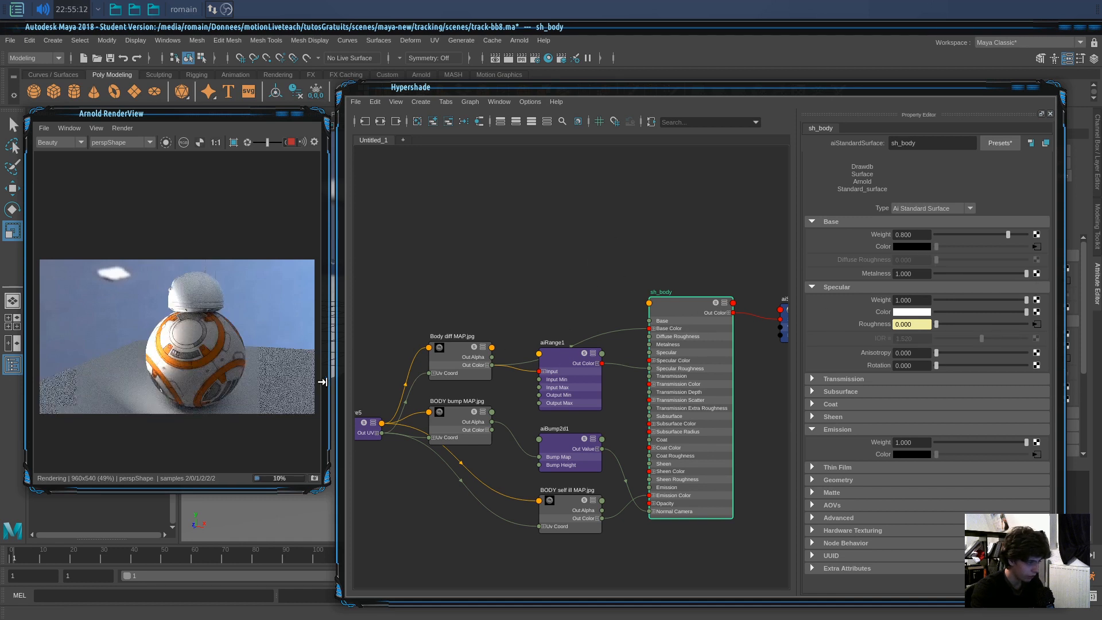
# Set aiRange1's Input Max to 1.350 and its Output Min to 0.307.
pyautogui.moveTo(537, 88); pyautogui.dragTo(599, 88)
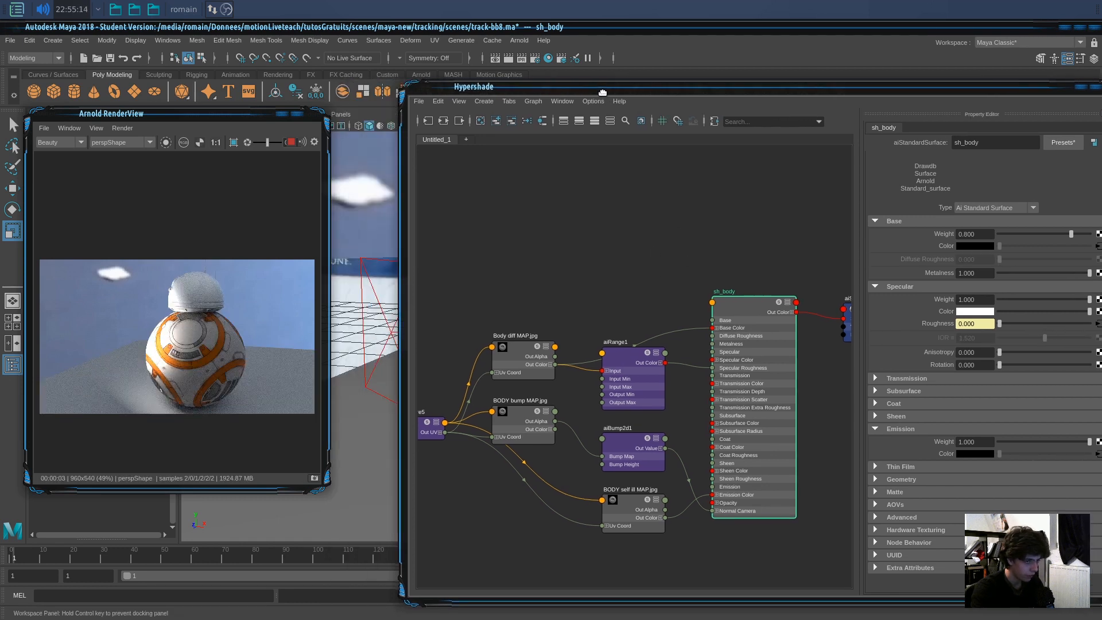
pyautogui.click(605, 381)
pyautogui.moveTo(1012, 232); pyautogui.dragTo(996, 245)
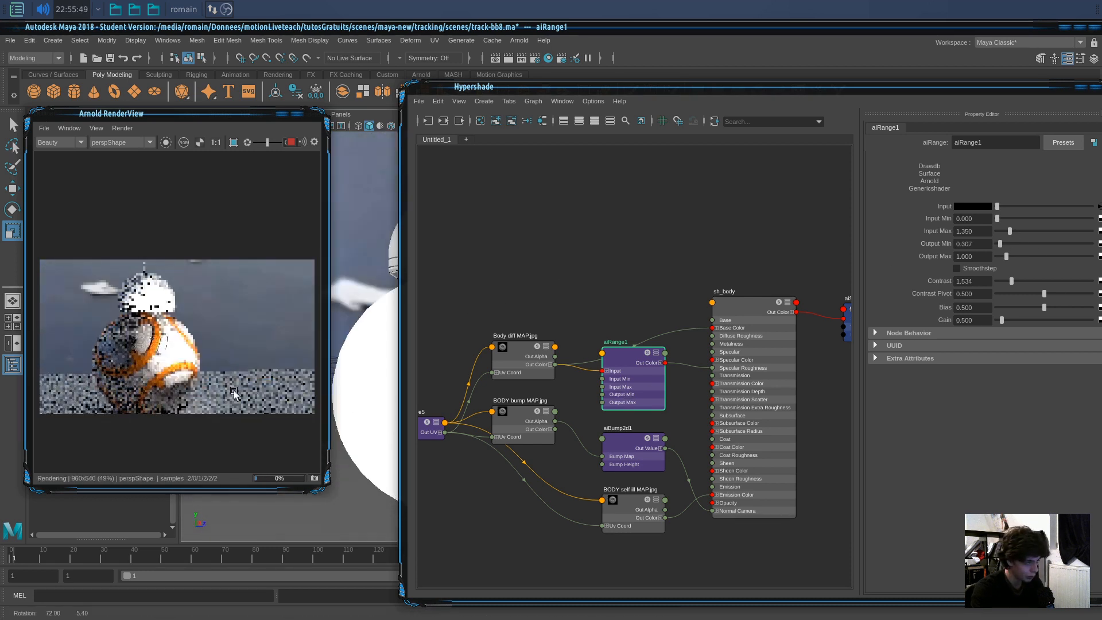
# Orbit the camera to check the droid's render from another angle, widen the render window and stop the render.
pyautogui.keyDown('alt'); pyautogui.moveTo(233, 390); pyautogui.dragTo(316, 386); pyautogui.keyUp('alt')
pyautogui.keyDown('alt'); pyautogui.moveTo(343, 381); pyautogui.dragTo(318, 339, button='middle'); pyautogui.keyUp('alt')
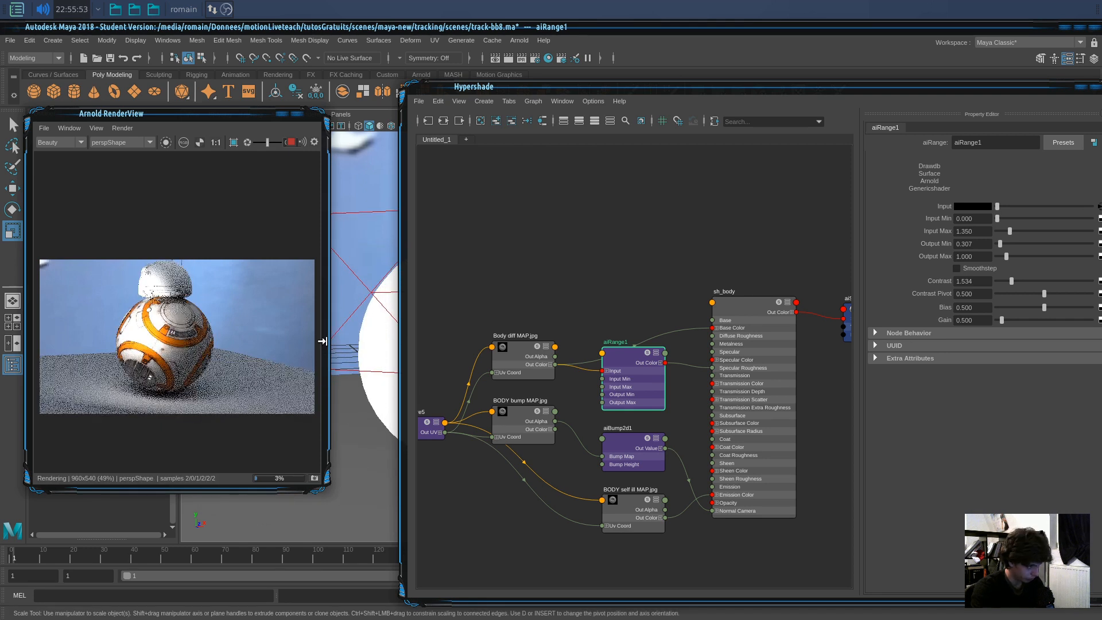
pyautogui.moveTo(322, 341); pyautogui.dragTo(337, 341)
pyautogui.click(306, 142)
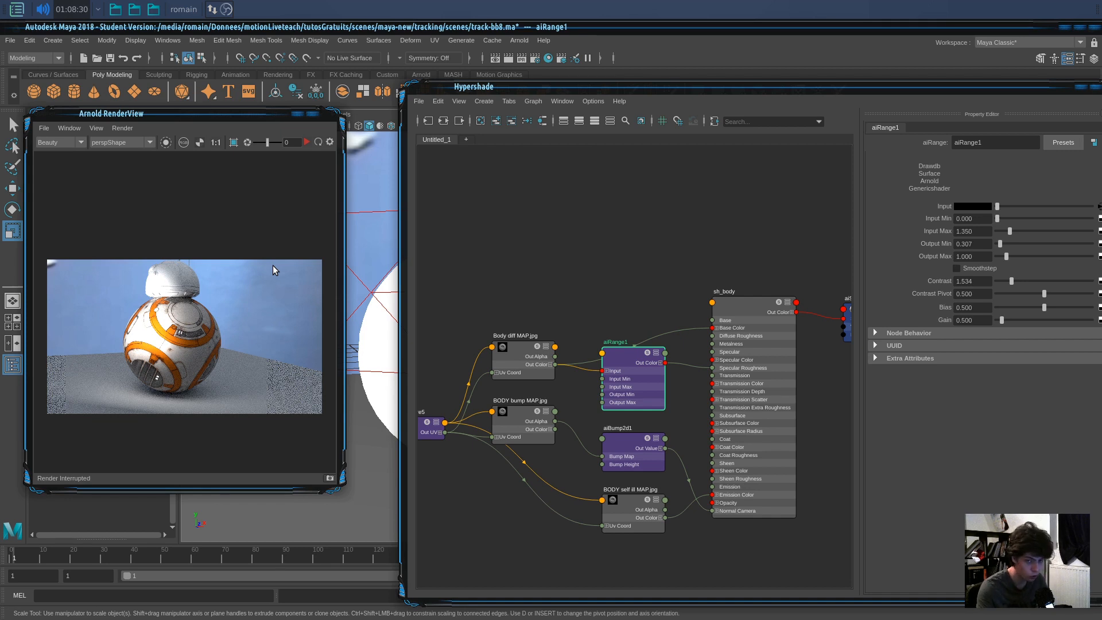
# Select the droid's head and graph the connections of its shading group aiStandardSurface2SG.
pyautogui.click(191, 279)
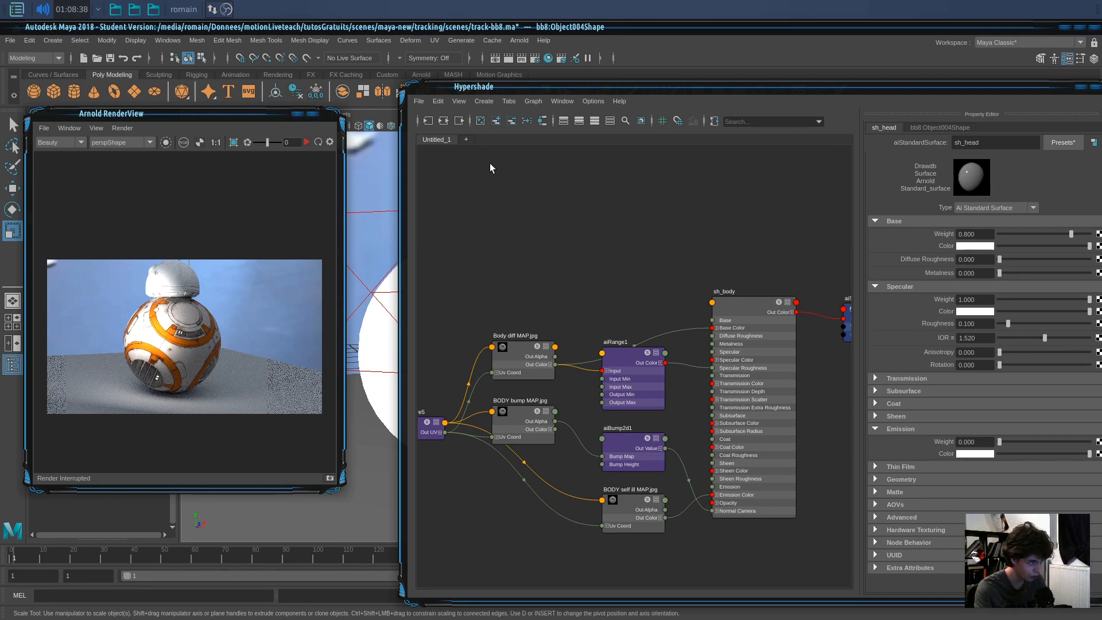
pyautogui.click(444, 121)
pyautogui.click(628, 339)
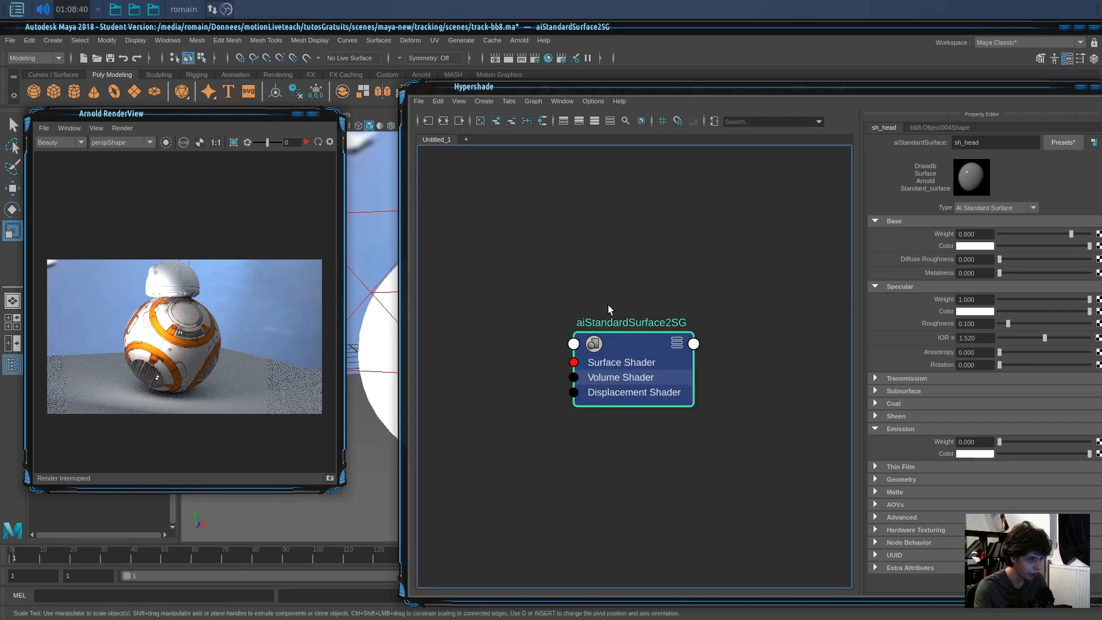
pyautogui.click(447, 123)
# Arrange the head's graph so that sh_head sits to the left of aiStandardSurface2SG.
pyautogui.click(656, 328)
pyautogui.scroll(-4, 655, 329)
pyautogui.keyDown('alt'); pyautogui.moveTo(656, 330); pyautogui.dragTo(730, 338, button='middle'); pyautogui.keyUp('alt')
pyautogui.moveTo(676, 266); pyautogui.dragTo(672, 256)
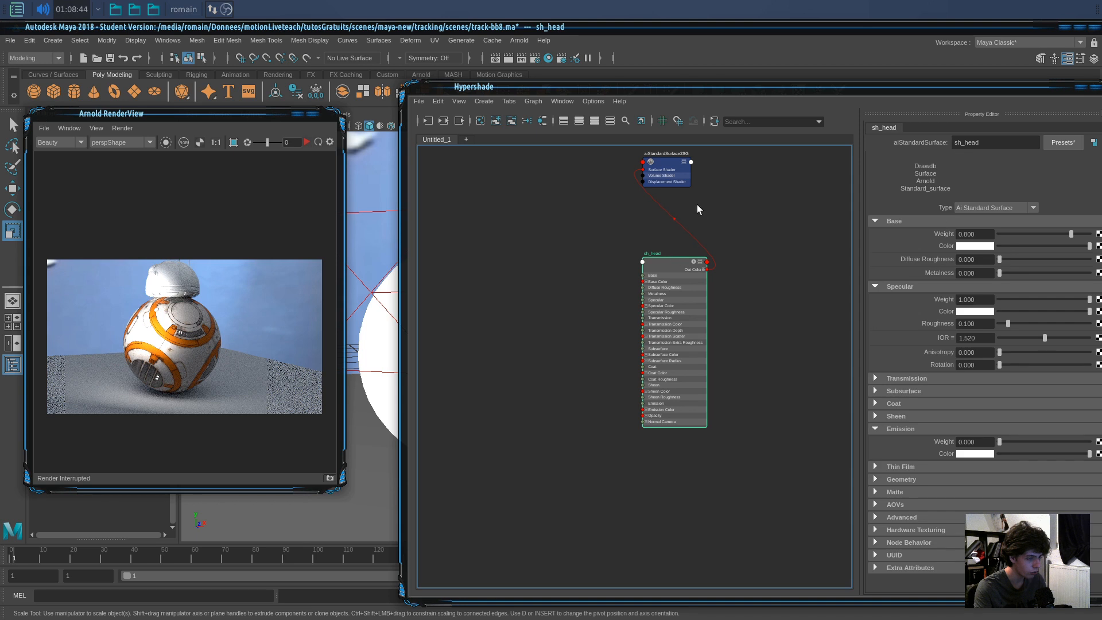
pyautogui.moveTo(675, 171); pyautogui.dragTo(780, 268)
pyautogui.moveTo(678, 264); pyautogui.dragTo(689, 247)
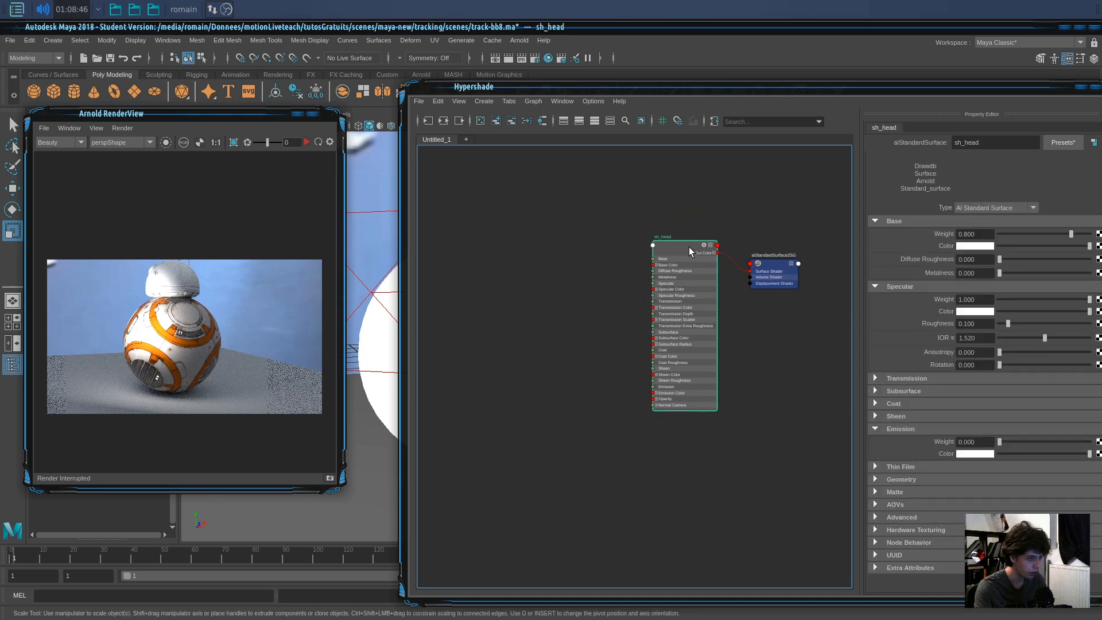
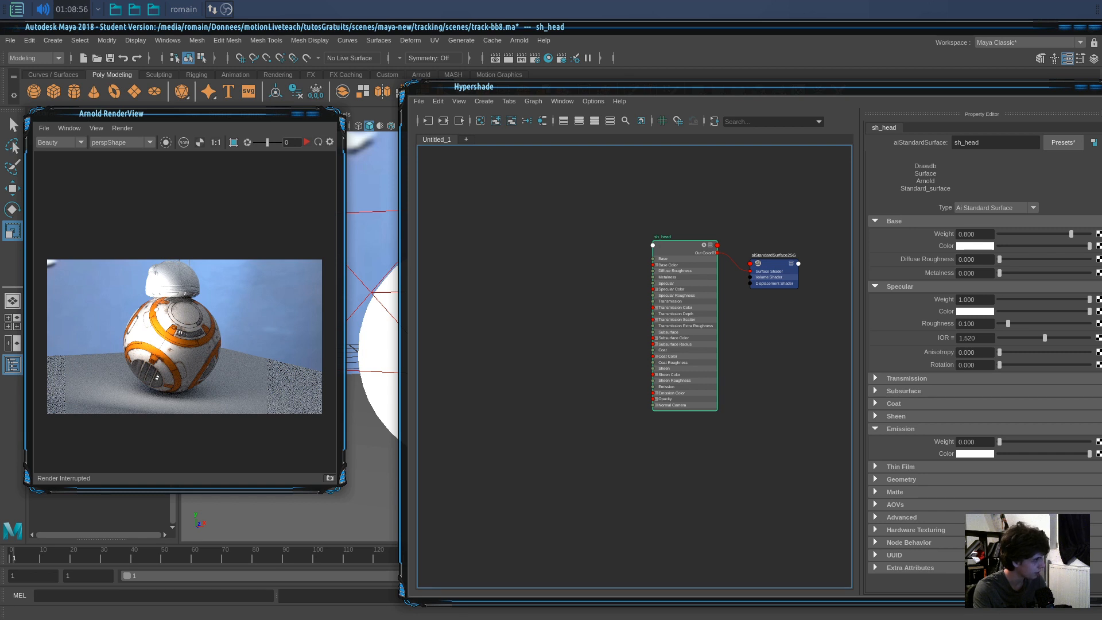
# Import HEAD diff MAP.jpg and HEAD bump MAP.jpg into the graph and line them up beside their placement nodes.
pyautogui.moveTo(18, 244); pyautogui.dragTo(477, 332)
pyautogui.moveTo(543, 345); pyautogui.dragTo(484, 367)
pyautogui.moveTo(408, 269); pyautogui.dragTo(479, 320)
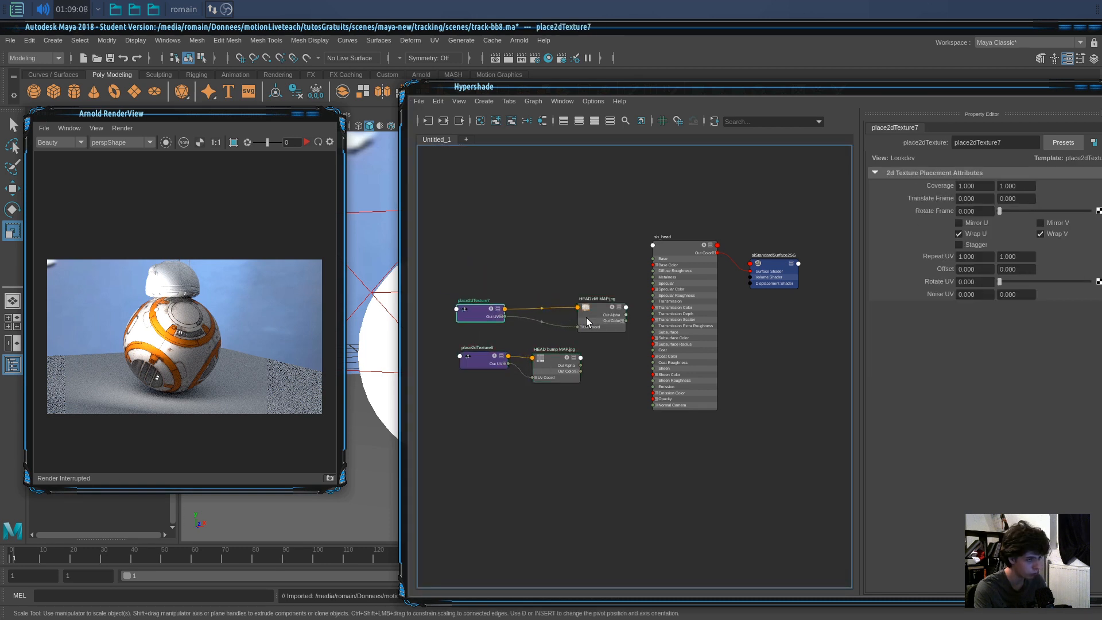
pyautogui.moveTo(586, 318); pyautogui.dragTo(545, 311)
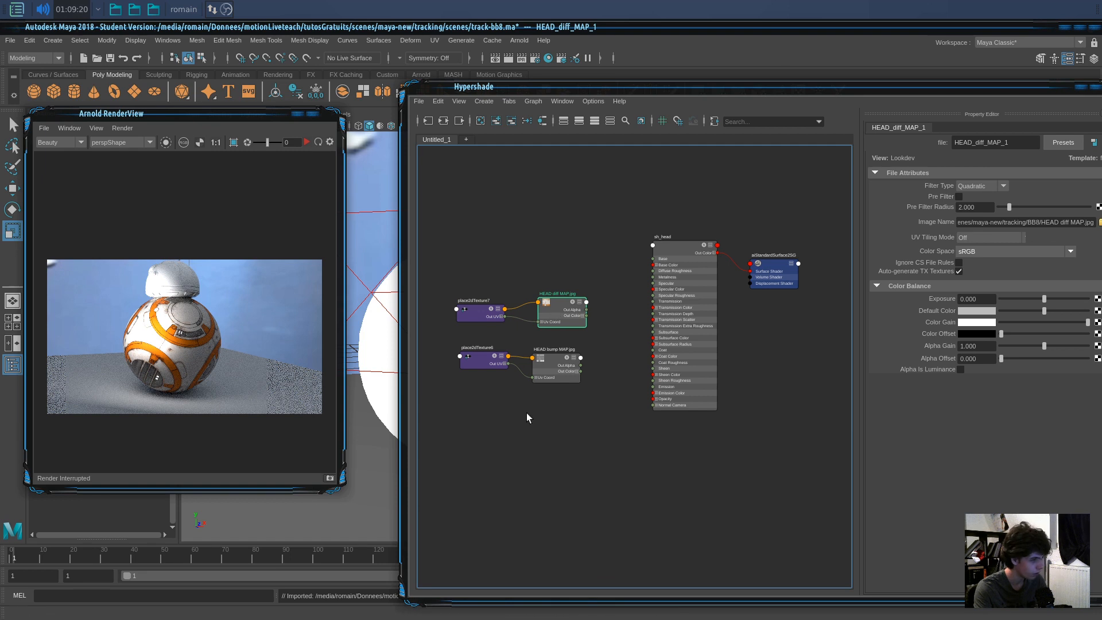
# Delete place2dTexture6 and connect place2dTexture7 to HEAD bump MAP.jpg so both head textures share one placement node.
pyautogui.scroll(3, 538, 425)
pyautogui.scroll(-2, 538, 425)
pyautogui.keyDown('alt'); pyautogui.moveTo(576, 402); pyautogui.dragTo(569, 429, button='middle'); pyautogui.keyUp('alt')
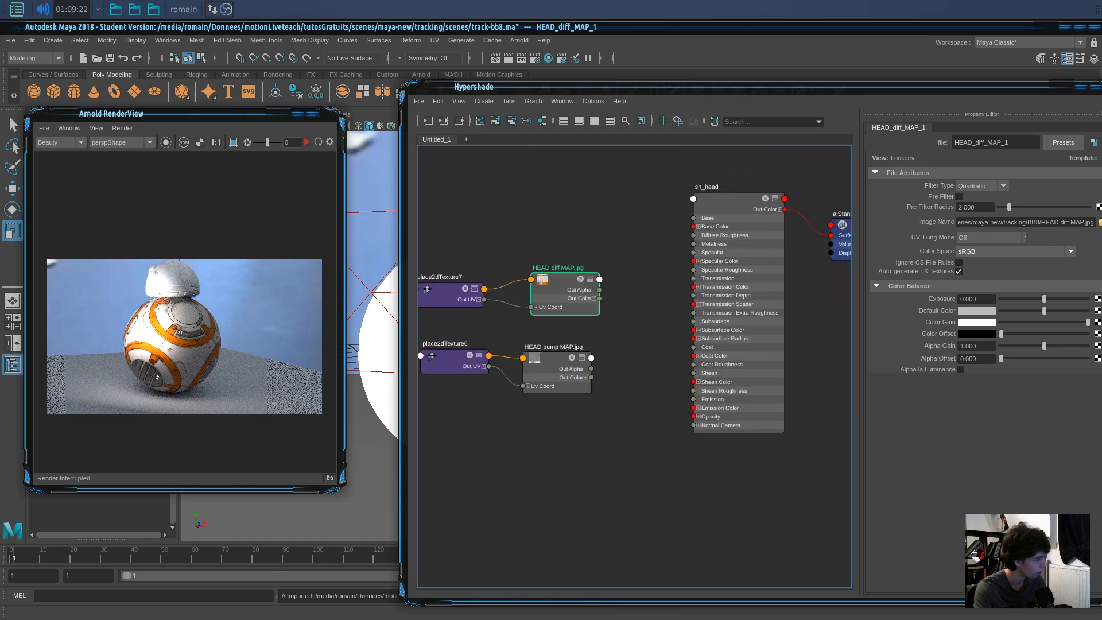
pyautogui.scroll(-2, 579, 431)
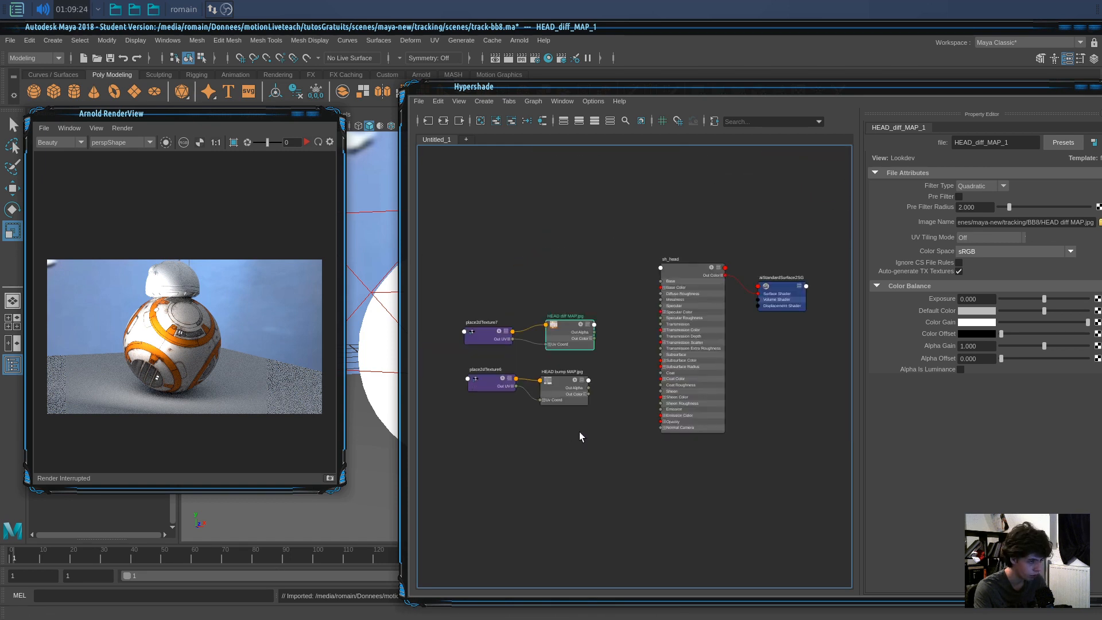
pyautogui.click(474, 379)
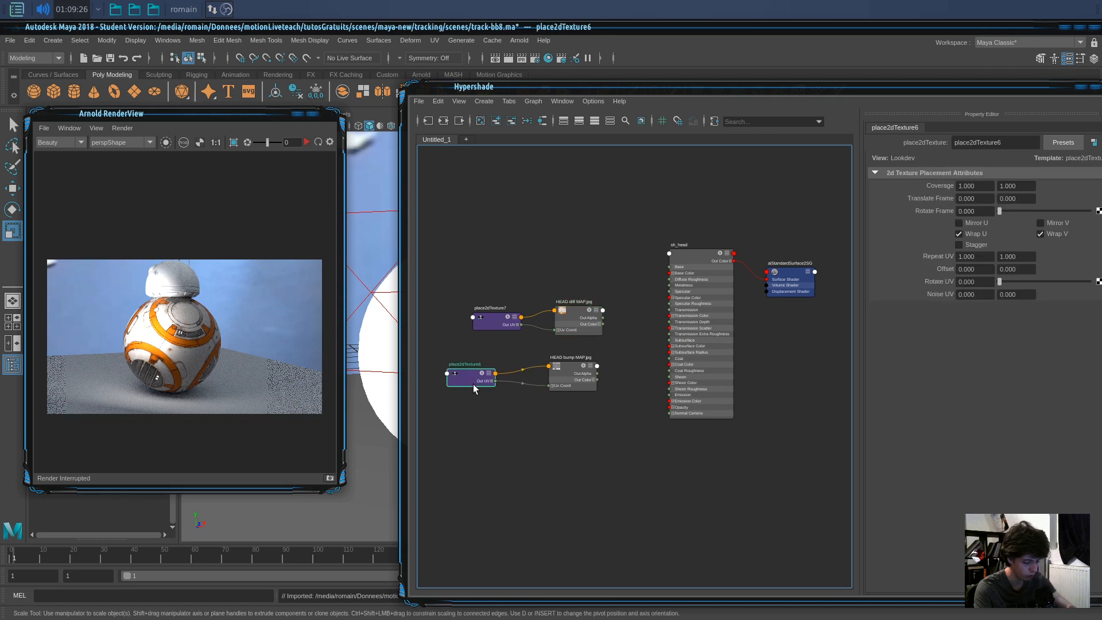
pyautogui.press('Delete')
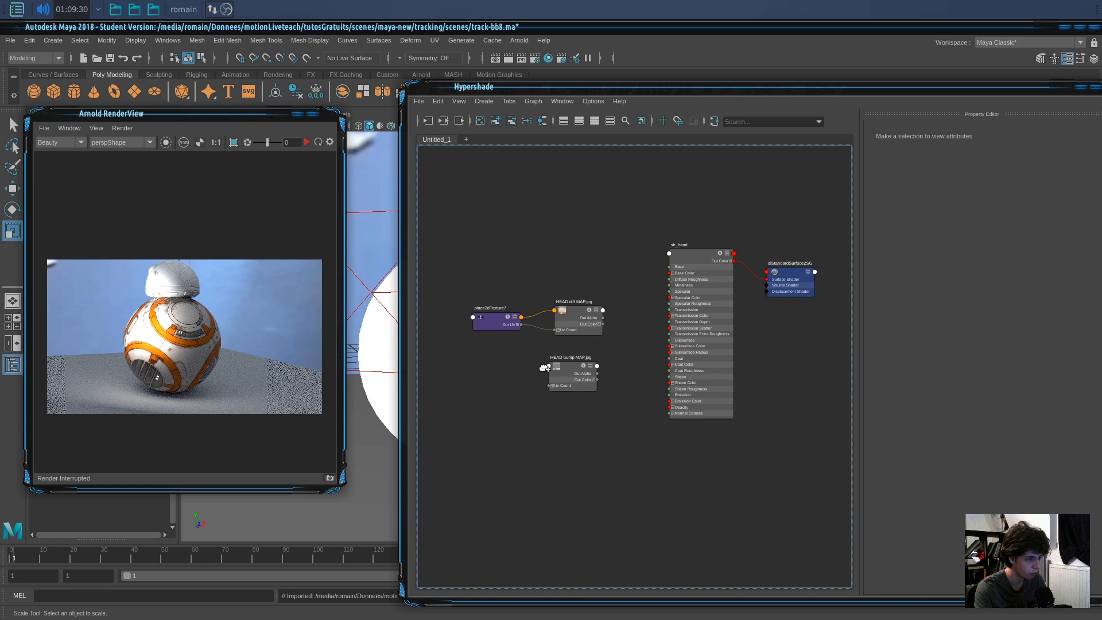
pyautogui.moveTo(555, 368); pyautogui.dragTo(556, 369, button='middle')
pyautogui.moveTo(480, 327); pyautogui.dragTo(434, 347)
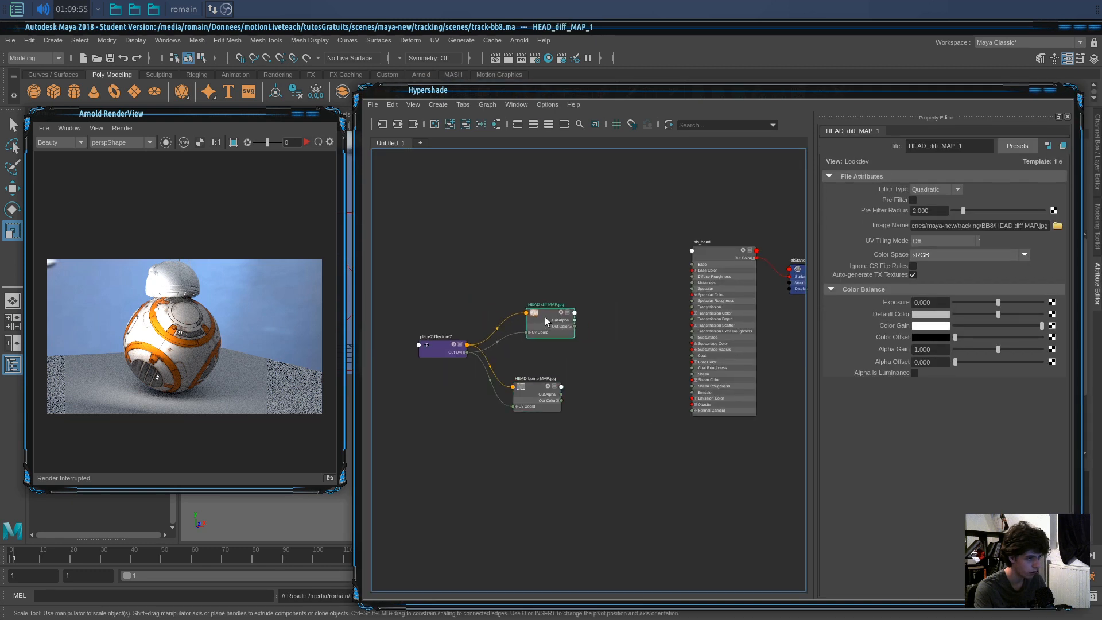
# Connect the Out Color of HEAD diff MAP.jpg to the Base Color of sh_head.
pyautogui.click(584, 325)
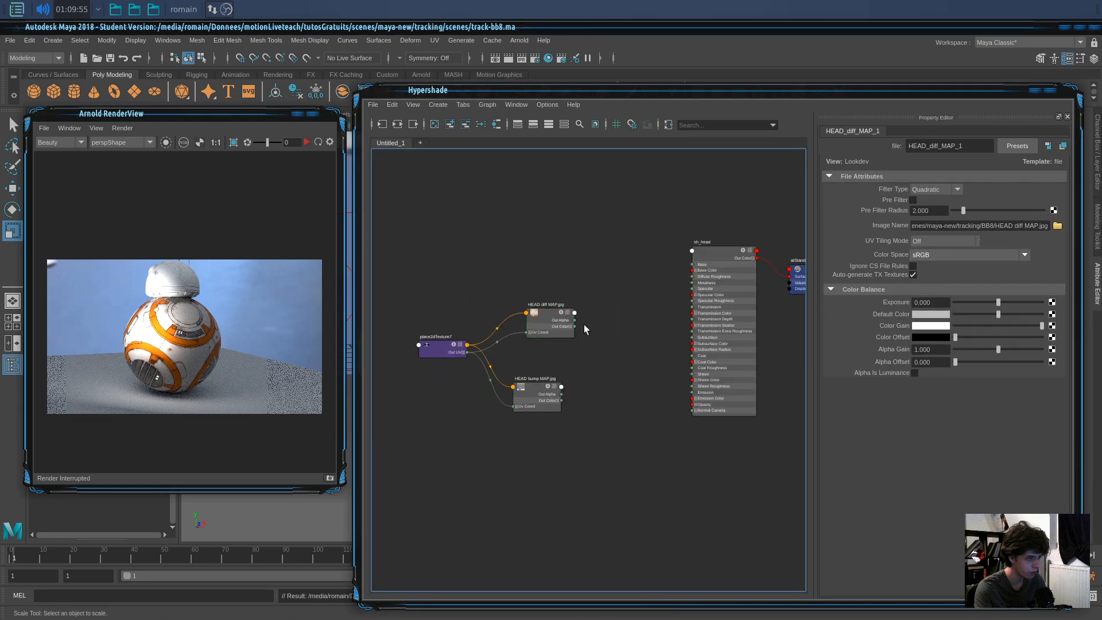
pyautogui.moveTo(575, 325); pyautogui.dragTo(692, 269)
# Set the Color Space of HEAD bump MAP.jpg to Raw and enable Alpha Is Luminance.
pyautogui.click(529, 390)
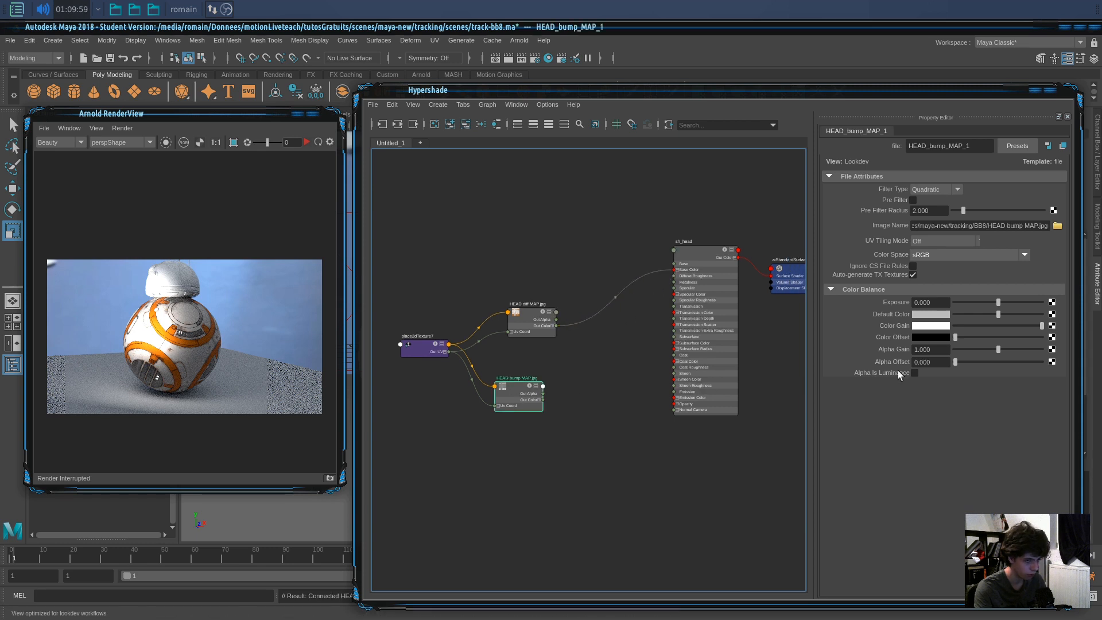
pyautogui.click(964, 257)
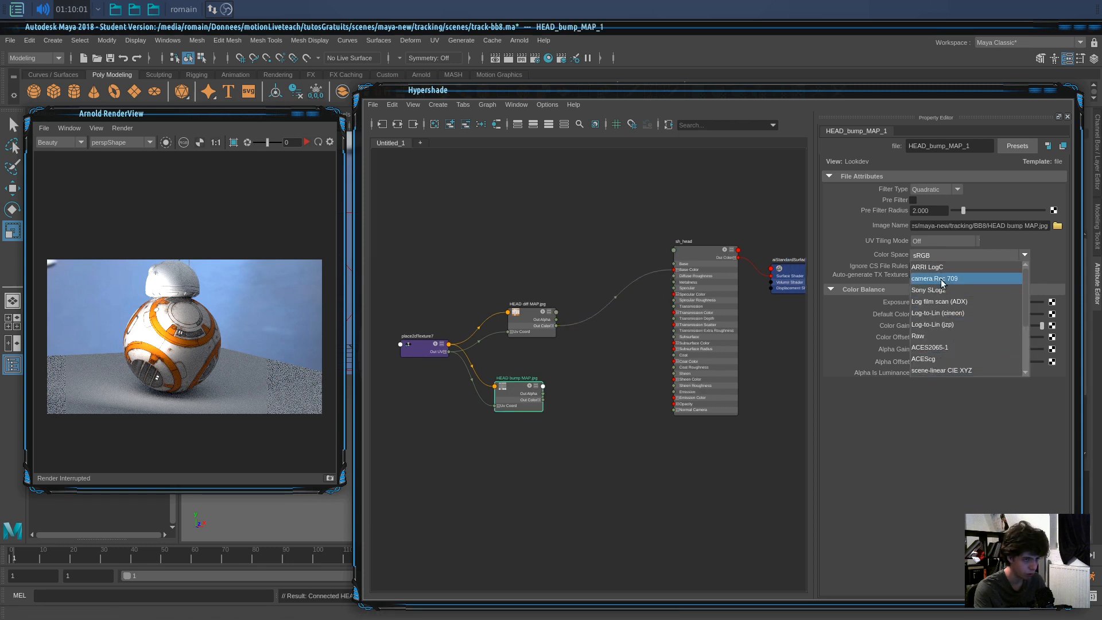
pyautogui.click(939, 336)
pyautogui.click(948, 249)
pyautogui.click(949, 249)
pyautogui.scroll(1, 618, 391)
pyautogui.click(482, 402)
pyautogui.click(914, 372)
# Select the droid's body and graph its full sh_body shader network.
pyautogui.click(202, 360)
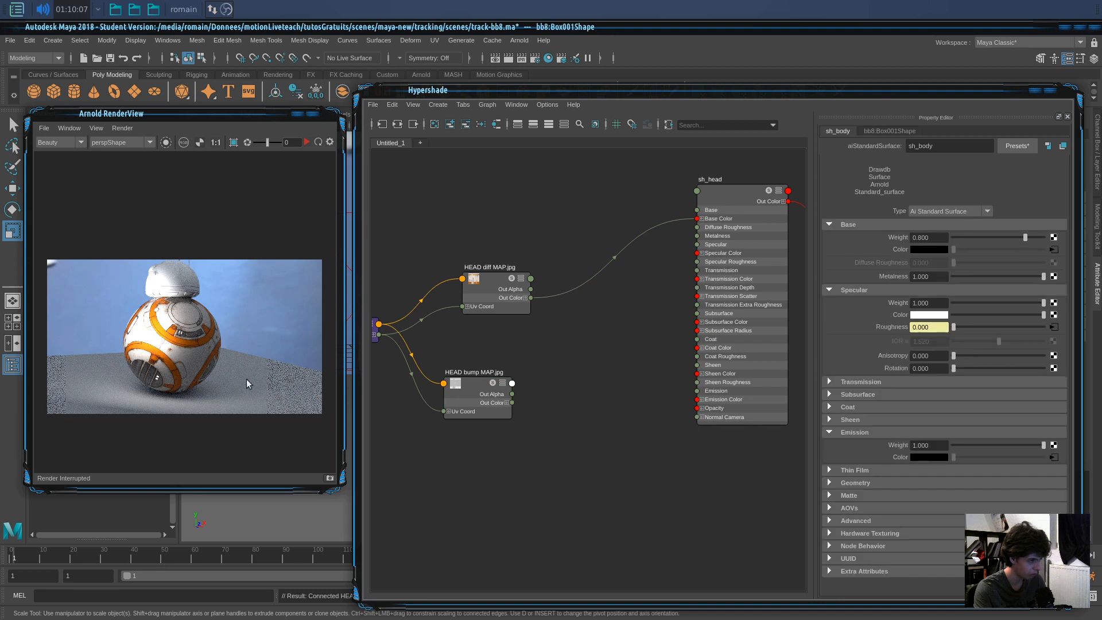
pyautogui.click(399, 125)
pyautogui.click(568, 353)
pyautogui.click(397, 124)
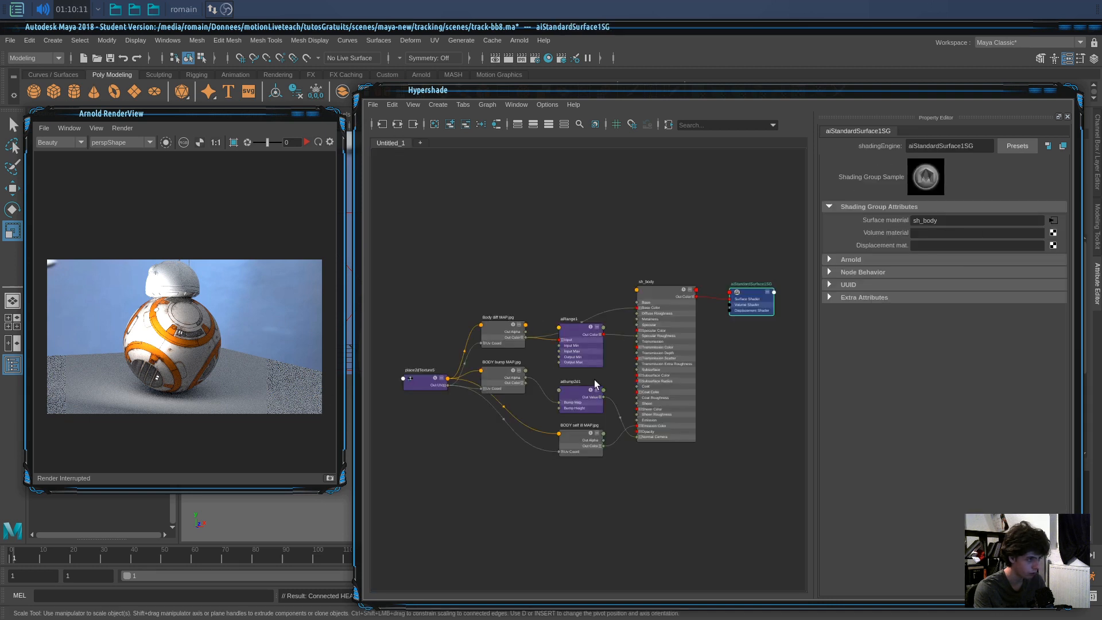
# Set the Color Space of BODY bump MAP.jpg to Raw, and run the render briefly before stopping it.
pyautogui.click(504, 377)
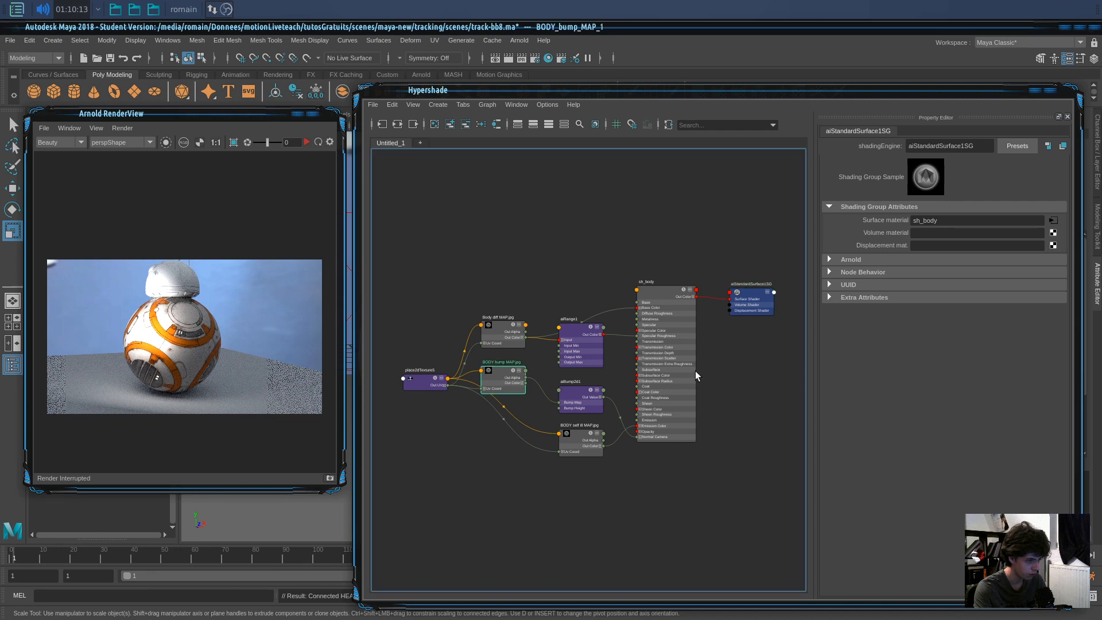
pyautogui.click(923, 258)
pyautogui.scroll(-2, 930, 312)
pyautogui.click(929, 337)
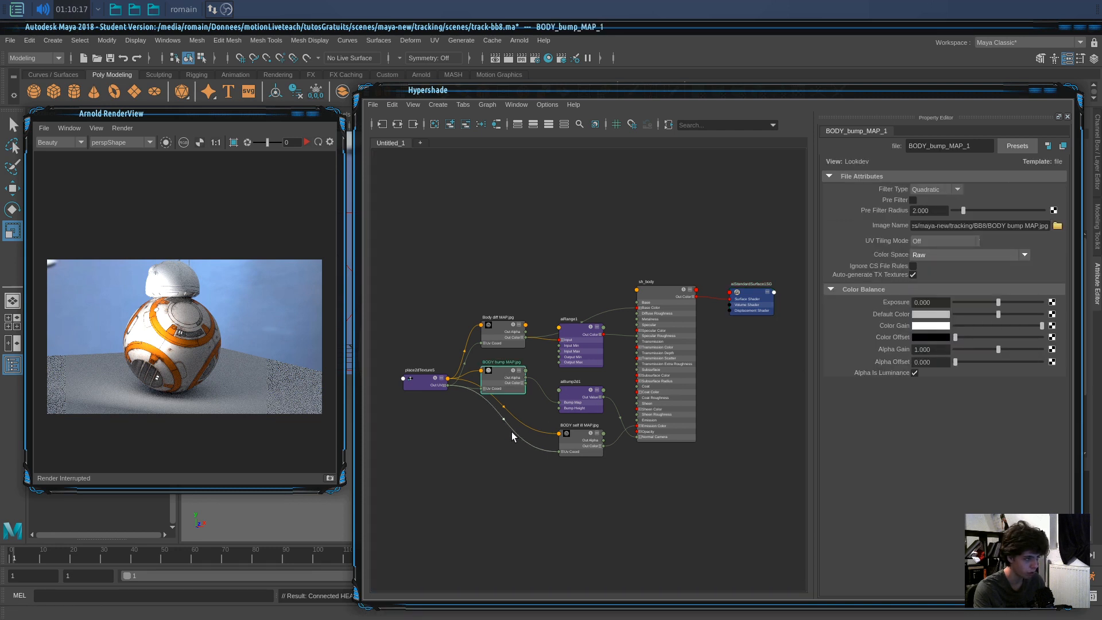
pyautogui.click(307, 142)
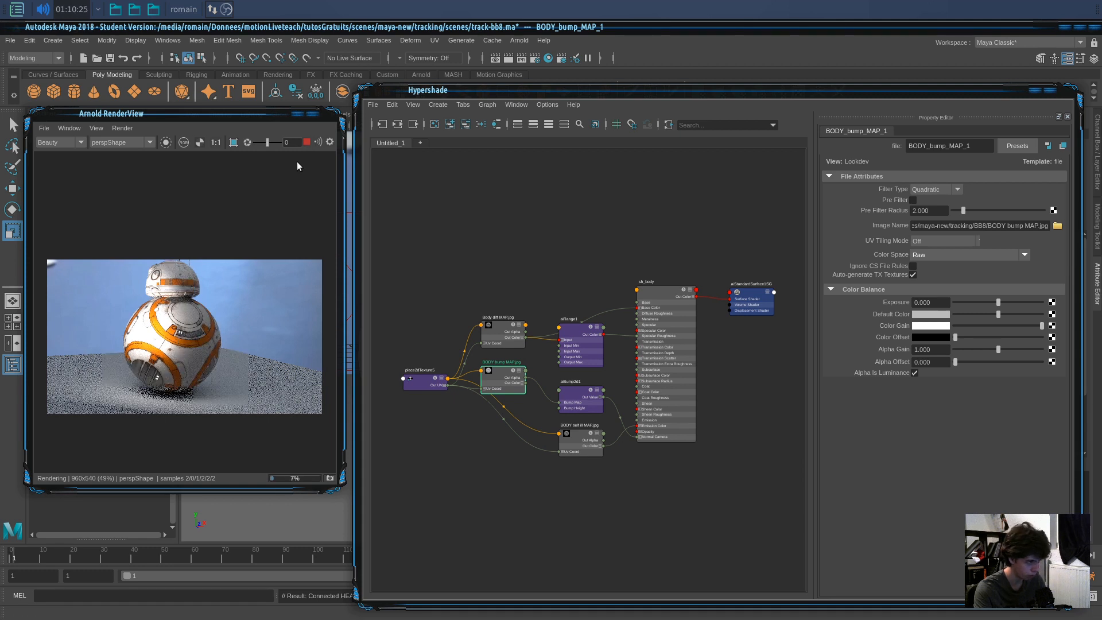
pyautogui.click(307, 142)
# Select the droid's head again and graph the full network feeding its sh_head shader.
pyautogui.click(184, 280)
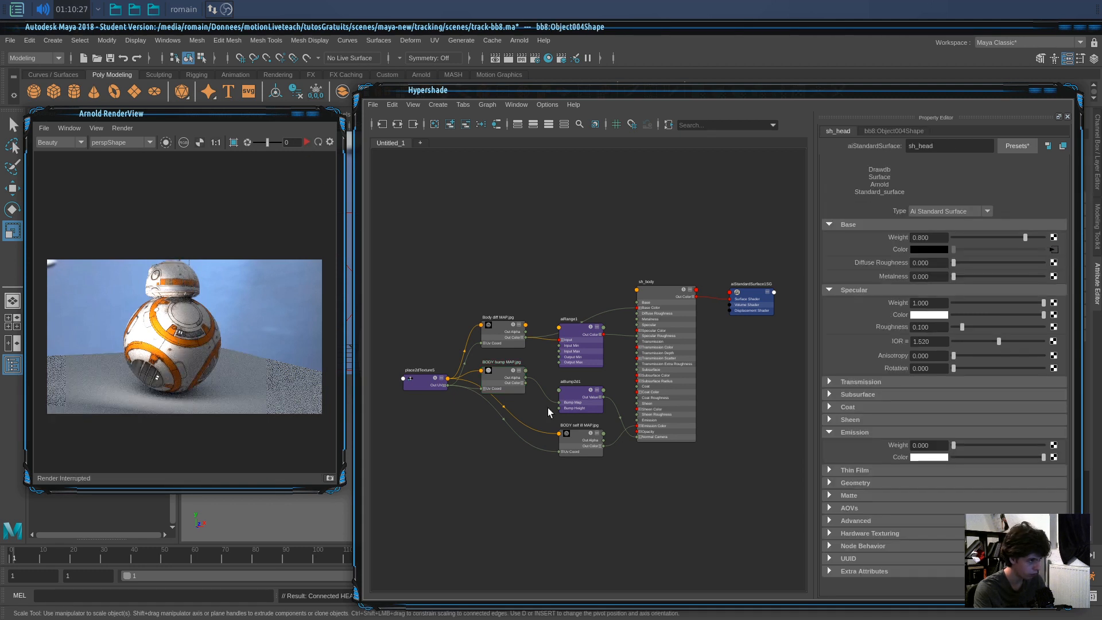
pyautogui.scroll(4, 556, 474)
pyautogui.click(496, 124)
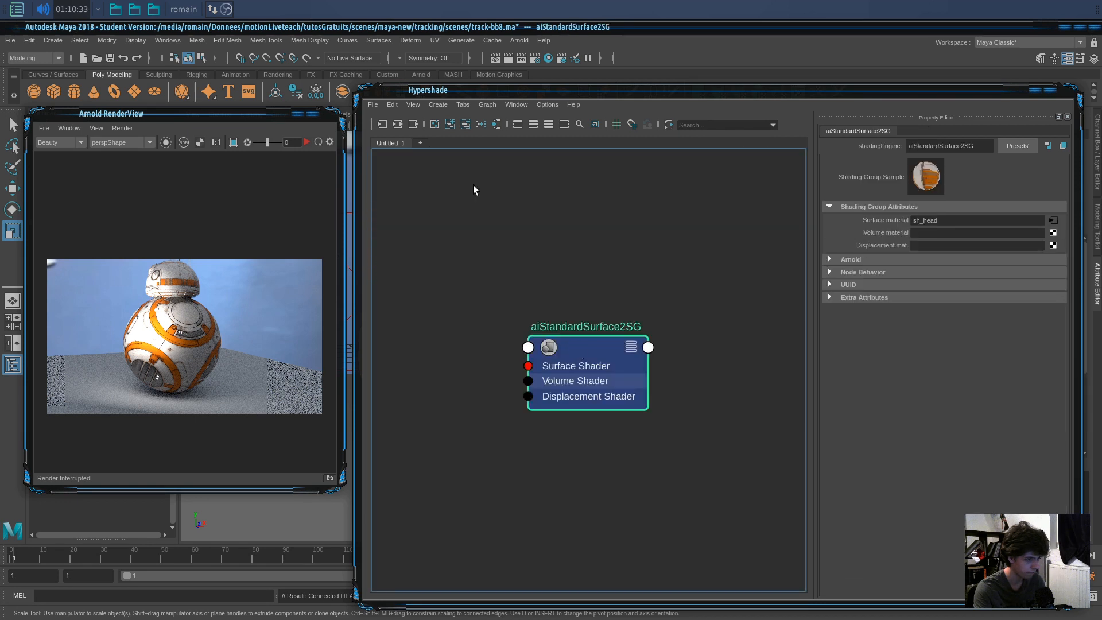
pyautogui.click(398, 126)
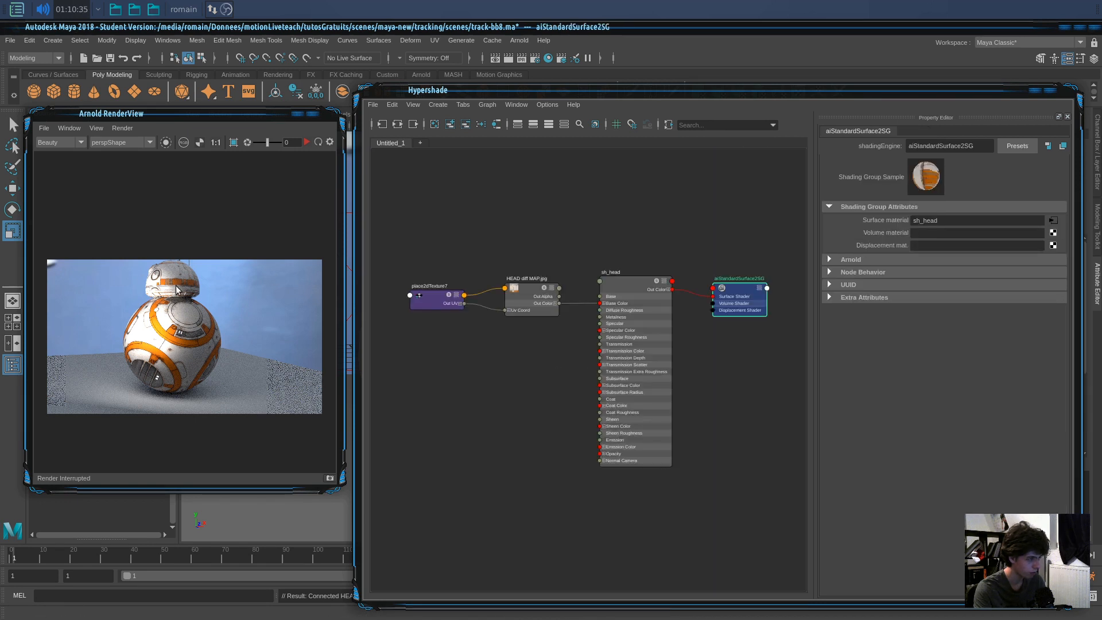
# Enable the render crop region around the droid's head.
pyautogui.click(233, 143)
pyautogui.scroll(5, 150, 297)
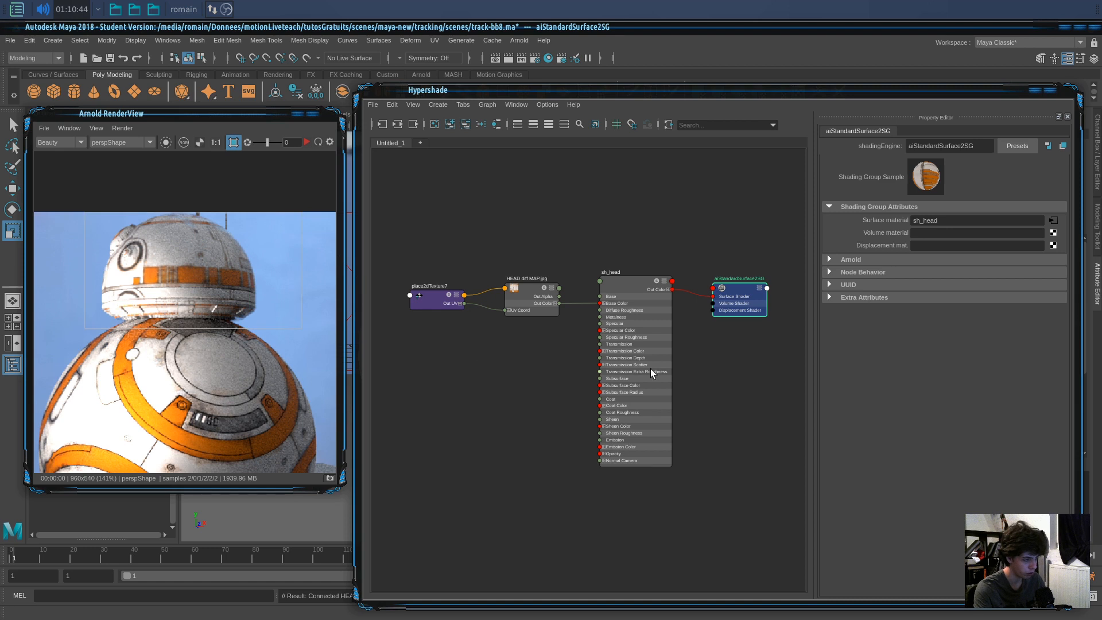
# Move the place2dTexture and HEAD diff MAP.jpg nodes away from sh_head to free space in the graph.
pyautogui.keyDown('alt'); pyautogui.moveTo(568, 346); pyautogui.dragTo(523, 328, button='middle'); pyautogui.keyUp('alt')
pyautogui.scroll(2, 524, 373)
pyautogui.scroll(-2, 515, 371)
pyautogui.moveTo(440, 308); pyautogui.dragTo(405, 310)
pyautogui.moveTo(525, 307); pyautogui.dragTo(494, 309)
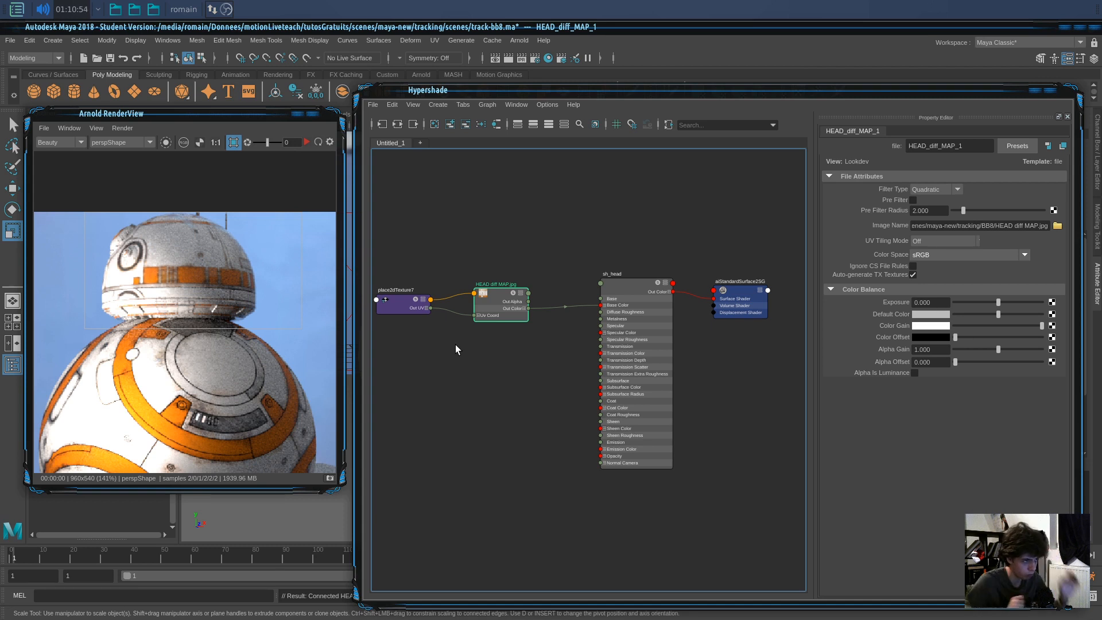
# Add the existing HEAD bump MAP.jpg texture from the browser to the sh_head graph.
pyautogui.click(520, 106)
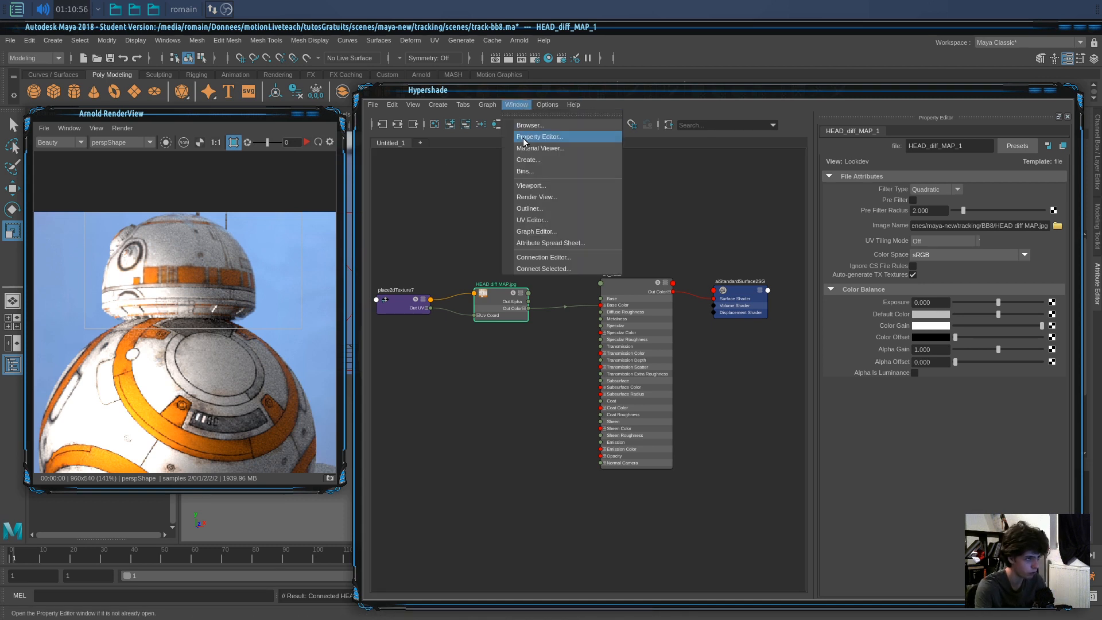
pyautogui.click(524, 128)
pyautogui.click(452, 306)
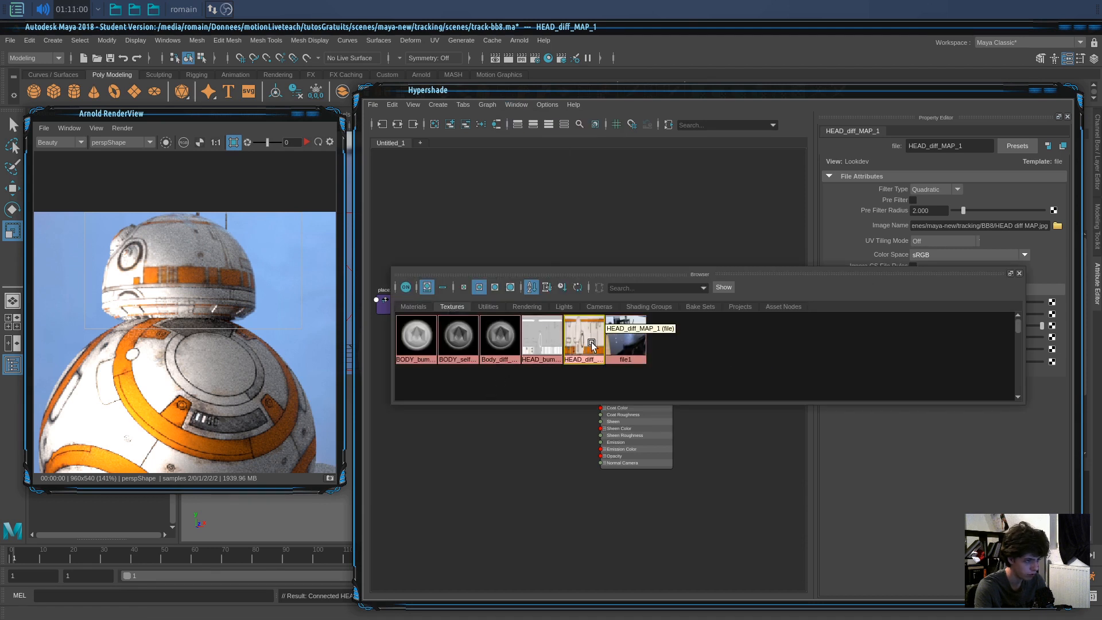
pyautogui.moveTo(551, 345); pyautogui.dragTo(482, 382)
pyautogui.click(1019, 273)
# Create an aiBump2d node in the graph and place it below the HEAD bump MAP.jpg node.
pyautogui.click(490, 446)
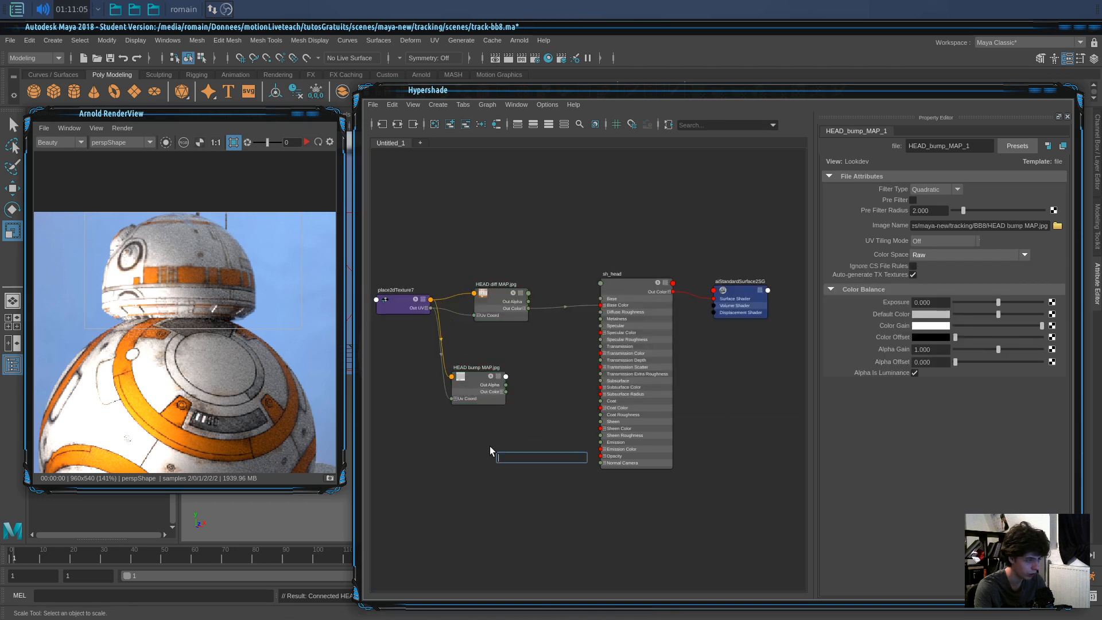
pyautogui.press('Tab')
pyautogui.write('aibu')
pyautogui.press('Down')
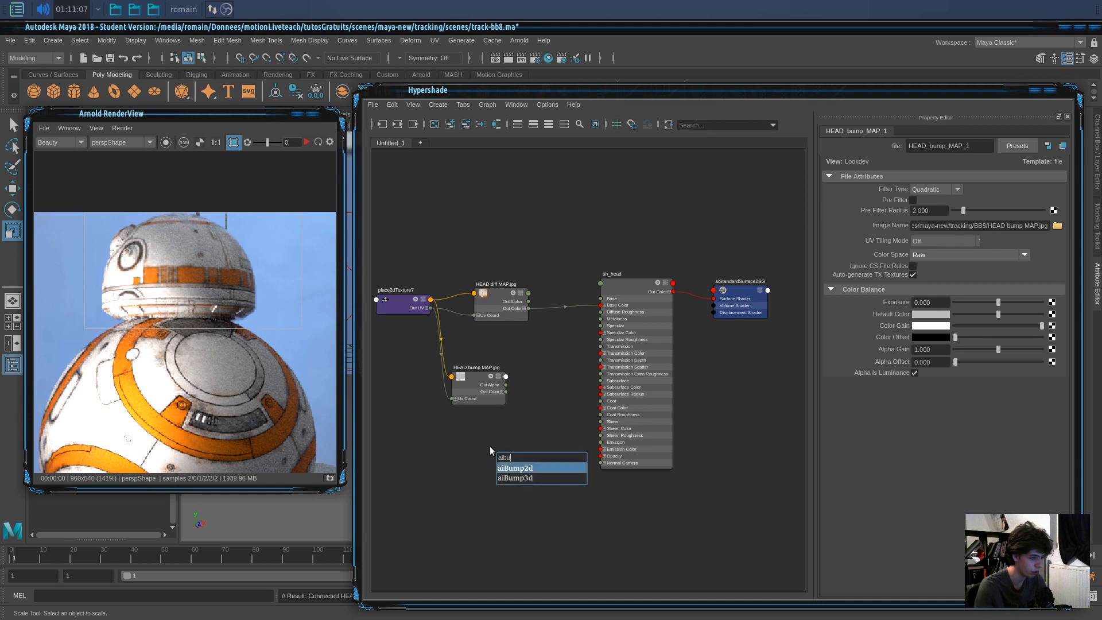
pyautogui.press('Return')
pyautogui.moveTo(501, 455); pyautogui.dragTo(508, 434)
pyautogui.scroll(2, 508, 435)
# Connect HEAD bump MAP.jpg's Out Alpha to Bump Map and aiBump2d's Out Value to sh_head's Normal Camera, with Bump Height 1.
pyautogui.click(487, 380)
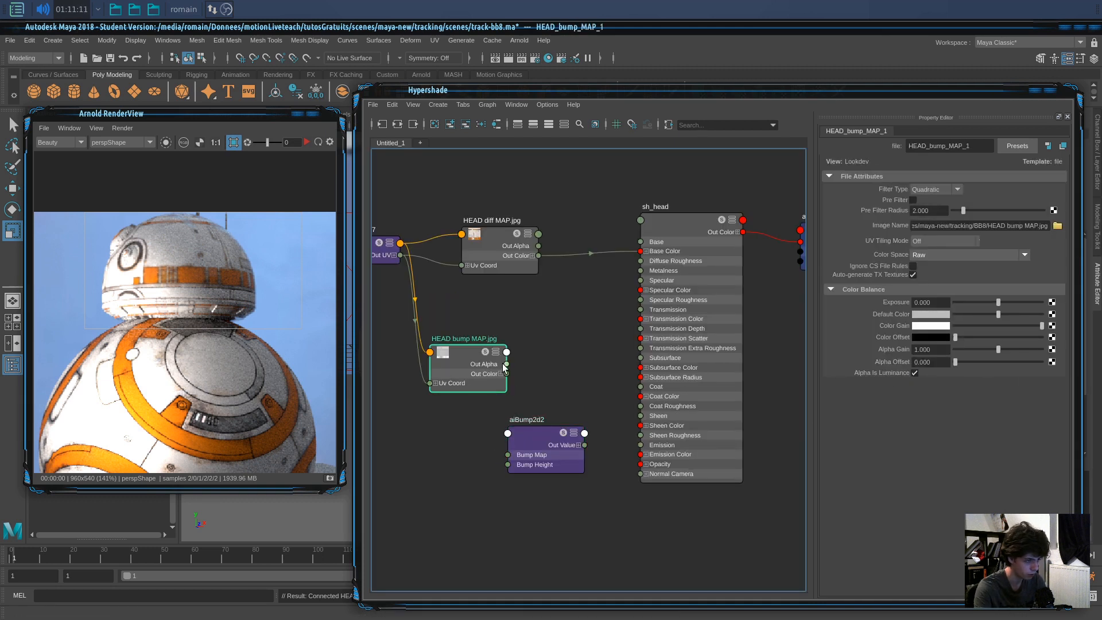
pyautogui.moveTo(506, 363); pyautogui.dragTo(507, 455)
pyautogui.moveTo(603, 413); pyautogui.dragTo(640, 473)
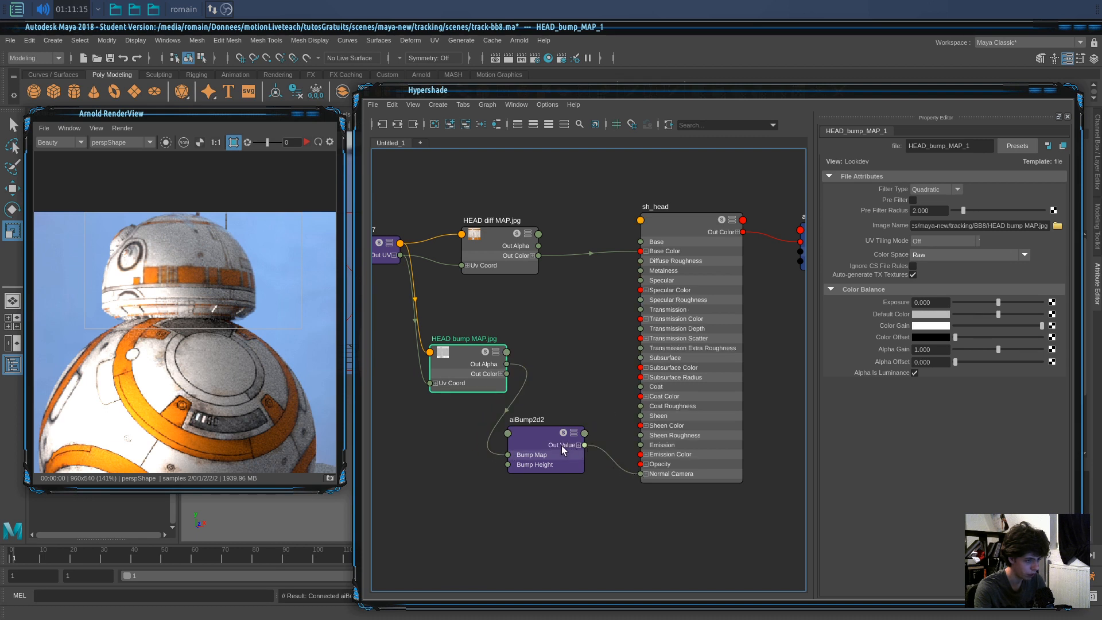
pyautogui.click(927, 223)
pyautogui.write('1')
pyautogui.press('Return')
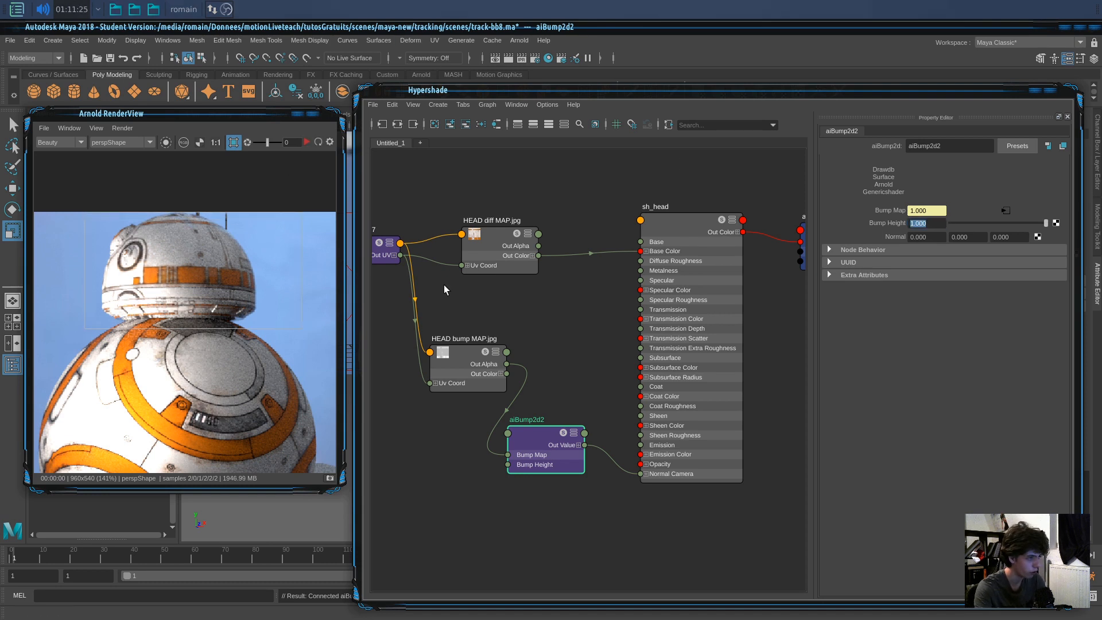
# Spread the texture nodes further from sh_head and enable Alpha Is Luminance on HEAD diff MAP.jpg.
pyautogui.scroll(-3, 489, 313)
pyautogui.keyDown('alt'); pyautogui.moveTo(490, 313); pyautogui.dragTo(543, 316, button='middle'); pyautogui.keyUp('alt')
pyautogui.moveTo(534, 343); pyautogui.dragTo(508, 371)
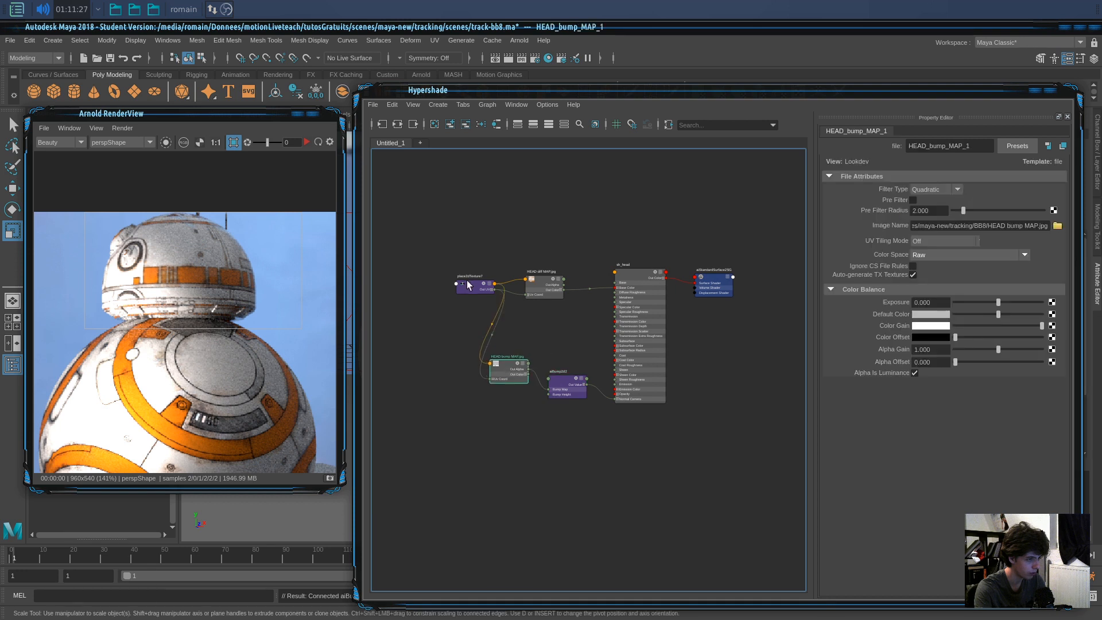
pyautogui.moveTo(465, 287); pyautogui.dragTo(375, 314)
pyautogui.moveTo(539, 300); pyautogui.dragTo(467, 307)
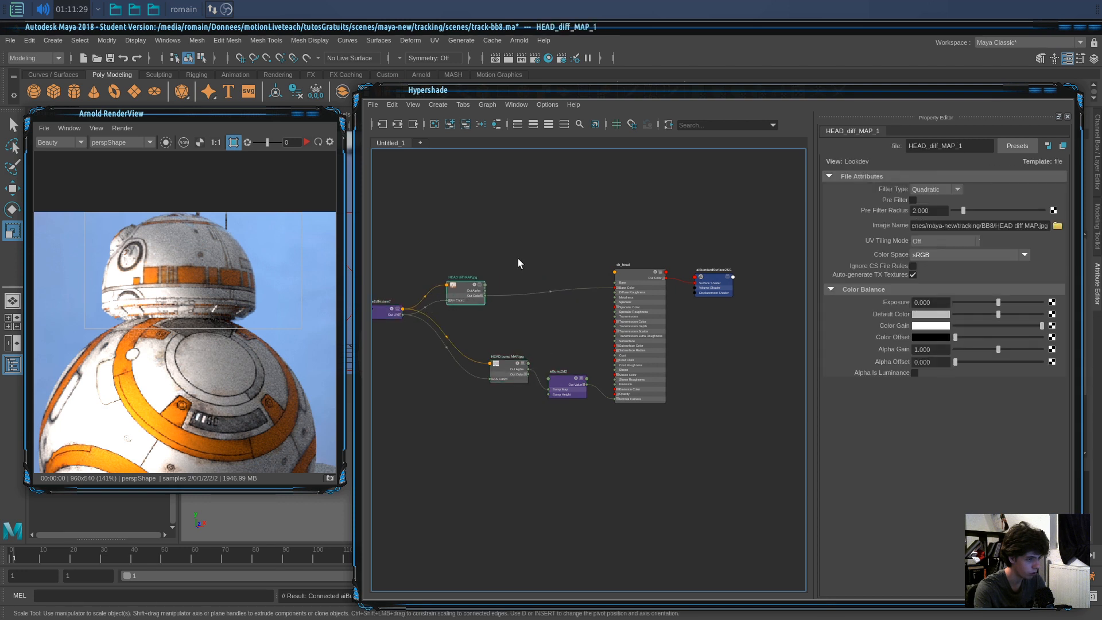
pyautogui.scroll(2, 517, 258)
pyautogui.keyDown('alt'); pyautogui.moveTo(517, 258); pyautogui.dragTo(510, 267, button='middle'); pyautogui.keyUp('alt')
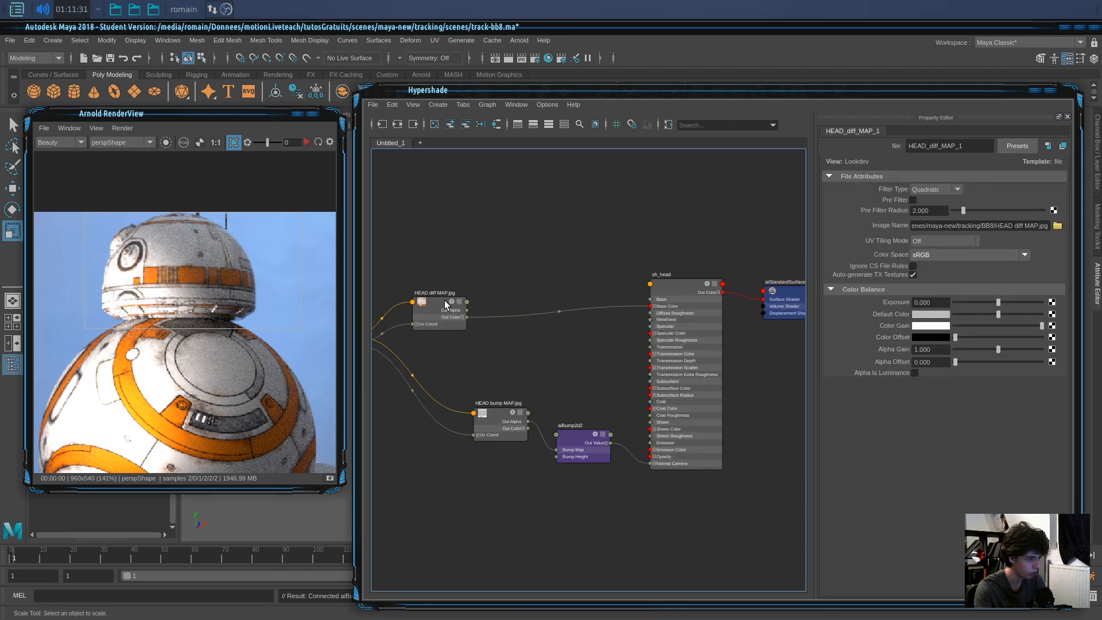
pyautogui.click(914, 373)
# Create an aiRange node and place it between HEAD diff MAP.jpg and sh_head.
pyautogui.scroll(2, 513, 356)
pyautogui.press('Tab')
pyautogui.write('airange')
pyautogui.press('Down')
pyautogui.press('Return')
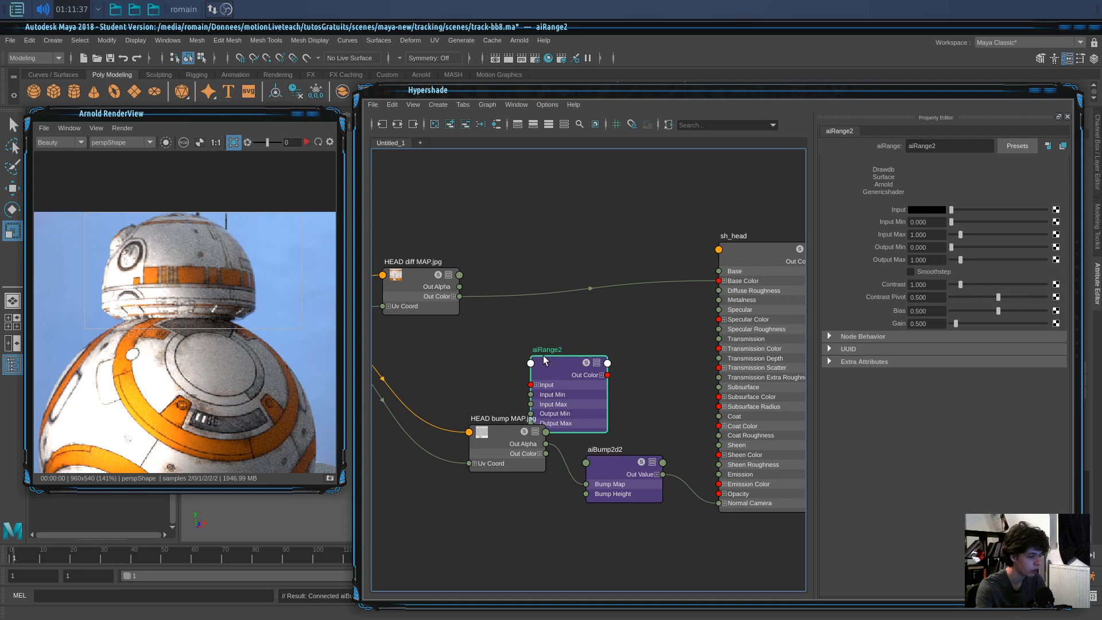
pyautogui.moveTo(546, 368); pyautogui.dragTo(570, 348)
pyautogui.click(453, 343)
# Connect HEAD diff MAP.jpg's Out Color R to the aiRange node's Input R, Input G and Input B.
pyautogui.moveTo(459, 286); pyautogui.dragTo(514, 266)
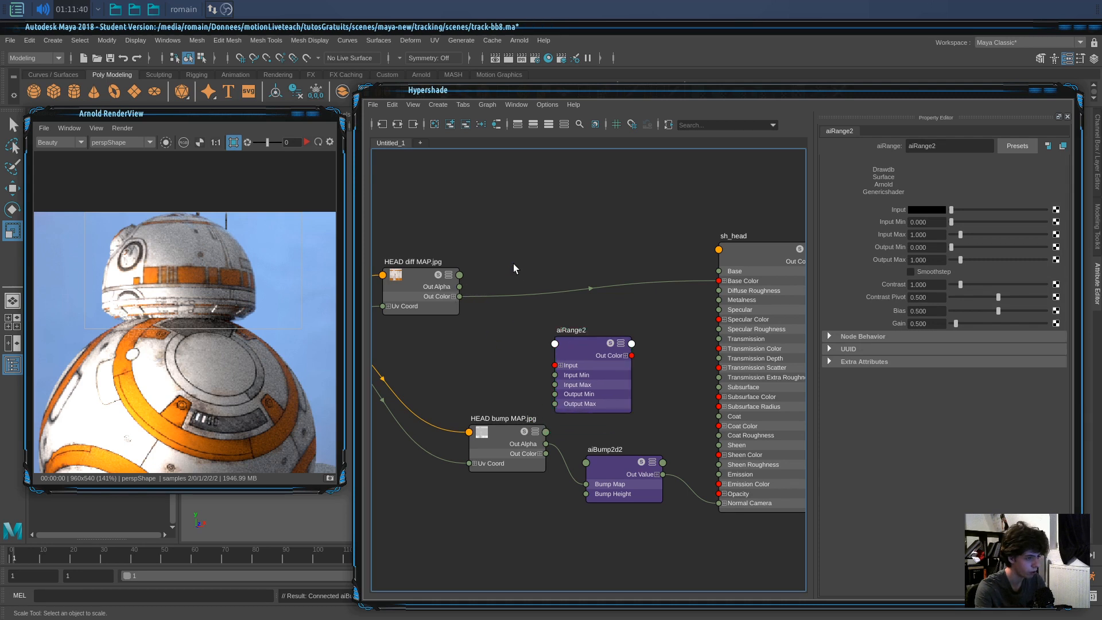
pyautogui.click(454, 296)
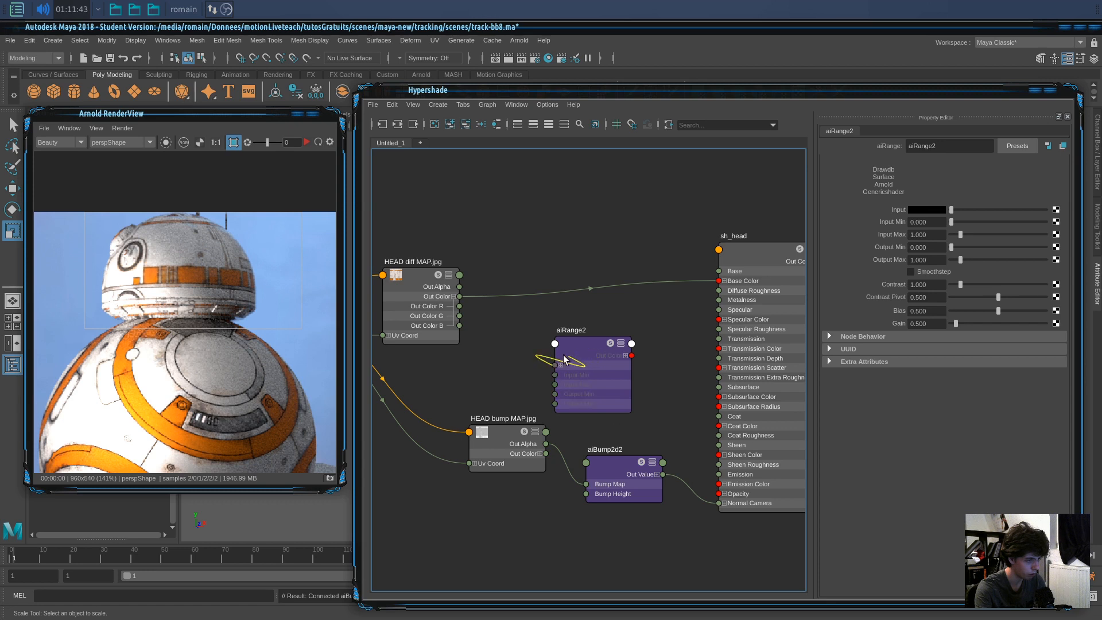
pyautogui.click(565, 369)
pyautogui.click(561, 365)
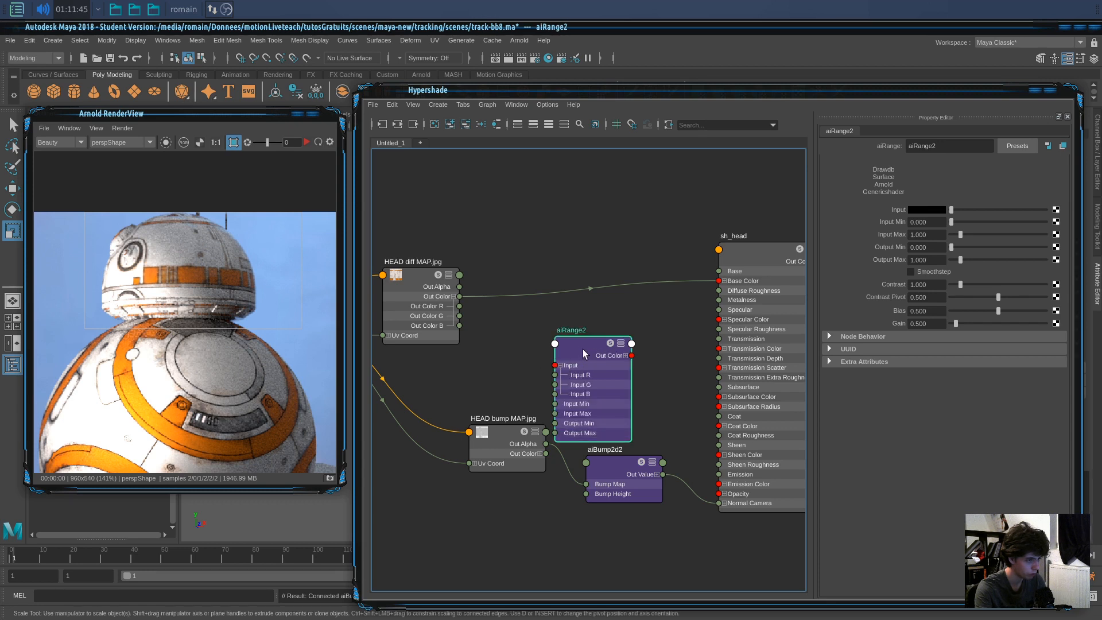
pyautogui.moveTo(584, 349); pyautogui.dragTo(580, 318)
pyautogui.moveTo(473, 311); pyautogui.dragTo(551, 344)
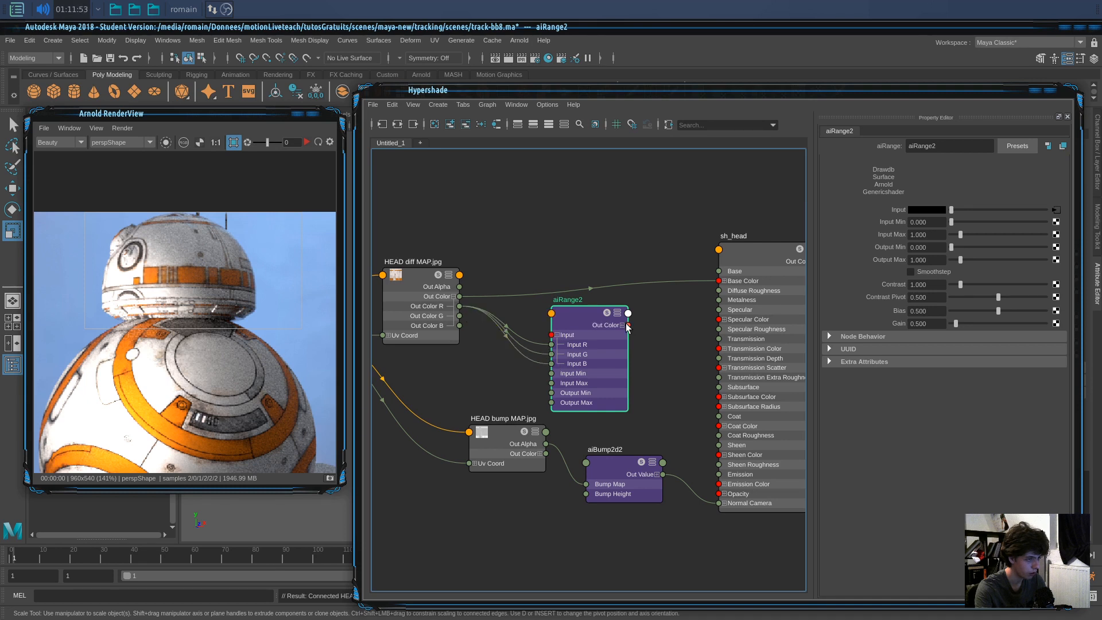
# Connect the aiRange node's Out Color to sh_head's Base Color and start the render.
pyautogui.moveTo(714, 297); pyautogui.dragTo(720, 281)
pyautogui.moveTo(593, 320); pyautogui.dragTo(593, 305)
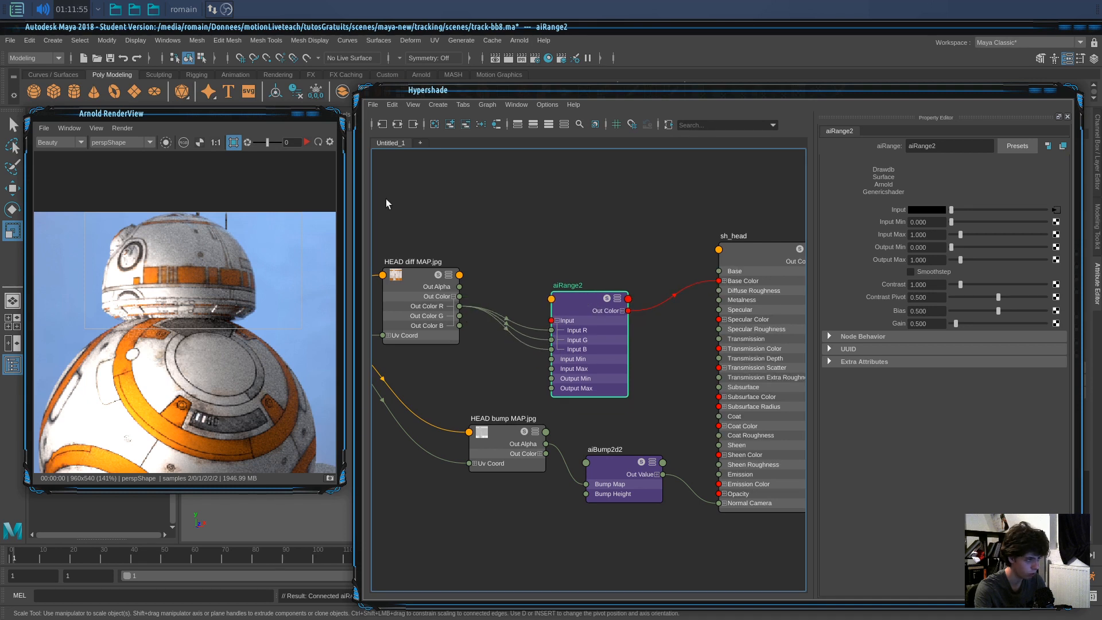
pyautogui.click(307, 142)
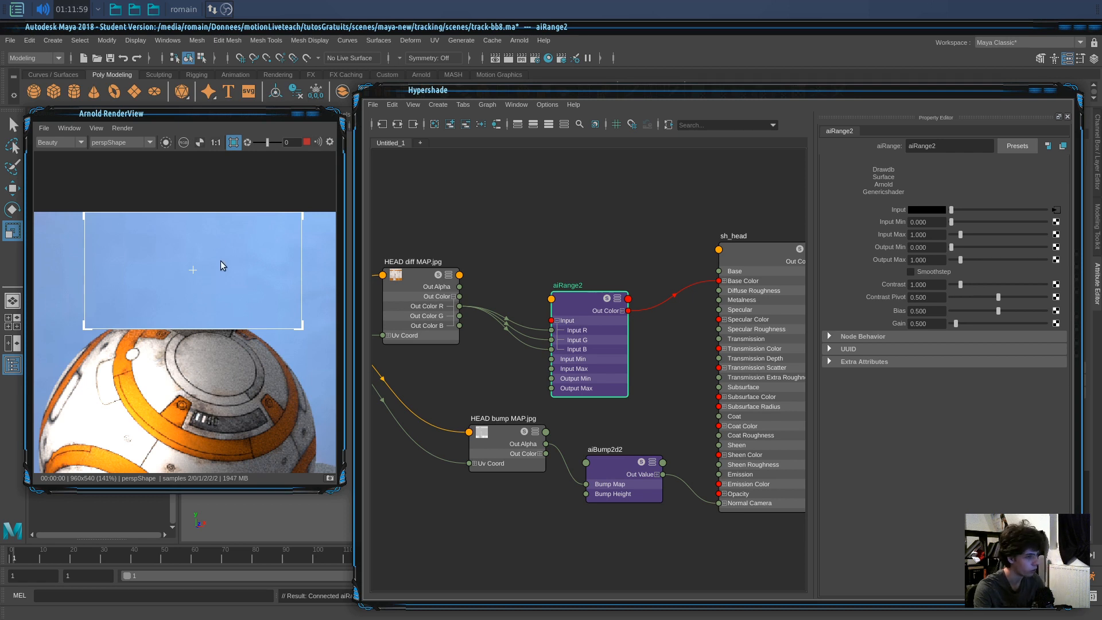
pyautogui.moveTo(576, 310); pyautogui.dragTo(573, 291)
pyautogui.scroll(-1, 160, 320)
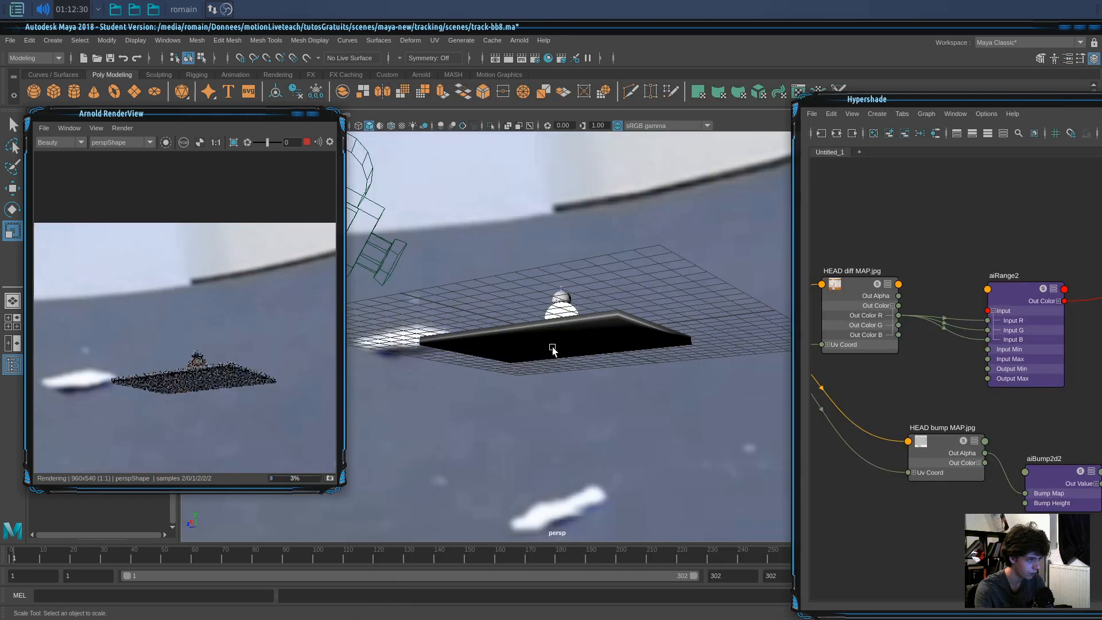
# Select the droid's head and frame it close up in the perspective view.
pyautogui.keyDown('alt'); pyautogui.moveTo(552, 349); pyautogui.dragTo(569, 305); pyautogui.keyUp('alt')
pyautogui.click(570, 302)
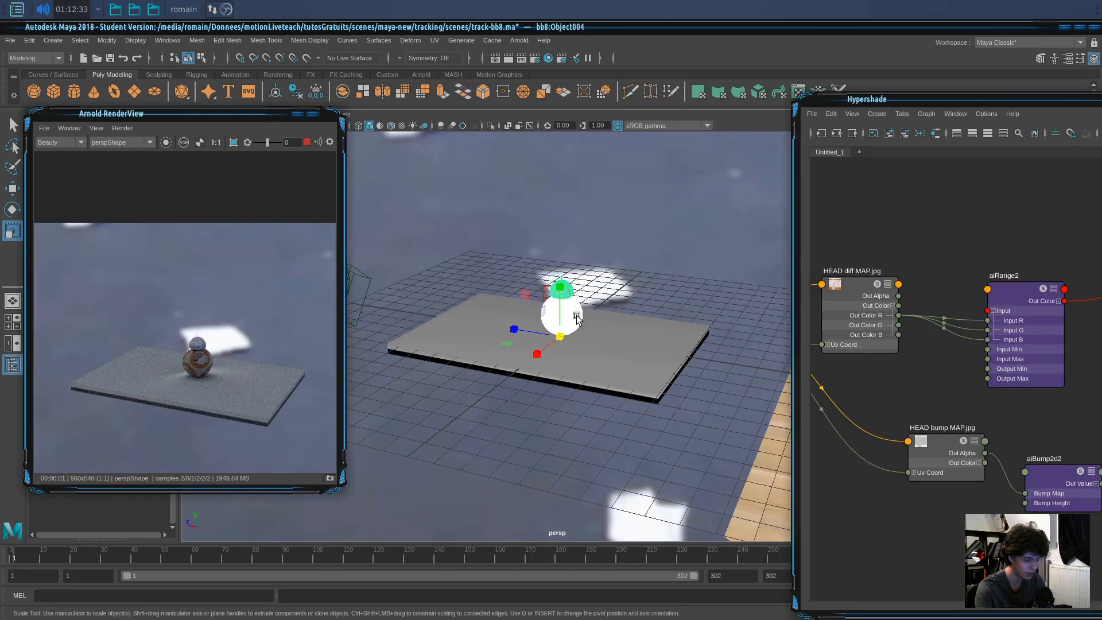
pyautogui.press('f')
pyautogui.keyDown('alt'); pyautogui.moveTo(590, 376); pyautogui.dragTo(423, 373); pyautogui.keyUp('alt')
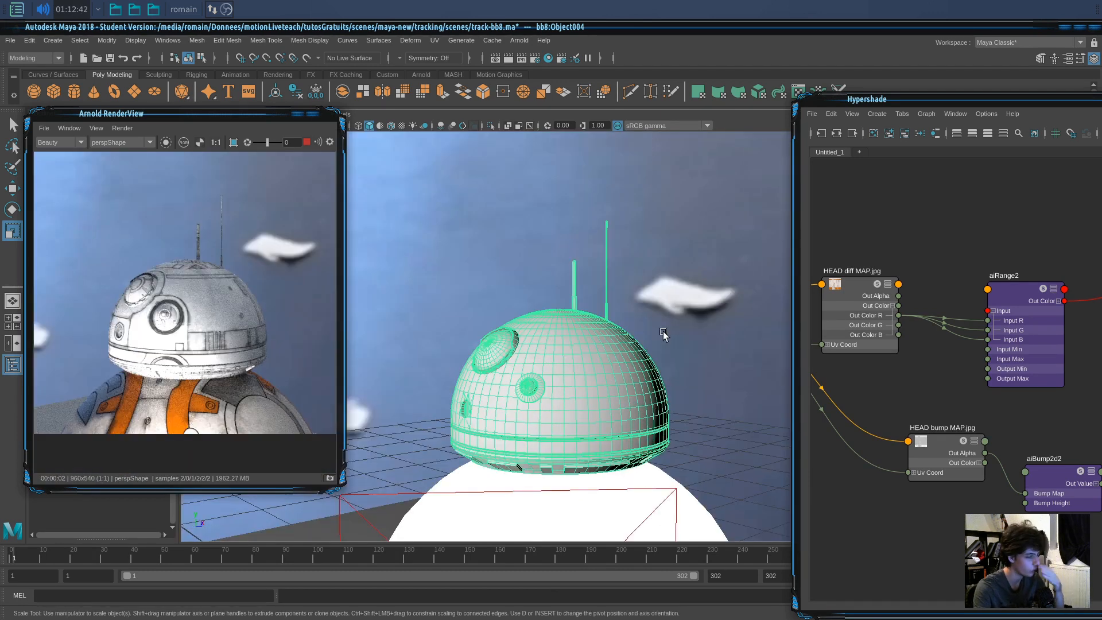
# Set the Metalness of the sh_head shader to 1.
pyautogui.moveTo(1017, 107); pyautogui.dragTo(736, 117)
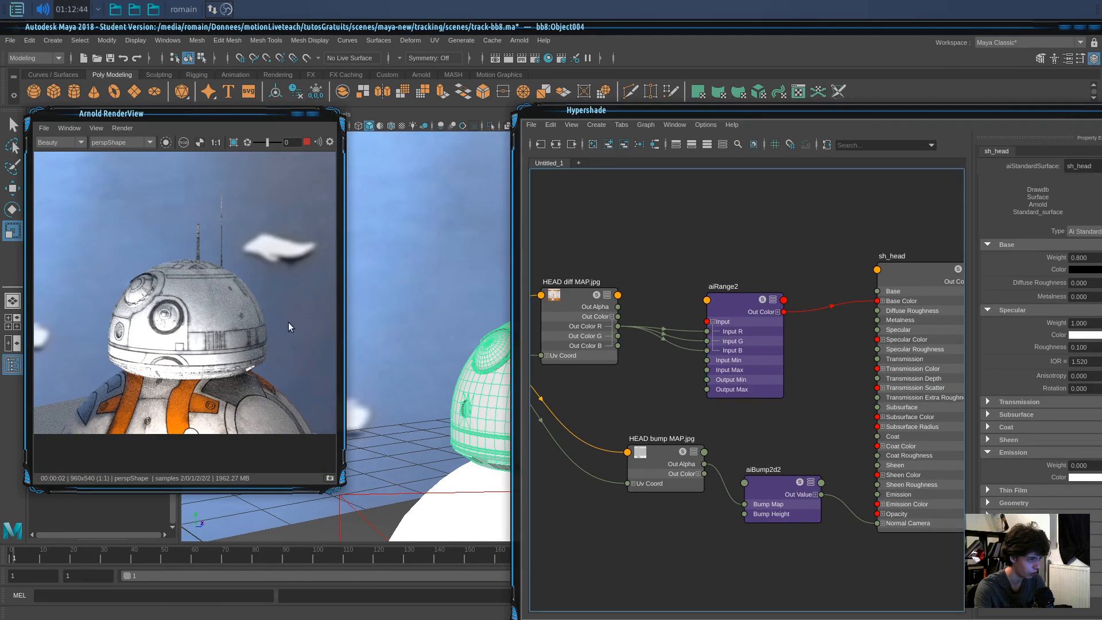
pyautogui.scroll(-5, 736, 418)
pyautogui.click(740, 367)
pyautogui.scroll(5, 715, 328)
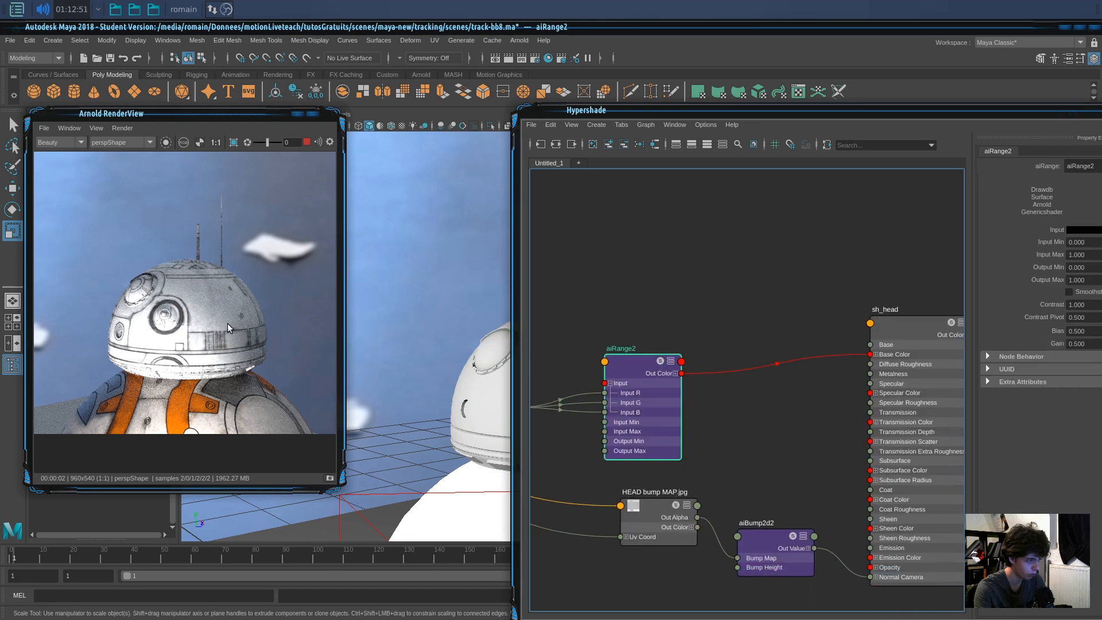
pyautogui.moveTo(642, 377); pyautogui.dragTo(630, 375)
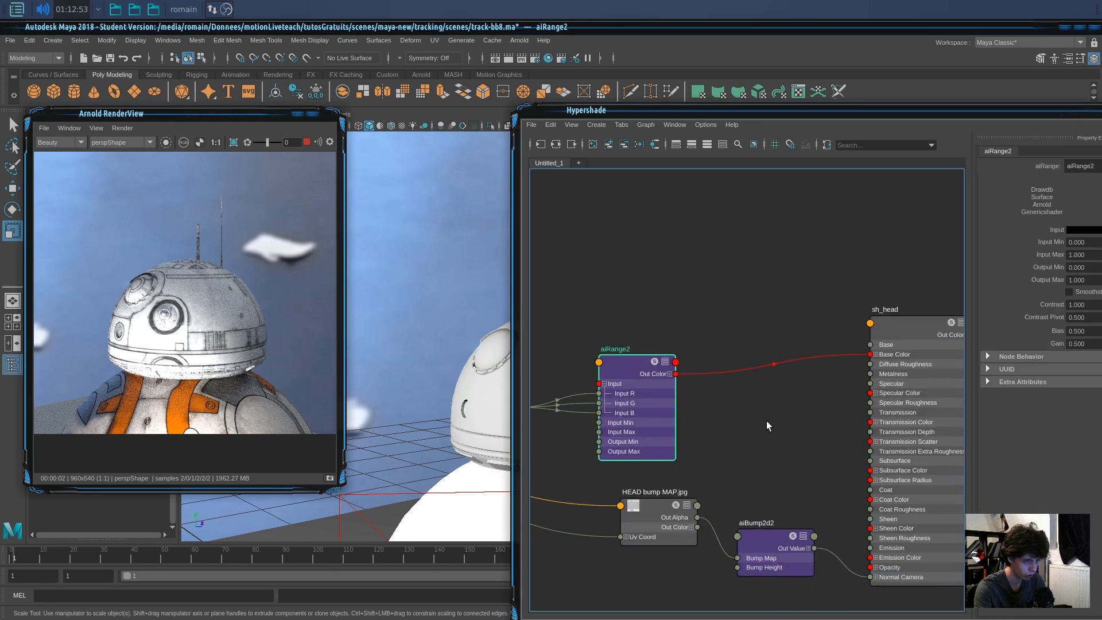
pyautogui.keyDown('alt'); pyautogui.moveTo(740, 420); pyautogui.dragTo(717, 419, button='middle'); pyautogui.keyUp('alt')
pyautogui.click(874, 328)
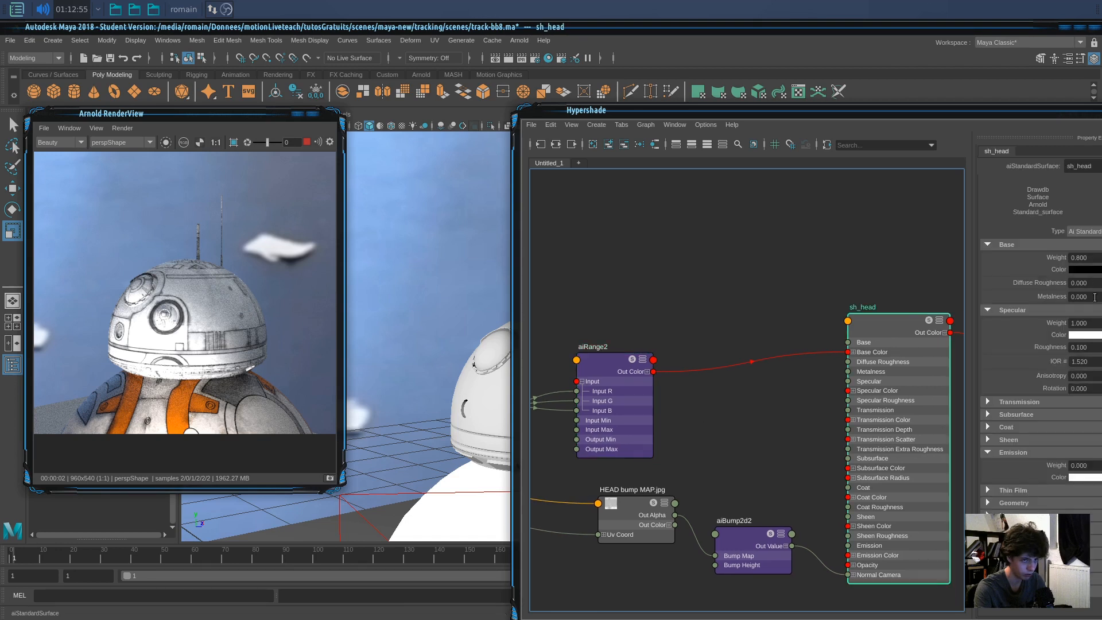
pyautogui.moveTo(899, 113); pyautogui.dragTo(785, 111)
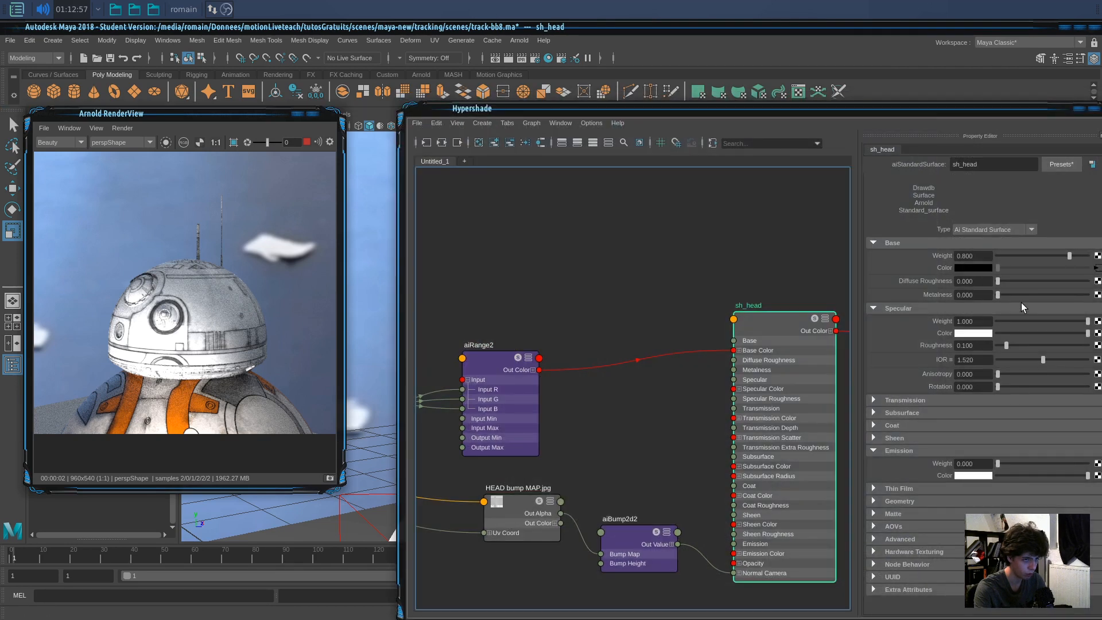
pyautogui.moveTo(998, 295); pyautogui.dragTo(1087, 294)
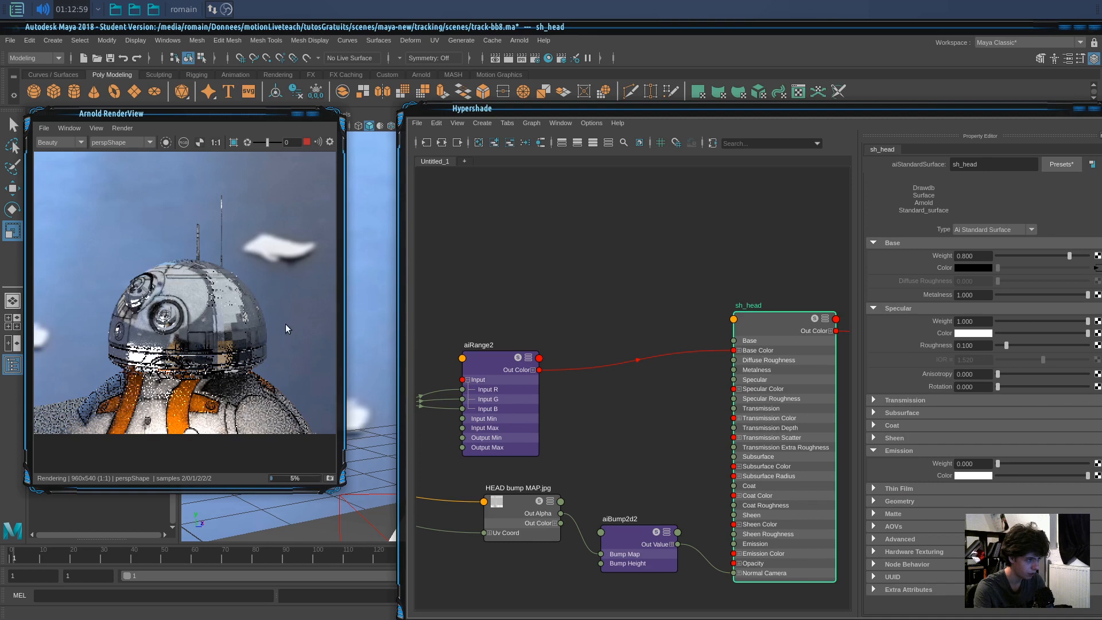
# Set the head mesh's Arnold Subdivision Type to catclark.
pyautogui.click(223, 308)
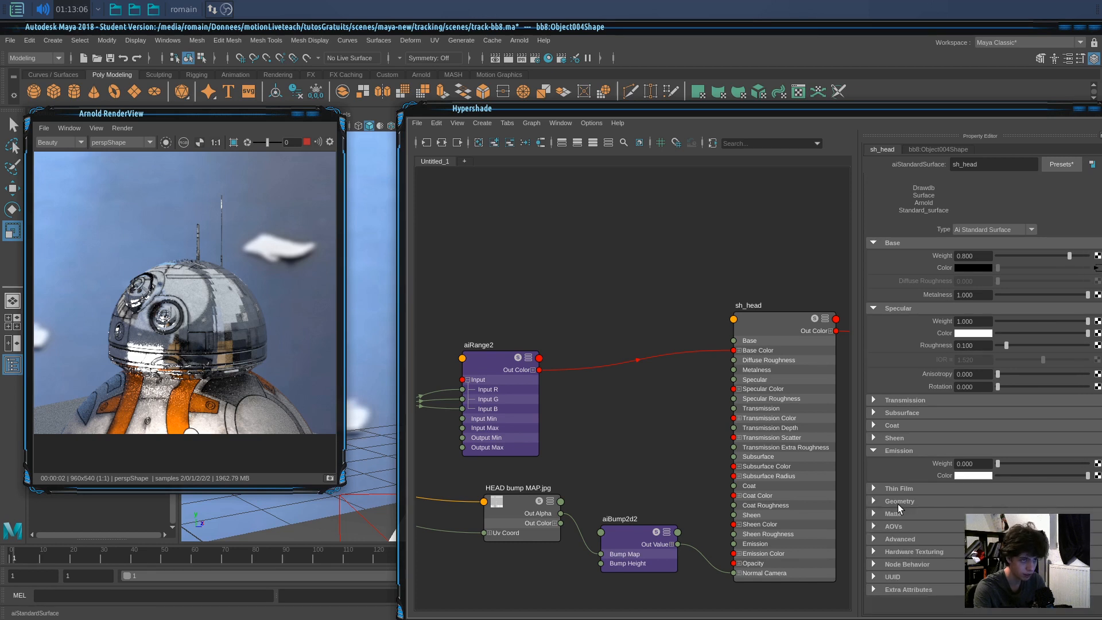
pyautogui.click(934, 149)
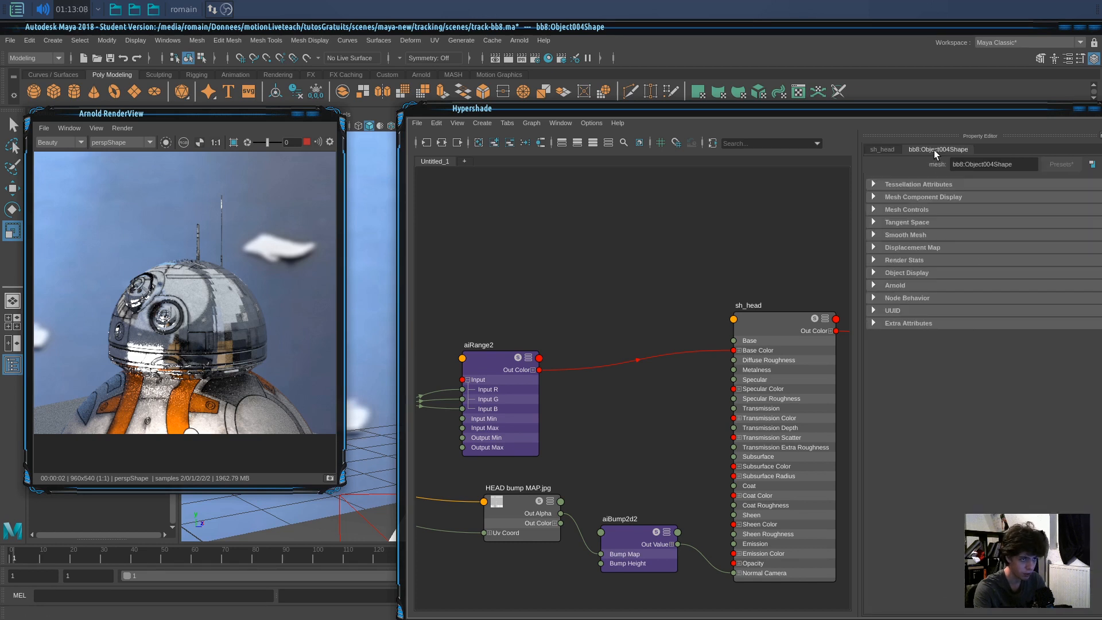
pyautogui.click(882, 285)
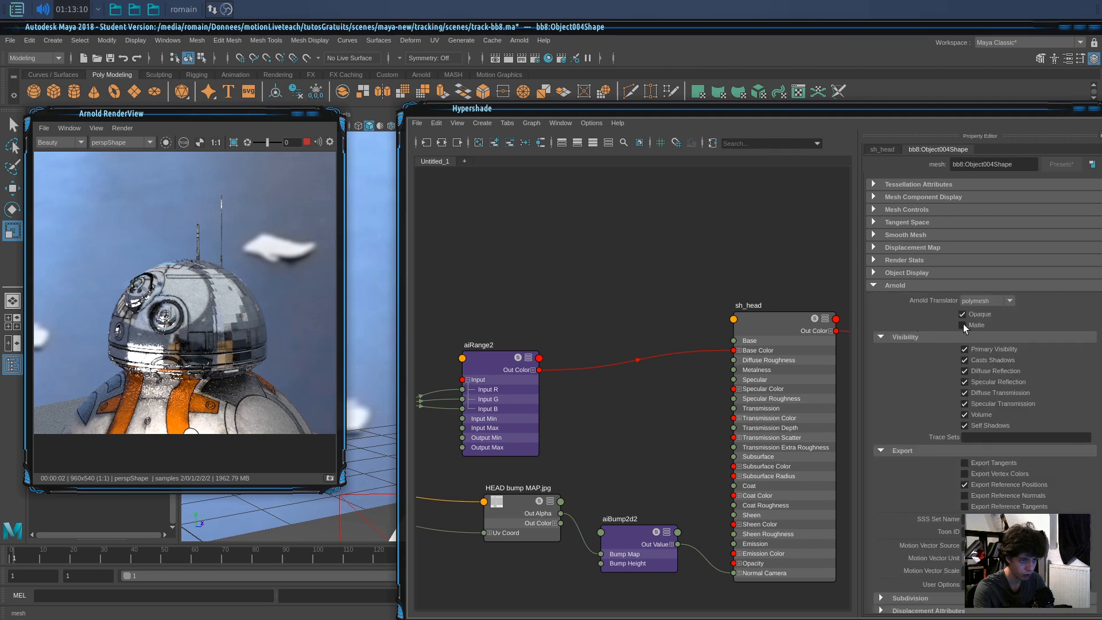
pyautogui.scroll(-2, 956, 532)
pyautogui.click(892, 537)
pyautogui.scroll(-2, 895, 533)
pyautogui.click(982, 482)
pyautogui.click(980, 505)
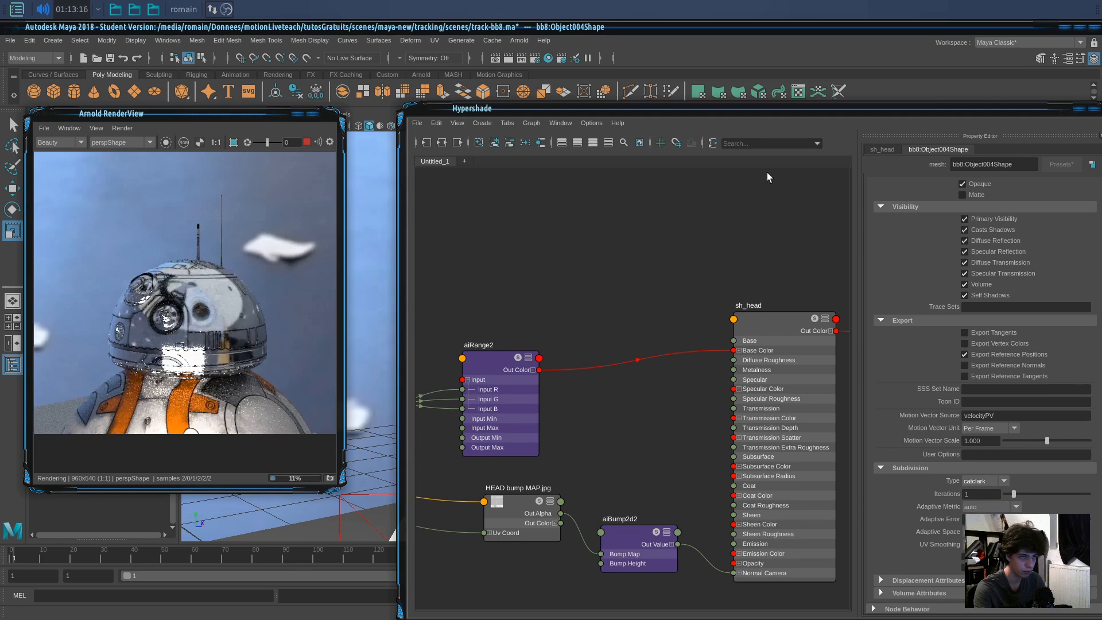
# Tune the aiRange2 node feeding sh_head, setting Input Min to about 1.656 and Input Max to about 0.184.
pyautogui.click(758, 315)
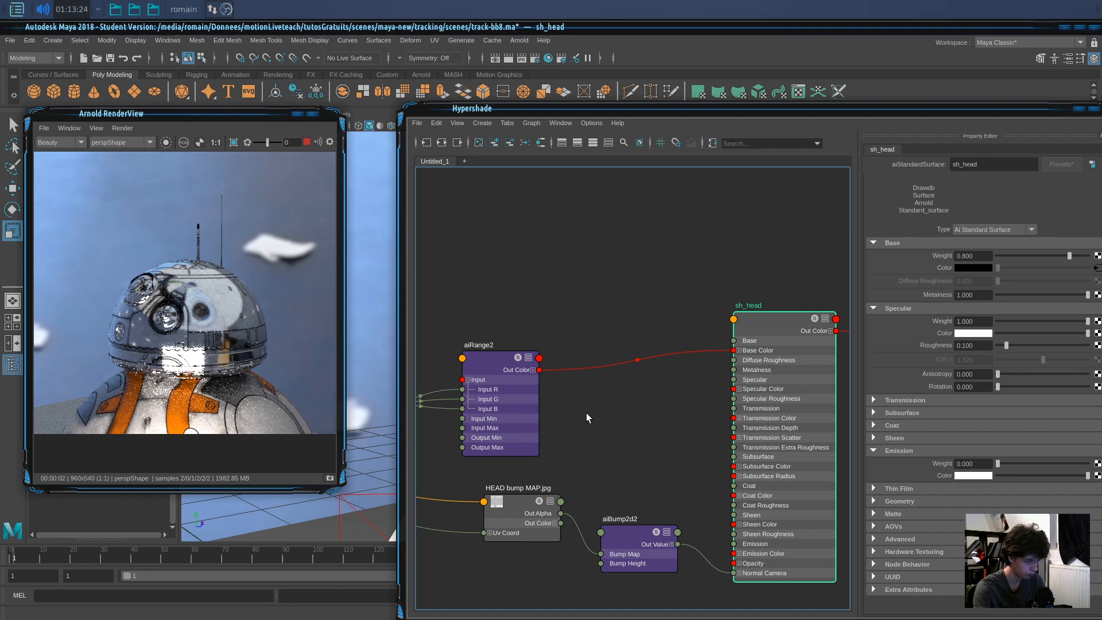
pyautogui.click(491, 353)
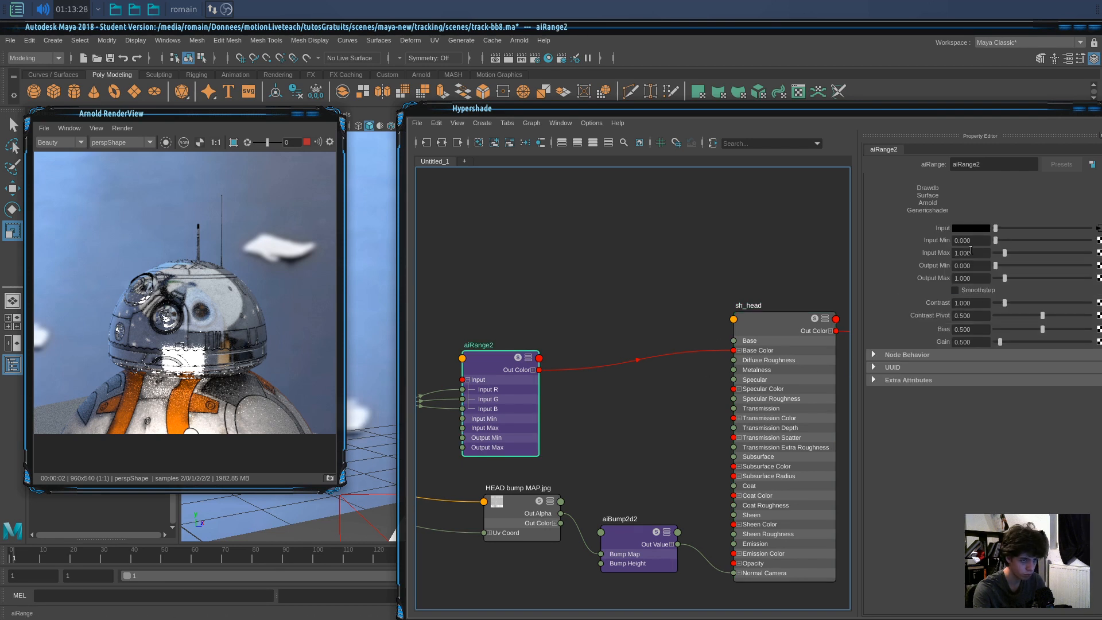
pyautogui.moveTo(996, 241)
pyautogui.mouseDown()
pyautogui.moveTo(986, 242)
pyautogui.moveTo(1003, 254)
pyautogui.mouseUp()
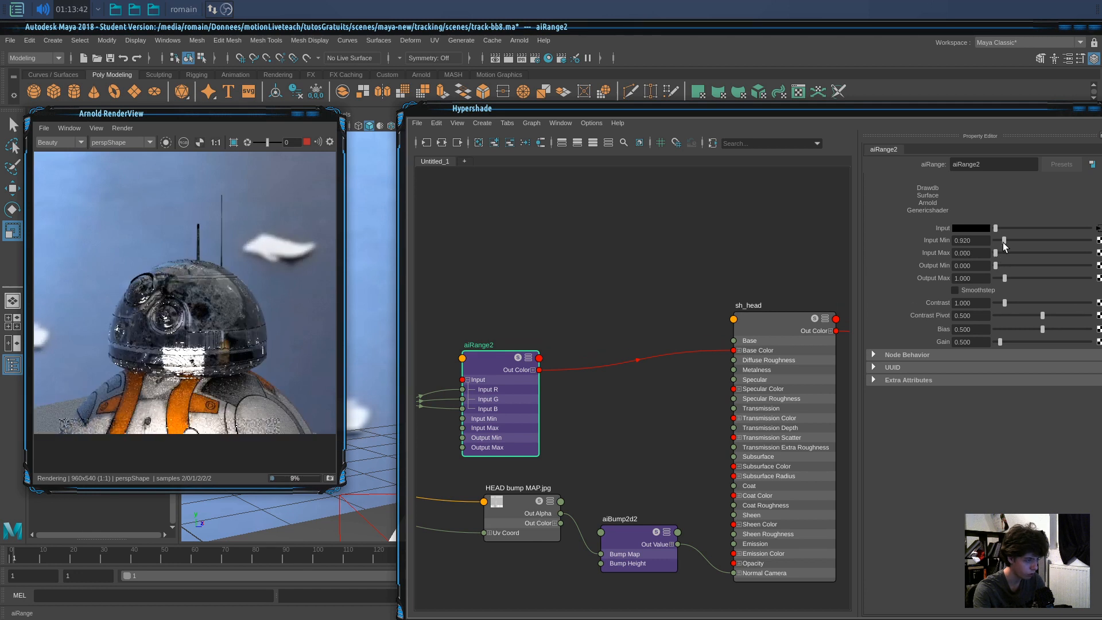
pyautogui.moveTo(1003, 244); pyautogui.dragTo(1004, 244)
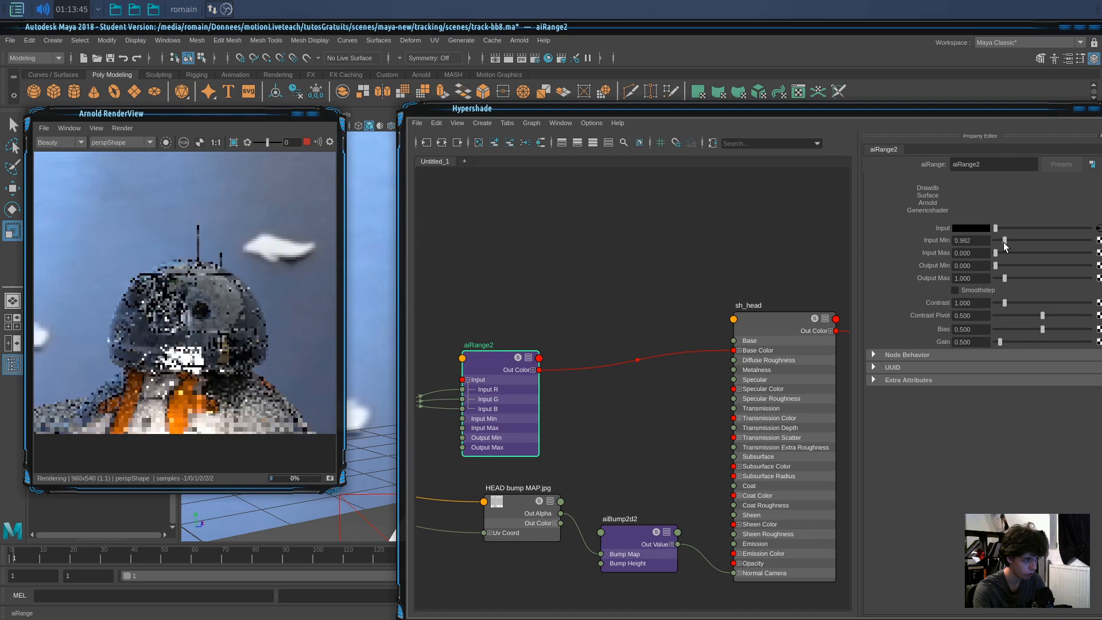
pyautogui.moveTo(1005, 244); pyautogui.dragTo(995, 243)
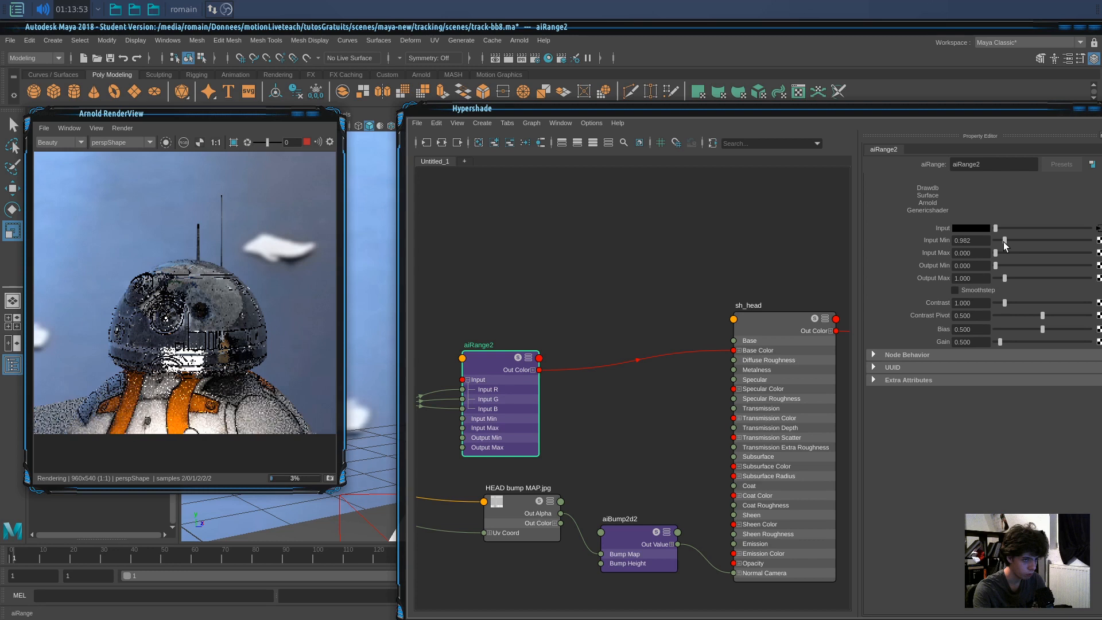
pyautogui.moveTo(995, 241); pyautogui.dragTo(1003, 246)
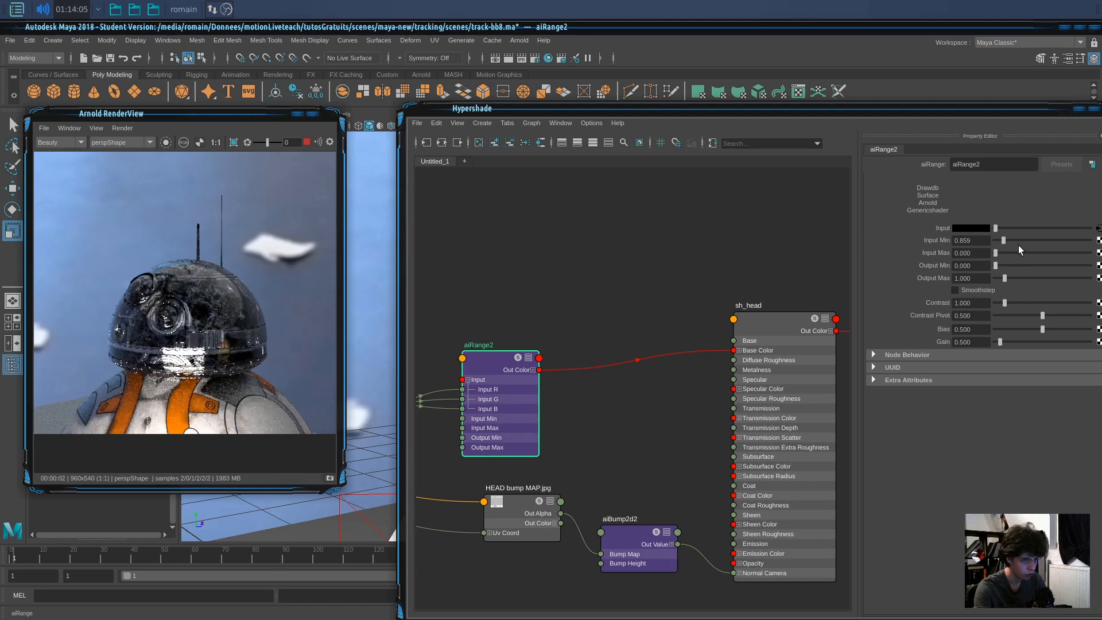
pyautogui.moveTo(1007, 245); pyautogui.dragTo(997, 254)
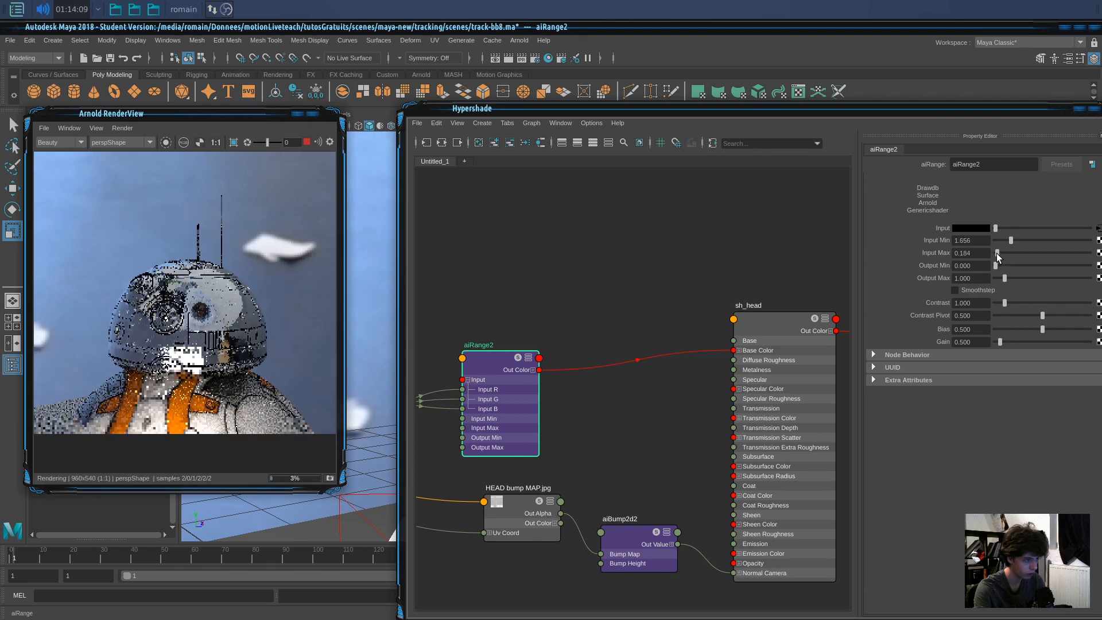
# Connect aiRange2's Out Color R to sh_head's Specular Roughness and delete the link from its Out Color to Base Color.
pyautogui.click(534, 370)
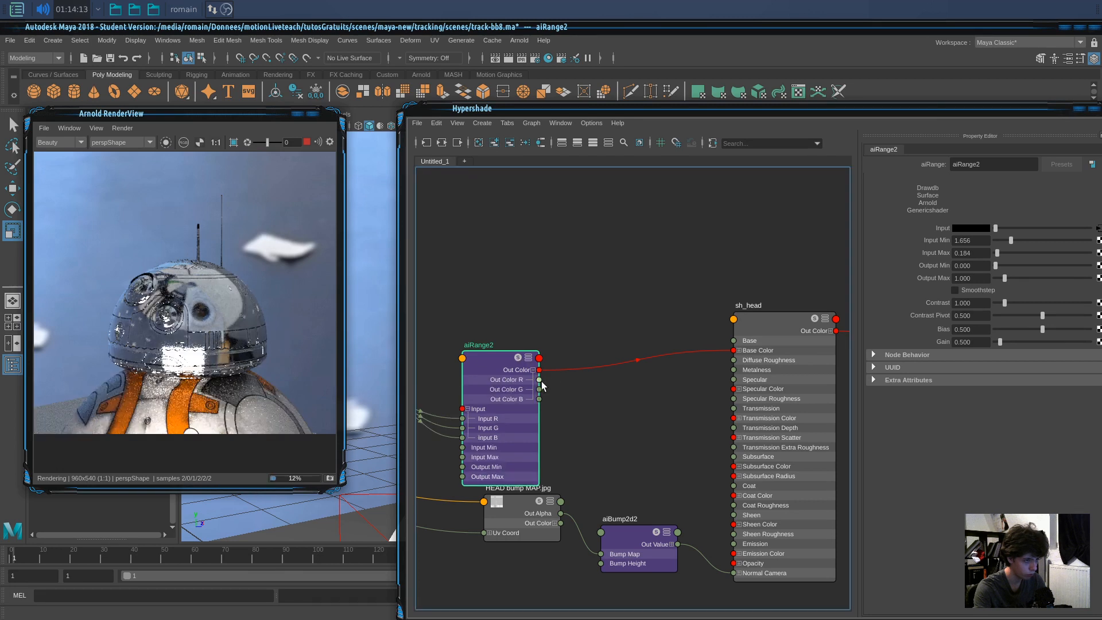
pyautogui.moveTo(540, 380); pyautogui.dragTo(736, 399)
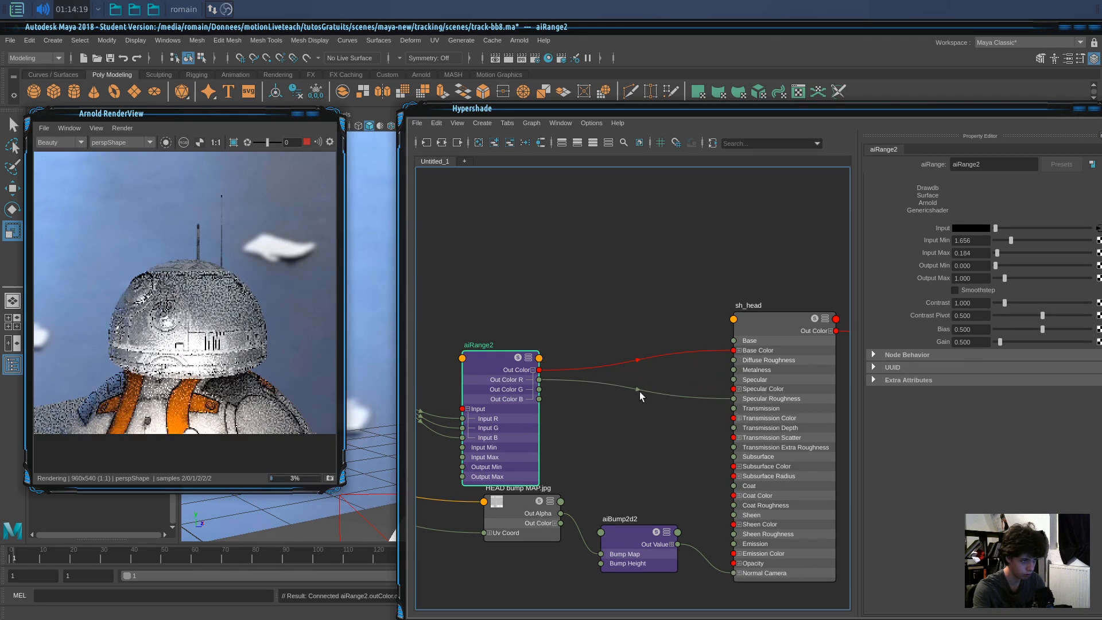
pyautogui.click(666, 355)
pyautogui.press('Delete')
pyautogui.keyDown('alt'); pyautogui.moveTo(661, 353); pyautogui.dragTo(700, 324, button='middle'); pyautogui.keyUp('alt')
pyautogui.moveTo(553, 331); pyautogui.dragTo(555, 322)
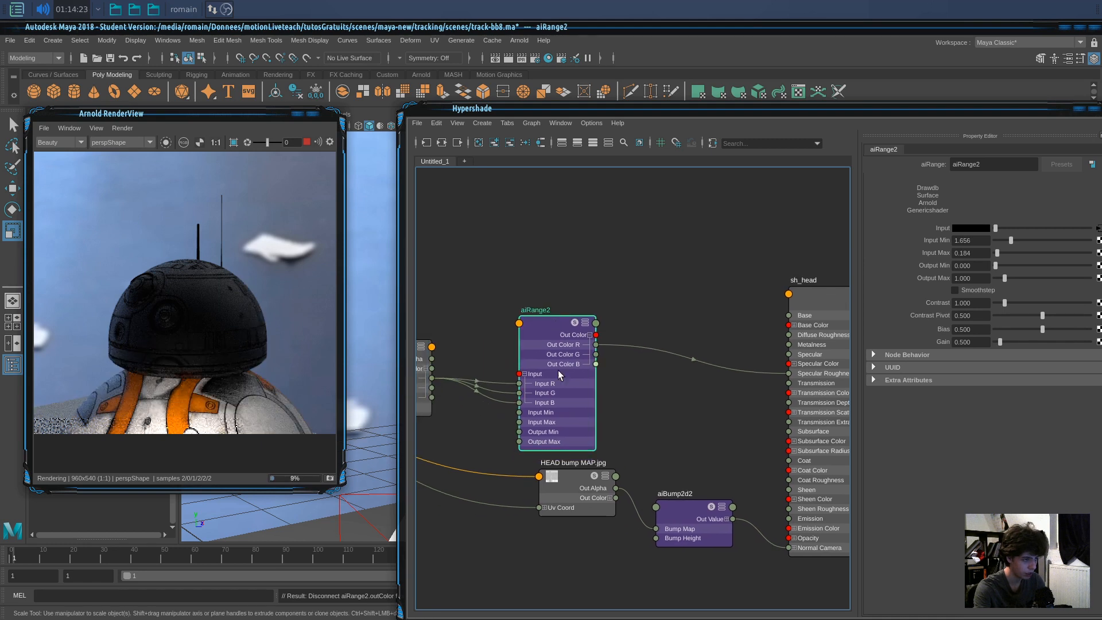
# Connect the HEAD diff MAP texture's Out Color to sh_head's Base Color and inspect the head in the render.
pyautogui.scroll(-2, 449, 368)
pyautogui.keyDown('alt'); pyautogui.moveTo(450, 368); pyautogui.dragTo(471, 367, button='middle'); pyautogui.keyUp('alt')
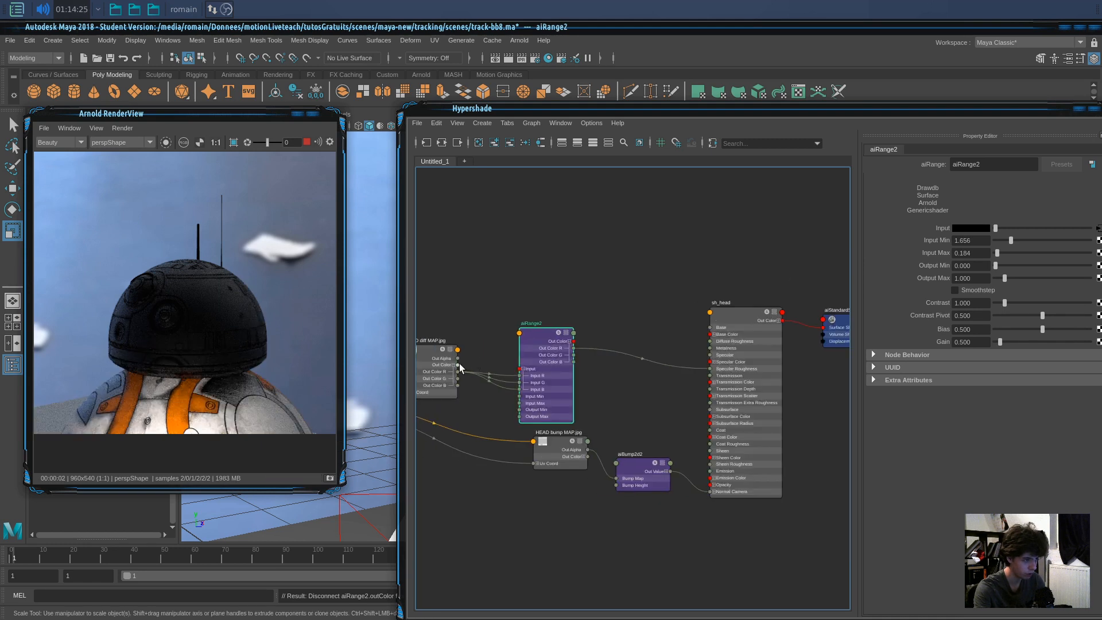
pyautogui.moveTo(526, 360); pyautogui.dragTo(710, 334)
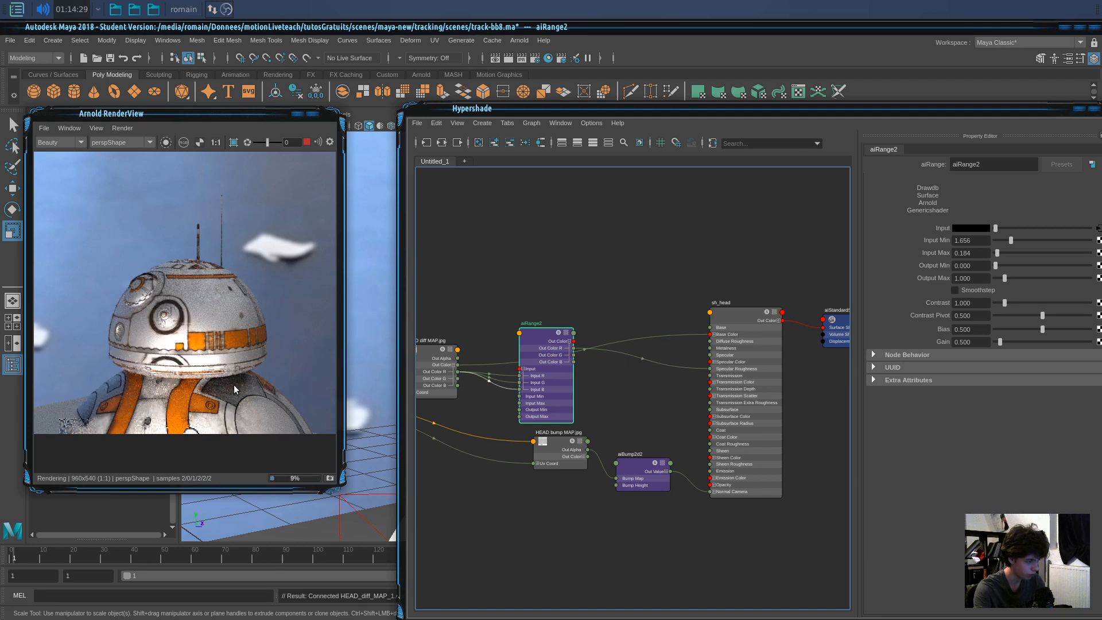
pyautogui.moveTo(234, 385)
pyautogui.mouseDown(button='middle')
pyautogui.moveTo(209, 394)
pyautogui.moveTo(217, 379)
pyautogui.mouseUp(button='middle')
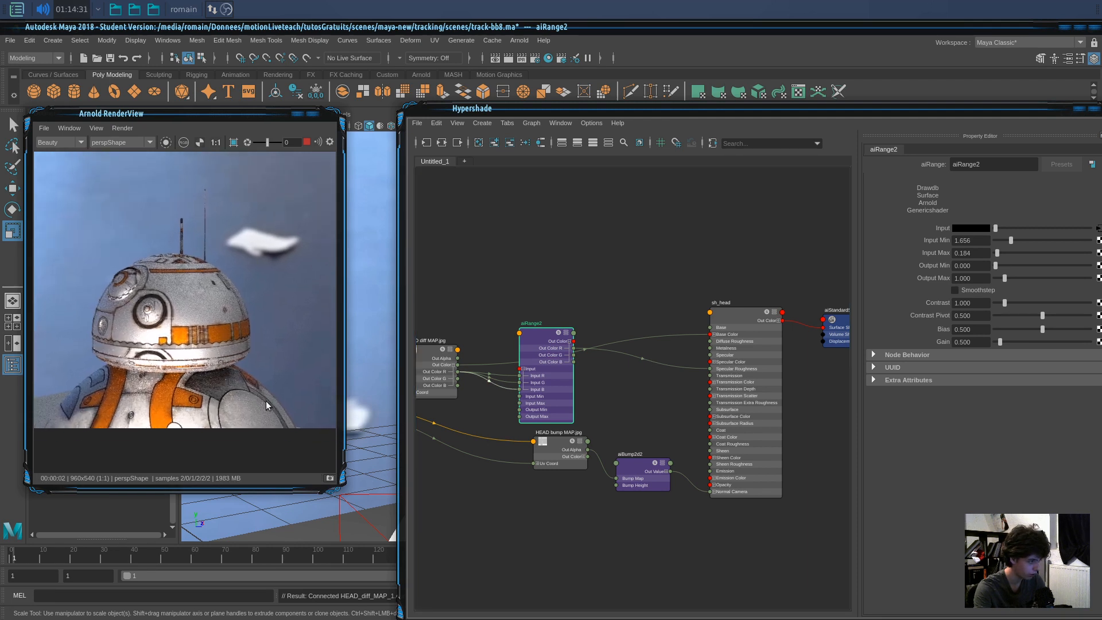
pyautogui.keyDown('alt'); pyautogui.moveTo(383, 380); pyautogui.dragTo(332, 371); pyautogui.keyUp('alt')
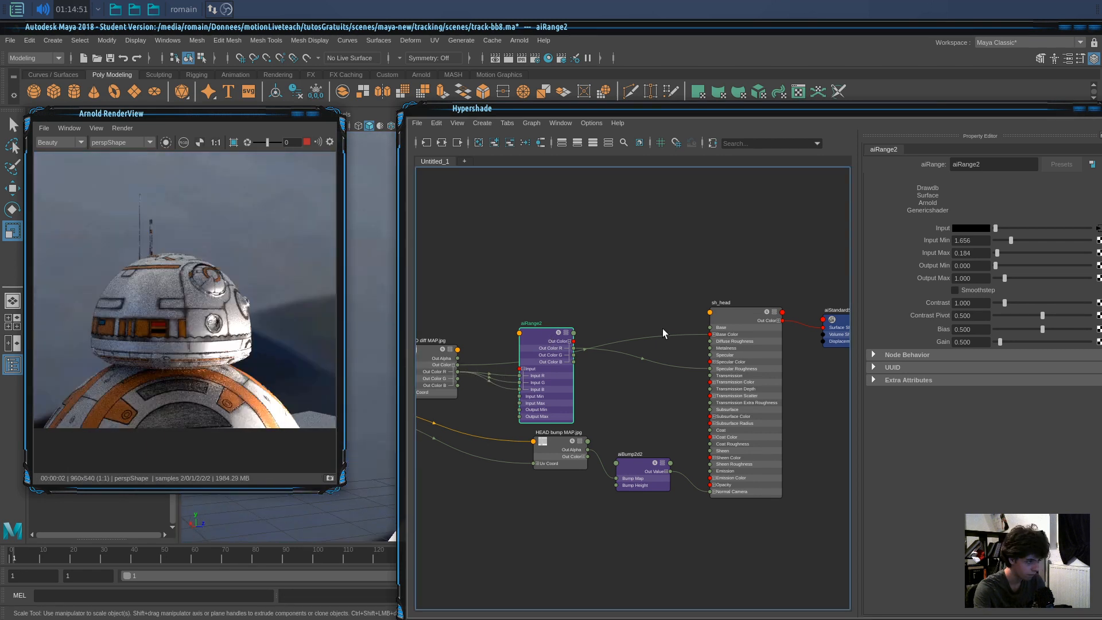
# Adjust aiRange2's Input Min against the render and set it to 1.5.
pyautogui.moveTo(1013, 241); pyautogui.dragTo(1005, 246)
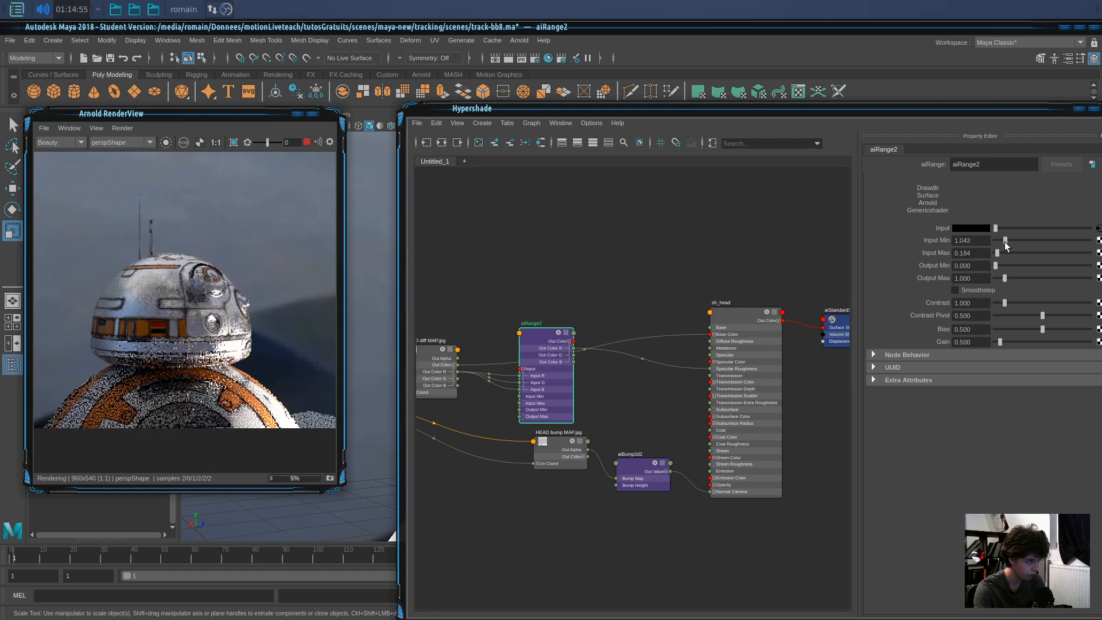
pyautogui.moveTo(1005, 245); pyautogui.dragTo(1006, 246)
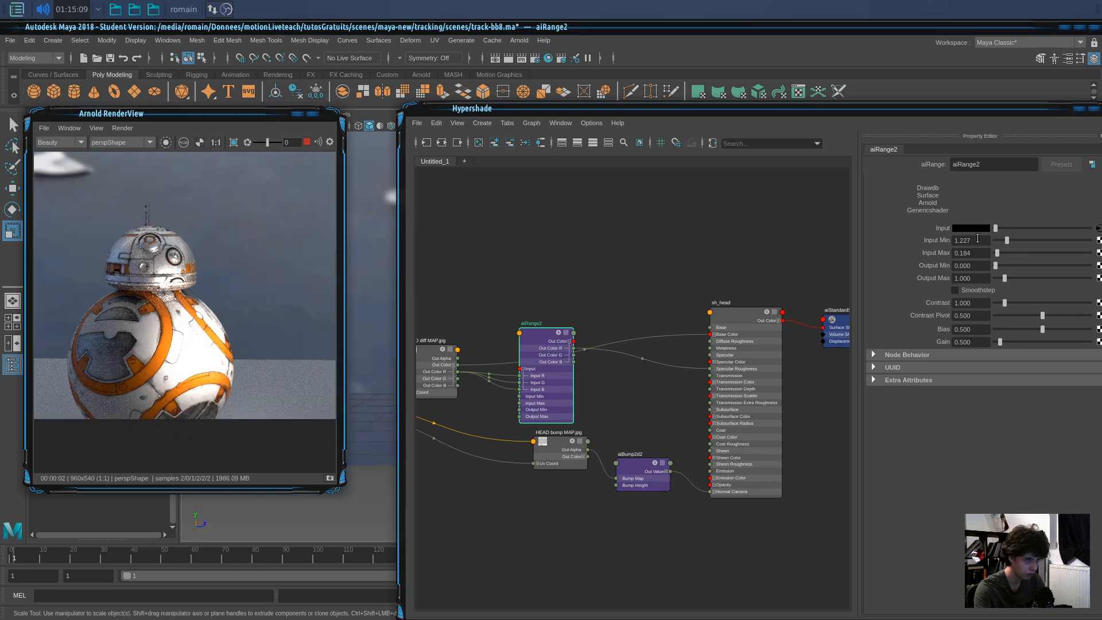
pyautogui.write('1.5')
pyautogui.press('Return')
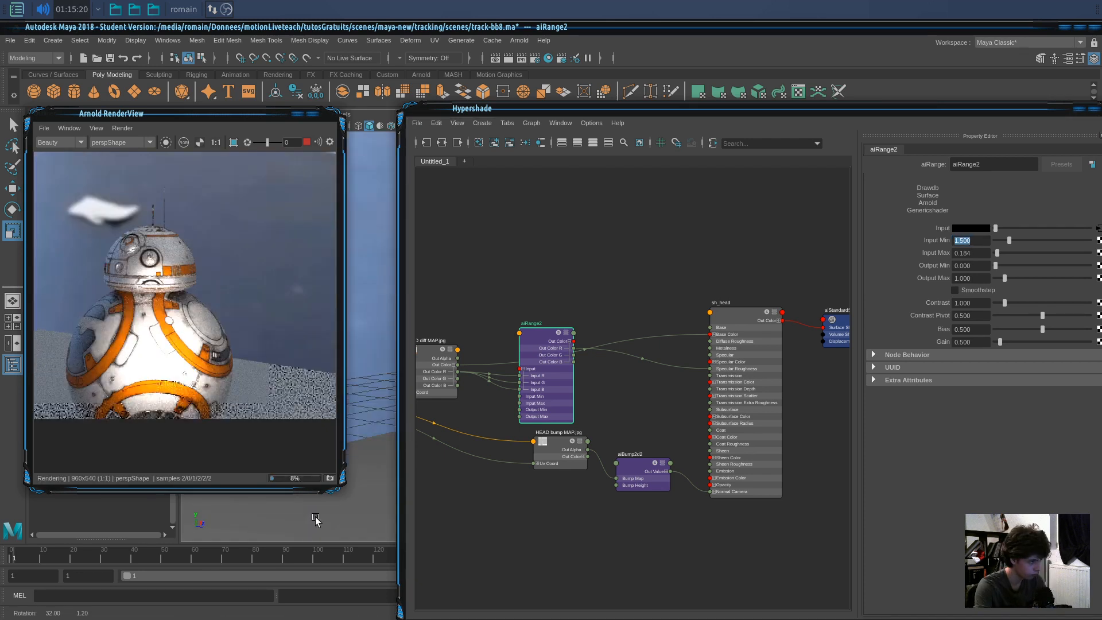
# Check the whole droid in the render from farther away and save the scene.
pyautogui.moveTo(319, 518)
pyautogui.keyDown('alt'); pyautogui.mouseDown()
pyautogui.moveTo(379, 515)
pyautogui.moveTo(332, 519)
pyautogui.mouseUp(); pyautogui.keyUp('alt')
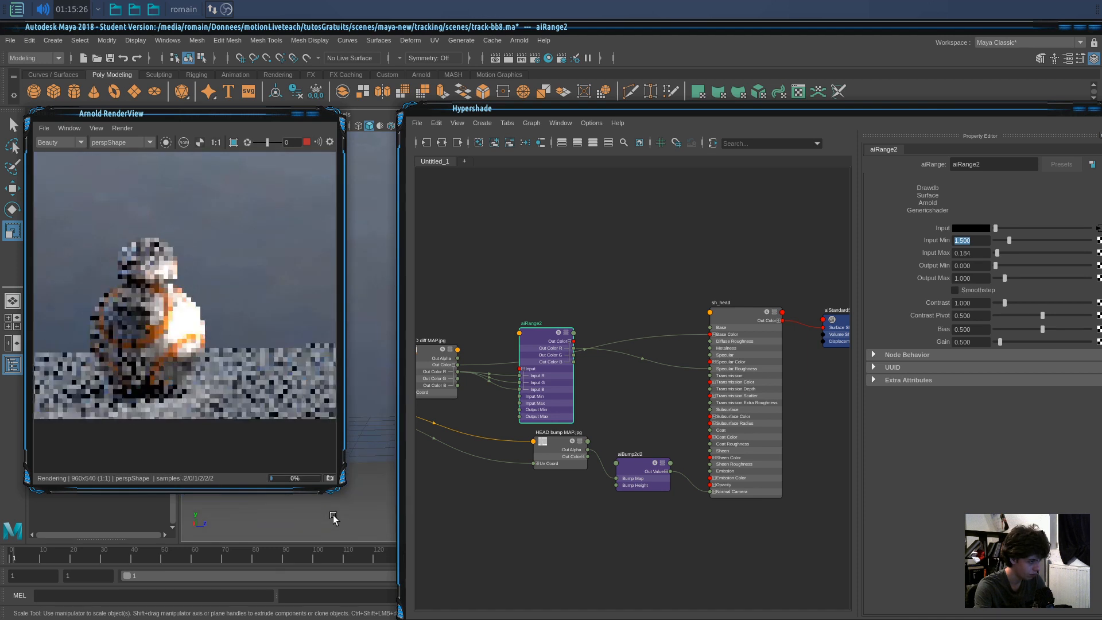
pyautogui.scroll(-2, 243, 352)
pyautogui.scroll(1, 242, 352)
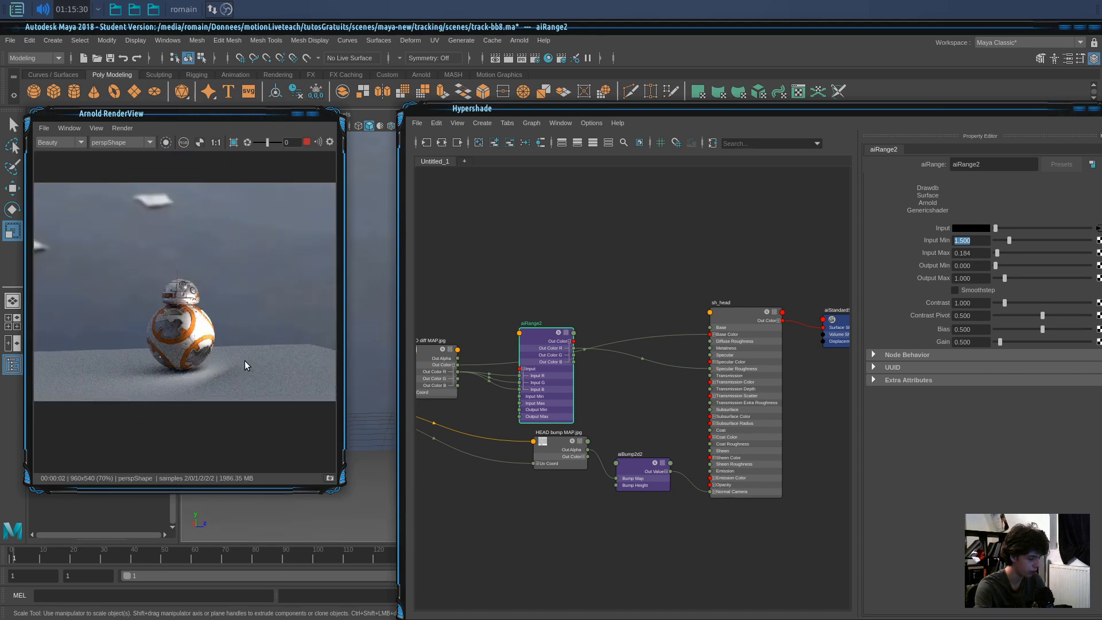
pyautogui.hotkey('ctrl', 's')
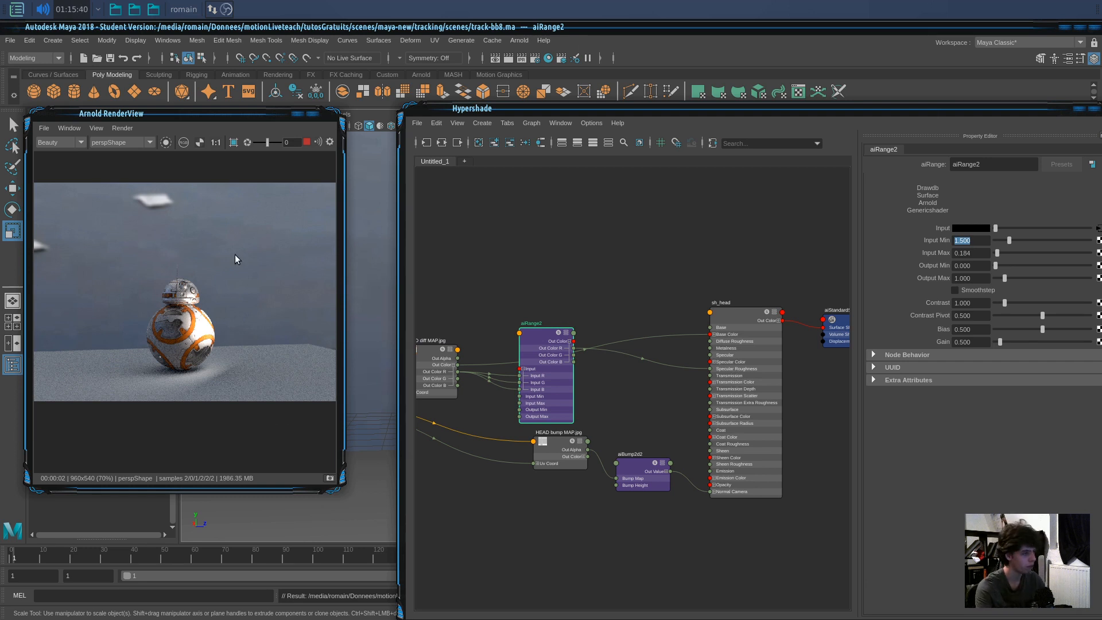
# Switch the Arnold RenderView to CameraShape and examine how the droid sits on the table in the kitchen footage.
pyautogui.click(133, 160)
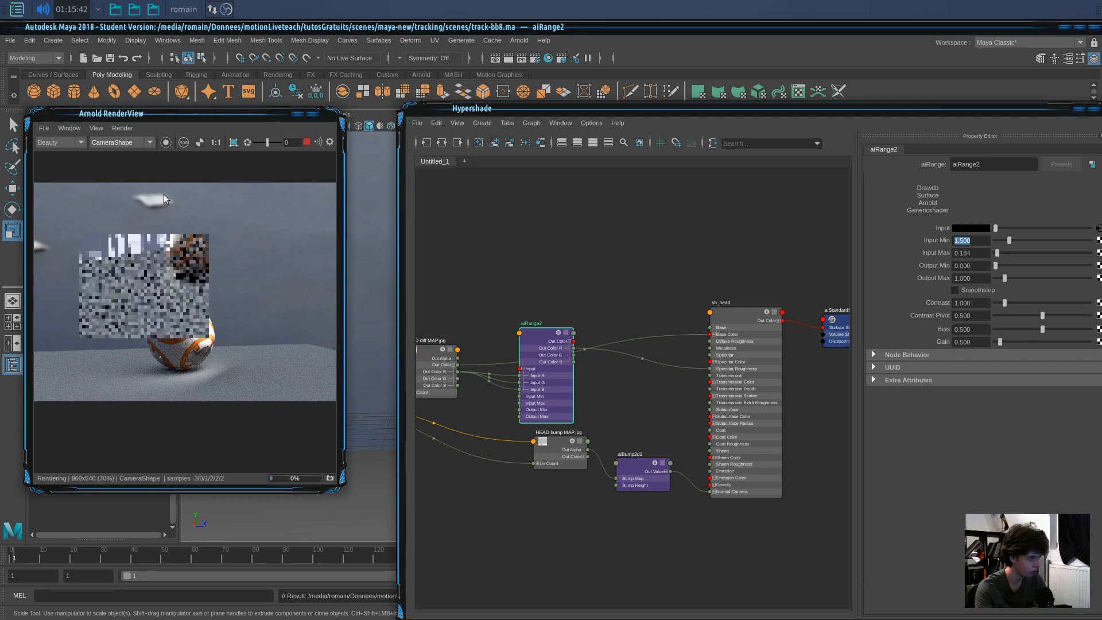
pyautogui.scroll(-1, 218, 262)
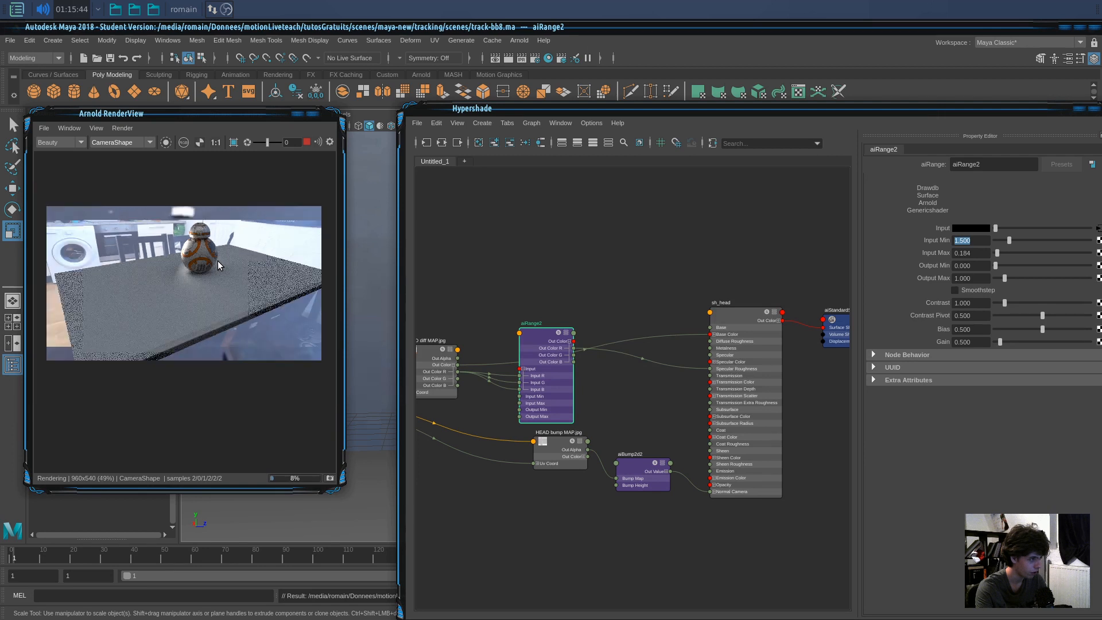
pyautogui.scroll(-1, 242, 285)
pyautogui.scroll(2, 242, 285)
pyautogui.scroll(-1, 242, 283)
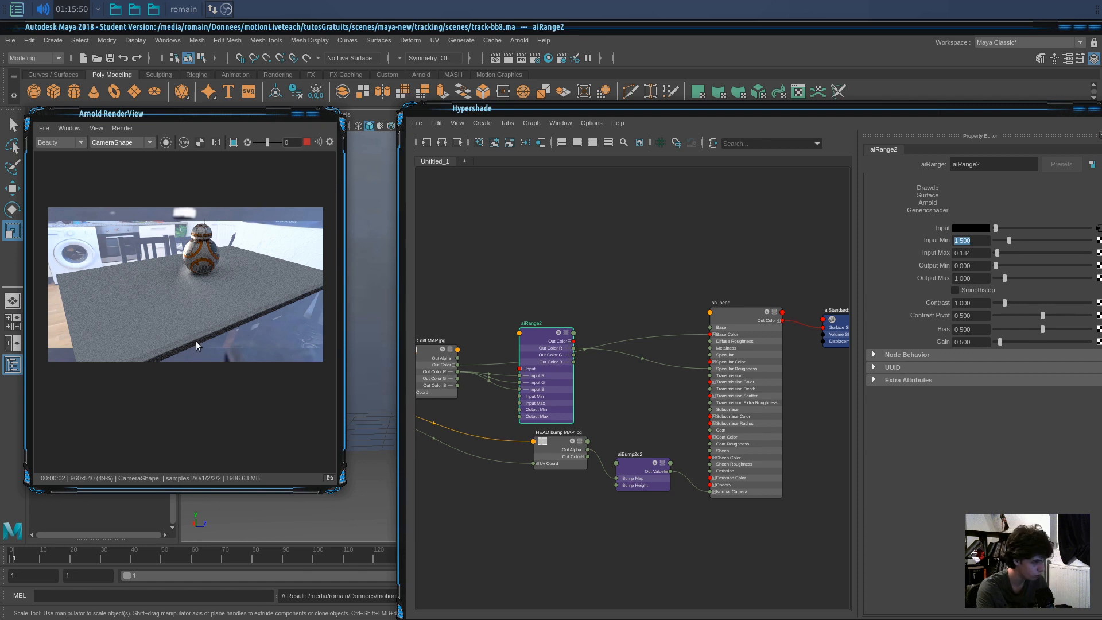
pyautogui.scroll(1, 192, 355)
pyautogui.scroll(-1, 192, 356)
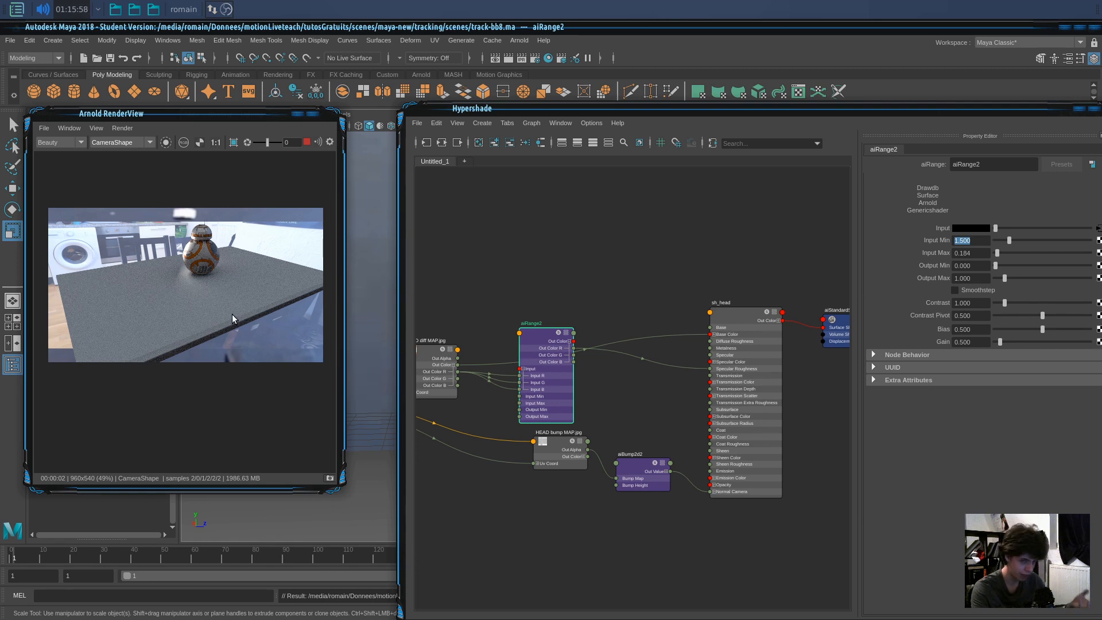
# Assign a new aiShadowMatte material to the ground cube under the droid.
pyautogui.click(261, 317)
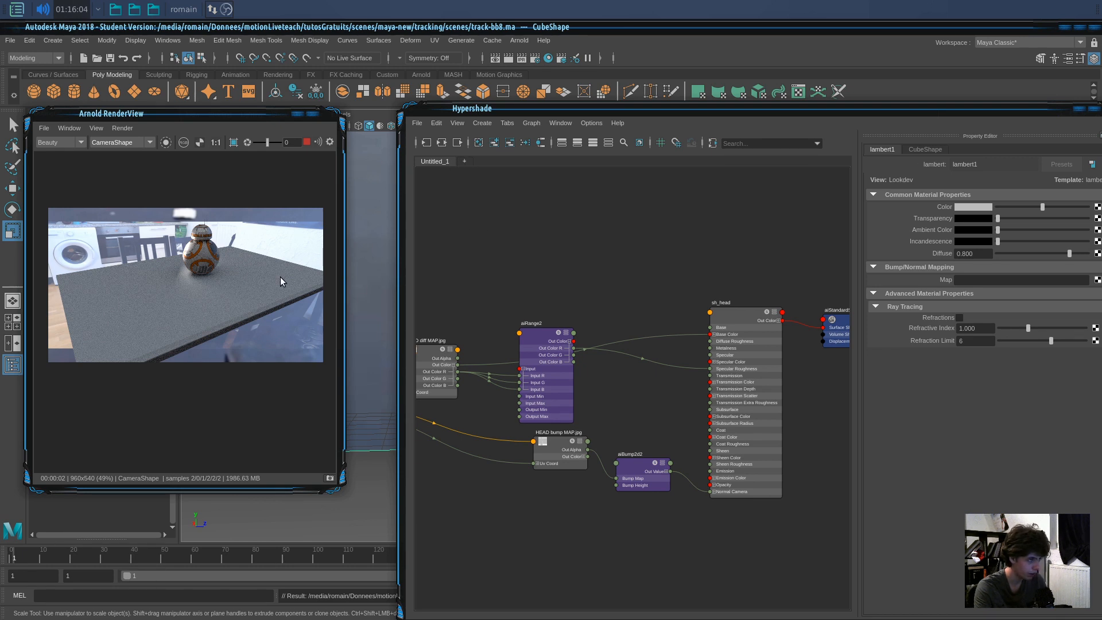
pyautogui.rightClick(363, 459)
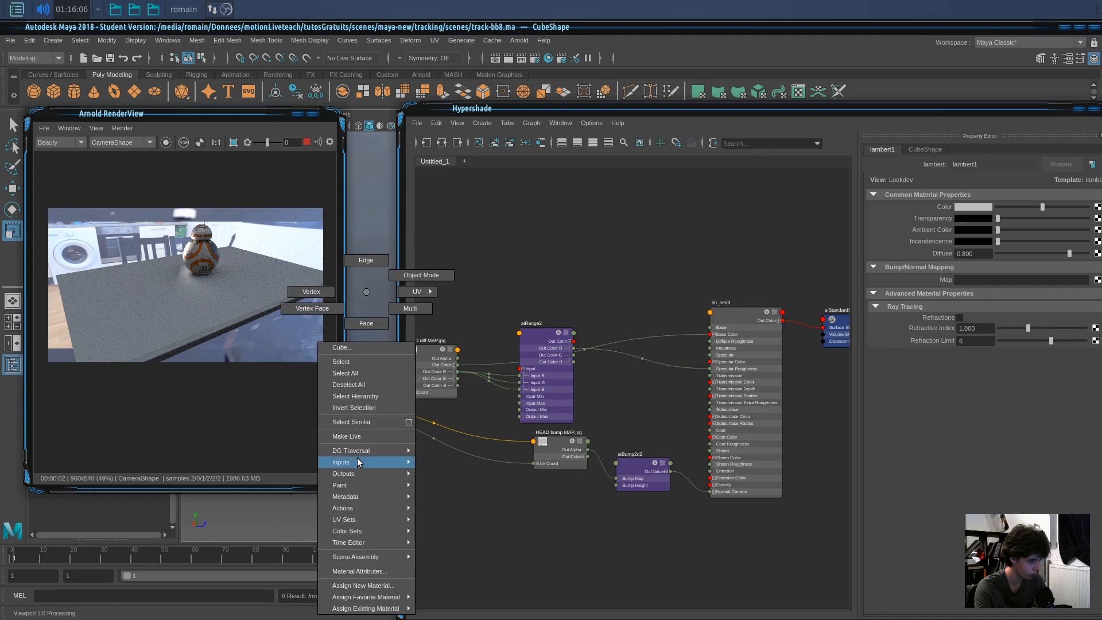
pyautogui.click(382, 589)
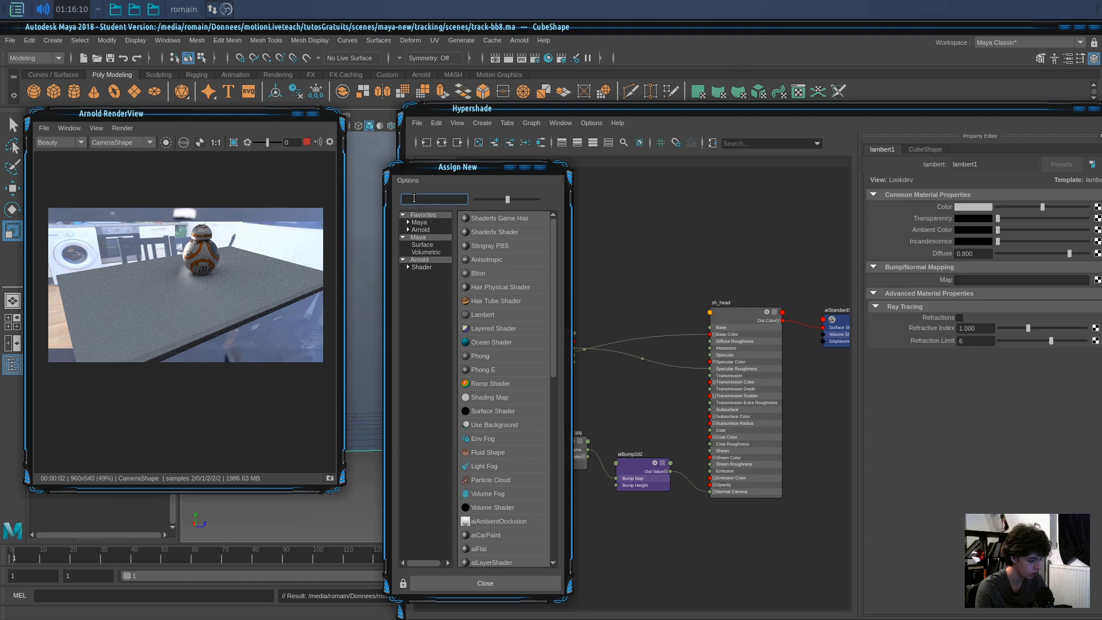
pyautogui.write('sha')
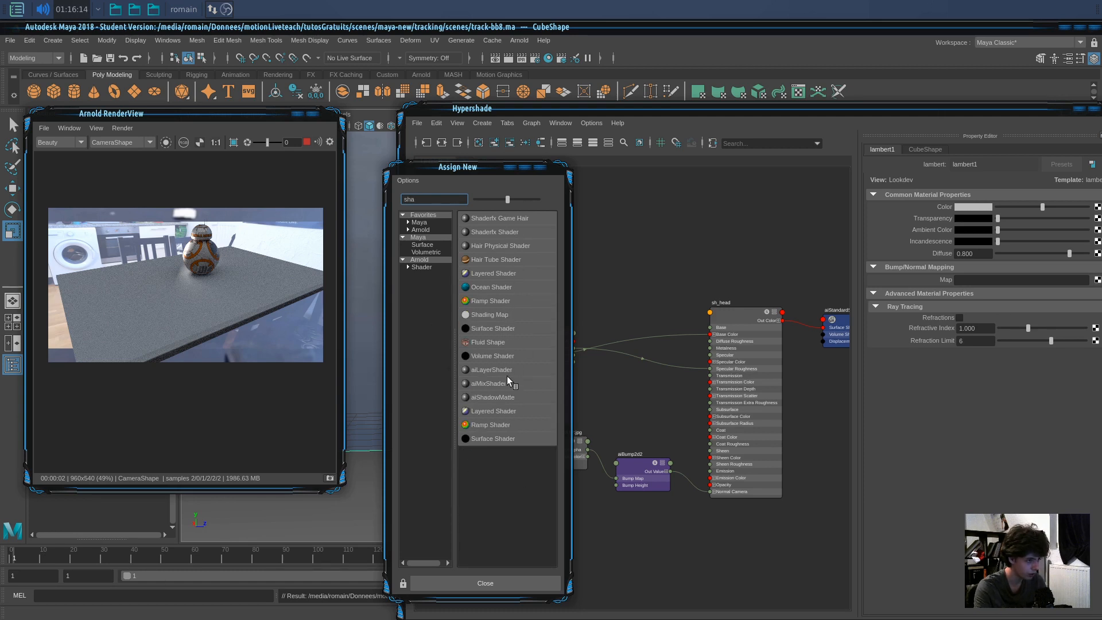
pyautogui.click(507, 395)
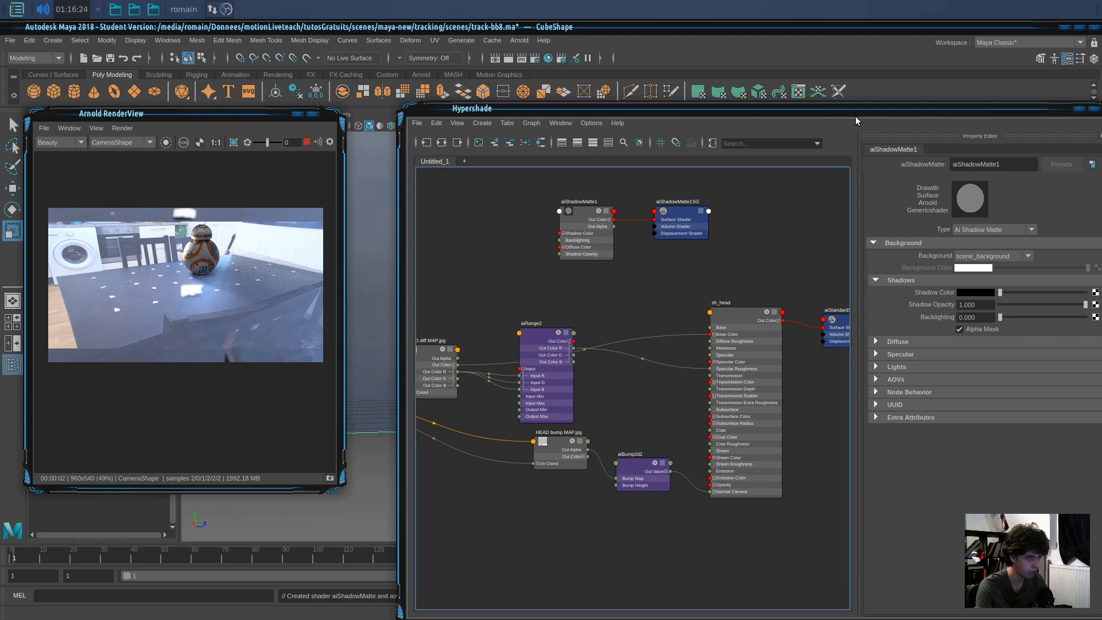
# Move the Hypershade out of the way, select the sky dome light and set its Camera visibility to 0.
pyautogui.moveTo(854, 116); pyautogui.dragTo(657, 125)
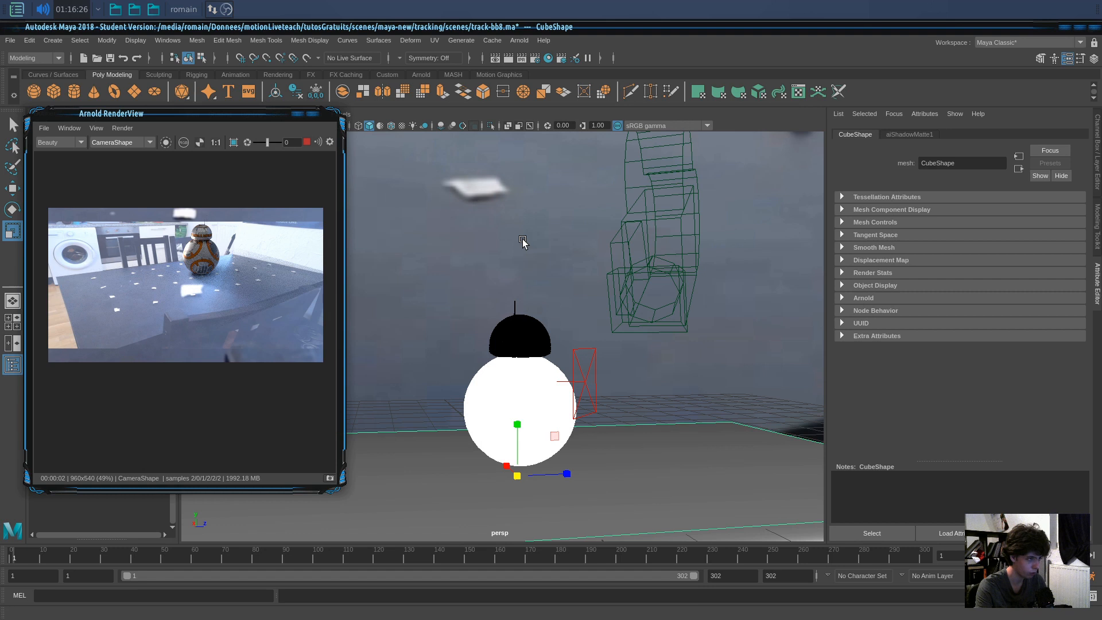
pyautogui.click(485, 210)
pyautogui.scroll(-6, 913, 388)
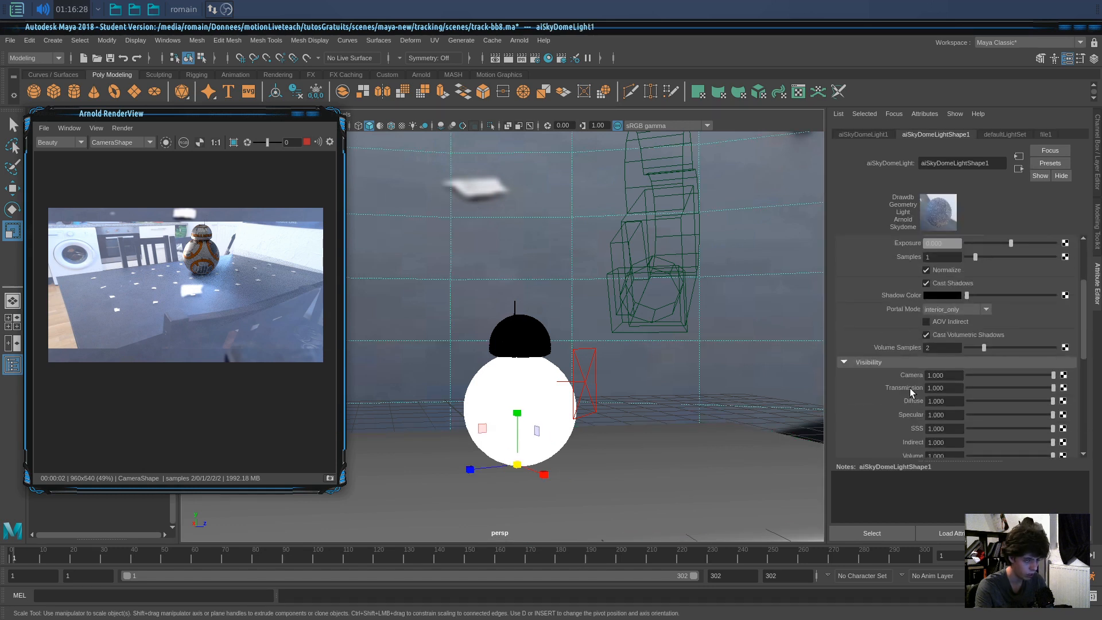
pyautogui.moveTo(990, 272); pyautogui.dragTo(938, 274)
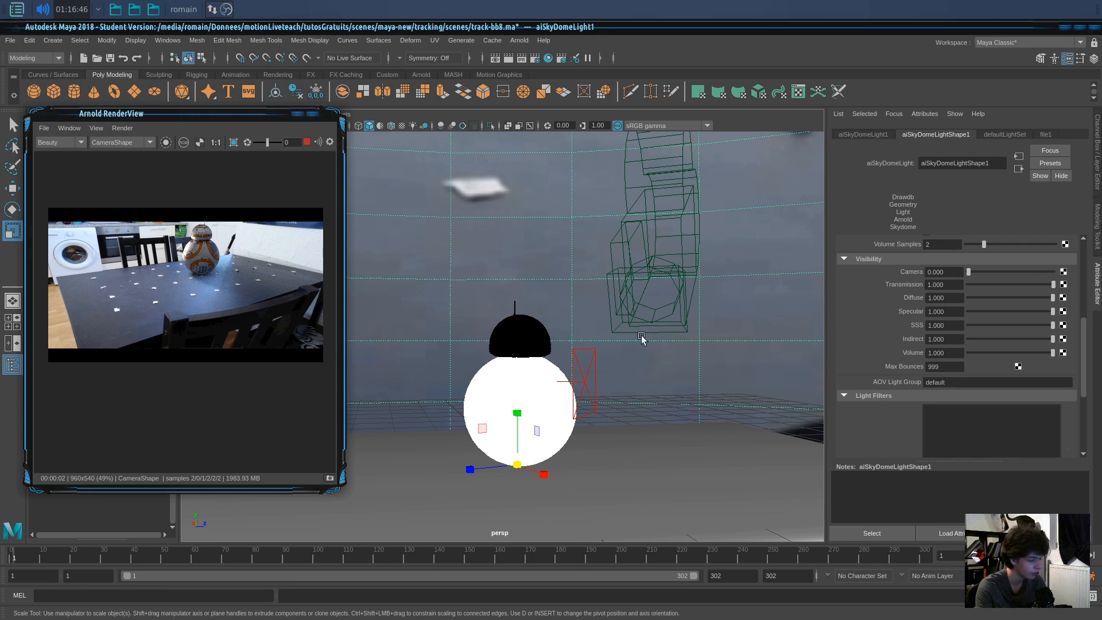
# Inspect the tracking camera's film back attributes and compare them with the image size in the Render Settings.
pyautogui.click(660, 284)
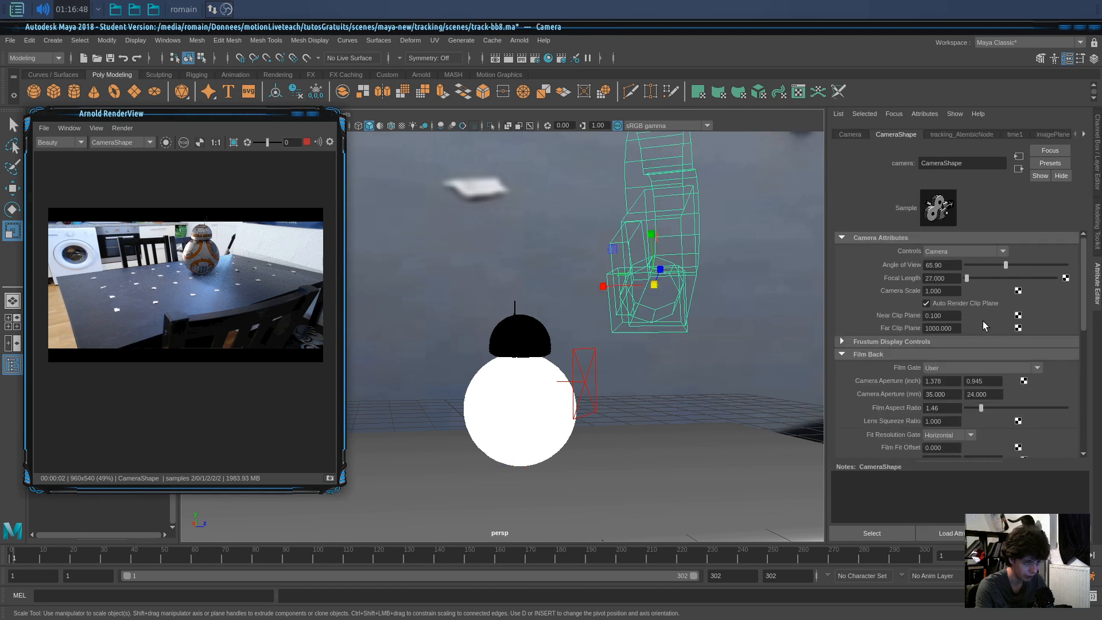
pyautogui.scroll(-2, 987, 378)
pyautogui.scroll(-2, 1001, 412)
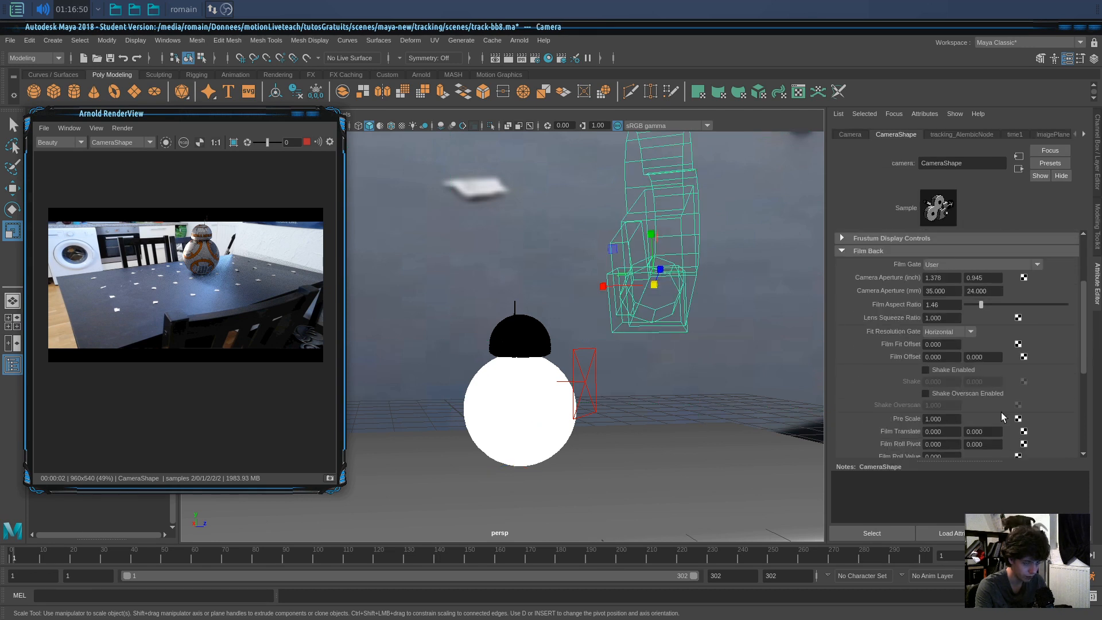
pyautogui.click(538, 59)
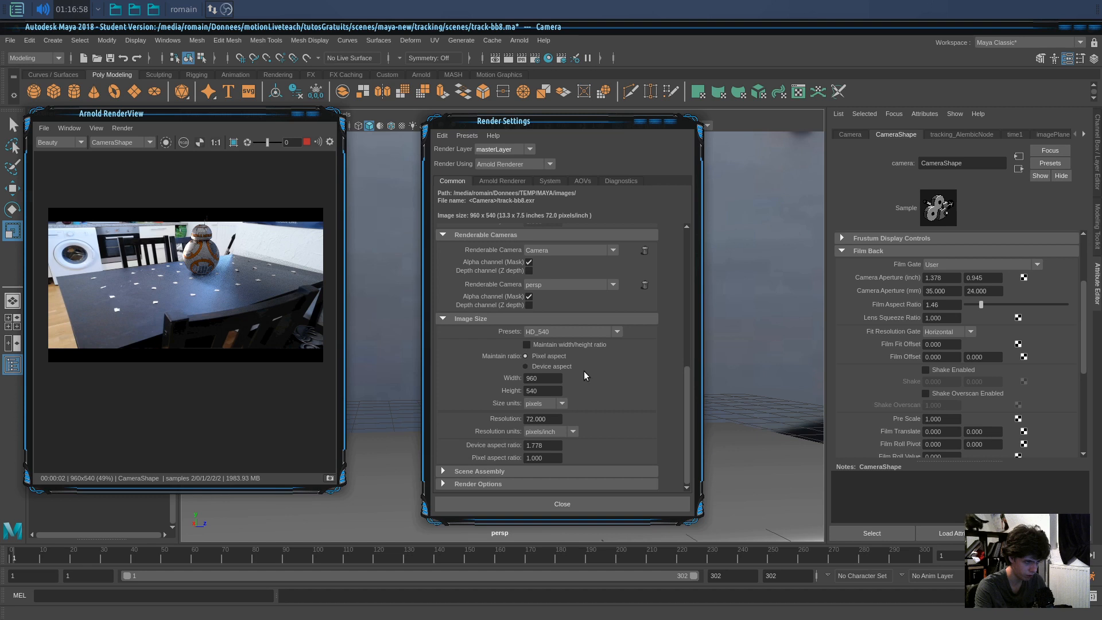
pyautogui.moveTo(545, 384); pyautogui.dragTo(514, 382)
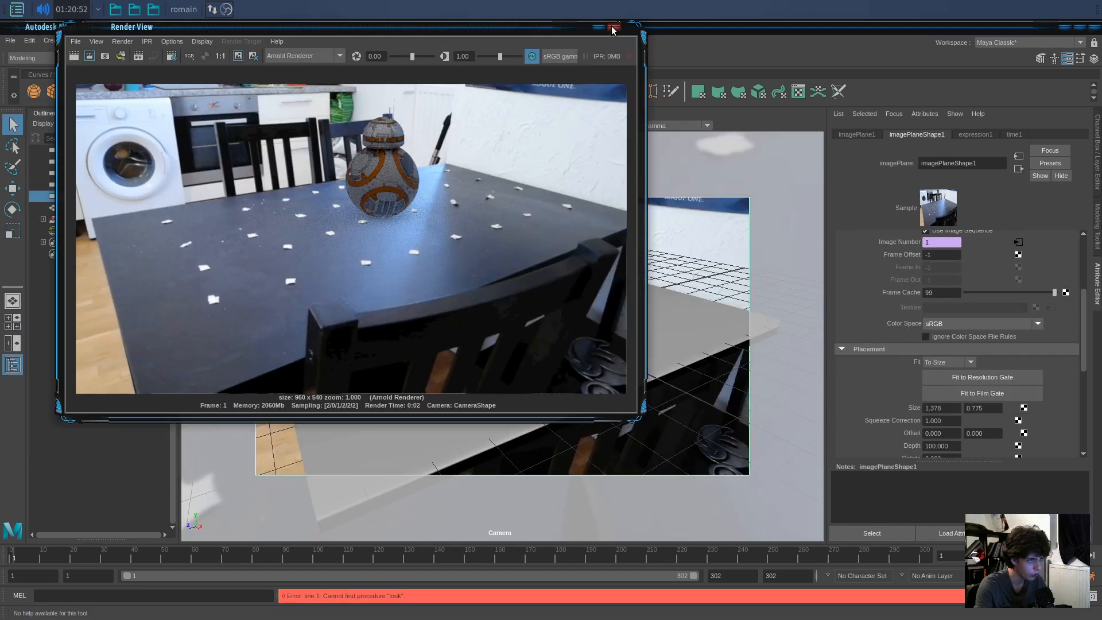
# Render the current frame through the tracking camera in Maya's Render View, check the droid on the table and close it.
pyautogui.click(613, 27)
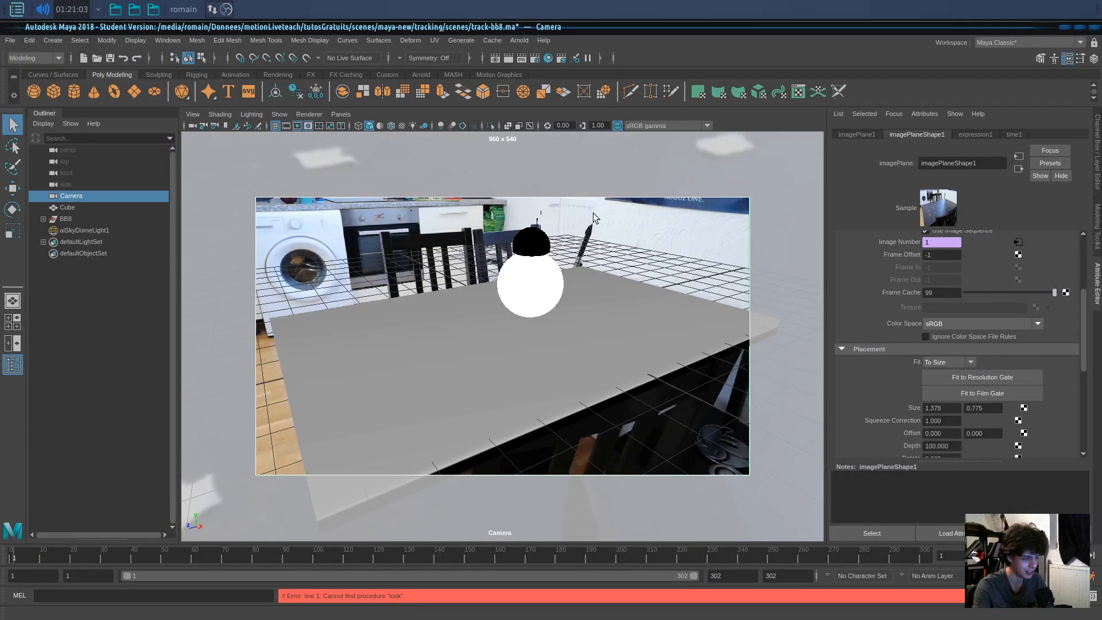
pyautogui.click(508, 58)
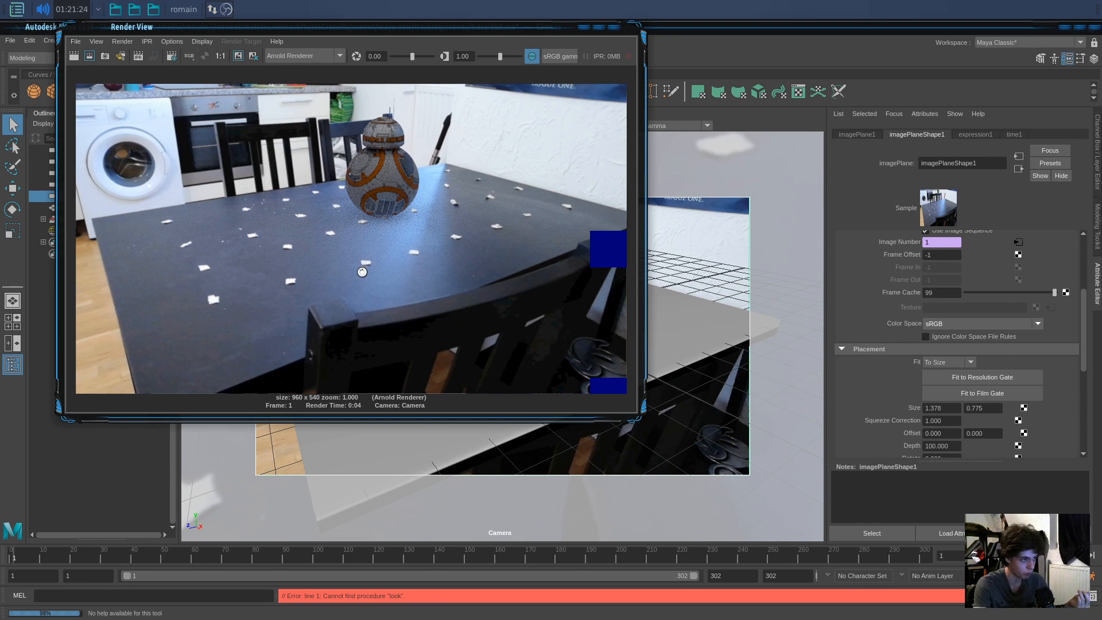
pyautogui.click(615, 29)
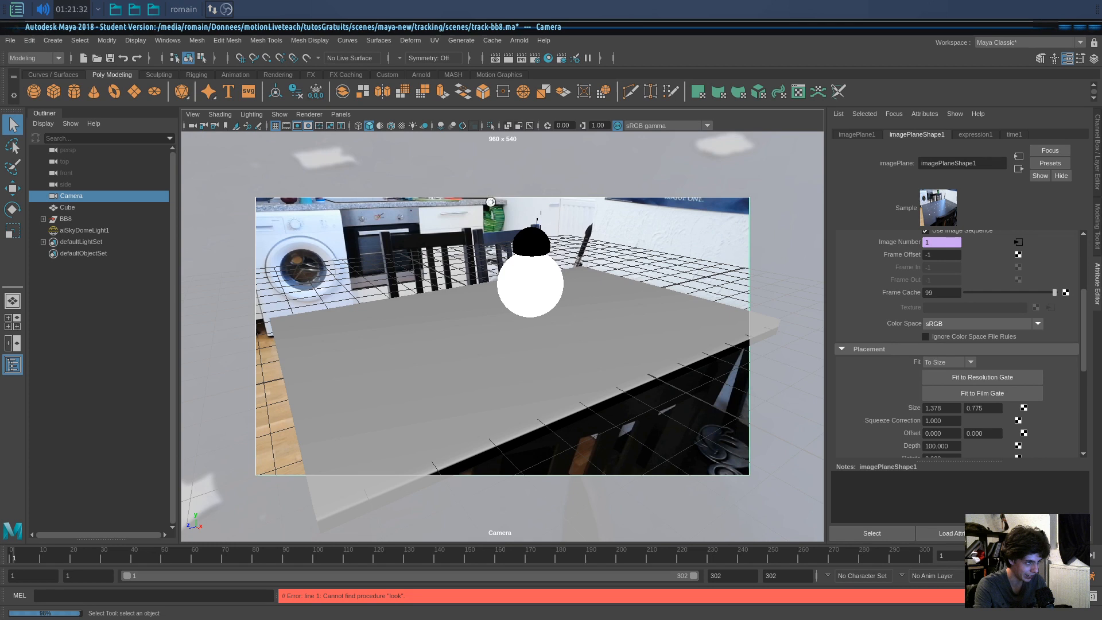
# Open the Arnold RenderView and display the aiShadowMatte1 settings of the ground cube.
pyautogui.click(523, 42)
pyautogui.click(529, 62)
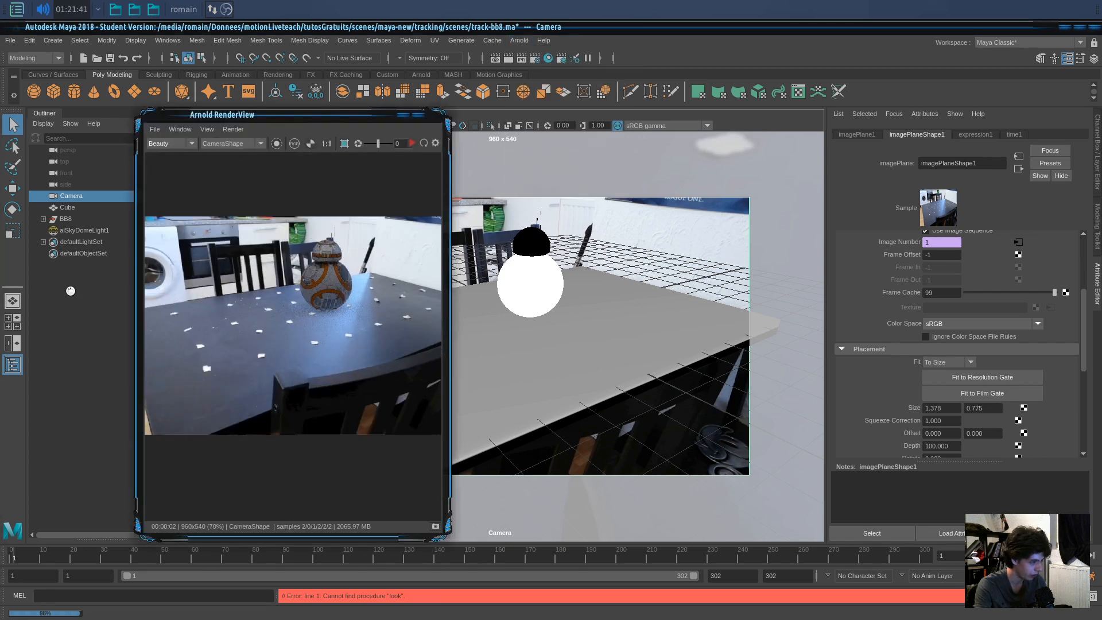
pyautogui.click(634, 315)
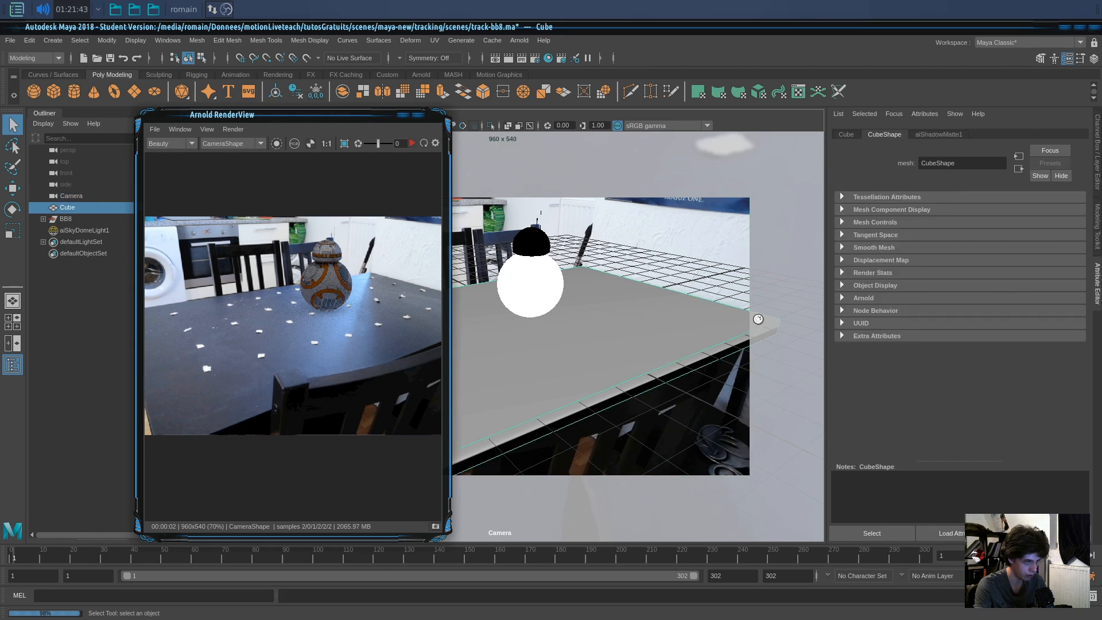
pyautogui.click(927, 132)
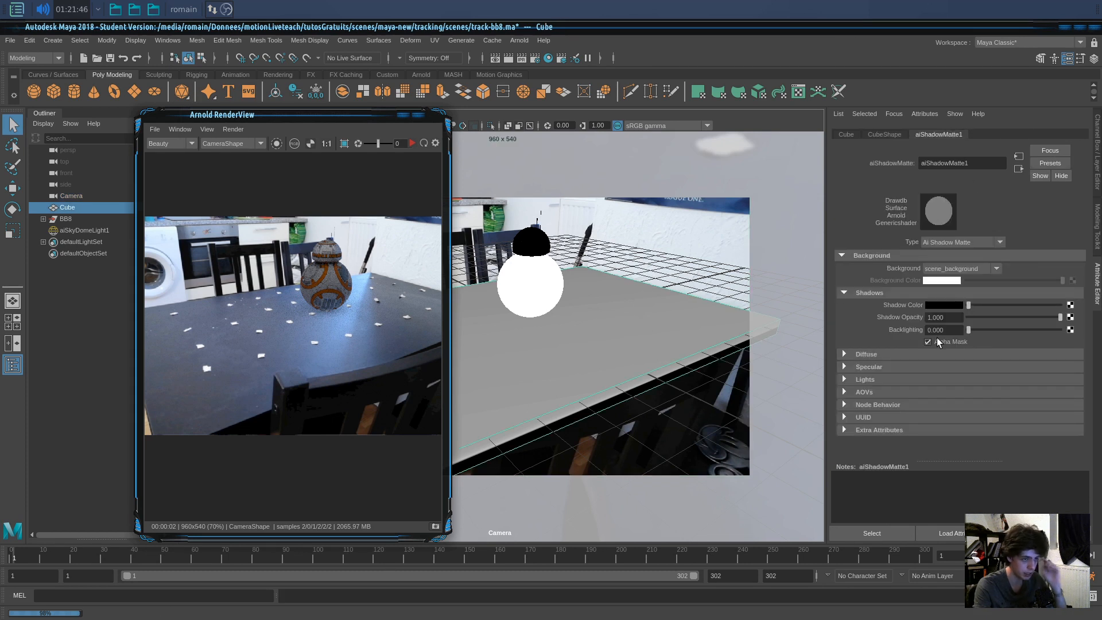
# Try a white Shadow Color and a Backlighting of 0.987 on the shadow matte in the live render, resetting them to black and 0.
pyautogui.moveTo(968, 304); pyautogui.dragTo(1082, 318)
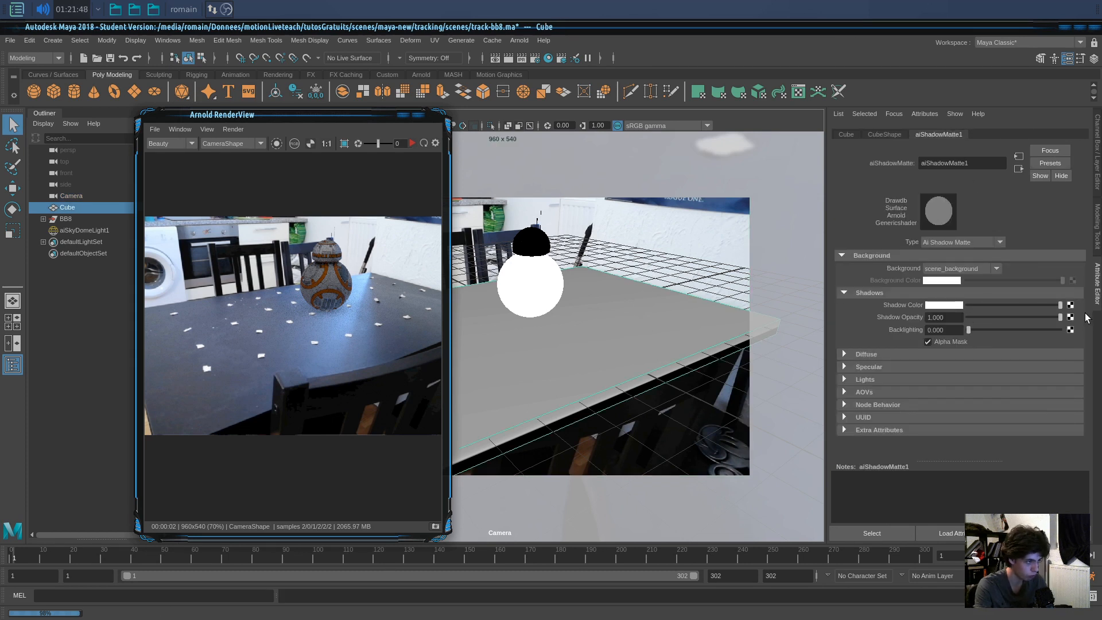
pyautogui.click(412, 143)
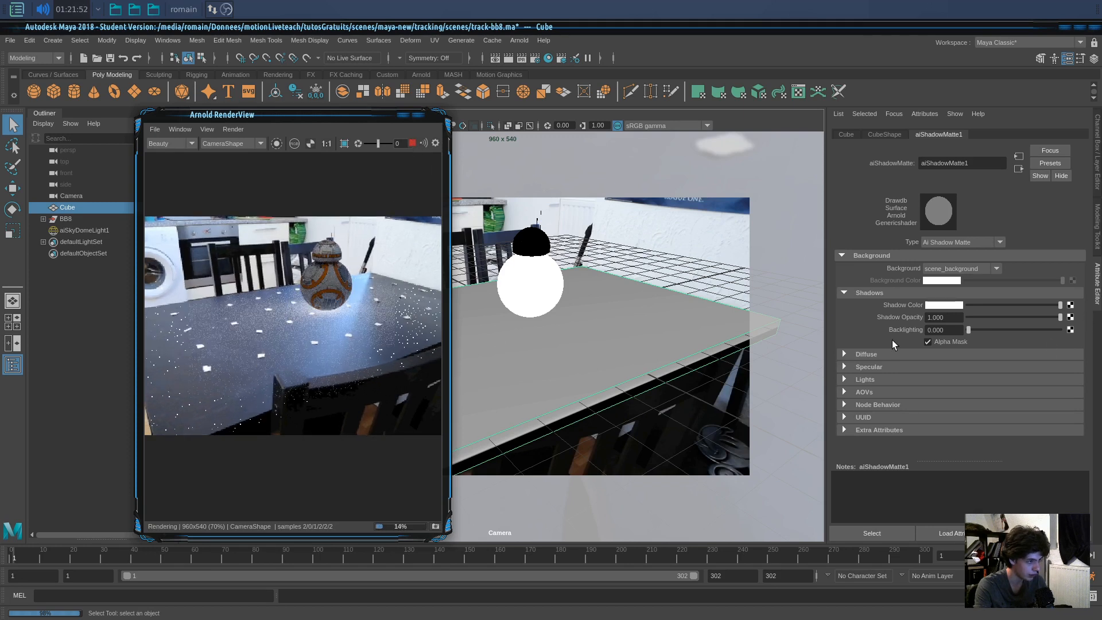
pyautogui.moveTo(1060, 305); pyautogui.dragTo(967, 306)
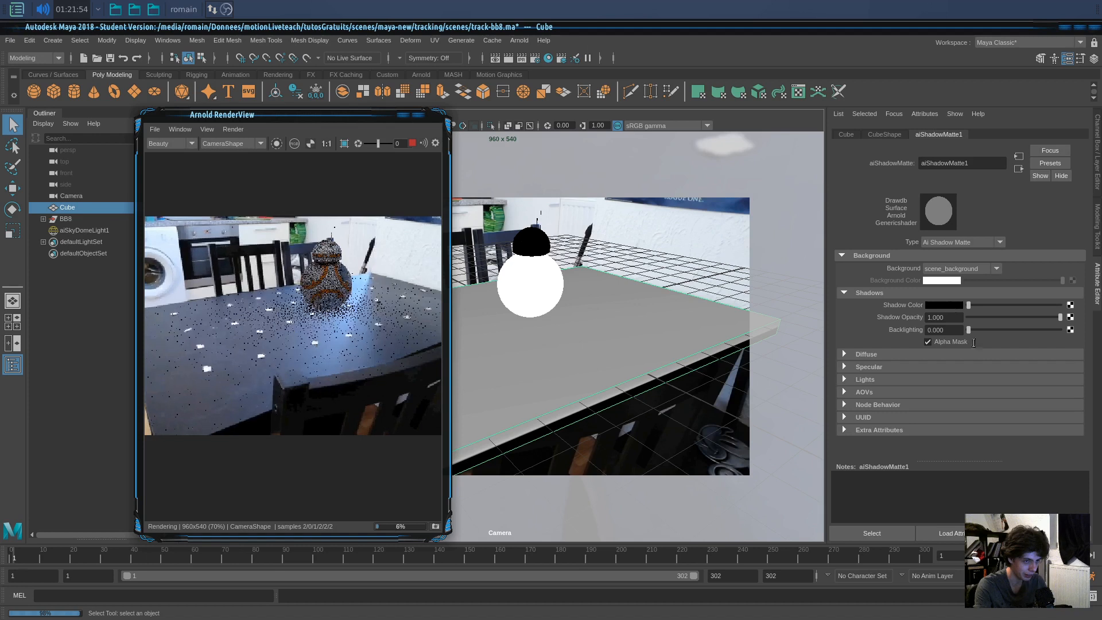
pyautogui.moveTo(1060, 317); pyautogui.dragTo(1060, 317)
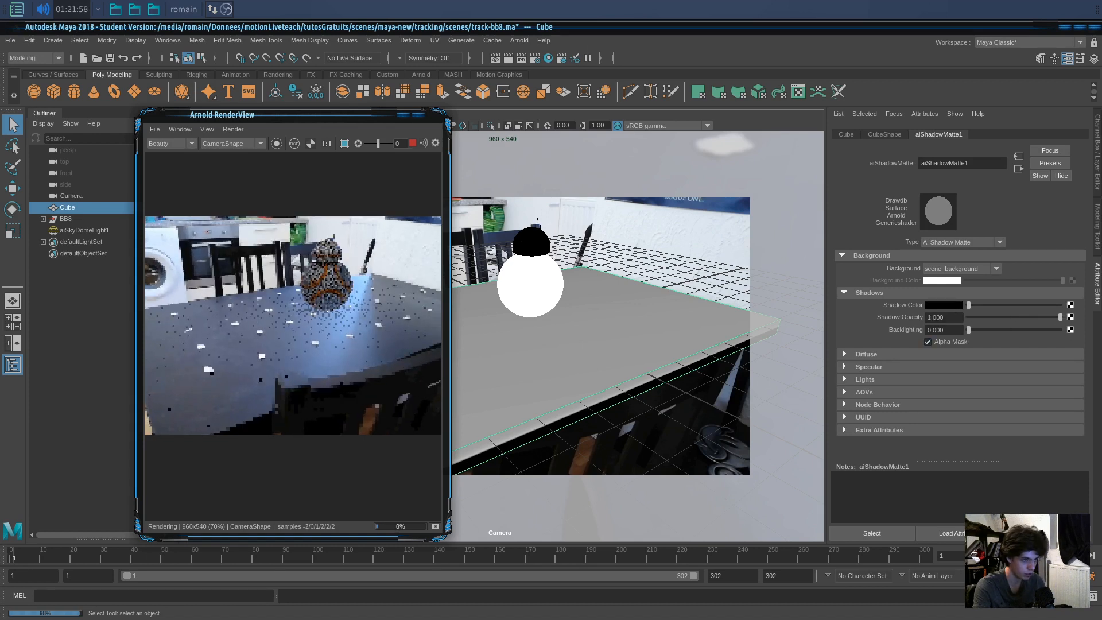
pyautogui.moveTo(968, 330)
pyautogui.mouseDown()
pyautogui.moveTo(1042, 331)
pyautogui.moveTo(1059, 342)
pyautogui.mouseUp()
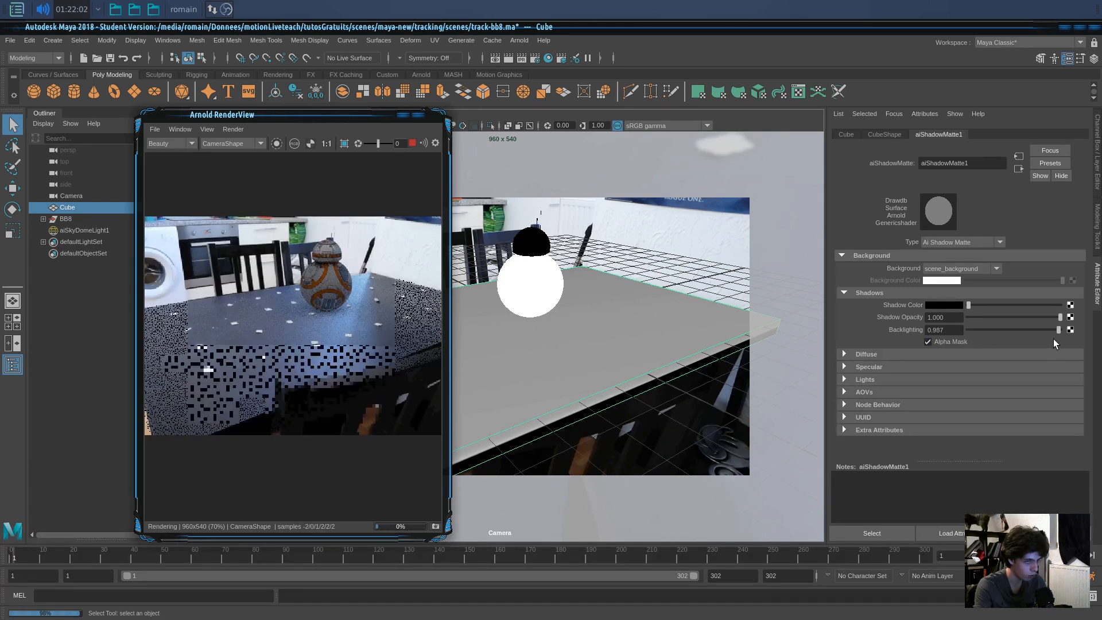
pyautogui.moveTo(1058, 343); pyautogui.dragTo(930, 335)
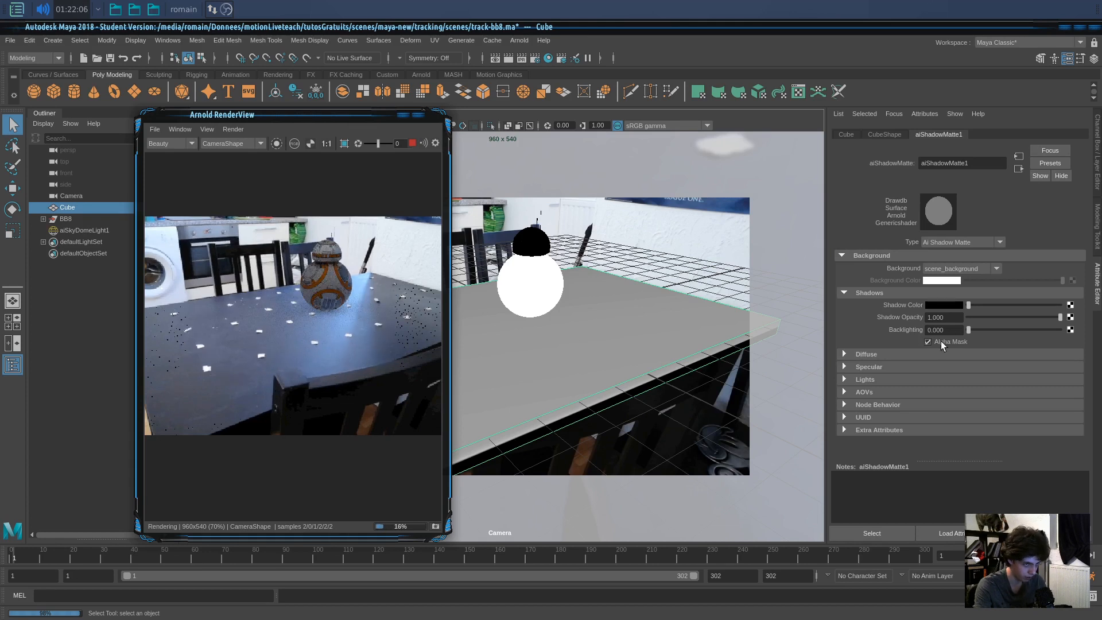
# Enable Indirect Specular on the shadow matte and set its specular Roughness to 0.
pyautogui.click(872, 353)
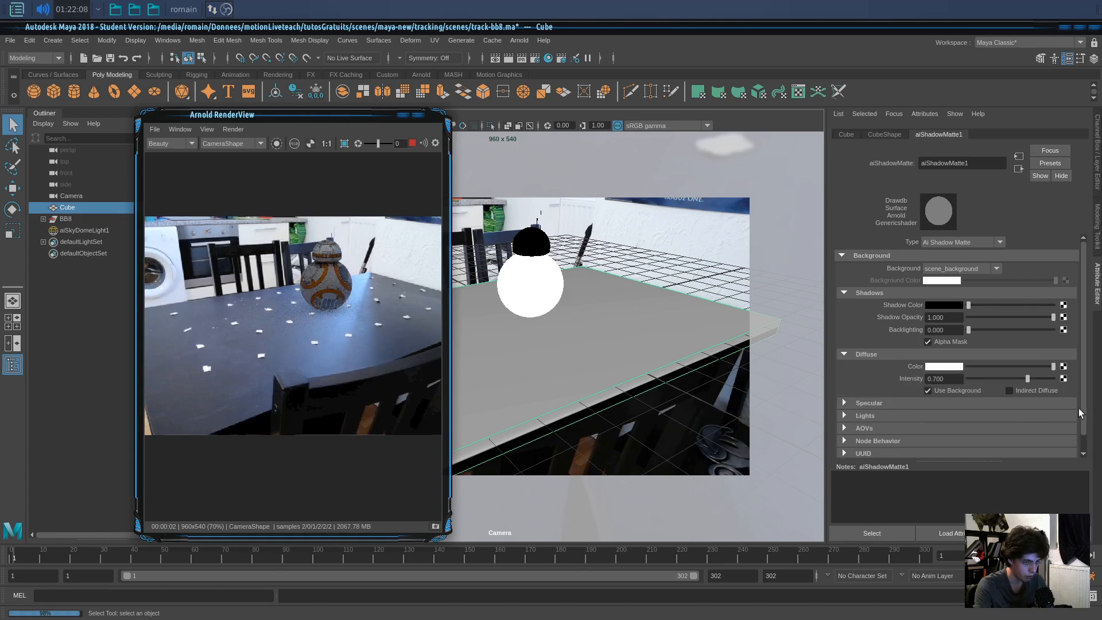
pyautogui.doubleClick(965, 389)
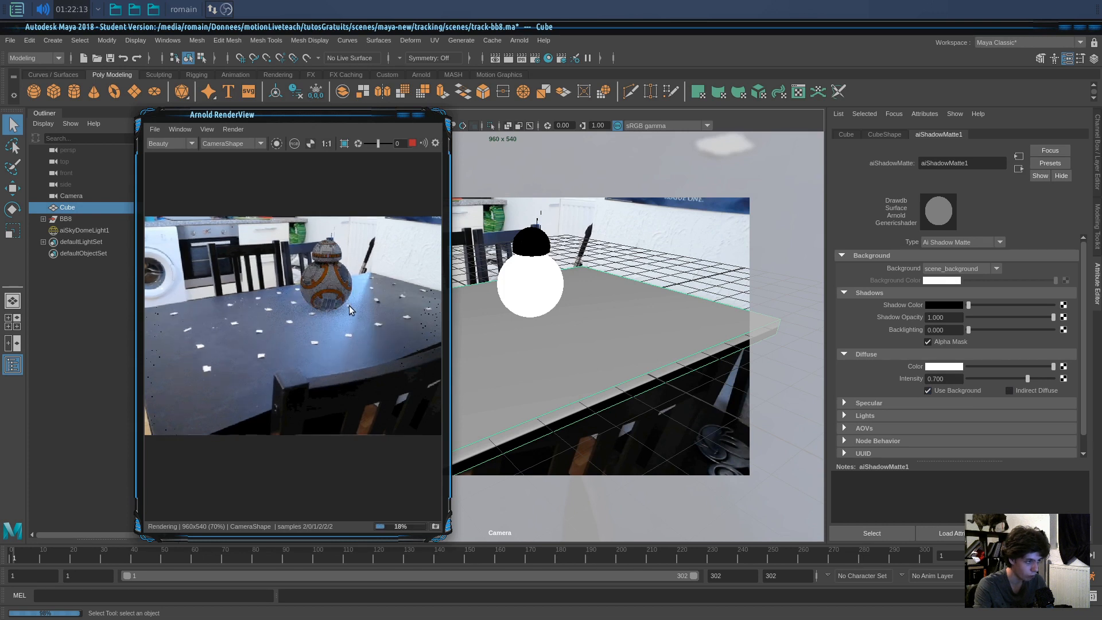
pyautogui.click(872, 401)
pyautogui.scroll(-2, 872, 401)
pyautogui.click(928, 346)
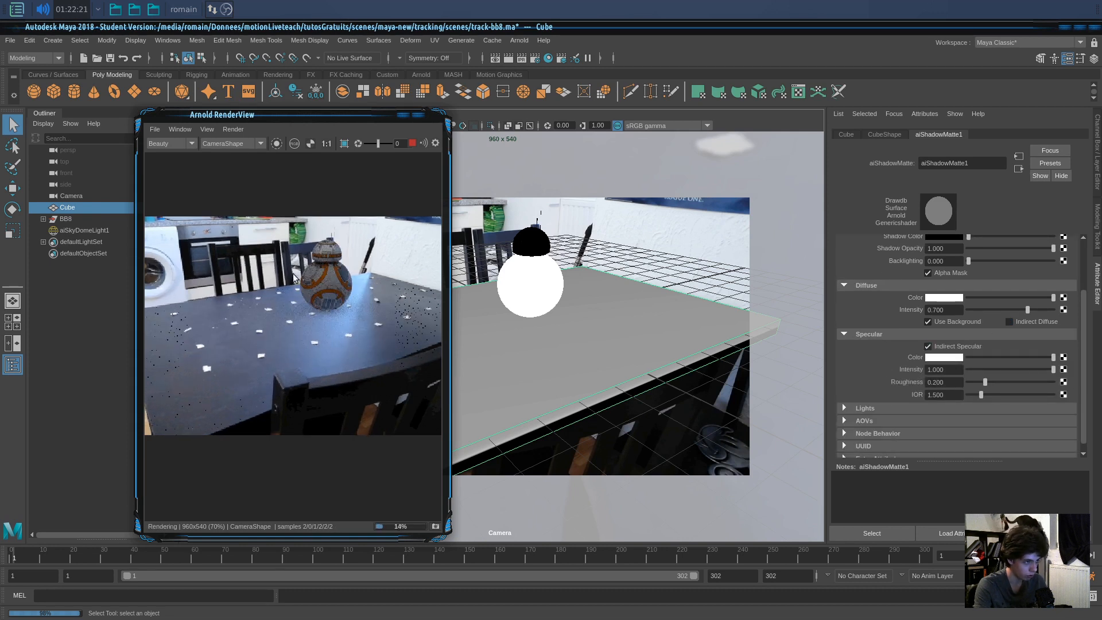
pyautogui.moveTo(985, 382); pyautogui.dragTo(941, 384)
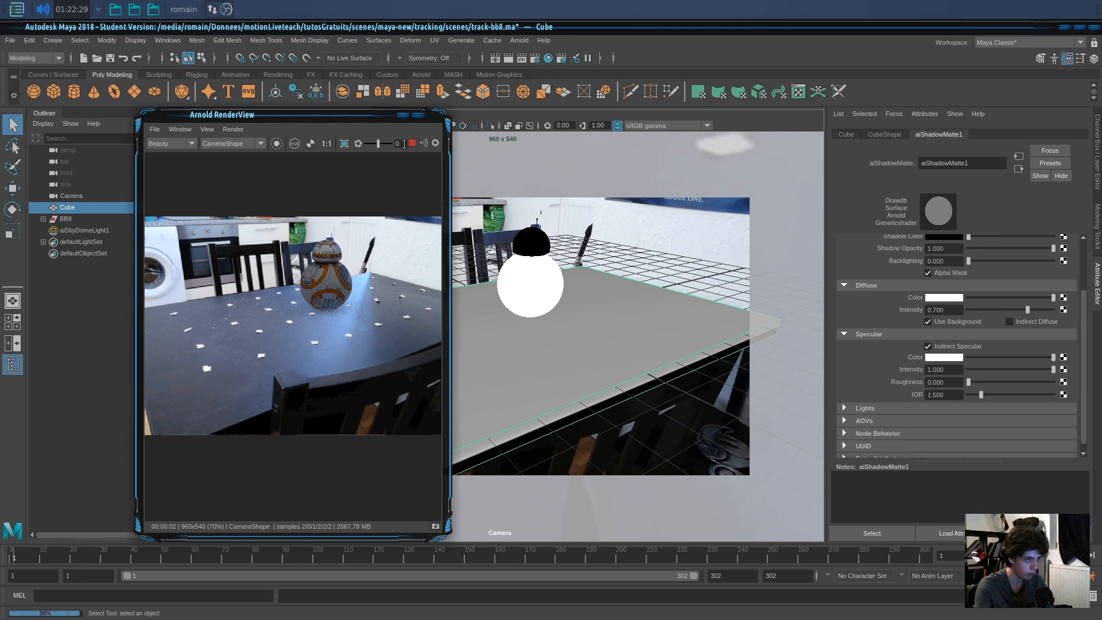
# Move the Arnold RenderView off the viewport and switch its render camera to perspShape.
pyautogui.moveTo(353, 120); pyautogui.dragTo(266, 133)
pyautogui.click(168, 159)
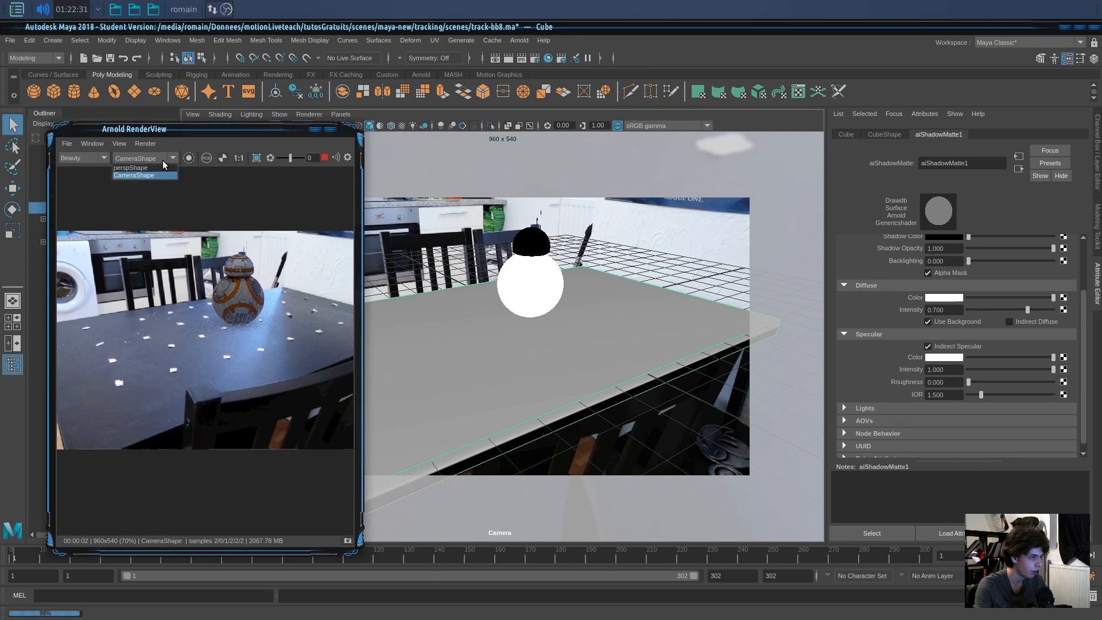
pyautogui.click(133, 168)
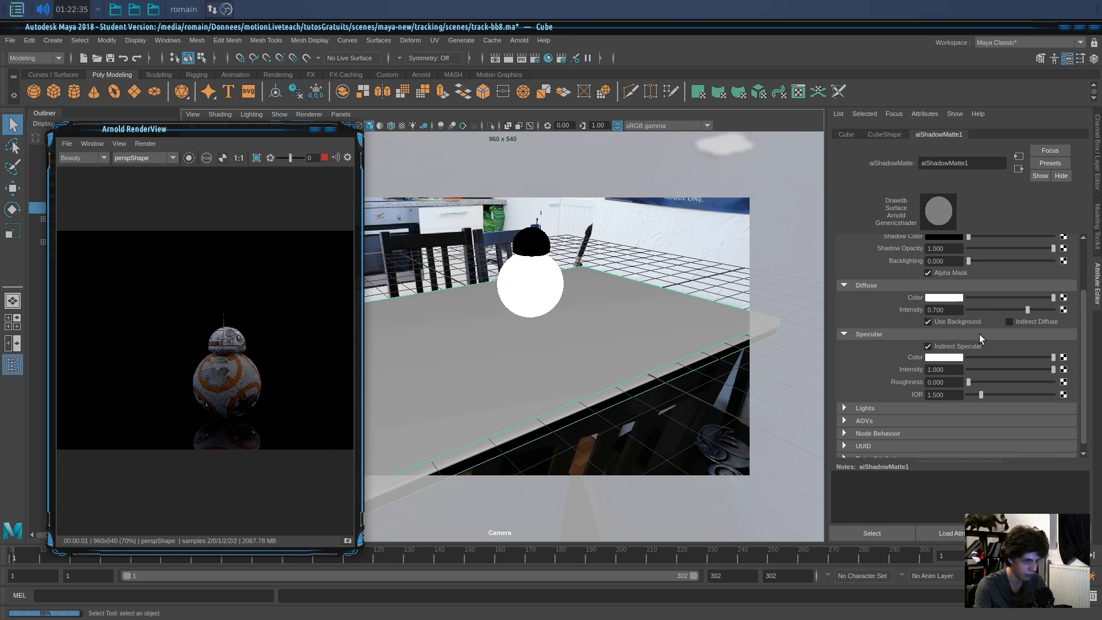
# Set the shadow matte's specular IOR to 1.3 and raise its Roughness to 0.890.
pyautogui.moveTo(973, 382); pyautogui.dragTo(1024, 387)
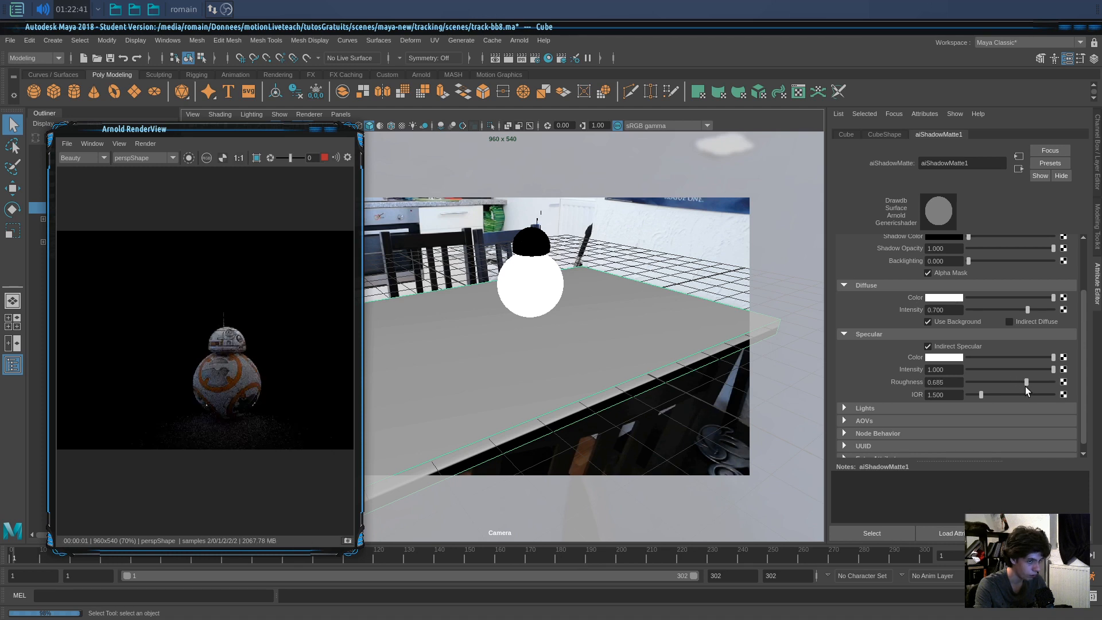
pyautogui.click(943, 394)
pyautogui.write('1.3')
pyautogui.press('Return')
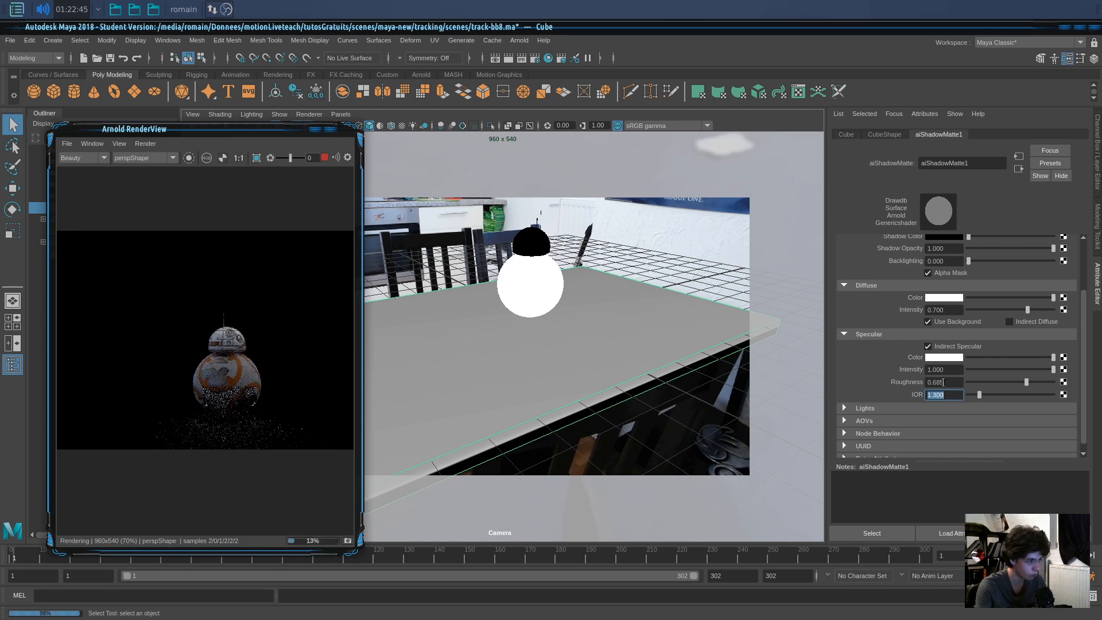
pyautogui.moveTo(1026, 381); pyautogui.dragTo(1042, 381)
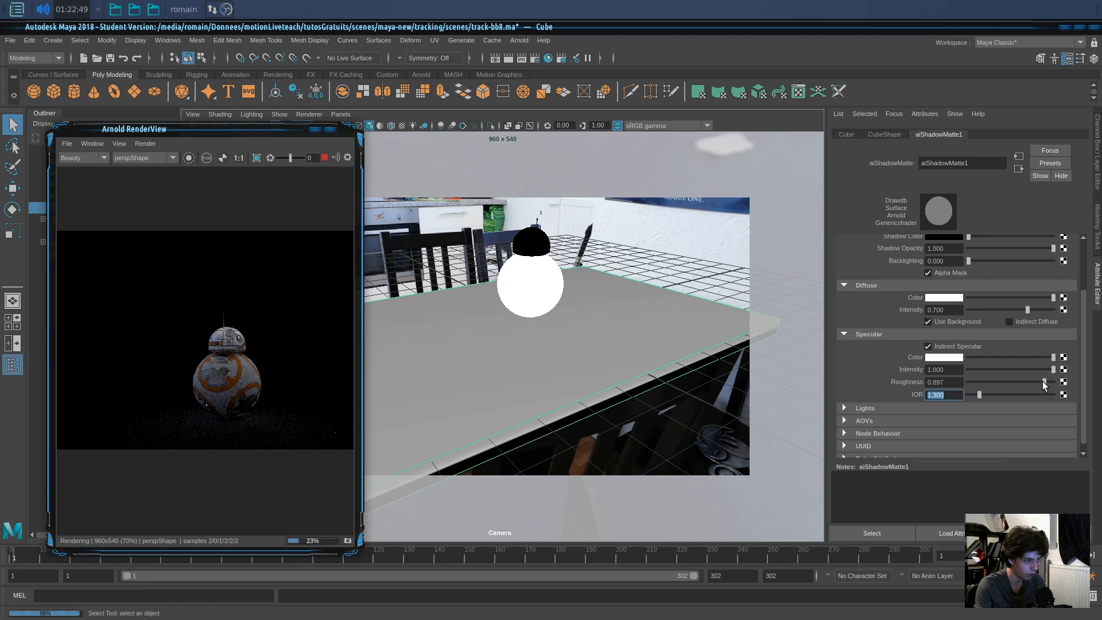
pyautogui.moveTo(1039, 380); pyautogui.dragTo(1037, 380)
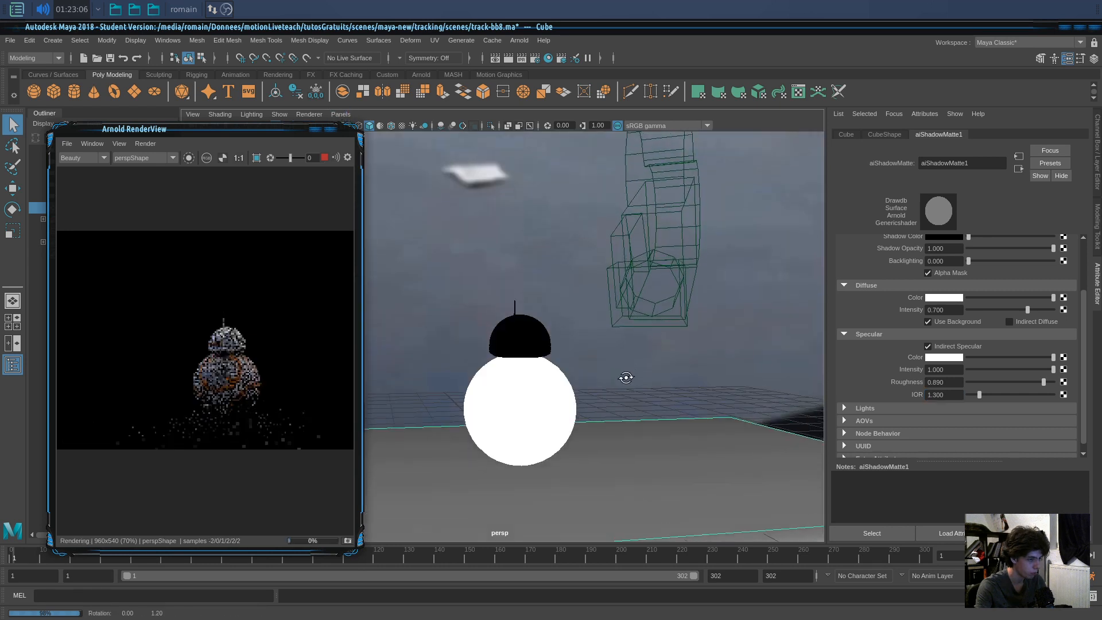
# Check the droid's ground reflection from other angles and switch the Arnold RenderView back to CameraShape.
pyautogui.keyDown('alt'); pyautogui.moveTo(625, 377); pyautogui.dragTo(614, 418); pyautogui.keyUp('alt')
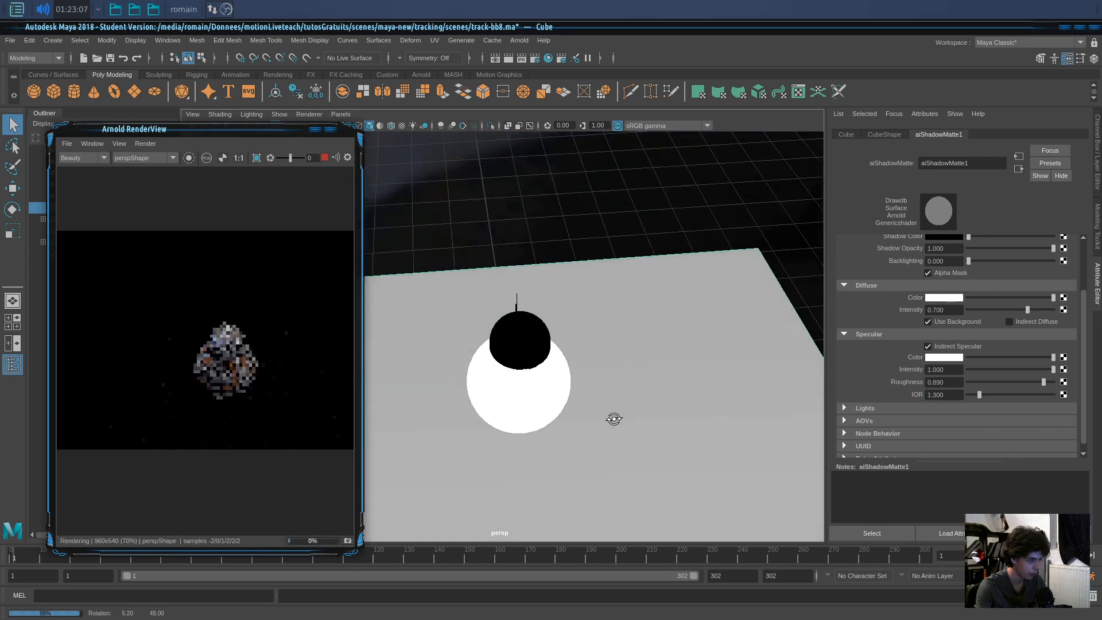
pyautogui.keyDown('alt'); pyautogui.moveTo(519, 435); pyautogui.dragTo(522, 381); pyautogui.keyUp('alt')
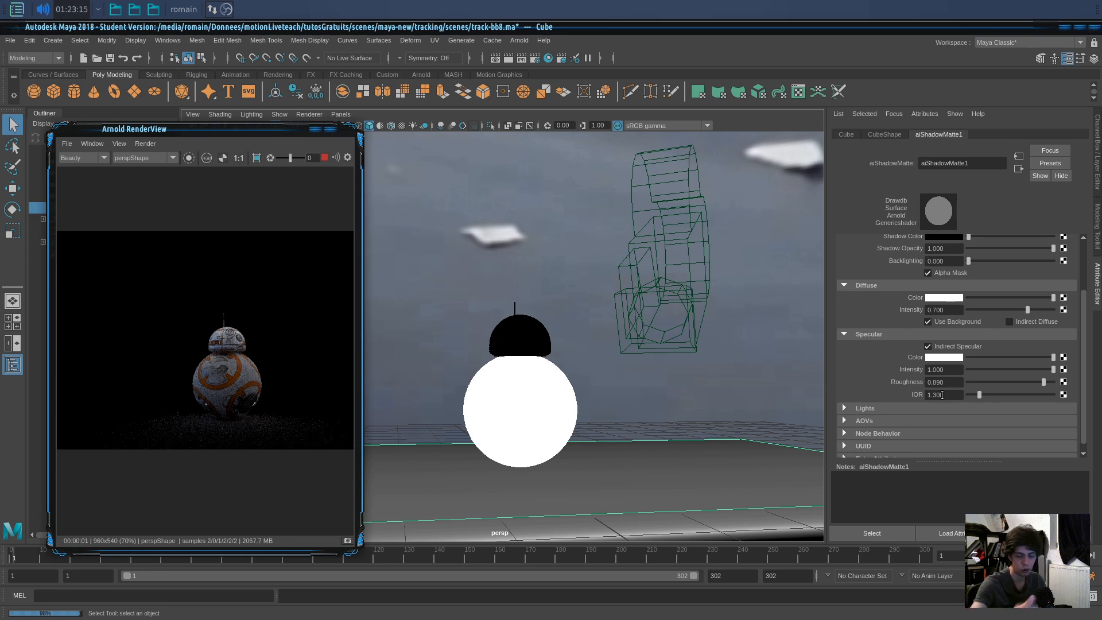
pyautogui.click(340, 114)
pyautogui.click(340, 114)
pyautogui.click(157, 159)
pyautogui.click(149, 176)
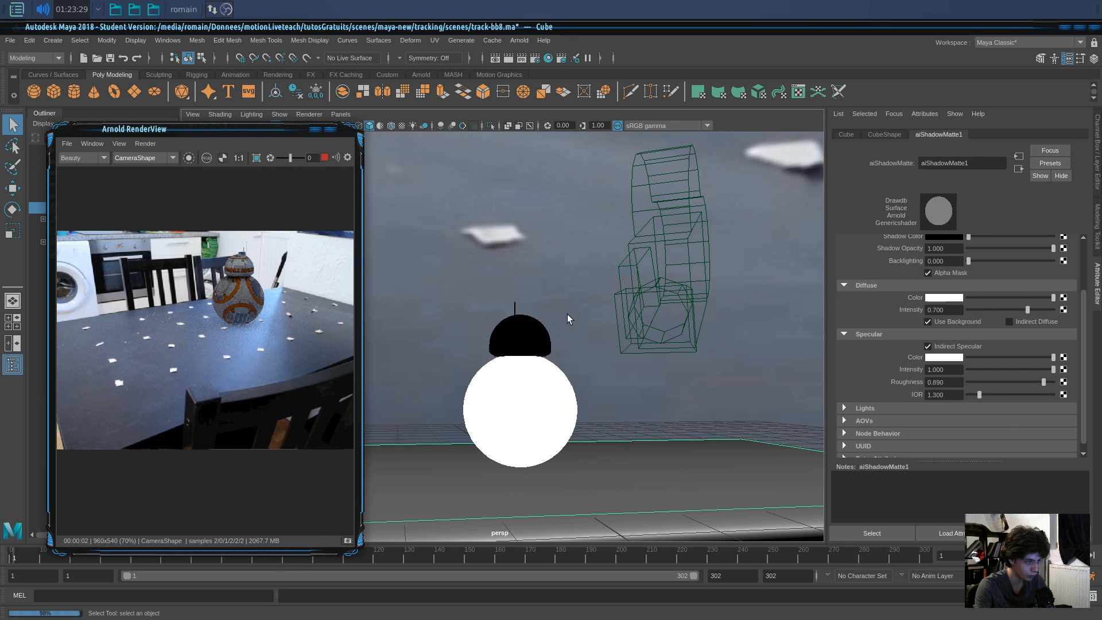
# Set the sky dome light's Intensity to 2 and stop the live Arnold render.
pyautogui.click(562, 293)
pyautogui.write('2')
pyautogui.press('Return')
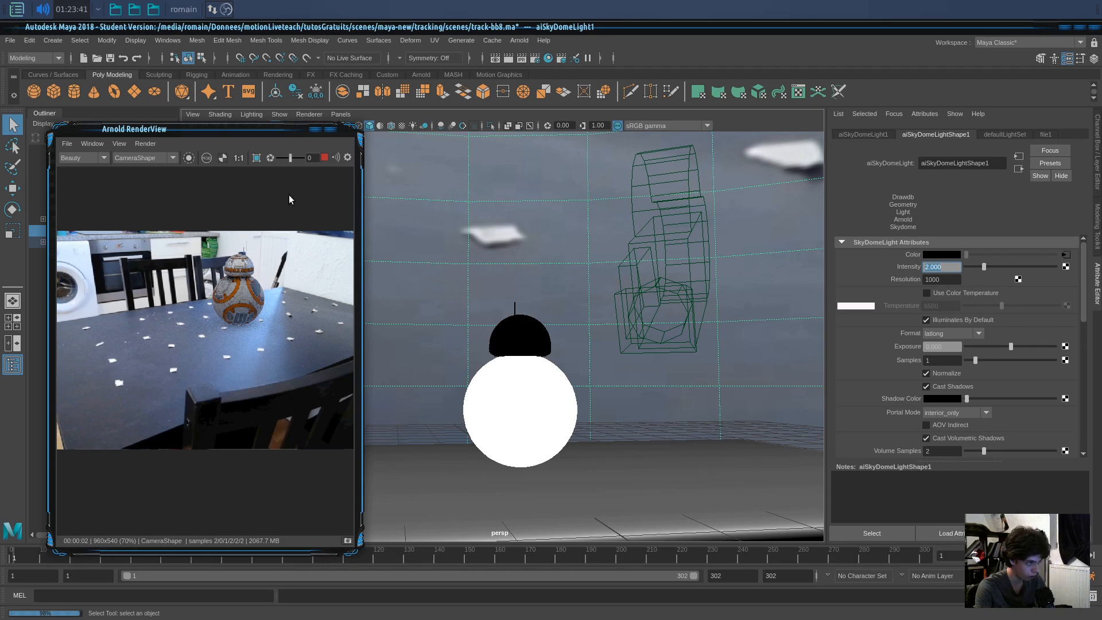
pyautogui.click(322, 159)
# Duplicate the ground cube under the droid and rotate the copy about -88° around X so it stands upright.
pyautogui.keyDown('alt'); pyautogui.moveTo(631, 322); pyautogui.dragTo(521, 422); pyautogui.keyUp('alt')
pyautogui.press('[')
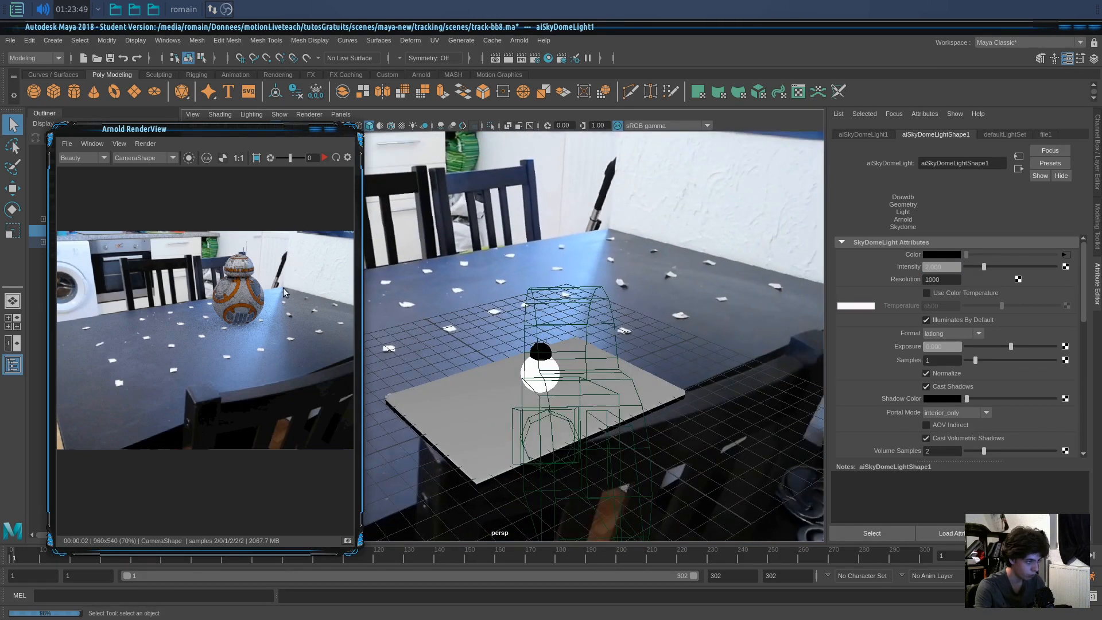
pyautogui.click(538, 404)
pyautogui.press('f')
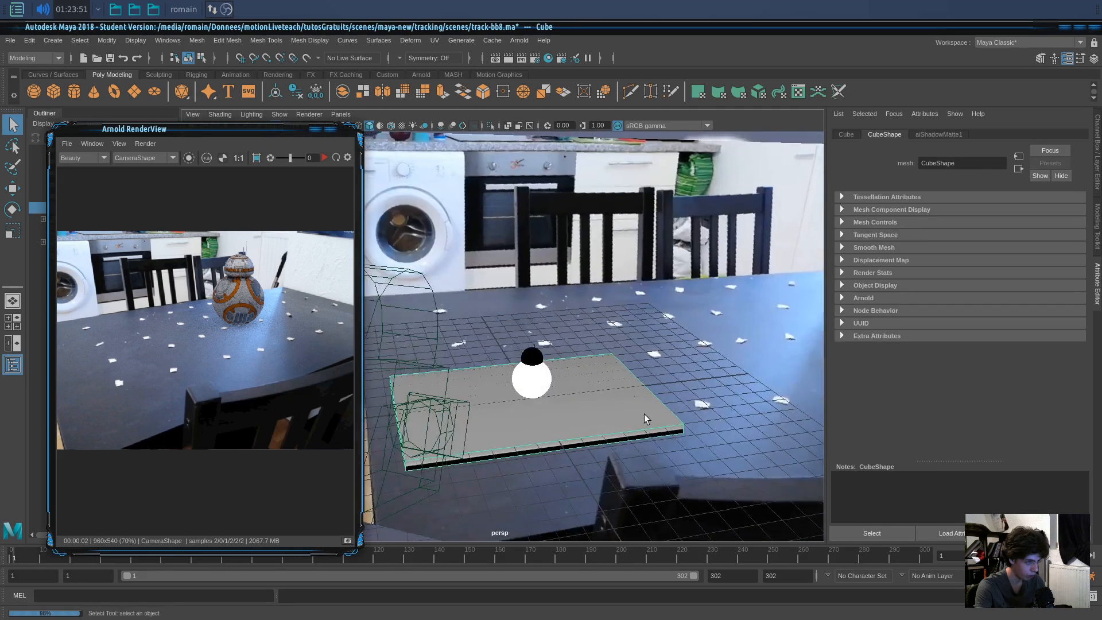
pyautogui.hotkey('ctrl', 'd')
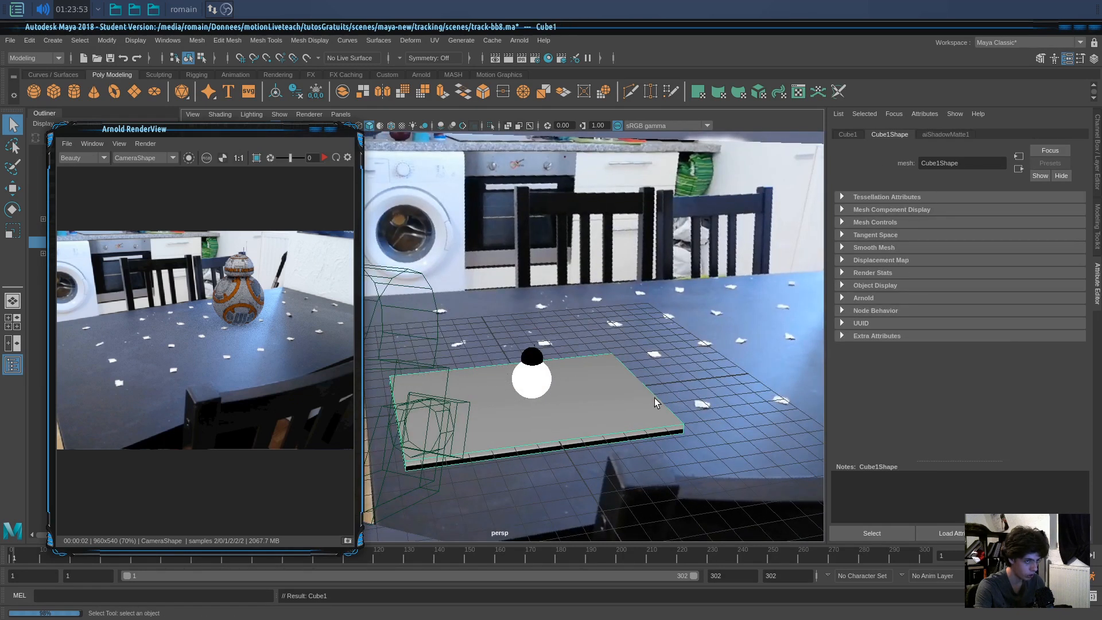
pyautogui.press('e')
pyautogui.moveTo(525, 363); pyautogui.dragTo(594, 376)
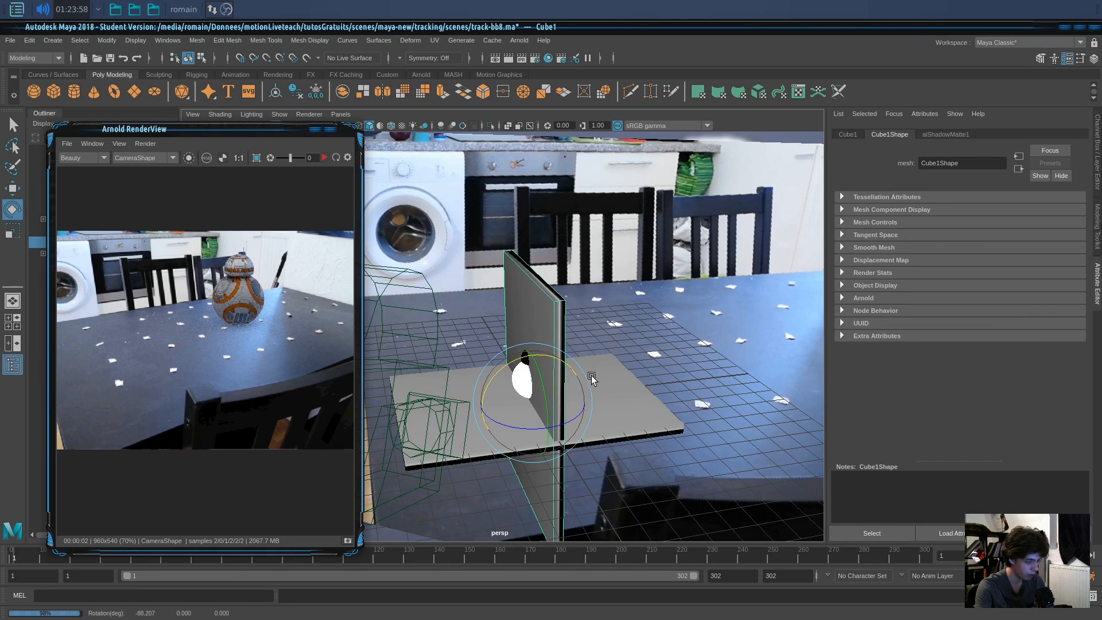
# Look through the tracked Camera and move the upright cube over to the white wall beside the table, using wireframe display.
pyautogui.click(342, 115)
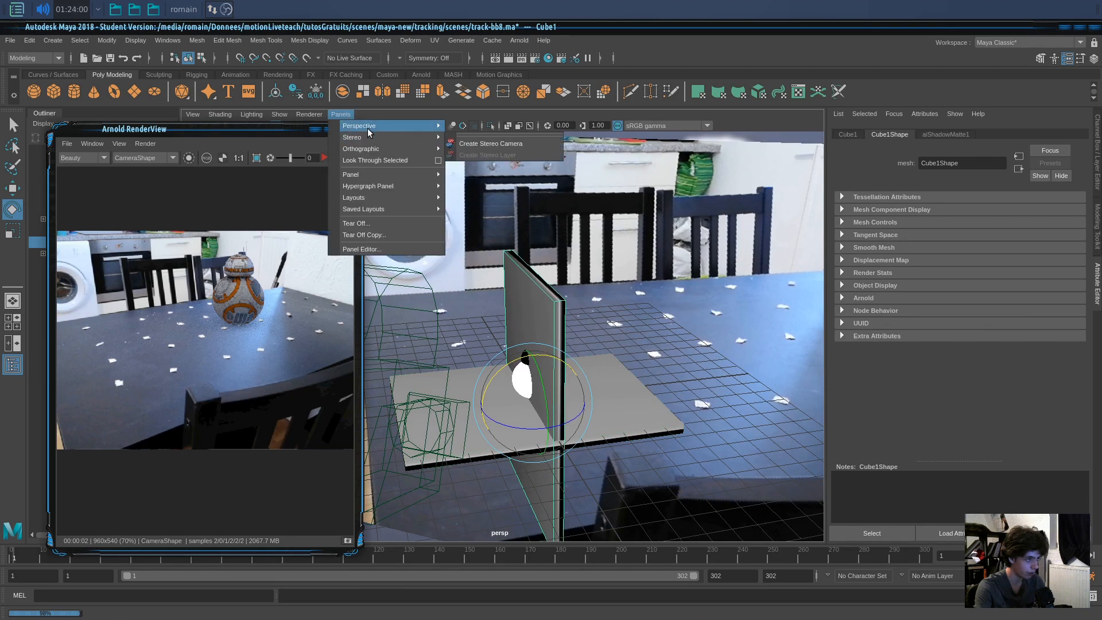
pyautogui.click(459, 127)
pyautogui.press('w')
pyautogui.moveTo(580, 310); pyautogui.dragTo(733, 258)
pyautogui.press('4')
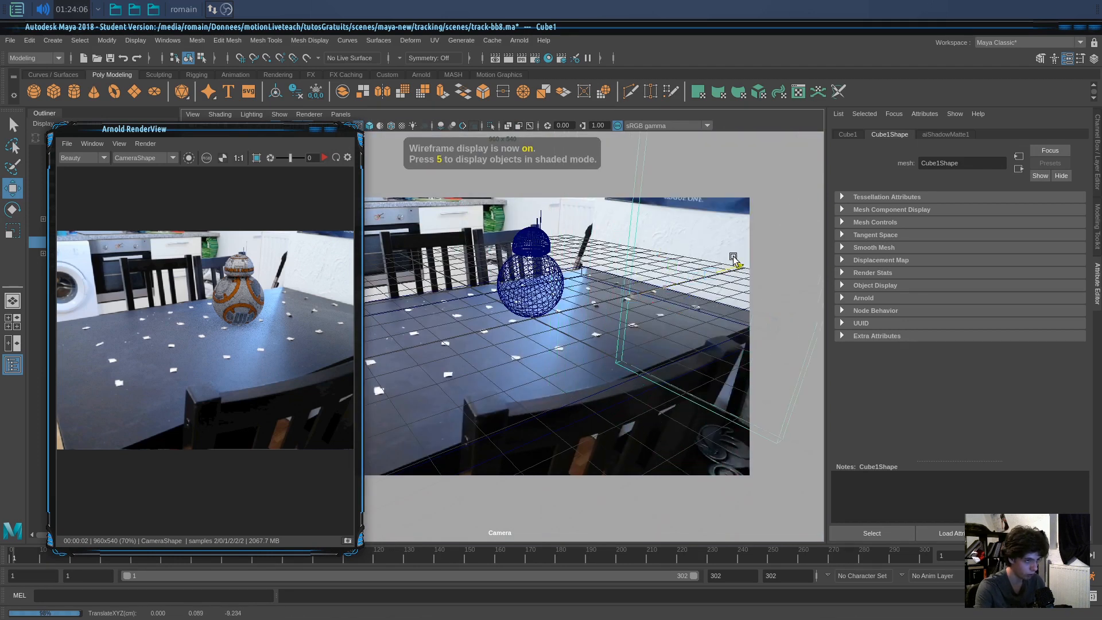
pyautogui.moveTo(756, 298); pyautogui.dragTo(714, 276)
# Select the upright cube's outer side face and shift it outward to extend the cube along the wall.
pyautogui.moveTo(754, 297); pyautogui.dragTo(754, 330, button='right')
pyautogui.click(751, 287)
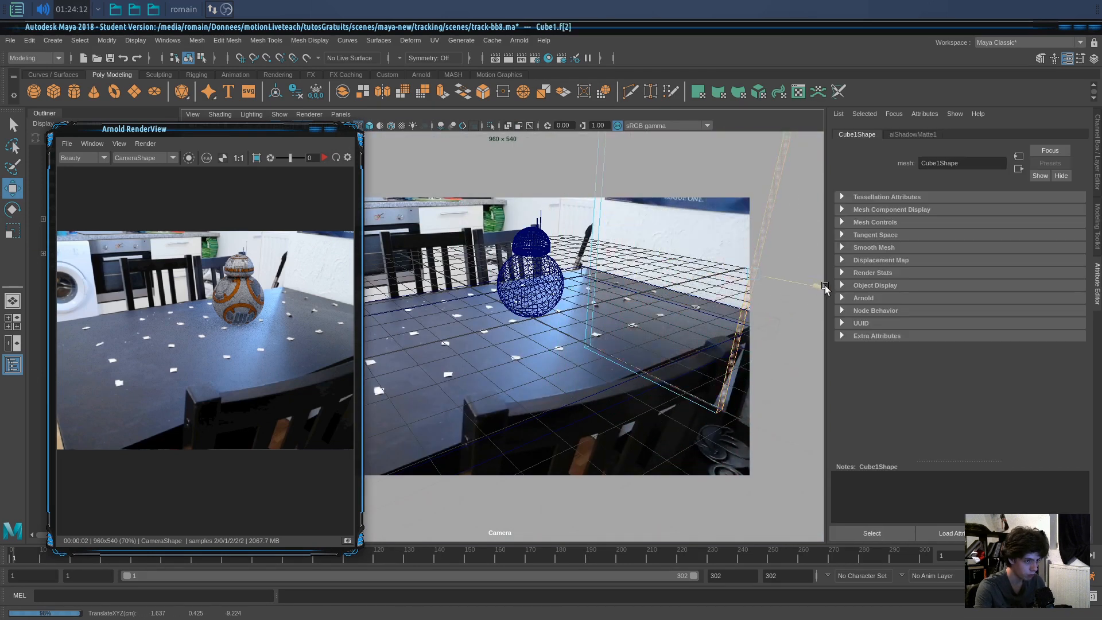
pyautogui.moveTo(596, 214); pyautogui.dragTo(607, 232, button='right')
# Save the scene and render frame 80 from the tracked camera in the Arnold RenderView.
pyautogui.press('5')
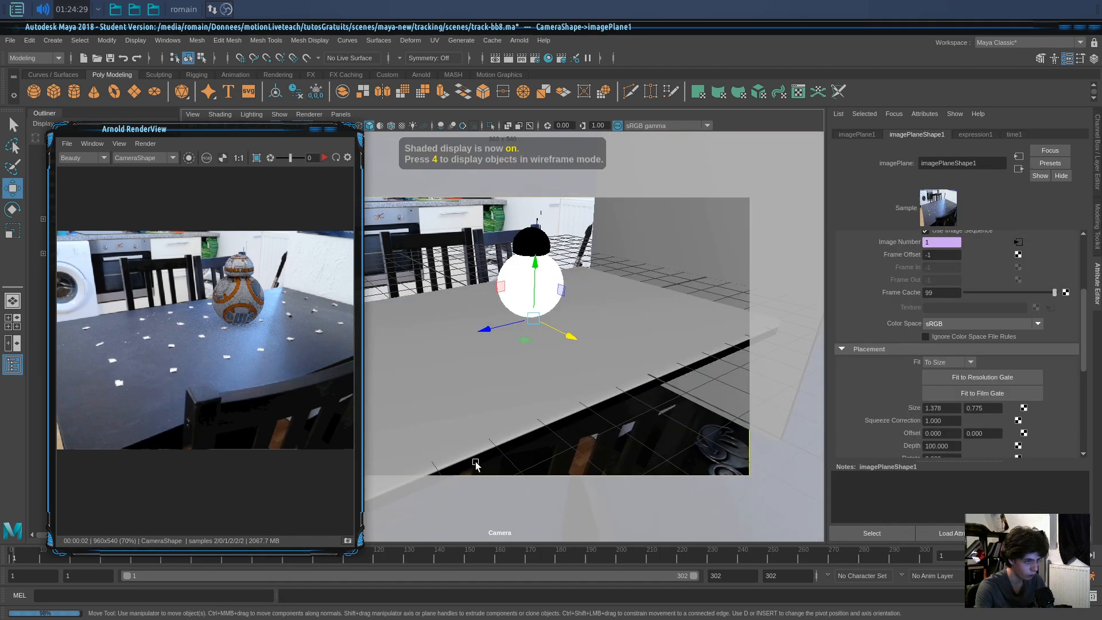
pyautogui.moveTo(412, 554); pyautogui.dragTo(252, 570)
pyautogui.hotkey('ctrl', 's')
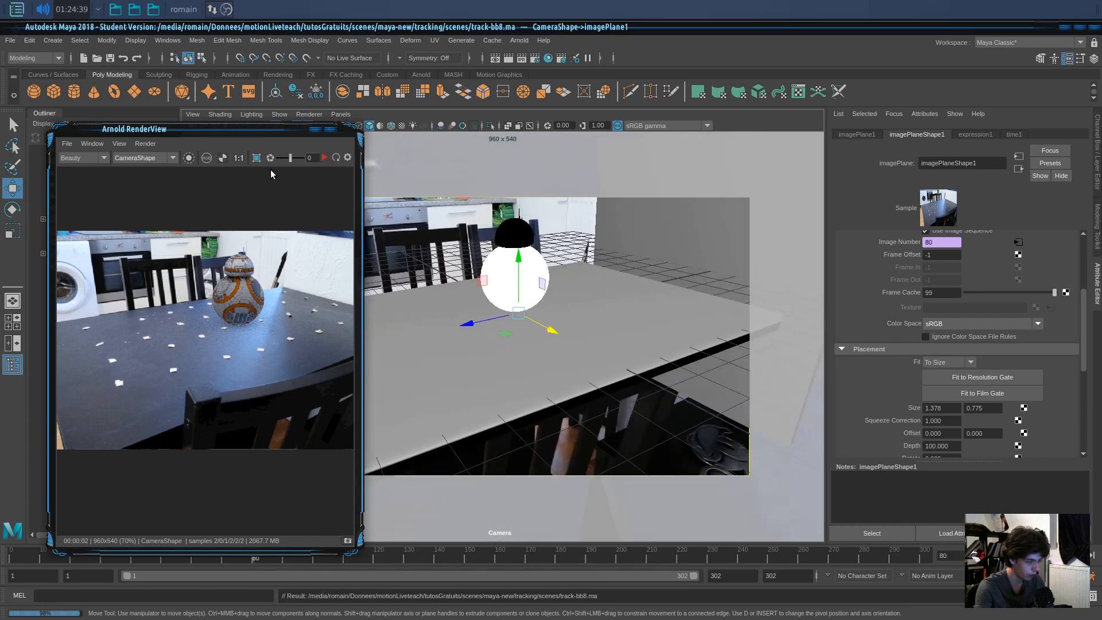
pyautogui.click(324, 157)
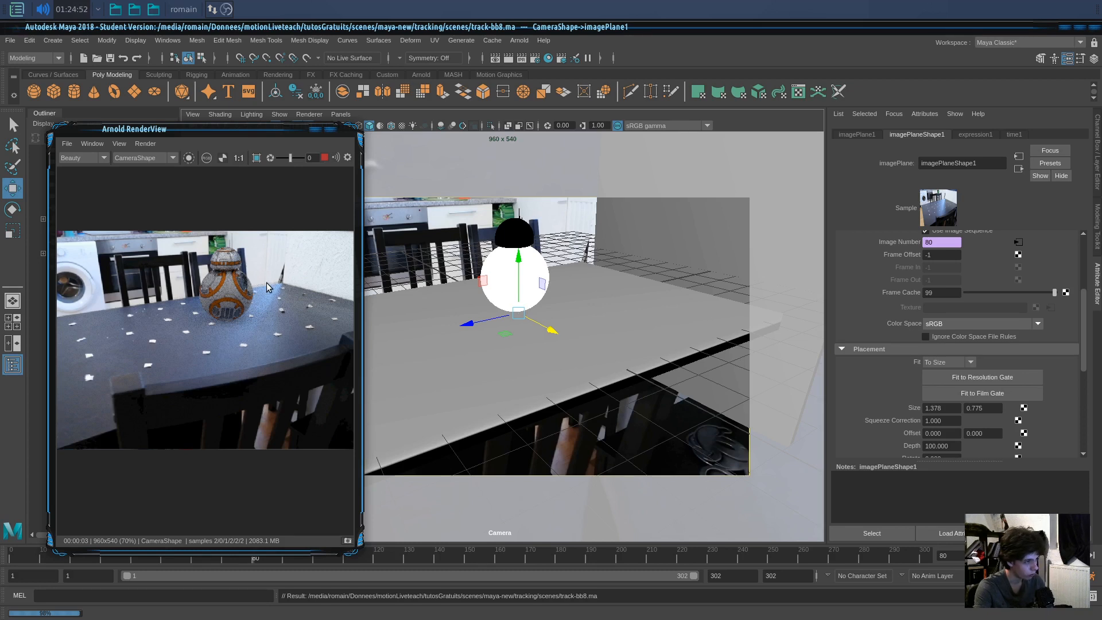
# Move the ground cube's side edges so its outline matches the real tabletop in the footage.
pyautogui.click(627, 333)
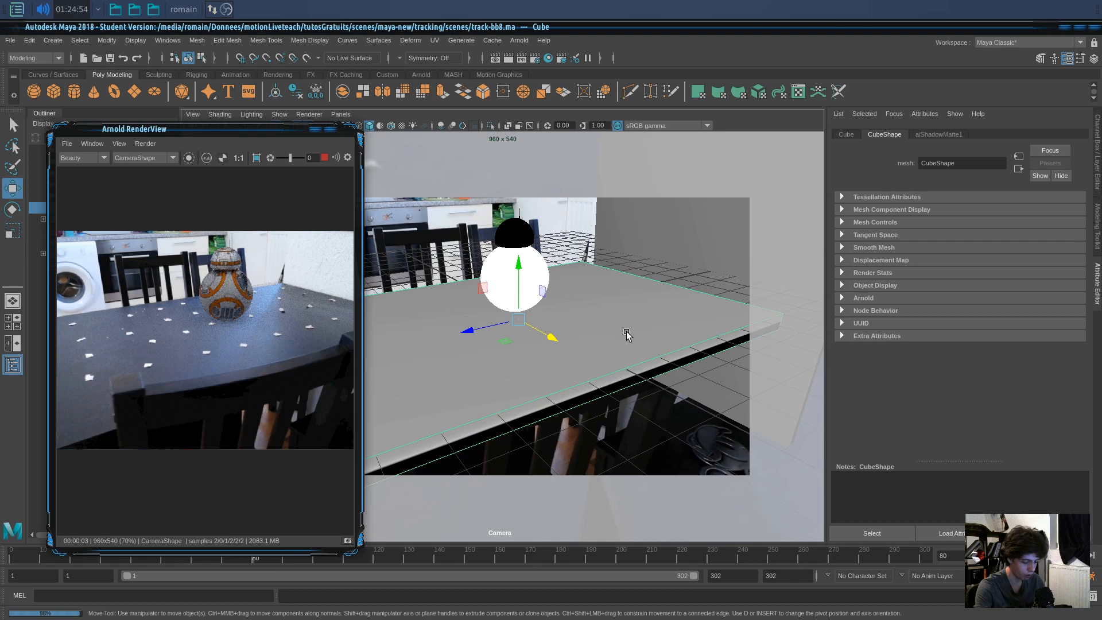
pyautogui.press('4')
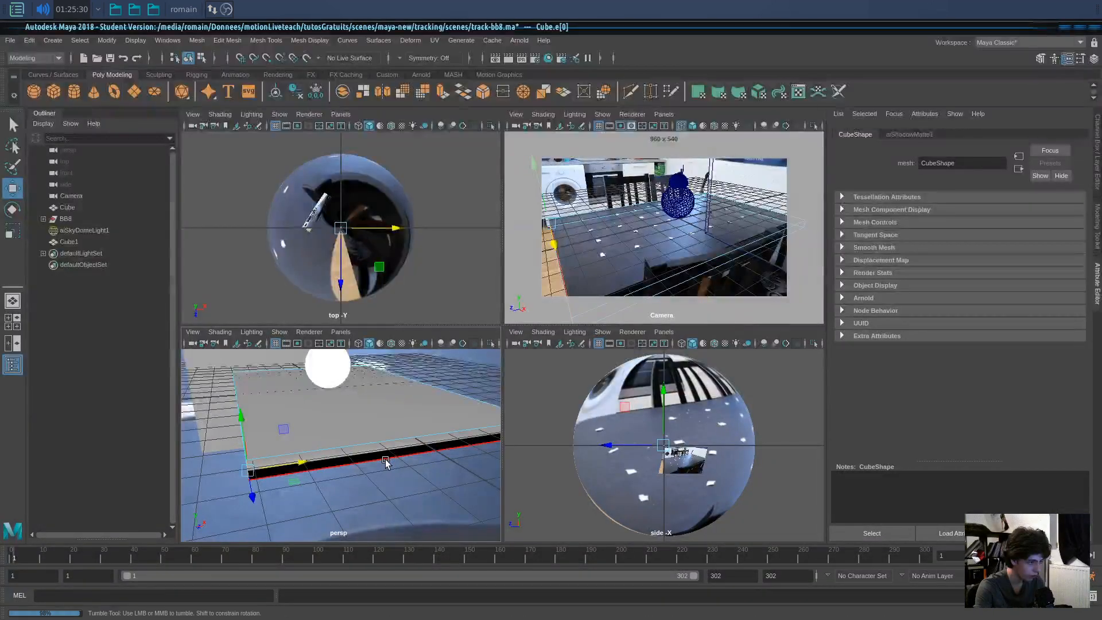
pyautogui.keyDown('alt'); pyautogui.moveTo(310, 453); pyautogui.dragTo(330, 457); pyautogui.keyUp('alt')
pyautogui.click(416, 465)
pyautogui.moveTo(465, 476); pyautogui.dragTo(462, 476)
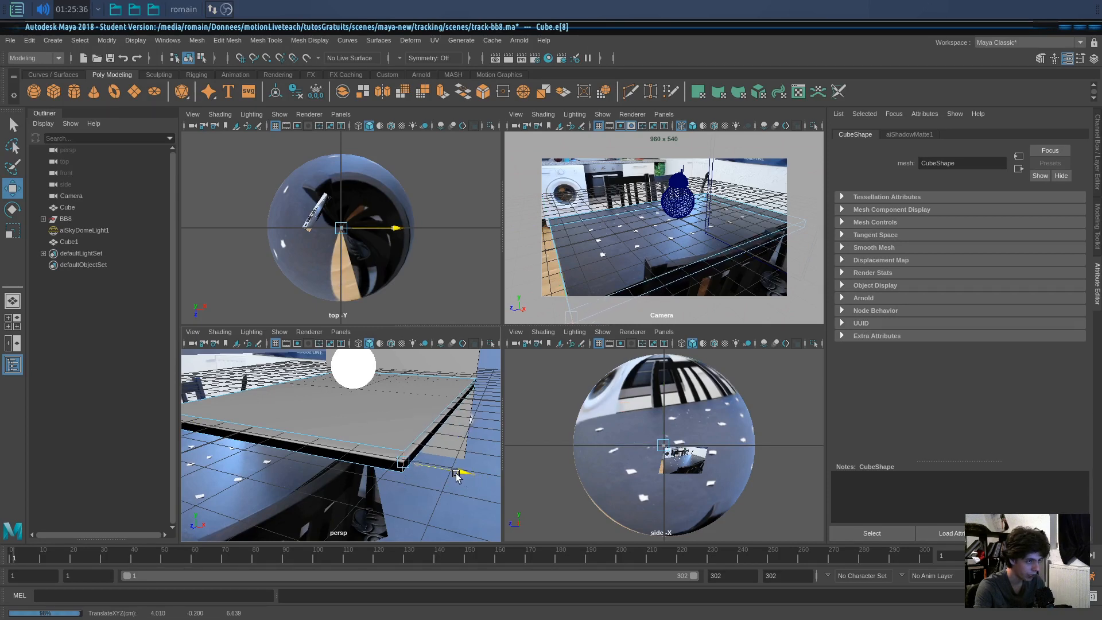
pyautogui.moveTo(455, 475); pyautogui.dragTo(335, 466)
pyautogui.keyDown('alt'); pyautogui.moveTo(401, 451); pyautogui.dragTo(307, 487); pyautogui.keyUp('alt')
pyautogui.click(327, 462)
pyautogui.press('space')
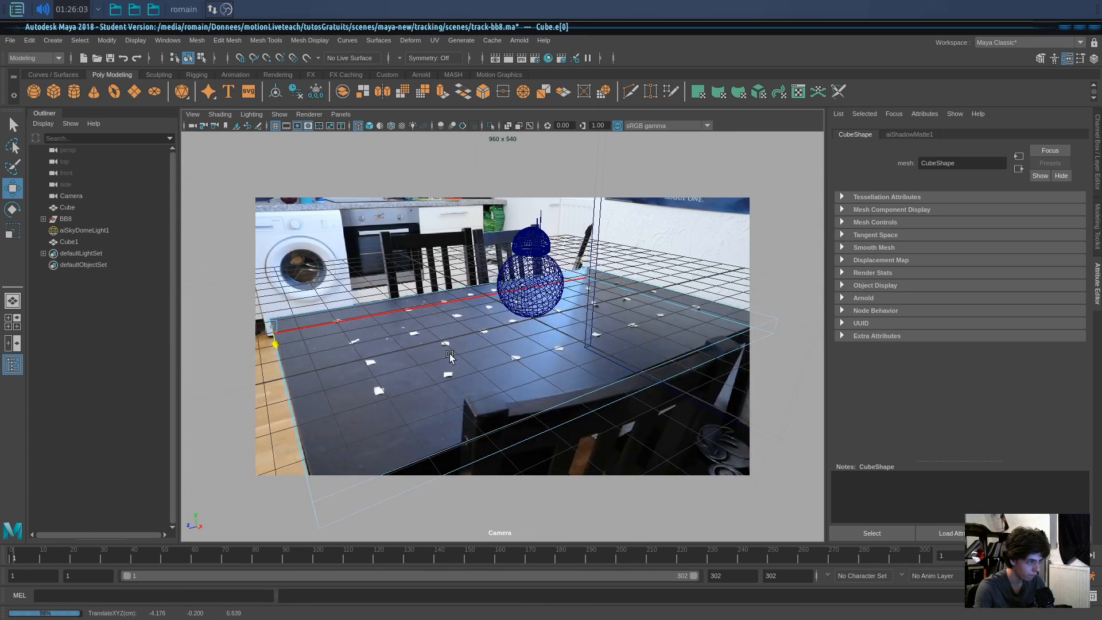
# Check the alignment along the footage and reposition the upright cube so it follows the wall behind the table.
pyautogui.click(92, 556)
pyautogui.moveTo(92, 556); pyautogui.dragTo(549, 550)
pyautogui.click(645, 225)
pyautogui.moveTo(781, 273); pyautogui.dragTo(749, 257)
pyautogui.moveTo(236, 559); pyautogui.dragTo(306, 565)
pyautogui.press('space')
pyautogui.press('space')
pyautogui.keyDown('alt'); pyautogui.moveTo(364, 445); pyautogui.dragTo(234, 257); pyautogui.keyUp('alt')
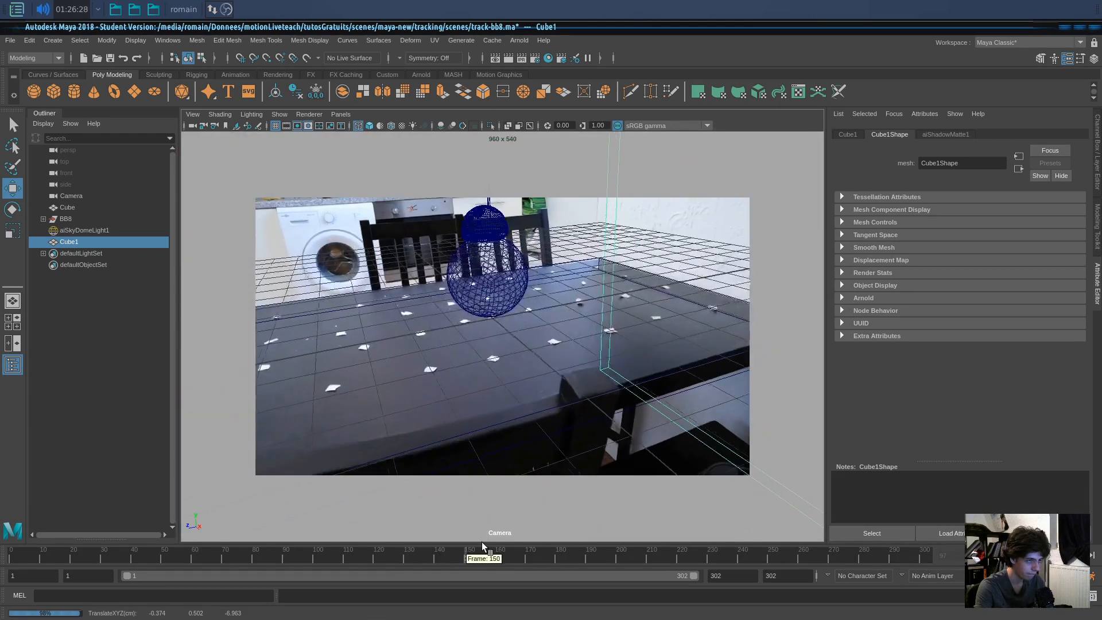
# Save the scene, render frame 45 in the Arnold RenderView and put the render window away.
pyautogui.moveTo(480, 541); pyautogui.dragTo(148, 561)
pyautogui.hotkey('ctrl', 's')
pyautogui.moveTo(0, 74); pyautogui.dragTo(311, 121)
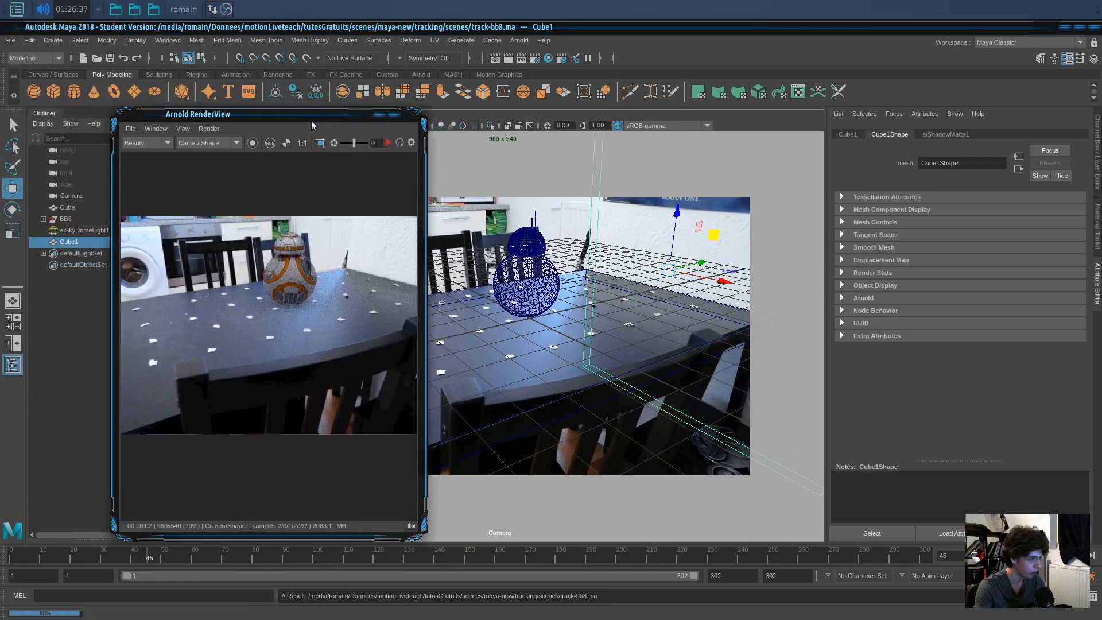
pyautogui.click(387, 142)
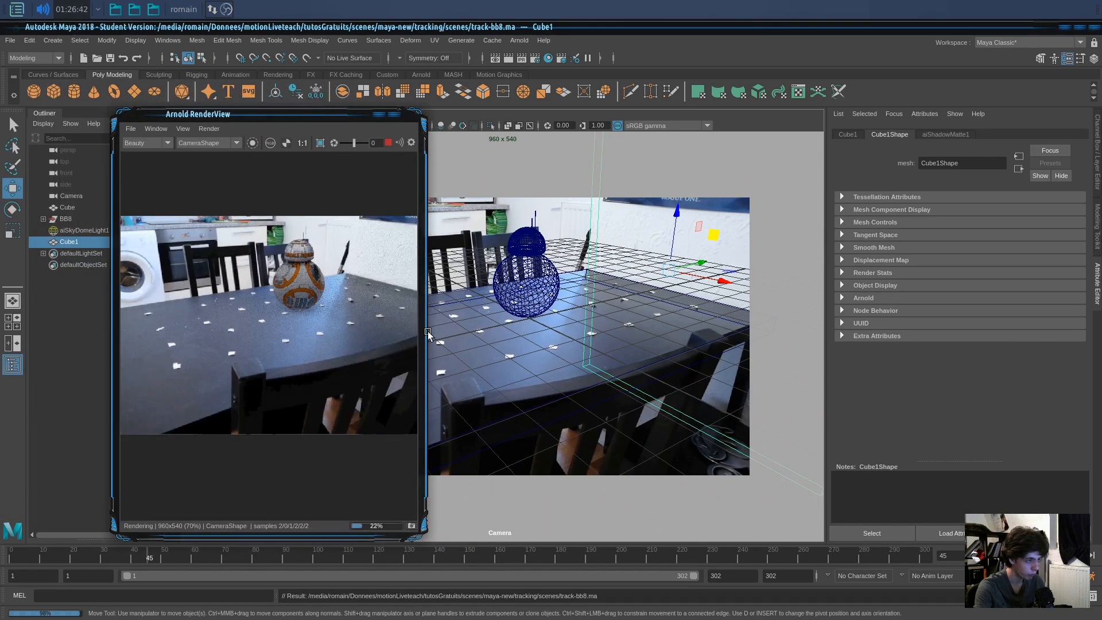
pyautogui.click(387, 143)
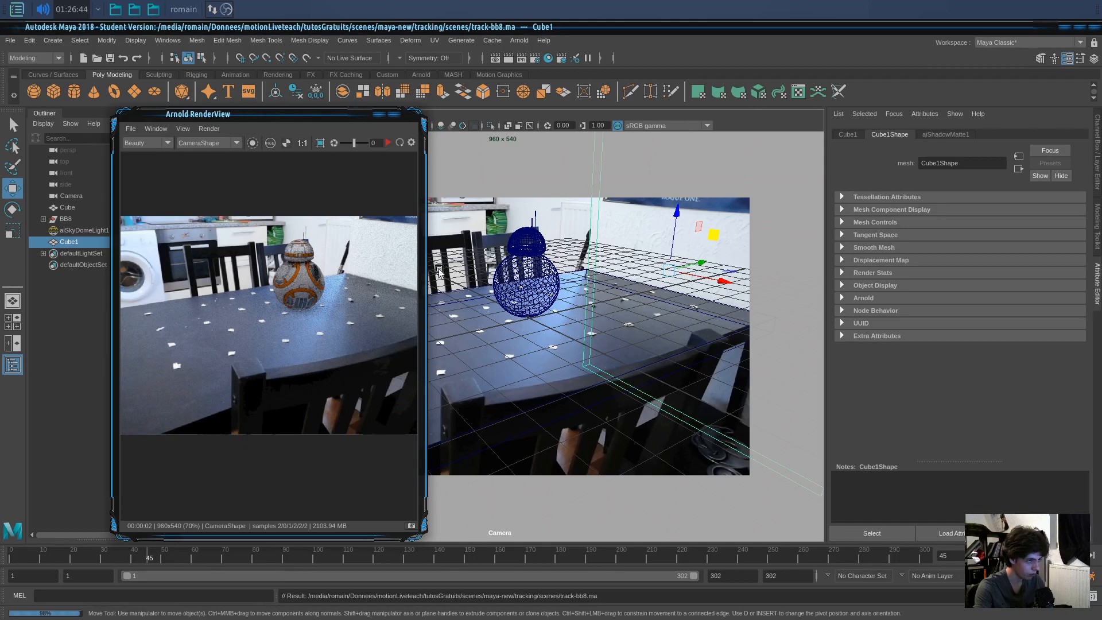
pyautogui.hotkey('ctrl', 's')
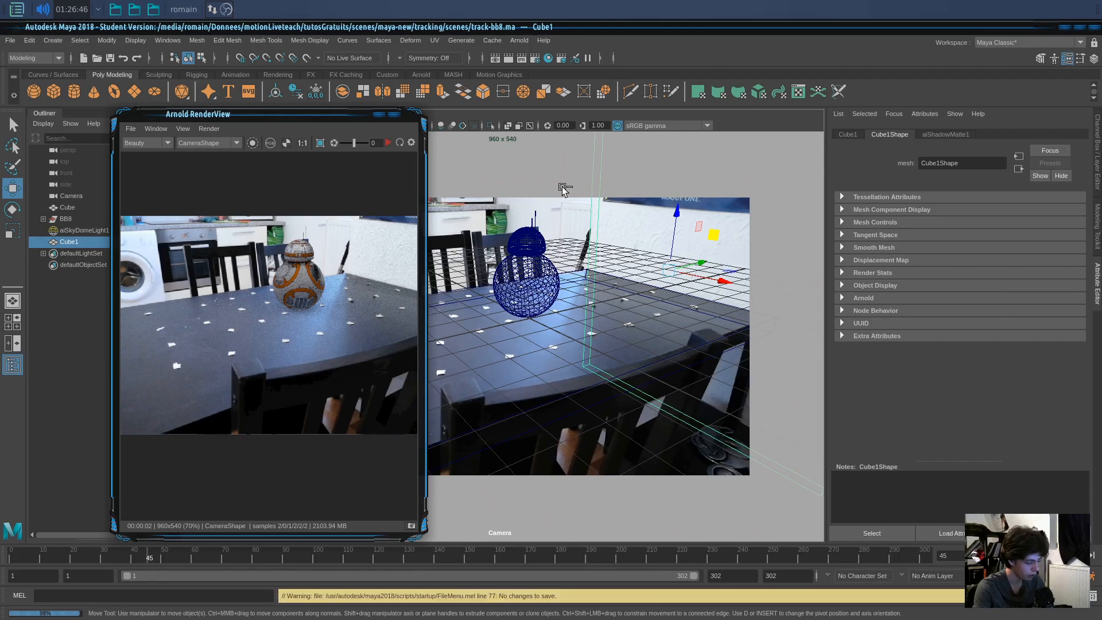
pyautogui.moveTo(297, 112); pyautogui.dragTo(188, 110)
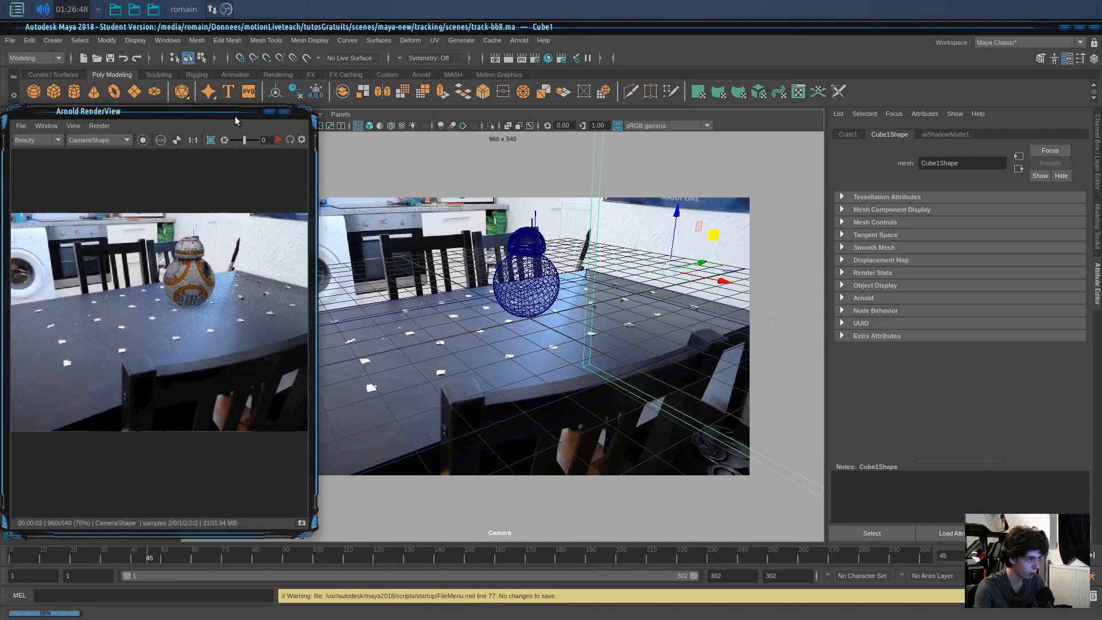
pyautogui.click(284, 112)
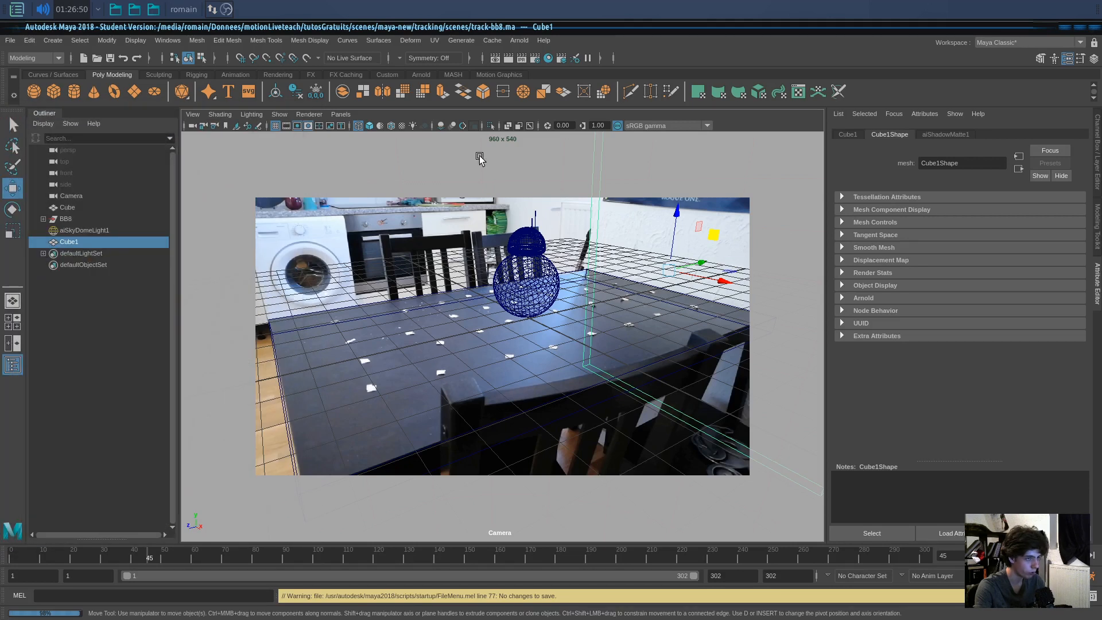
# Switch to the four-view layout and add an Arnold area light to the scene.
pyautogui.click(505, 279)
pyautogui.press('space')
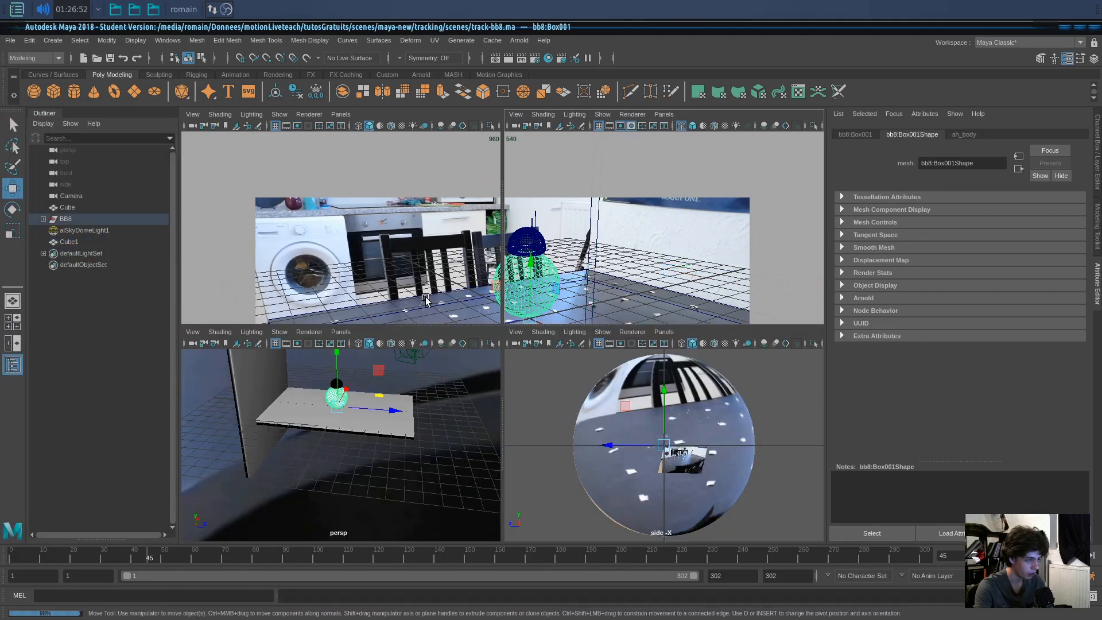
pyautogui.click(413, 465)
pyautogui.scroll(-5, 408, 466)
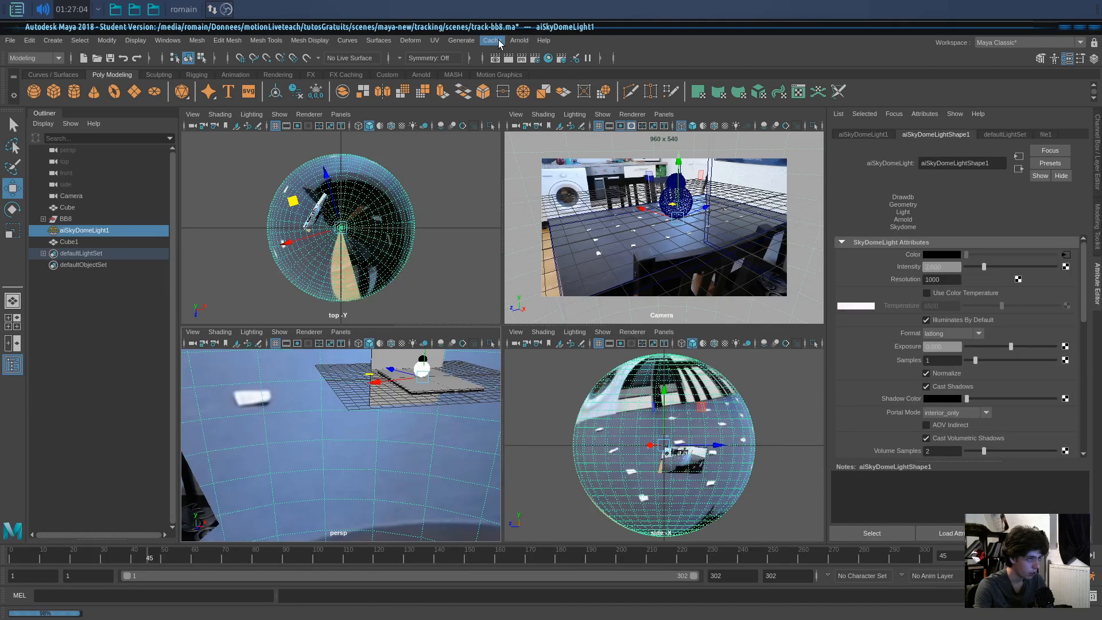
pyautogui.click(519, 40)
pyautogui.moveTo(535, 103)
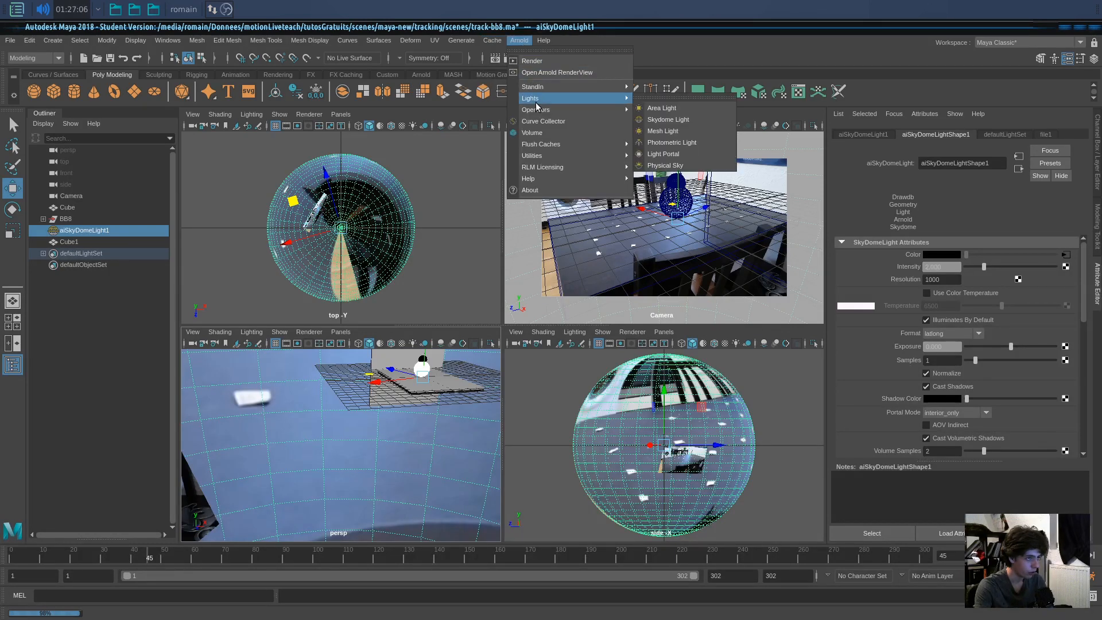
pyautogui.click(660, 108)
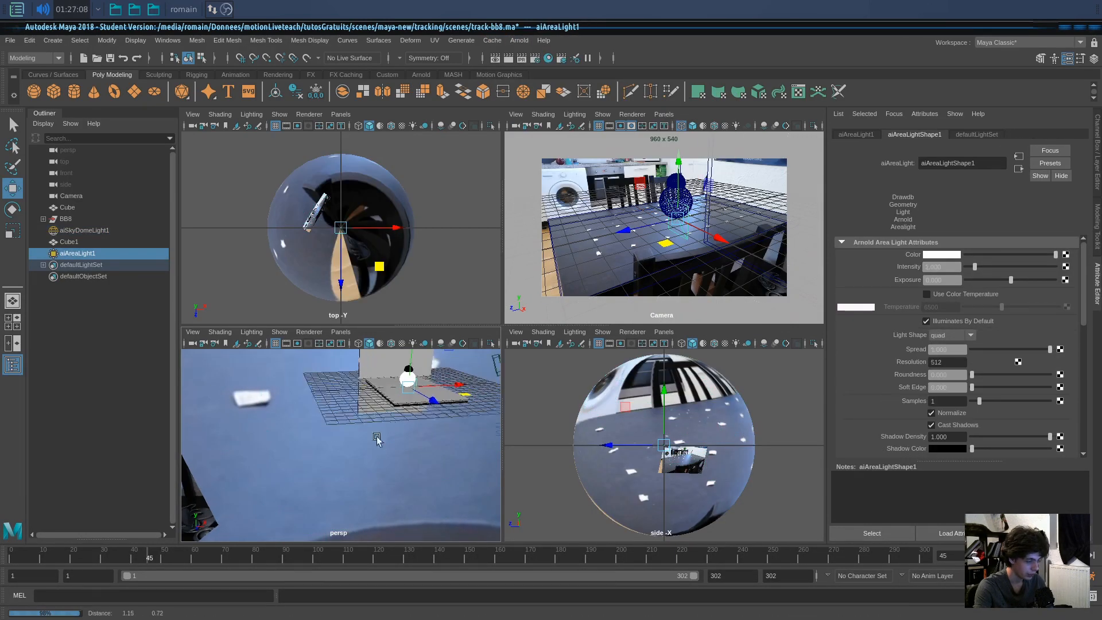
# Turn the area light and move it off the table to the far side of the upright cube.
pyautogui.press('f')
pyautogui.moveTo(441, 425); pyautogui.dragTo(411, 487)
pyautogui.press('e')
pyautogui.press('w')
pyautogui.click(309, 432)
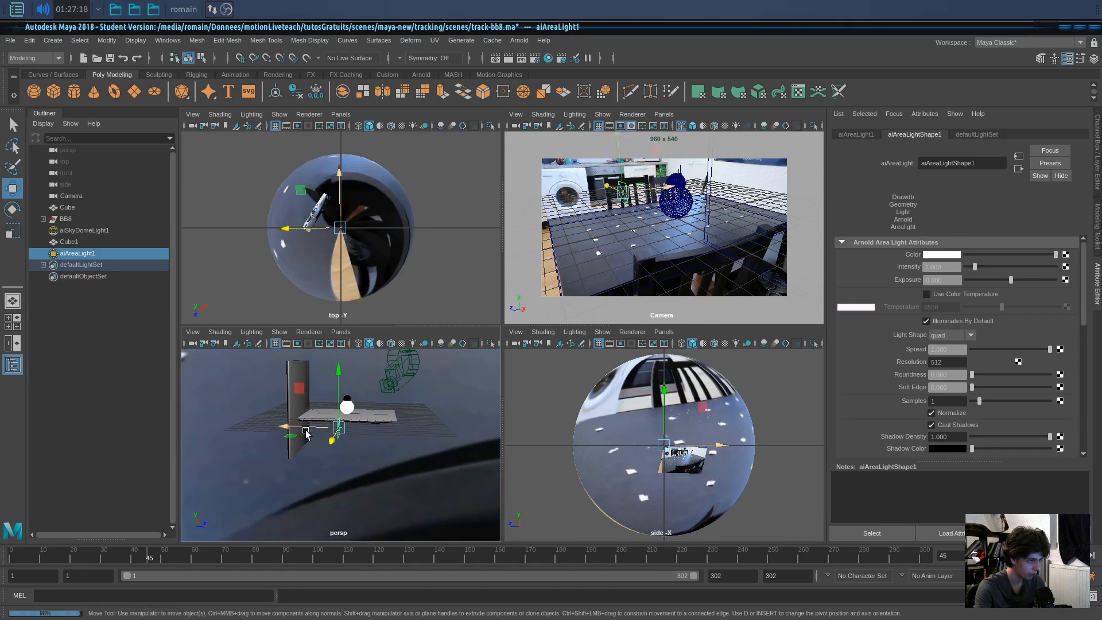
pyautogui.moveTo(283, 427); pyautogui.dragTo(186, 423)
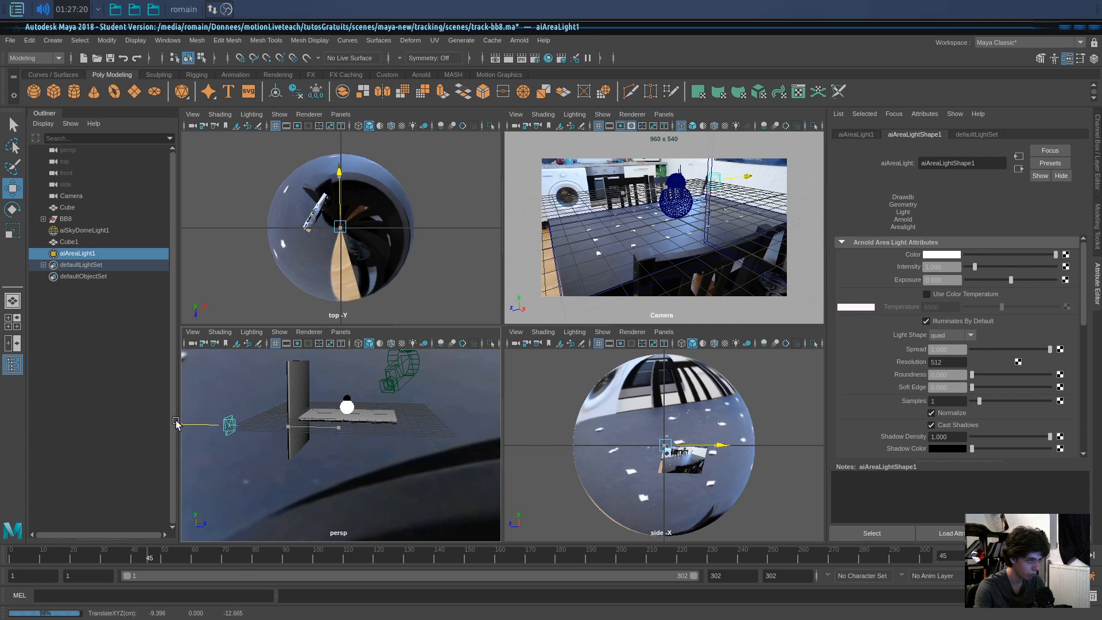
pyautogui.click(205, 376)
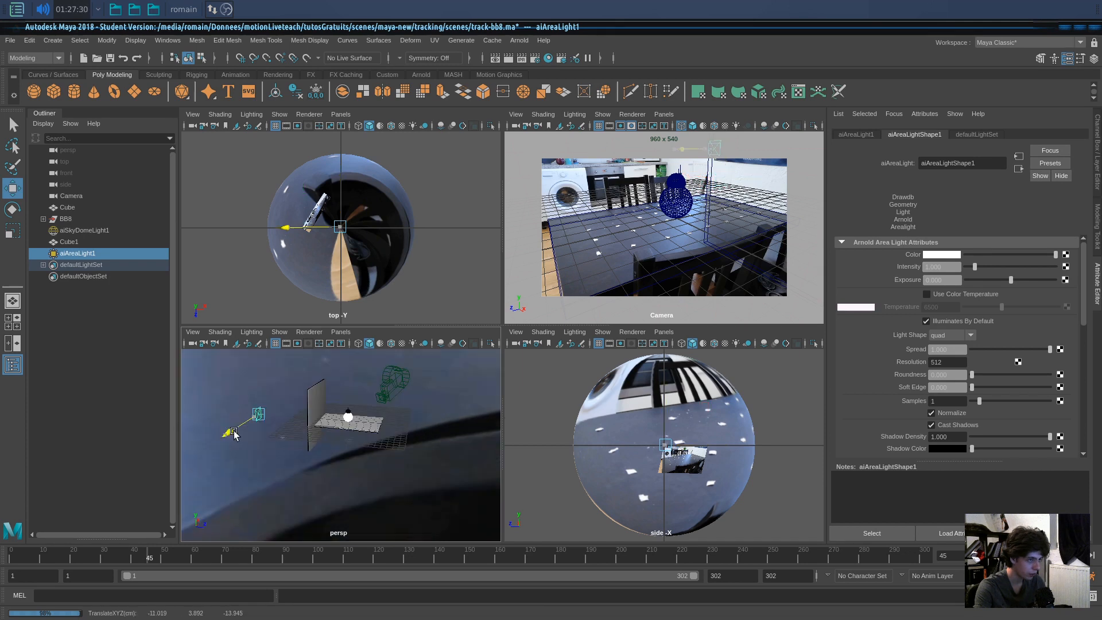
pyautogui.moveTo(233, 430); pyautogui.dragTo(347, 466)
# Scale the area light uniformly to about 4 and raise it to a height of about 7 cm.
pyautogui.press('r')
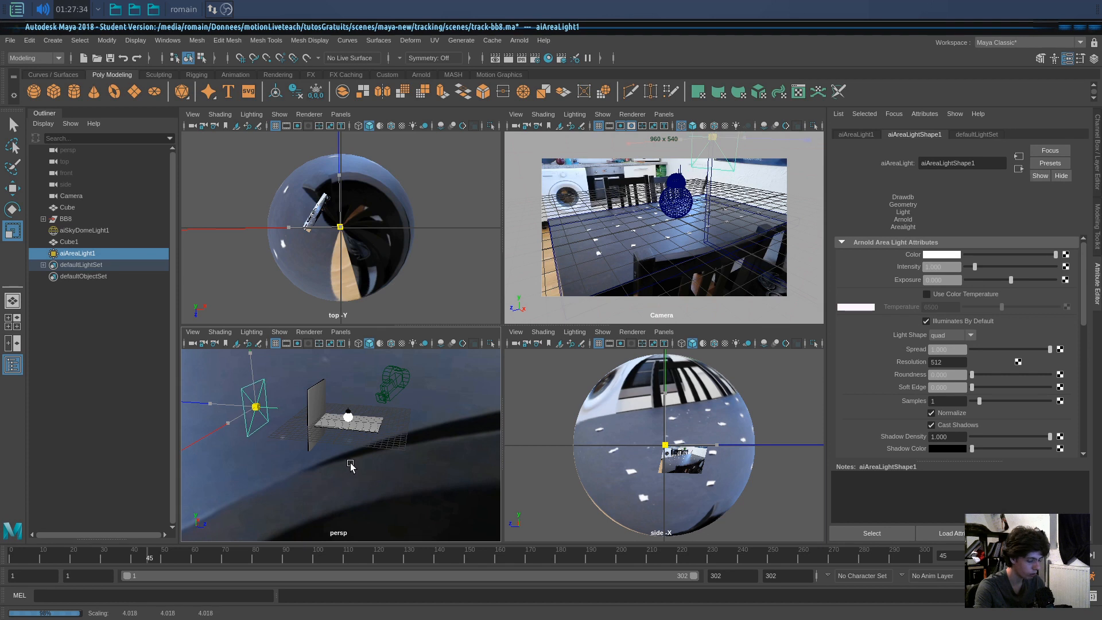
pyautogui.press('w')
pyautogui.moveTo(252, 360); pyautogui.dragTo(252, 353)
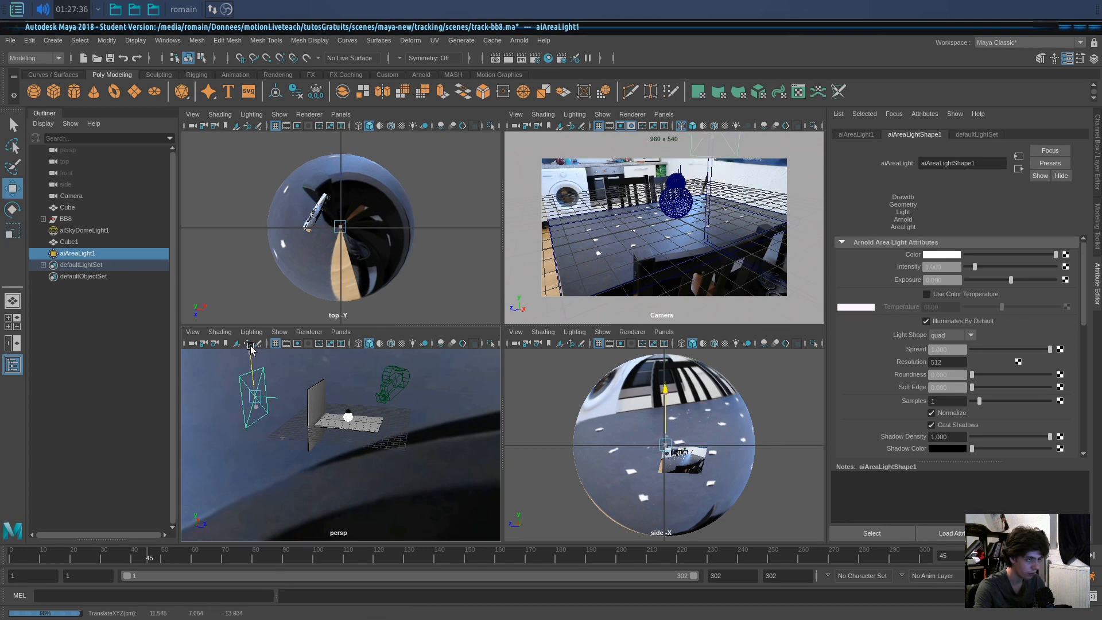
pyautogui.keyDown('alt'); pyautogui.moveTo(480, 425); pyautogui.dragTo(418, 433); pyautogui.keyUp('alt')
# Start a live render in the Arnold RenderView and place its window clear of the Outliner.
pyautogui.moveTo(0, 138); pyautogui.dragTo(333, 141)
pyautogui.click(355, 165)
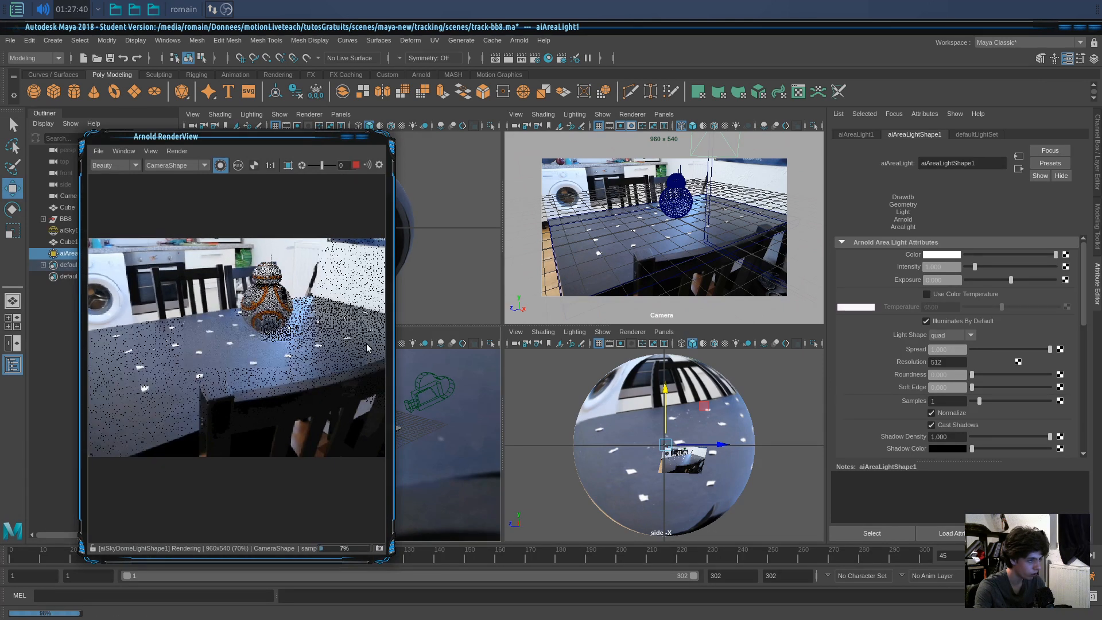
pyautogui.moveTo(172, 137); pyautogui.dragTo(282, 136)
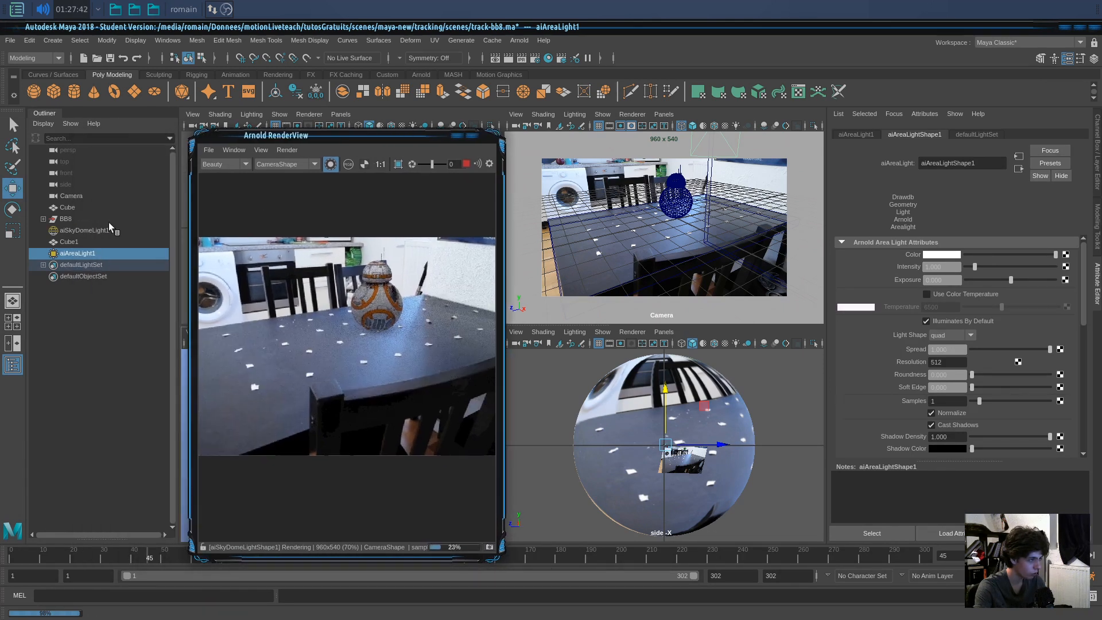
# Hide the BB8 group and show it again to compare its effect on the table in the live render.
pyautogui.click(106, 222)
pyautogui.press('h')
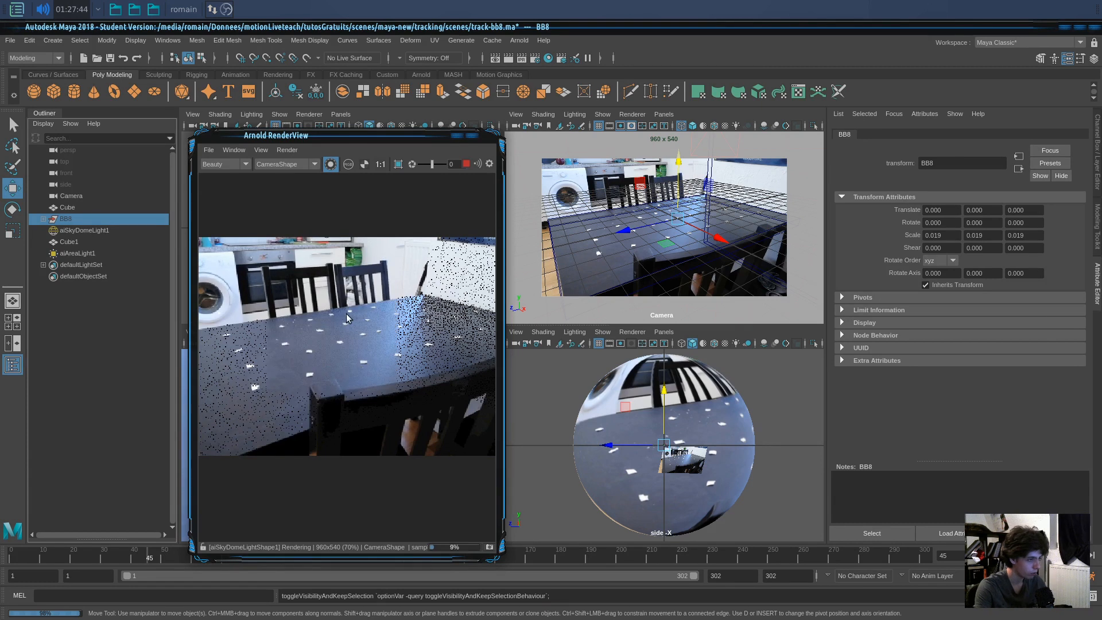
pyautogui.press('h')
# Toggle the sky dome light's visibility to compare the live render, leaving the dome hidden.
pyautogui.click(115, 229)
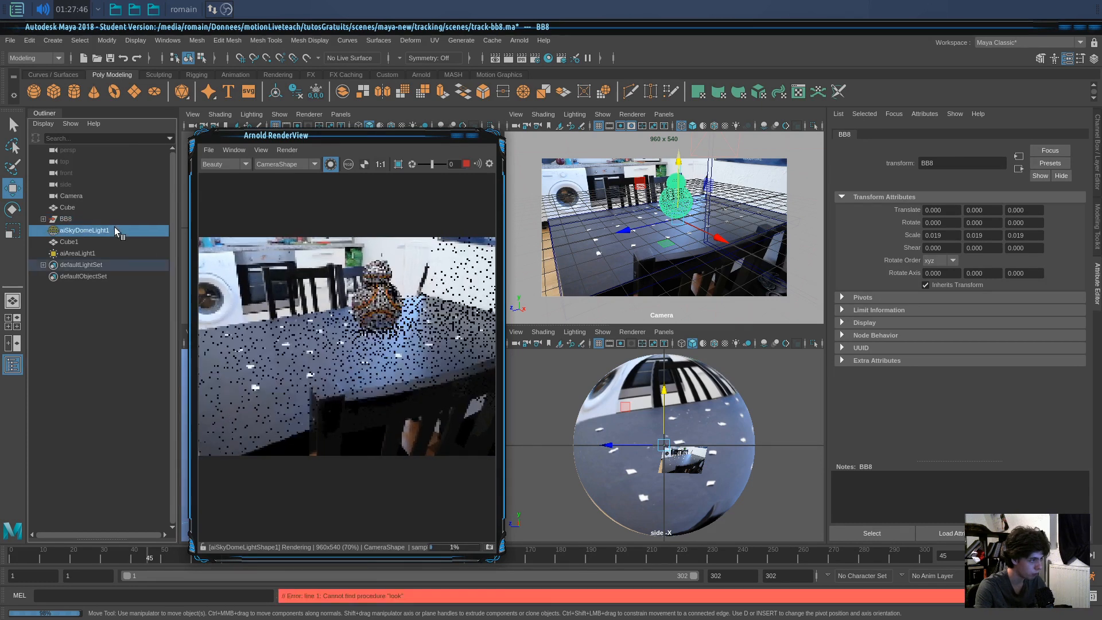
pyautogui.press('h')
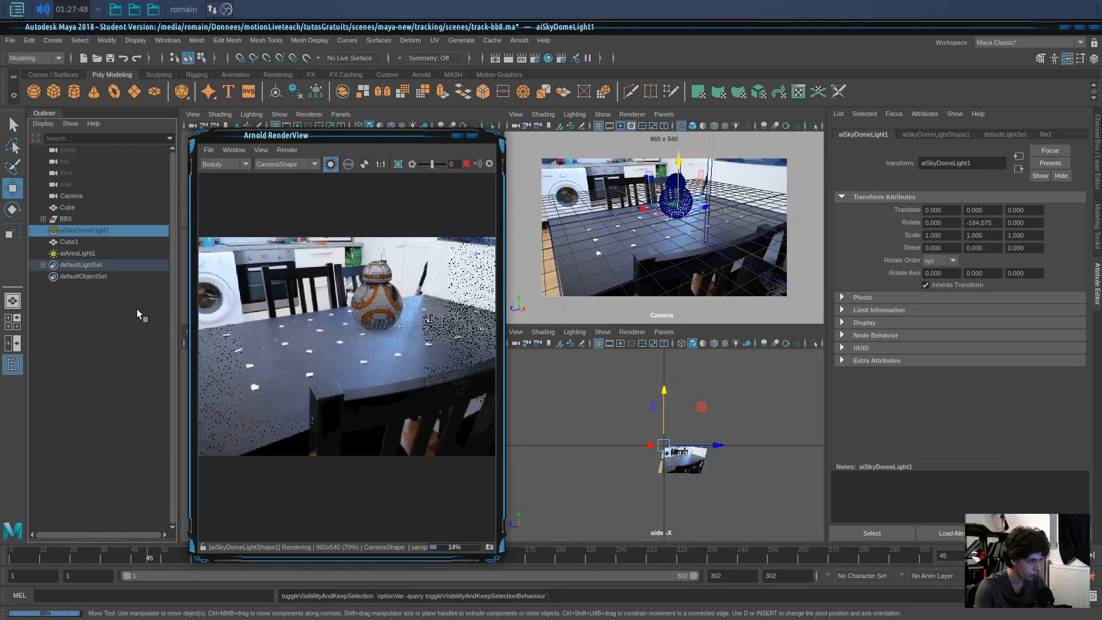
pyautogui.press('h')
pyautogui.press('h')
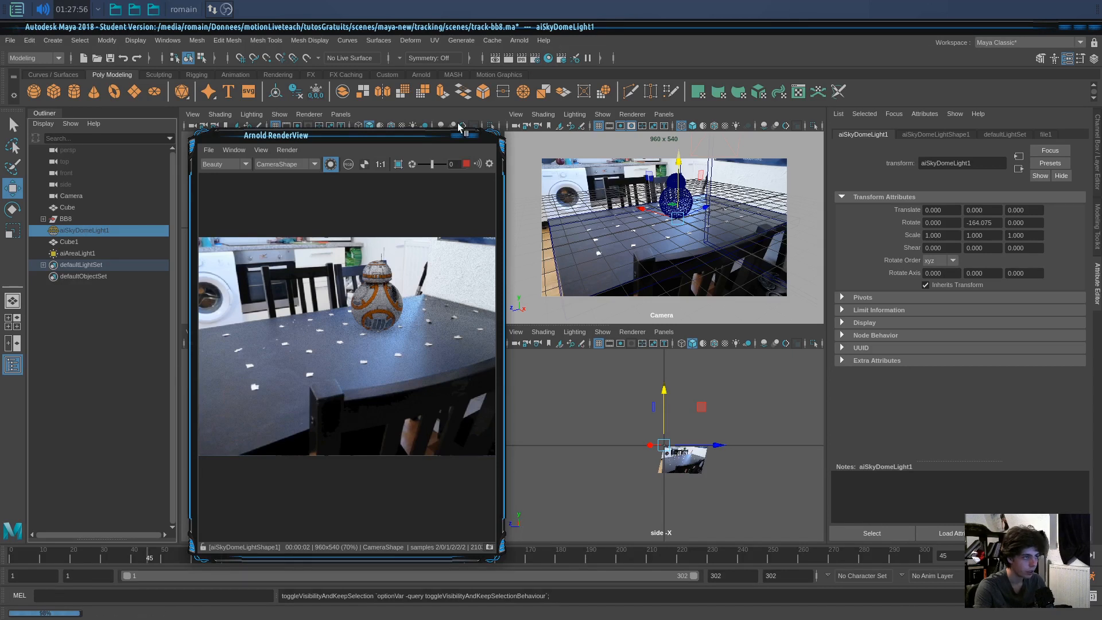
# Set the sky dome light's Intensity to 0 in its shape attributes.
pyautogui.click(932, 134)
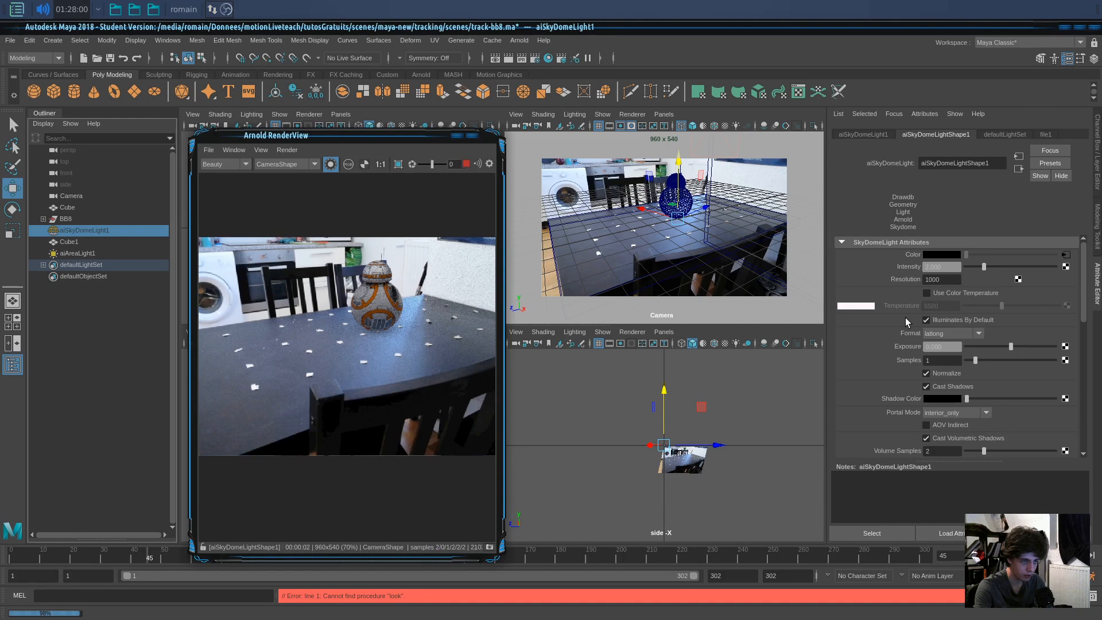
pyautogui.moveTo(951, 267); pyautogui.dragTo(905, 266)
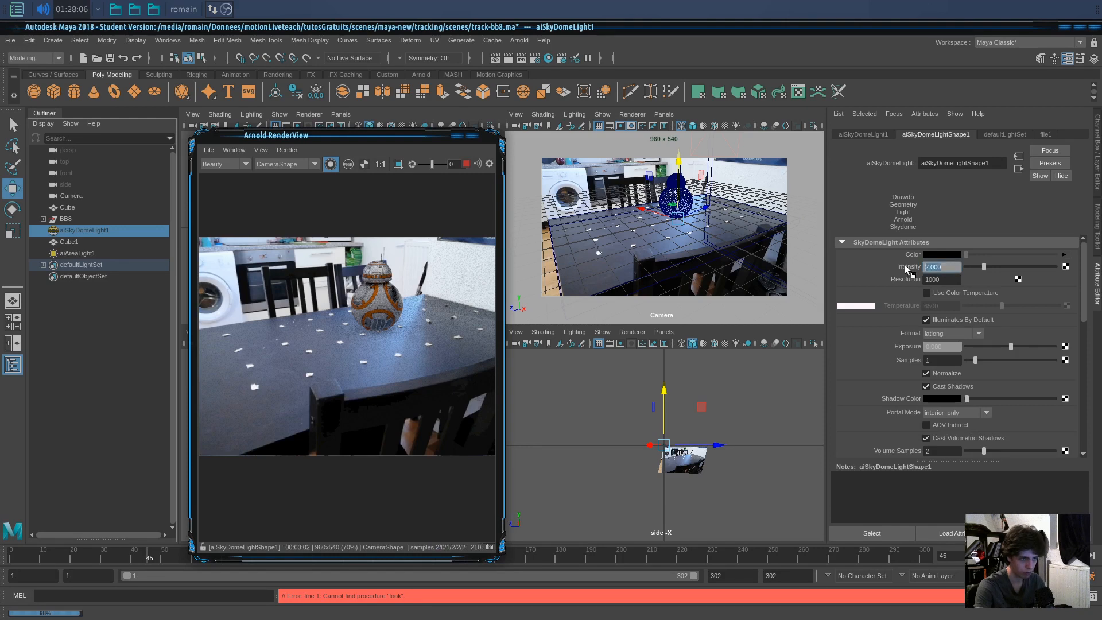
pyautogui.write('0')
pyautogui.press('Return')
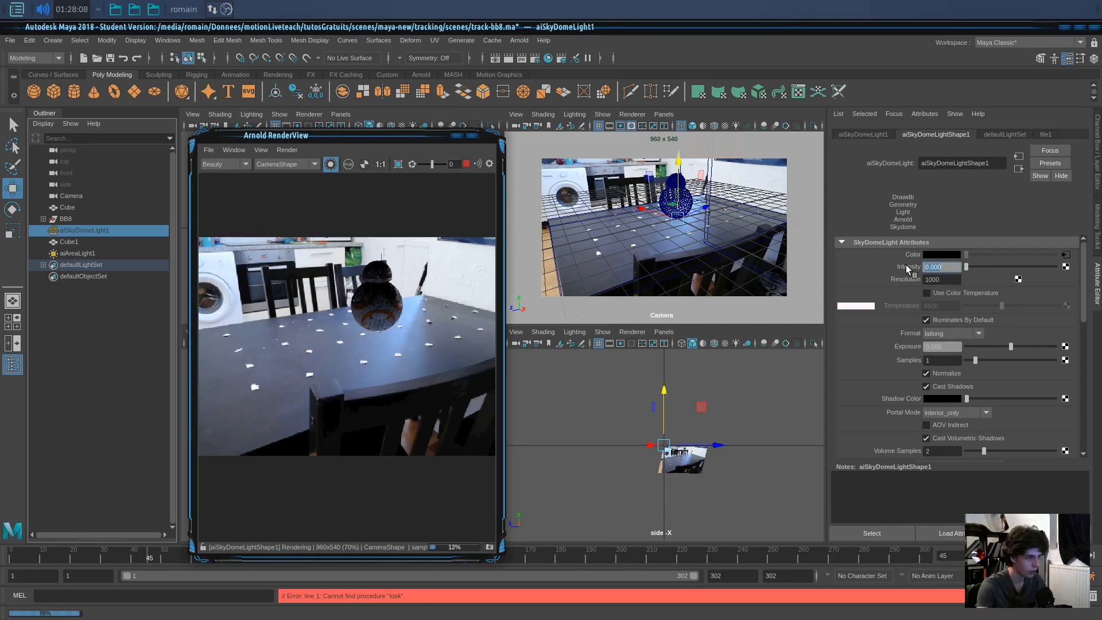
# Set the sky dome light's Intensity to 1 and raise its Exposure to about 1.1.
pyautogui.write('1')
pyautogui.press('Return')
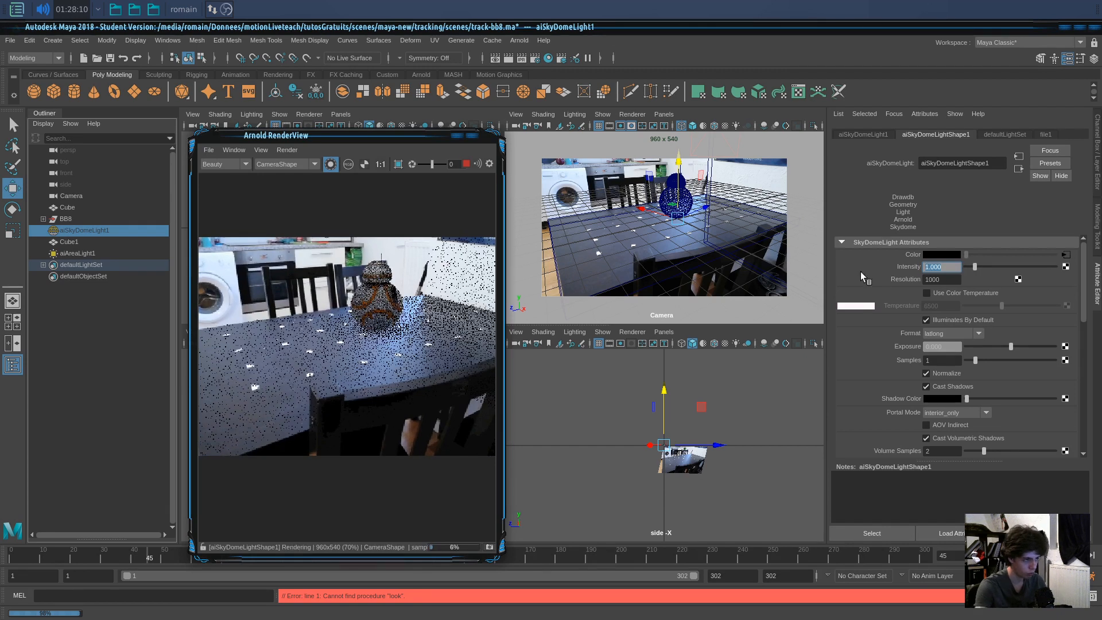
pyautogui.moveTo(1011, 349); pyautogui.dragTo(1020, 350)
# Set the sky dome light's Intensity to 0 again to judge the area light alone in the live render.
pyautogui.moveTo(945, 268); pyautogui.dragTo(910, 260)
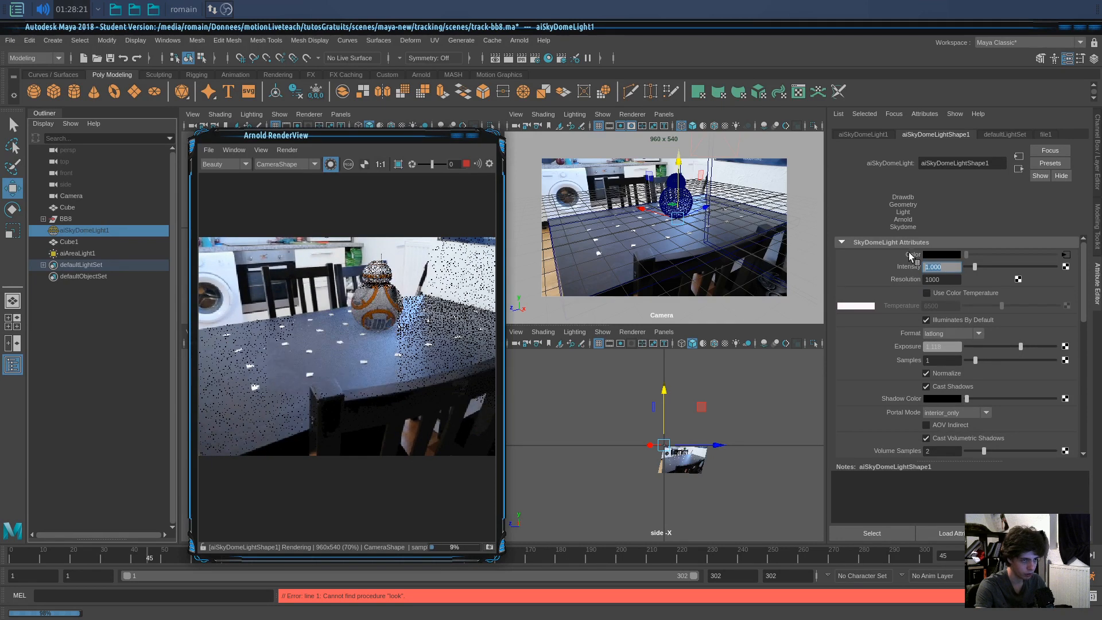
pyautogui.write('0')
pyautogui.press('Return')
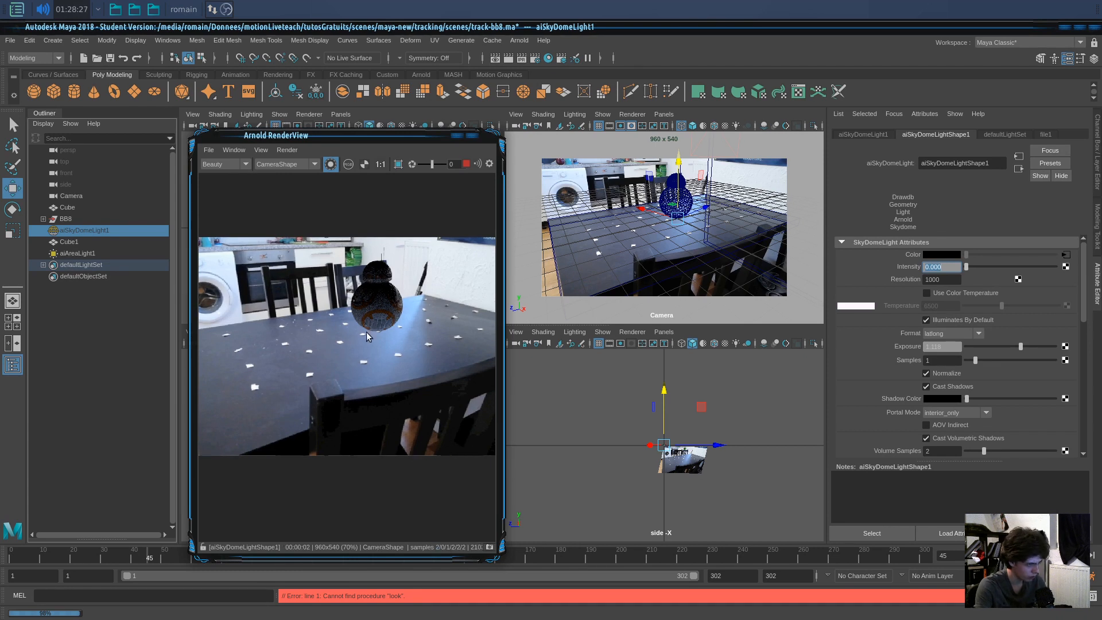
# Toggle the sky dome light's visibility to compare its effect on the table and wall, leaving it hidden.
pyautogui.hotkey('ctrl', 'h')
pyautogui.click(120, 253)
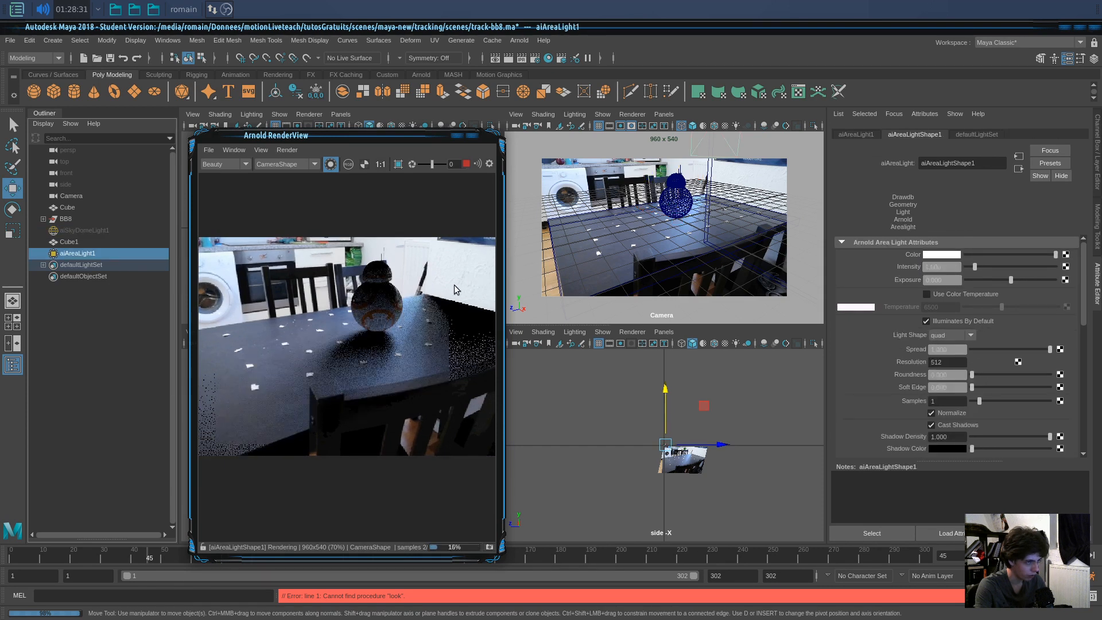
pyautogui.click(73, 229)
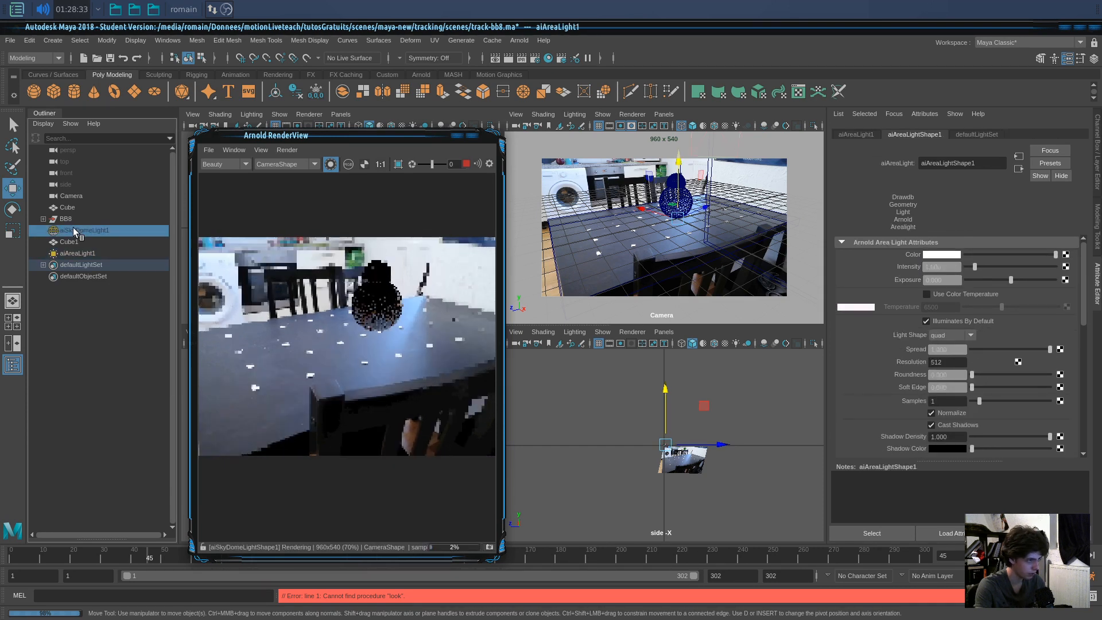
pyautogui.click(90, 264)
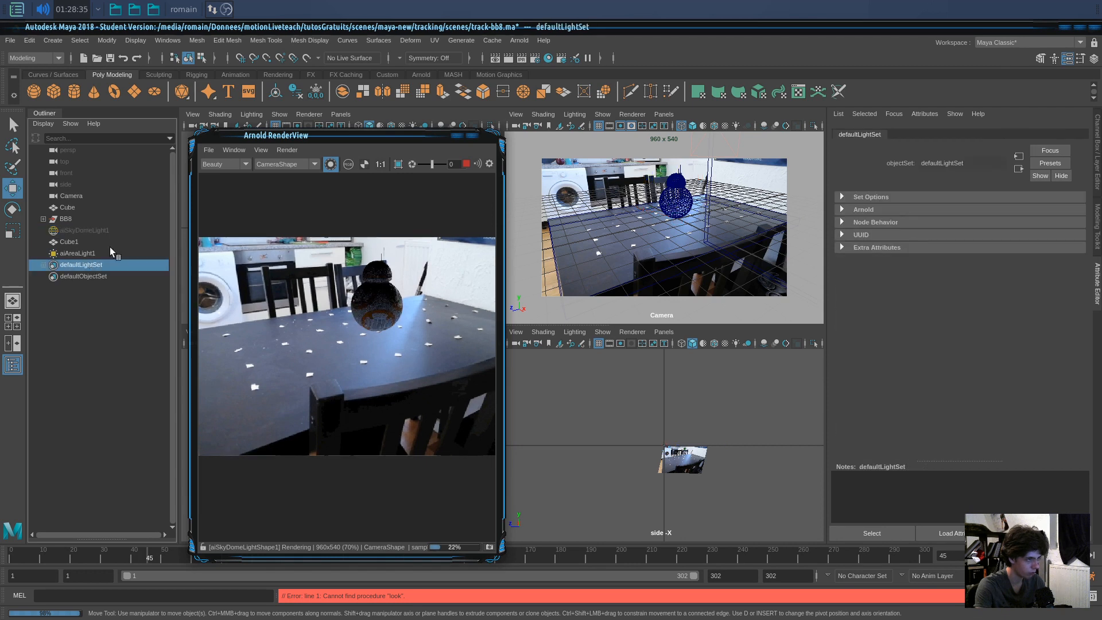
pyautogui.click(331, 165)
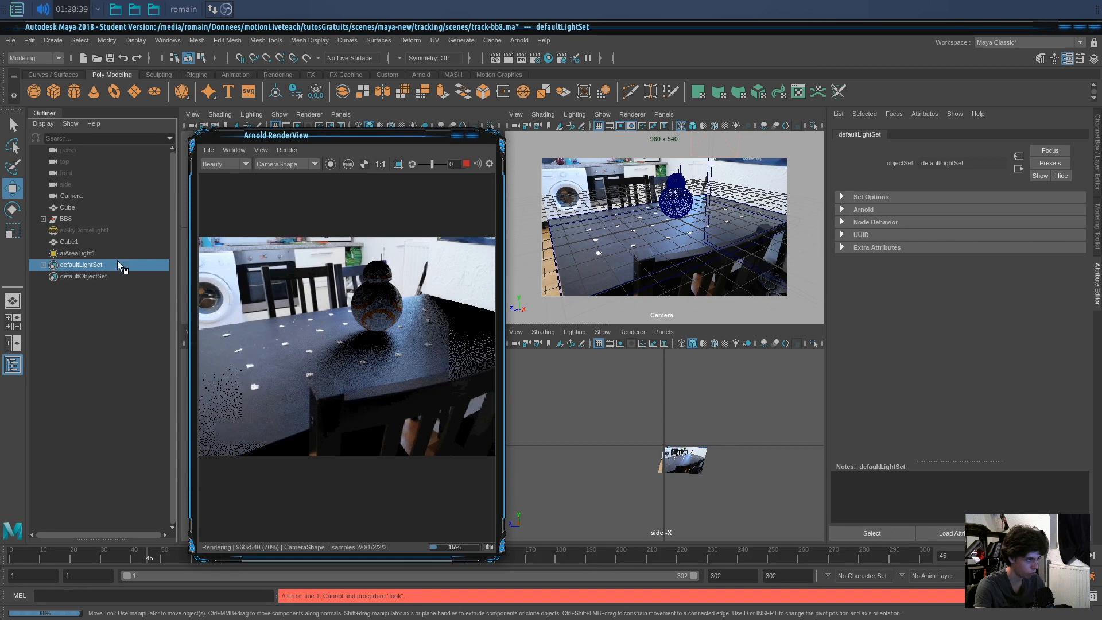
# Scale the area light to adjust the softness of BB-8's shadow in the live render.
pyautogui.click(95, 252)
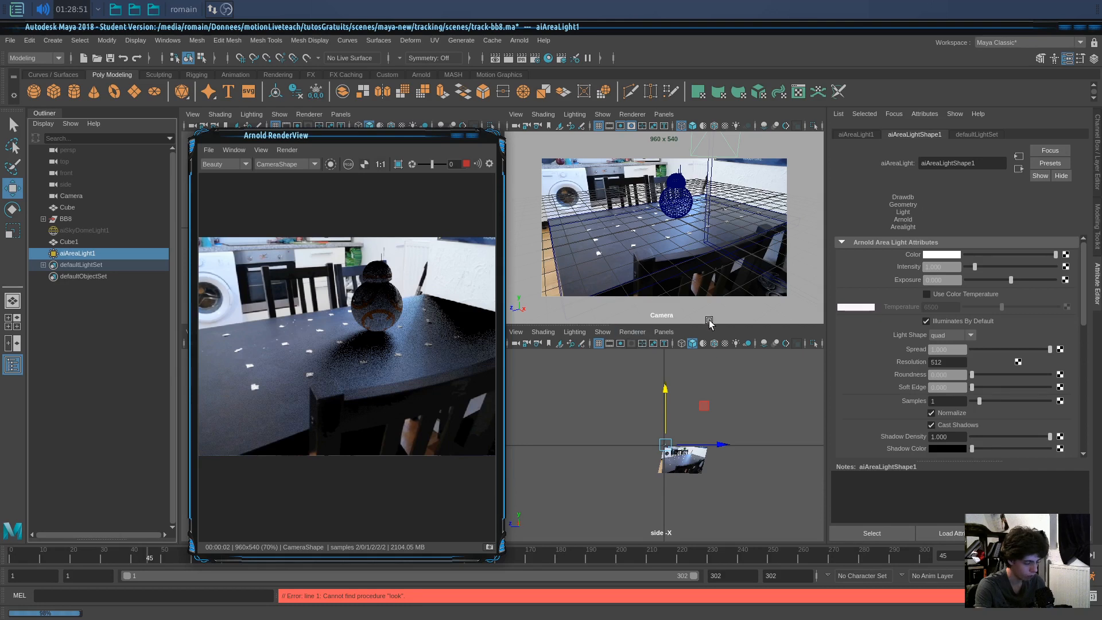
pyautogui.press('r')
pyautogui.moveTo(777, 431); pyautogui.dragTo(804, 433, button='middle')
pyautogui.moveTo(754, 357); pyautogui.dragTo(723, 200, button='middle')
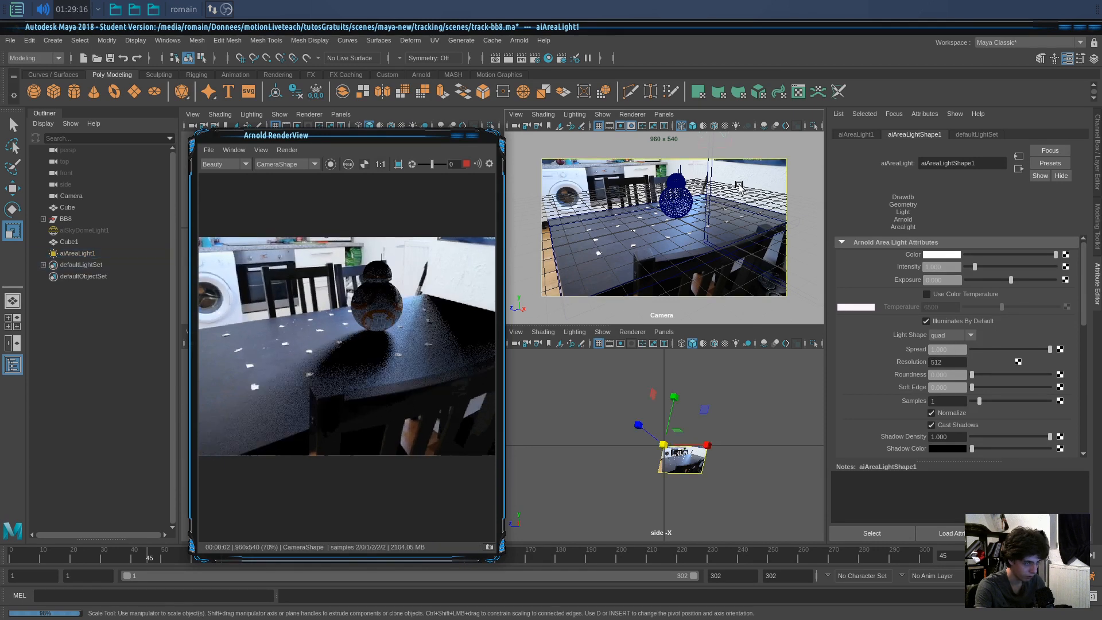
# Hide the wall's shadow-catching cube and toggle the other scene objects' visibility to compare the render.
pyautogui.click(739, 187)
pyautogui.hotkey('ctrl', 'h')
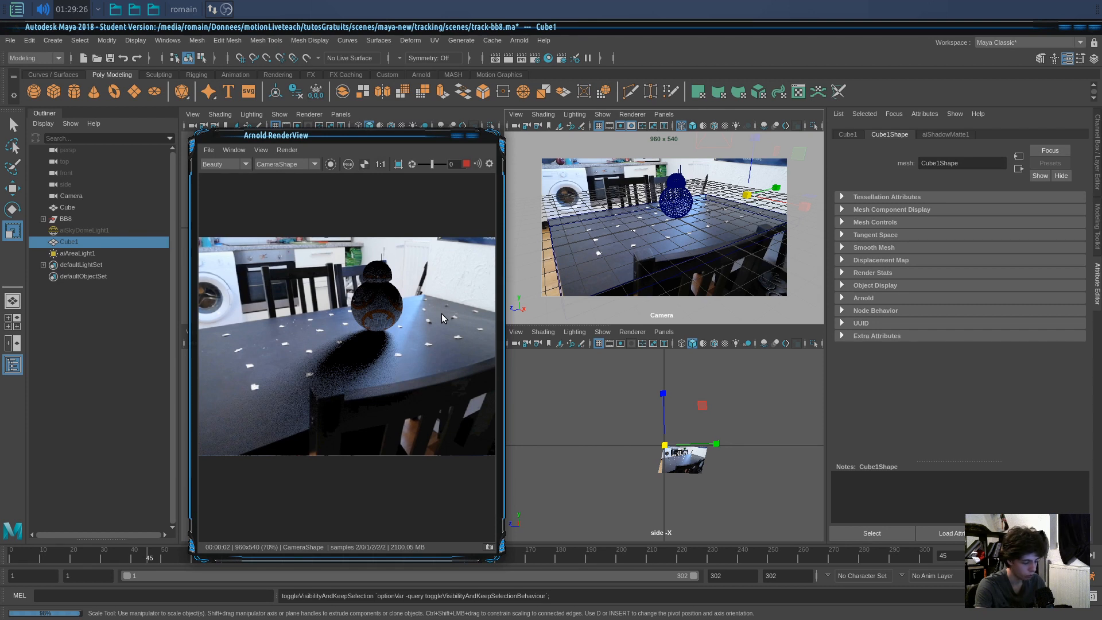
pyautogui.hotkey('alt', 'h')
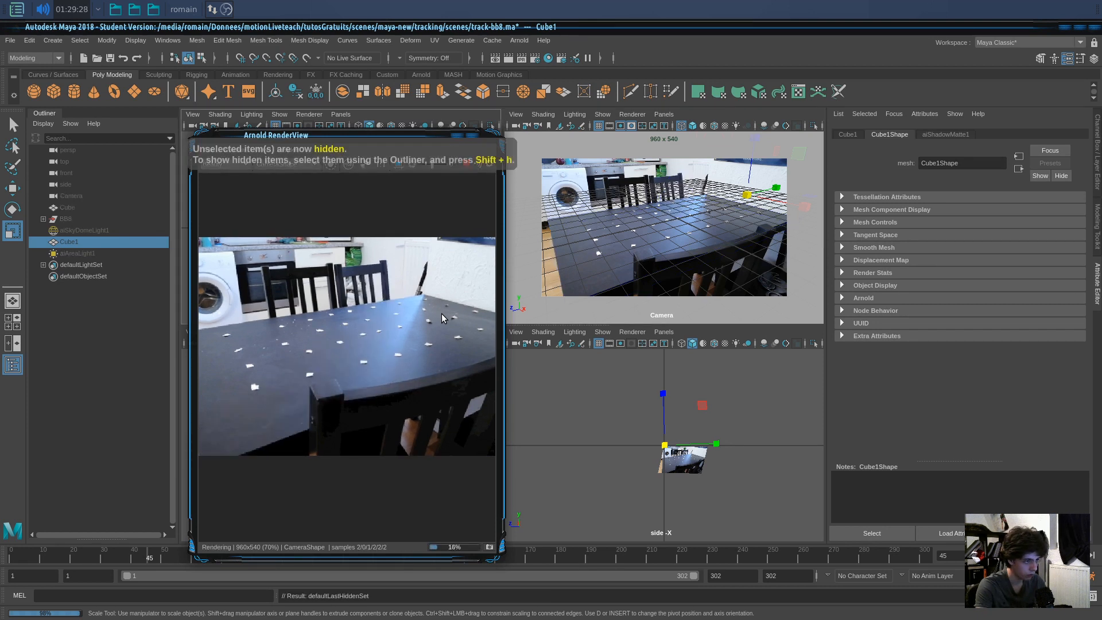
pyautogui.hotkey('alt', 'h')
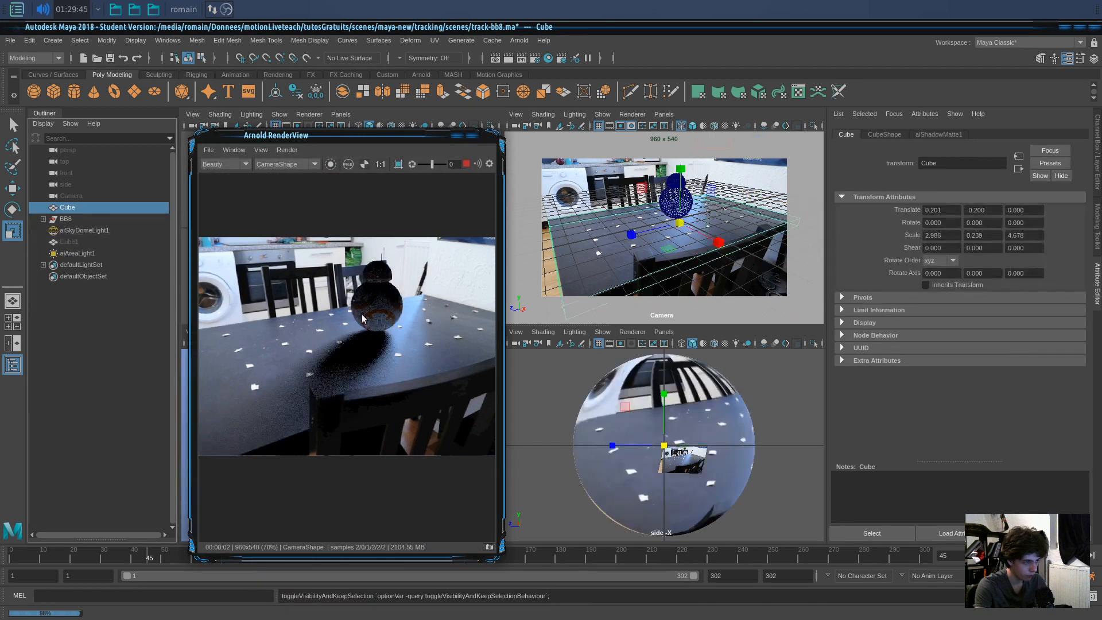
# Set the sky dome light's Intensity to 1 in its shape attributes.
pyautogui.click(112, 254)
pyautogui.click(97, 230)
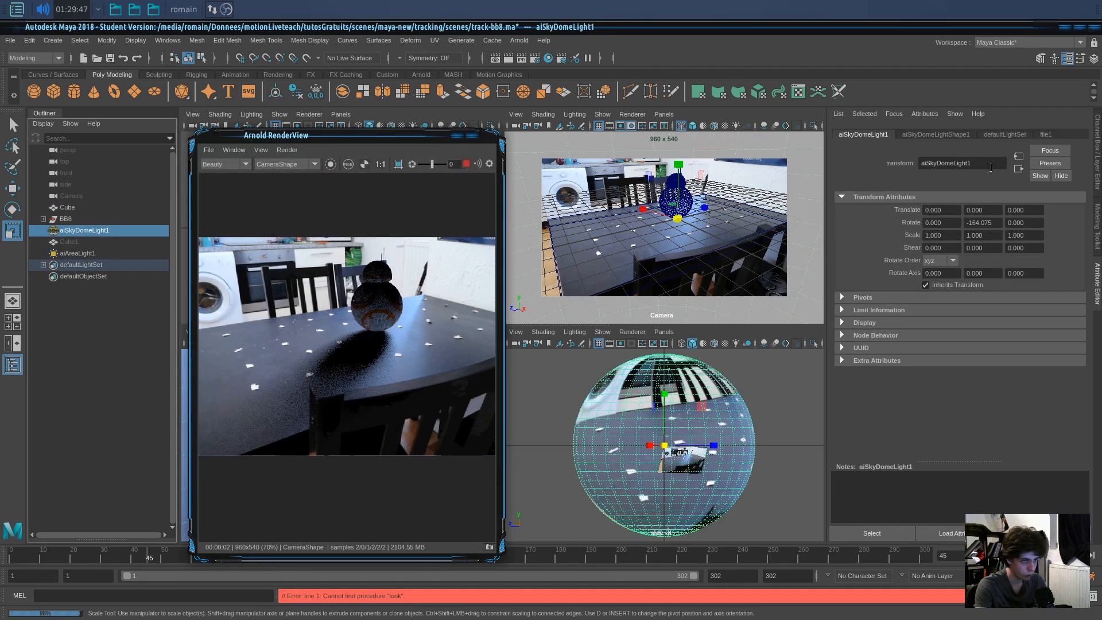
pyautogui.click(948, 134)
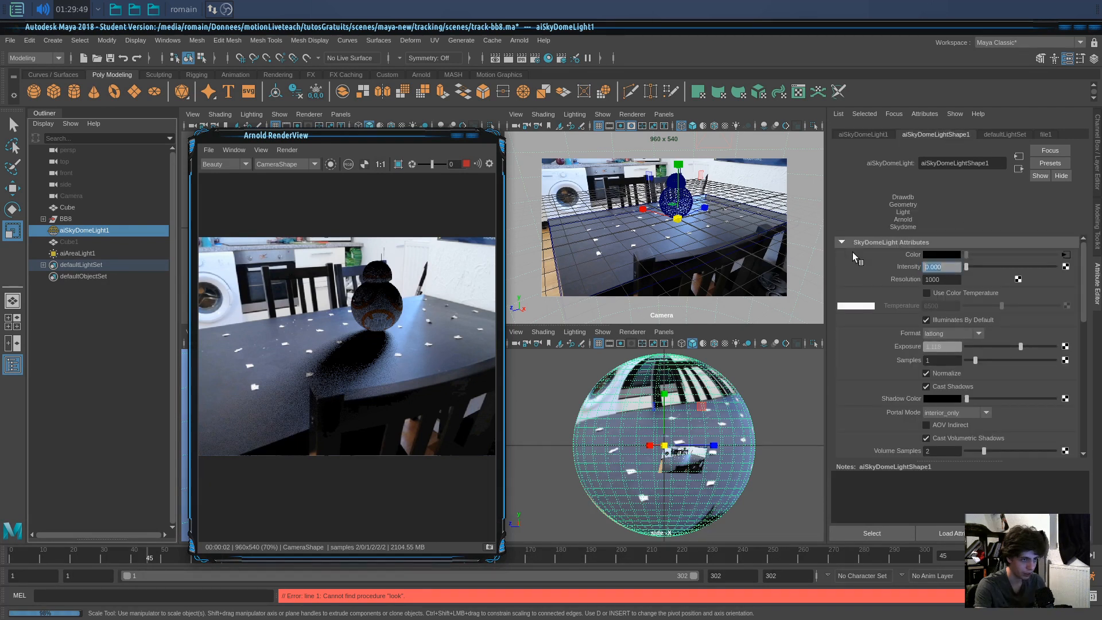
pyautogui.write('1')
pyautogui.press('Return')
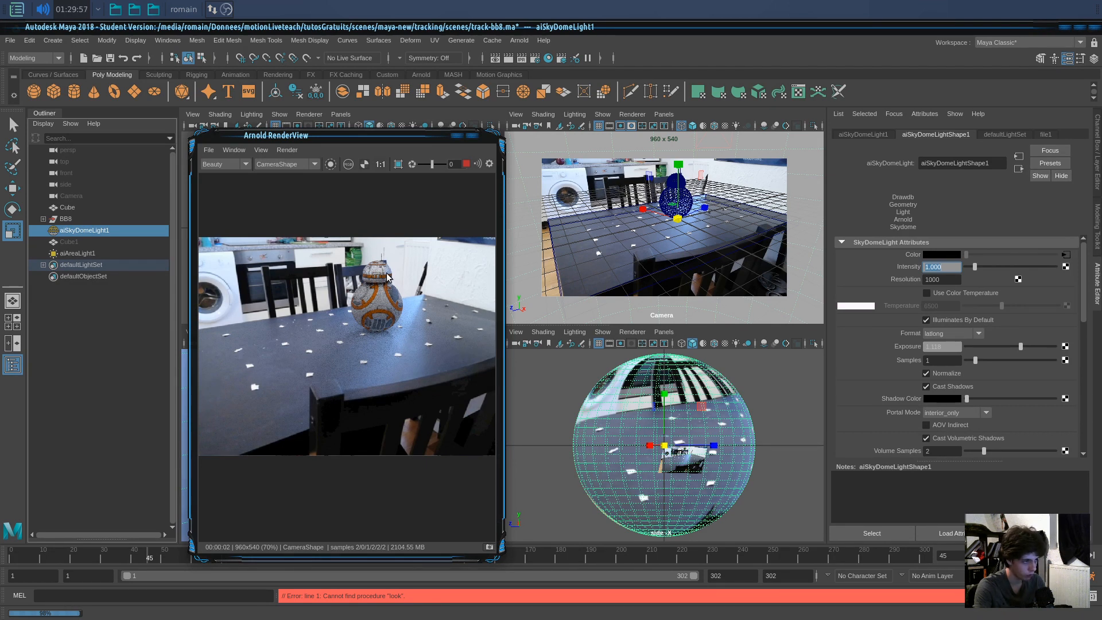
# Raise the area light's Exposure, trying 5 and 8 before settling on 10.
pyautogui.click(147, 253)
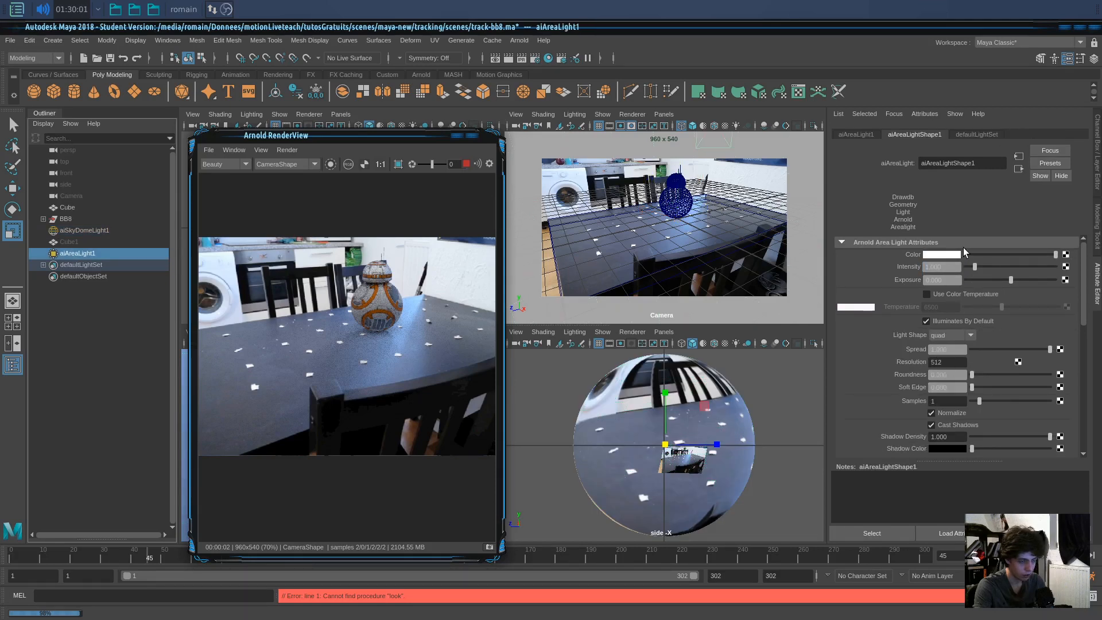
pyautogui.moveTo(1014, 280); pyautogui.dragTo(1053, 283)
pyautogui.moveTo(1053, 283); pyautogui.dragTo(1059, 284)
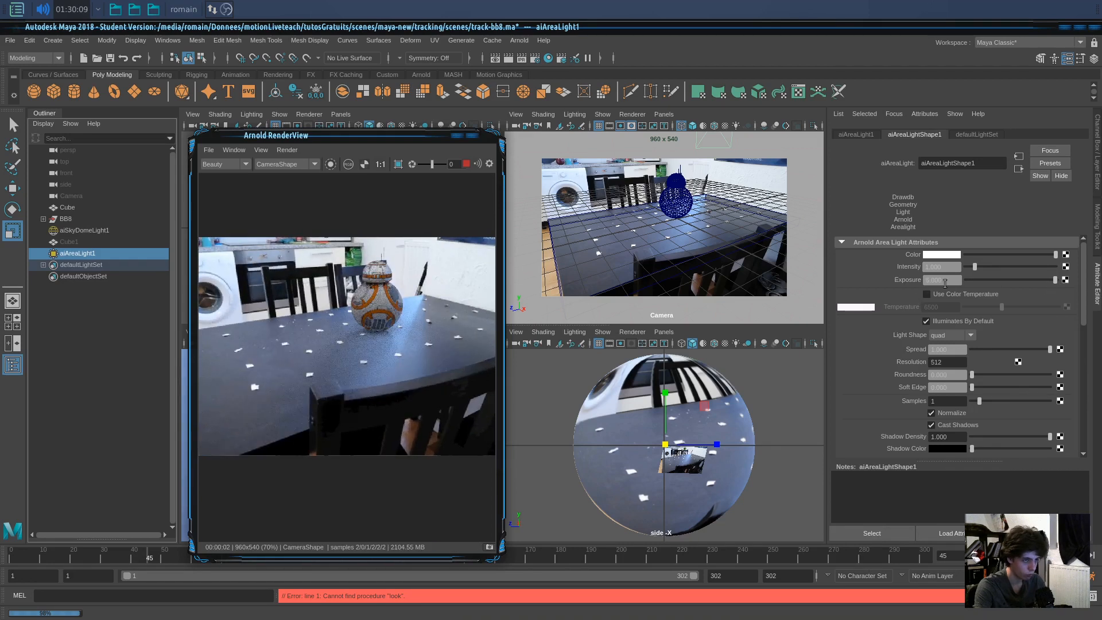
pyautogui.moveTo(953, 280); pyautogui.dragTo(899, 278)
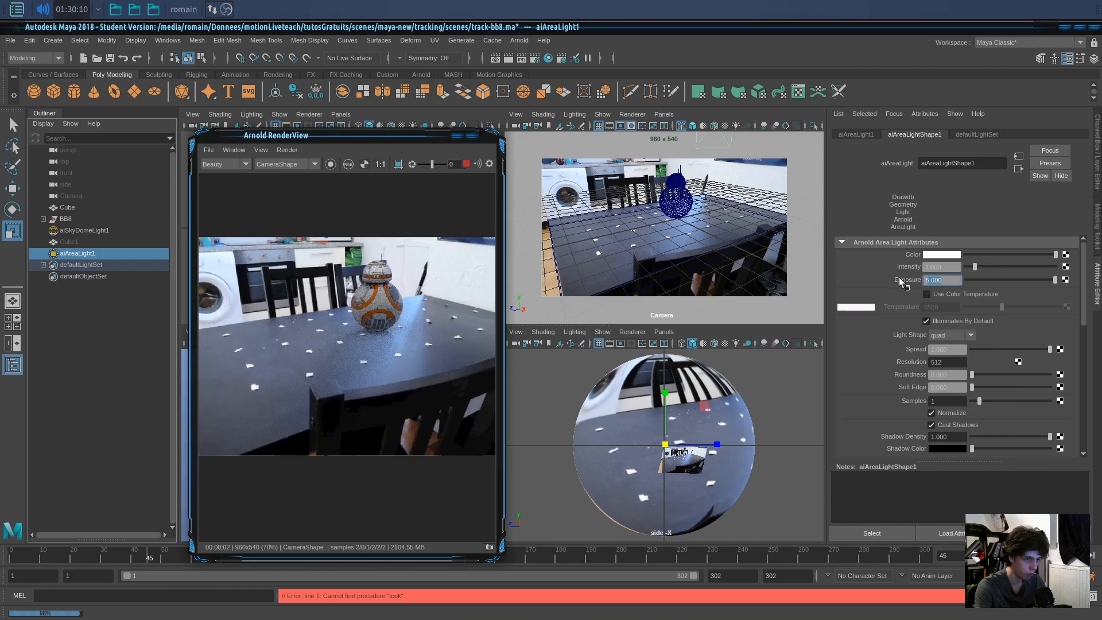
pyautogui.write('8')
pyautogui.press('Return')
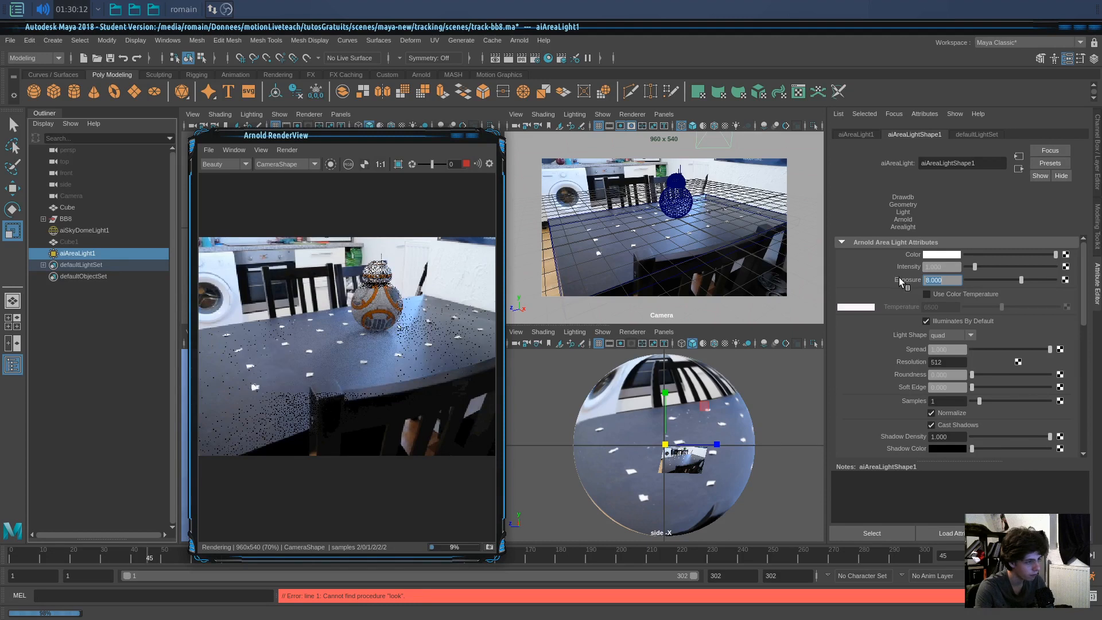
pyautogui.write('10')
pyautogui.press('Return')
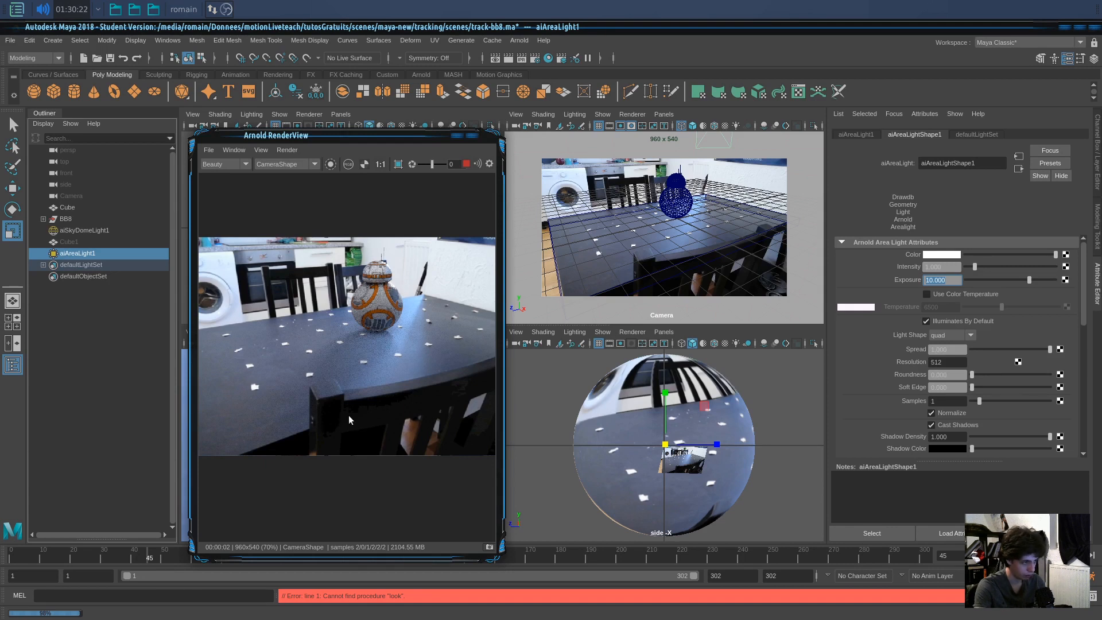
# Stop the live render and save the scene, accepting the student version notice.
pyautogui.moveTo(384, 136); pyautogui.dragTo(339, 136)
pyautogui.click(421, 165)
pyautogui.hotkey('ctrl', 's')
pyautogui.click(544, 322)
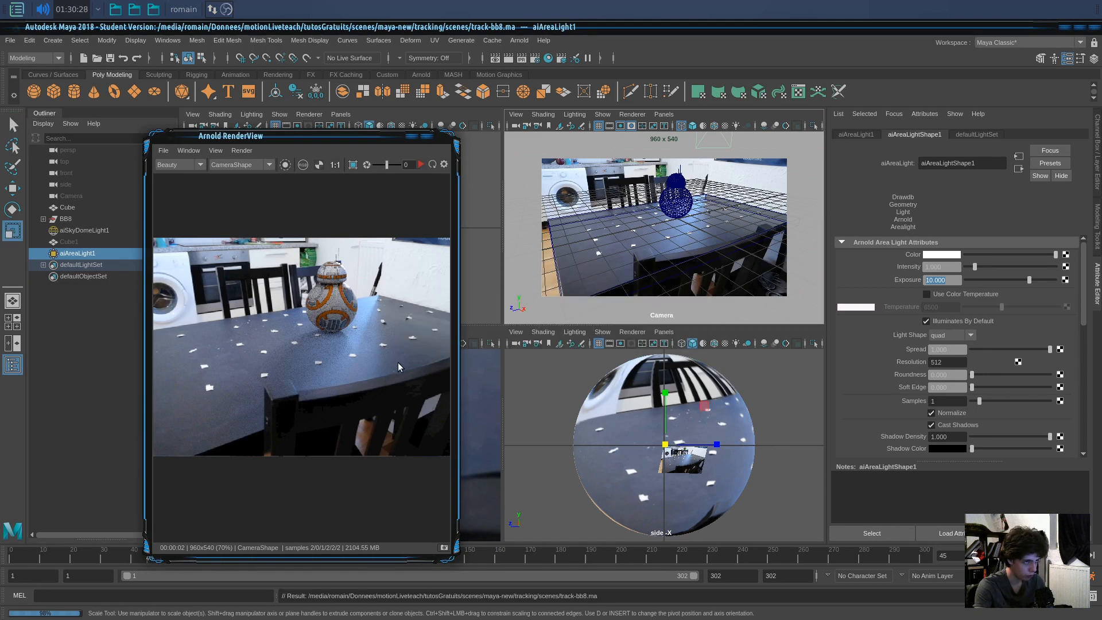
# Restart the live render and inspect BB-8's integration at frames 56, 94, 141 and 230.
pyautogui.moveTo(307, 138); pyautogui.dragTo(280, 66)
pyautogui.click(406, 93)
pyautogui.click(181, 558)
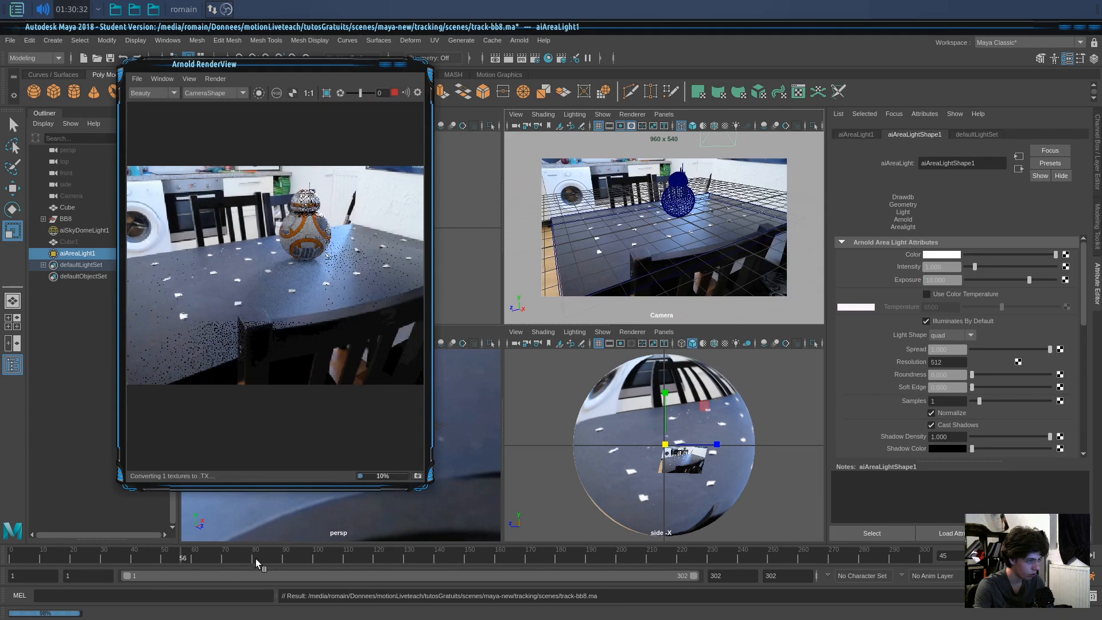
pyautogui.click(295, 559)
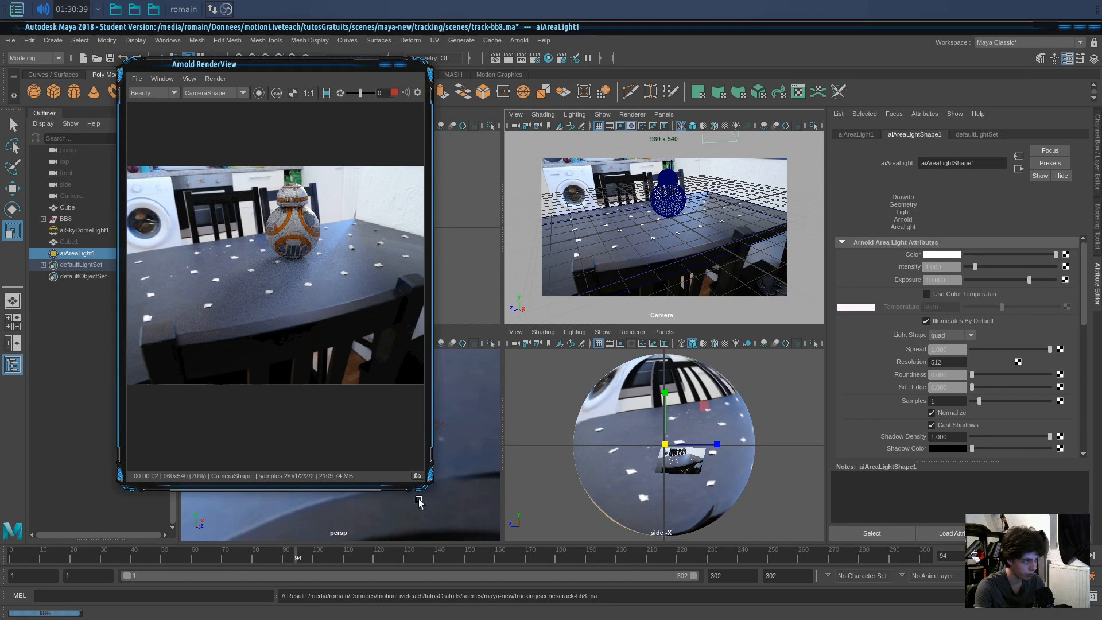
pyautogui.click(439, 558)
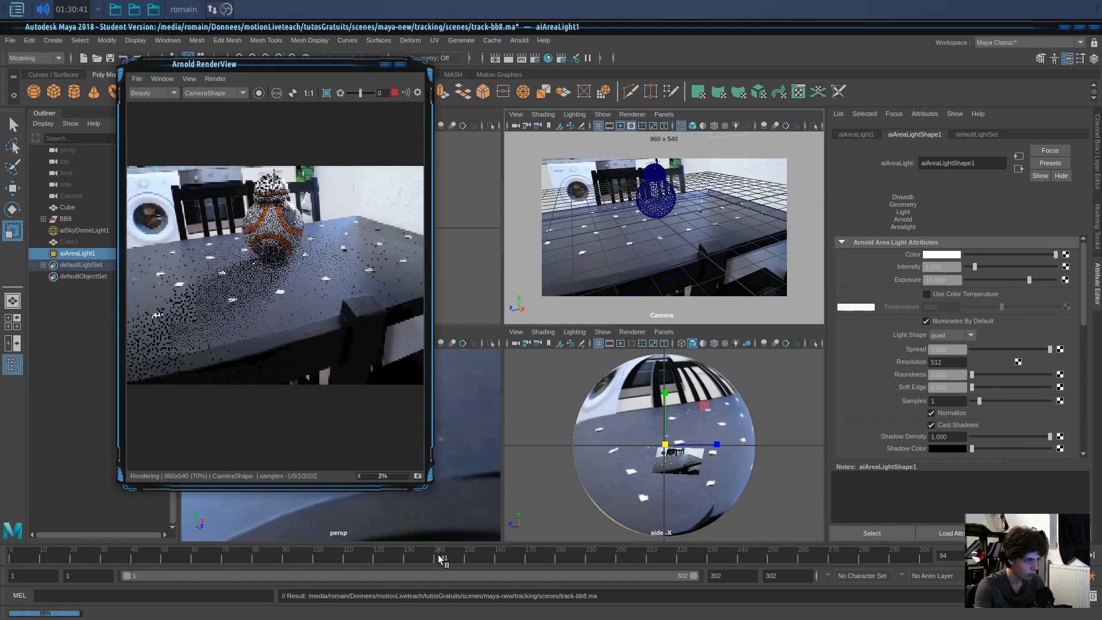
pyautogui.click(702, 551)
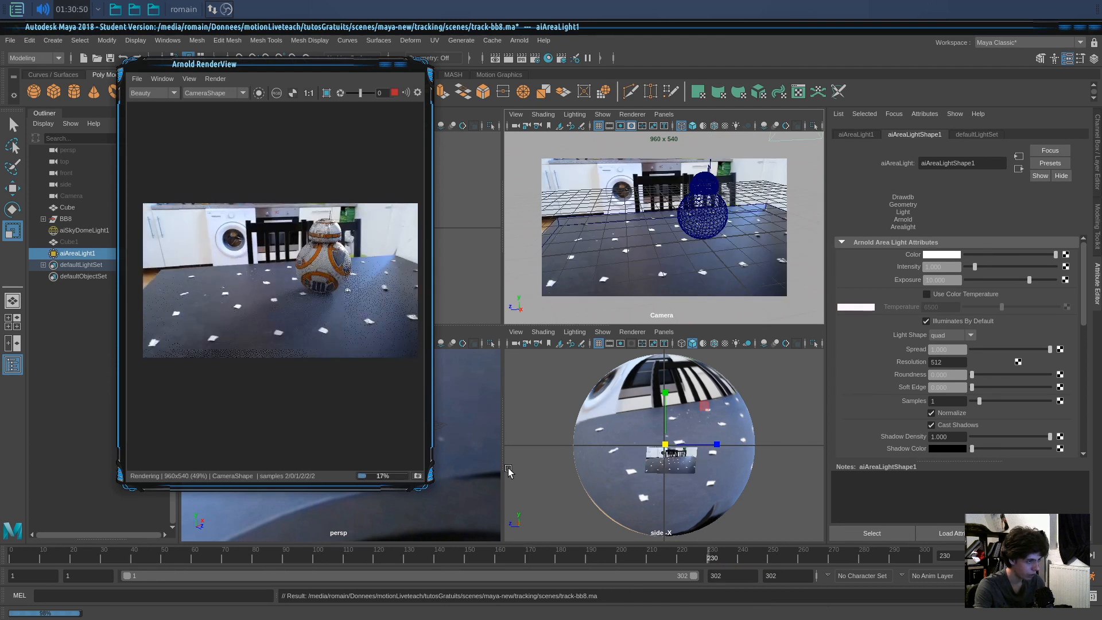
# Stop the live render at frame 230 and save the scene again.
pyautogui.click(395, 94)
pyautogui.hotkey('ctrl', 's')
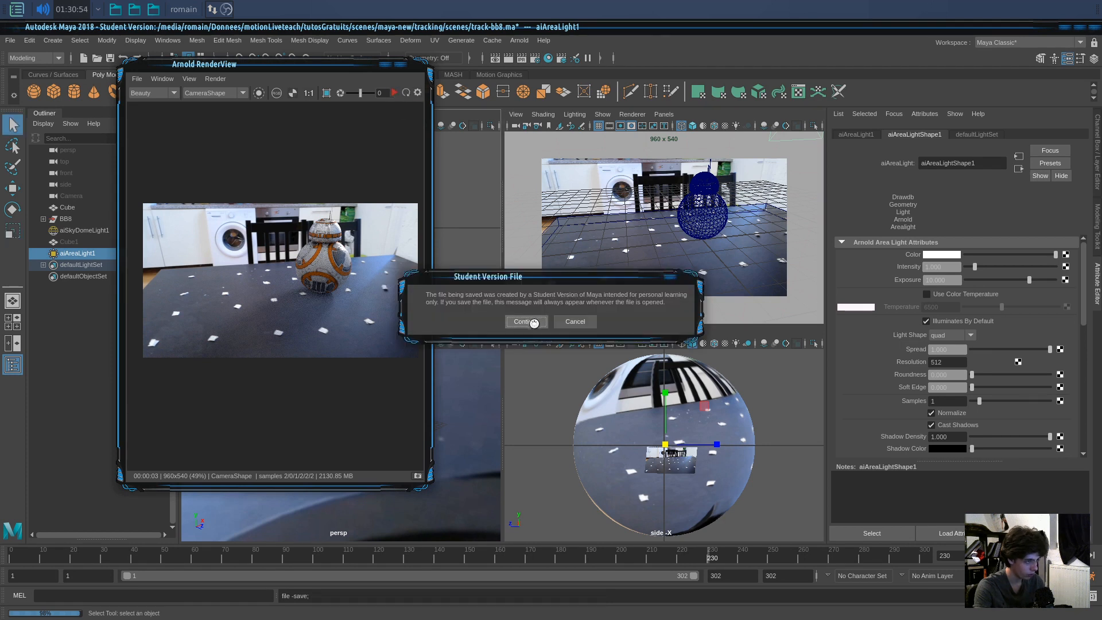
pyautogui.click(528, 322)
# Go back to frame 30 and play the animation in the Camera view to review the tracked BB-8.
pyautogui.press('r')
pyautogui.moveTo(663, 554); pyautogui.dragTo(104, 557)
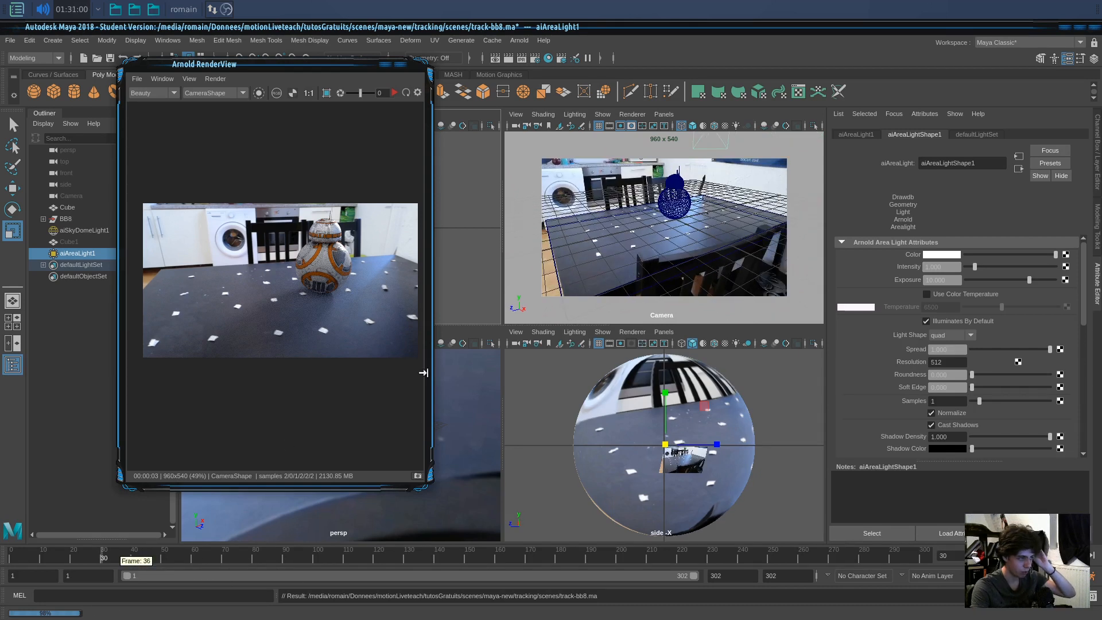
pyautogui.click(1042, 555)
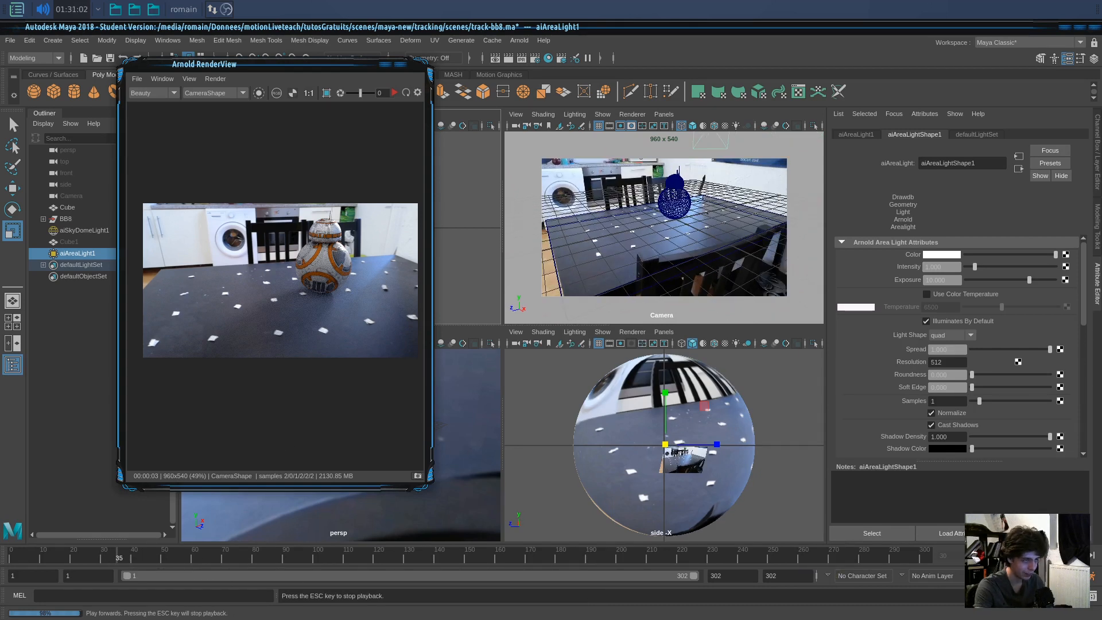
pyautogui.click(1043, 555)
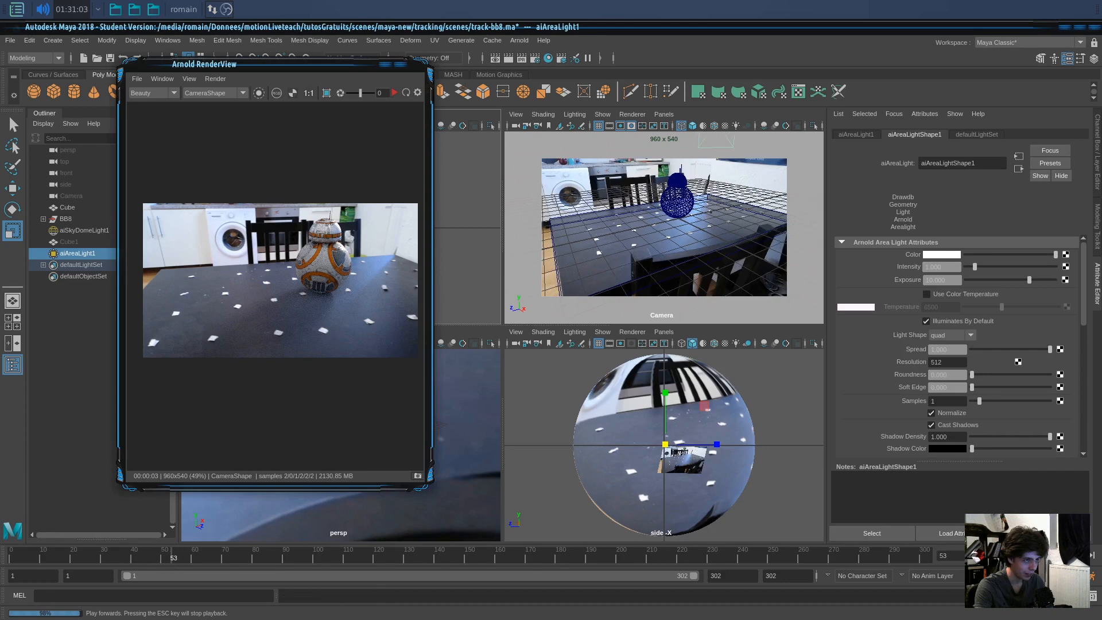
pyautogui.click(617, 263)
pyautogui.click(1043, 555)
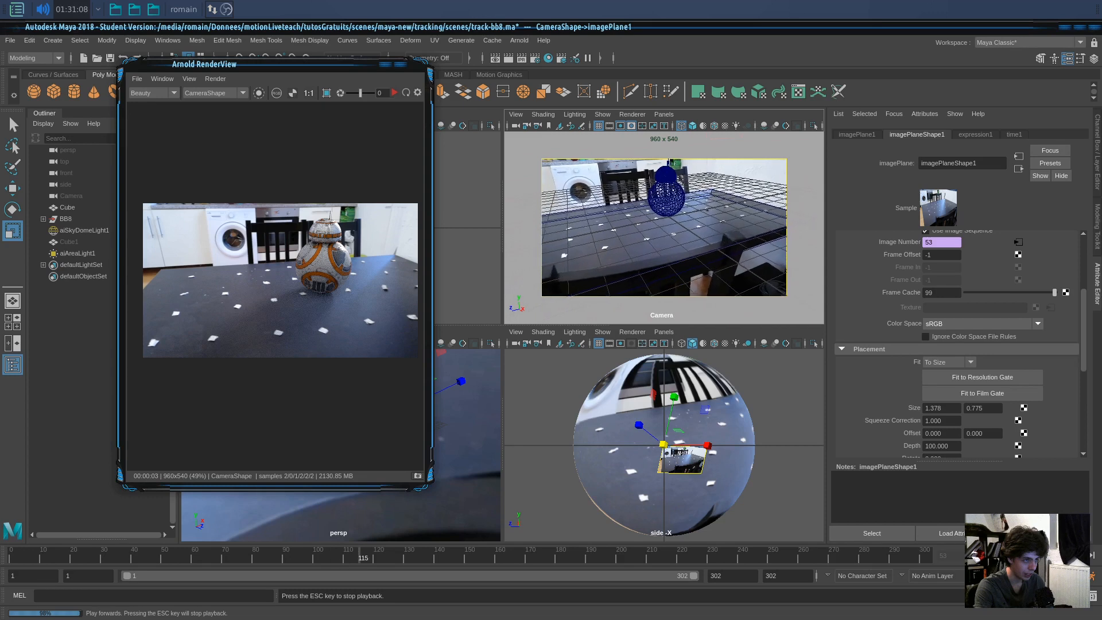
# Stop playback at frame 116 and save the scene, accepting the student version notice.
pyautogui.press('Escape')
pyautogui.hotkey('ctrl', 's')
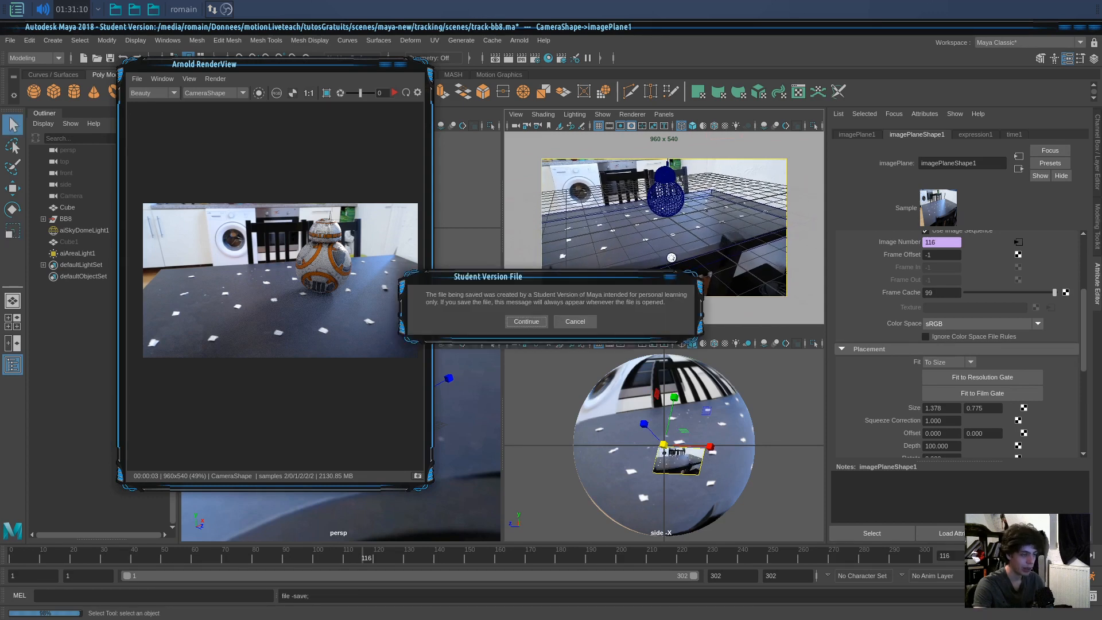
pyautogui.click(539, 324)
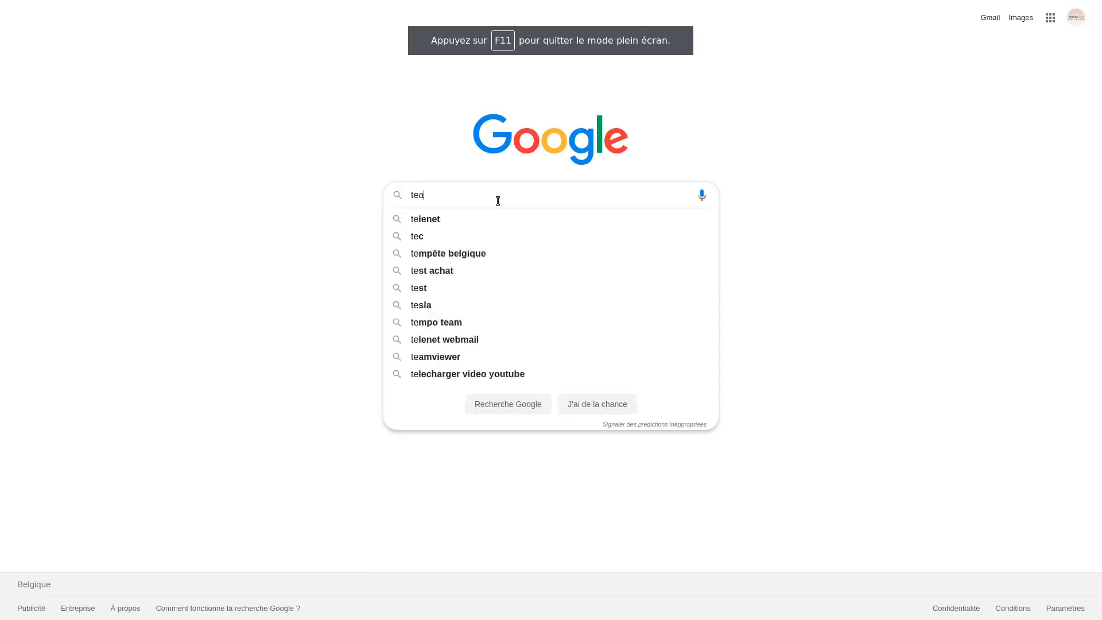
# Switch to the browser, search Google for teach.motion-live.com and look through the Motion Live Teach home page.
pyautogui.write('ch.motion-live')
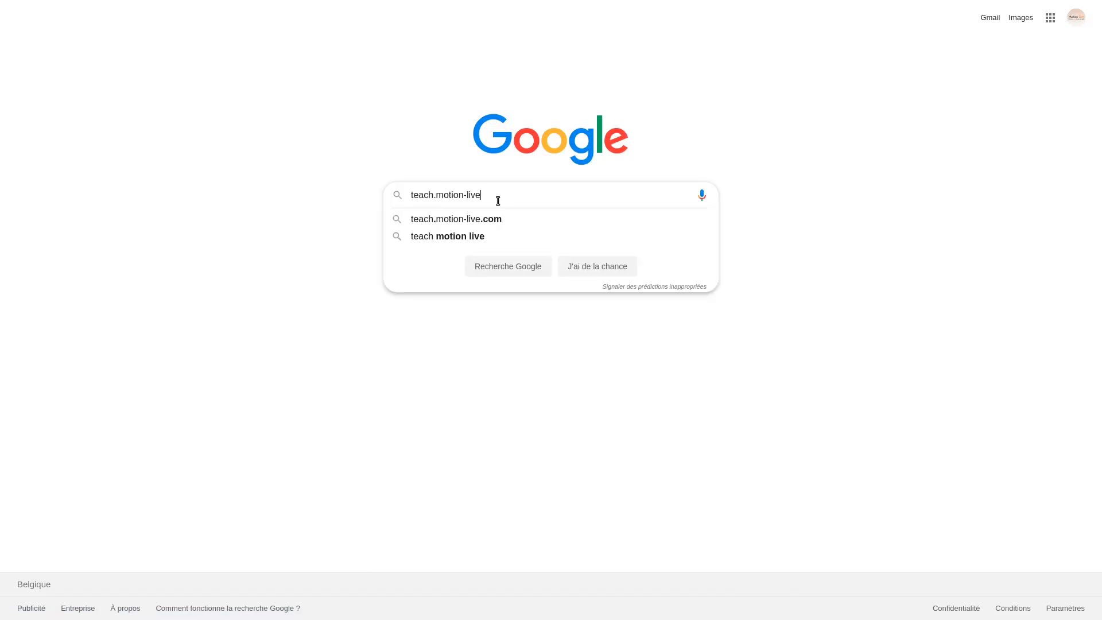
pyautogui.write('.com')
pyautogui.press('Return')
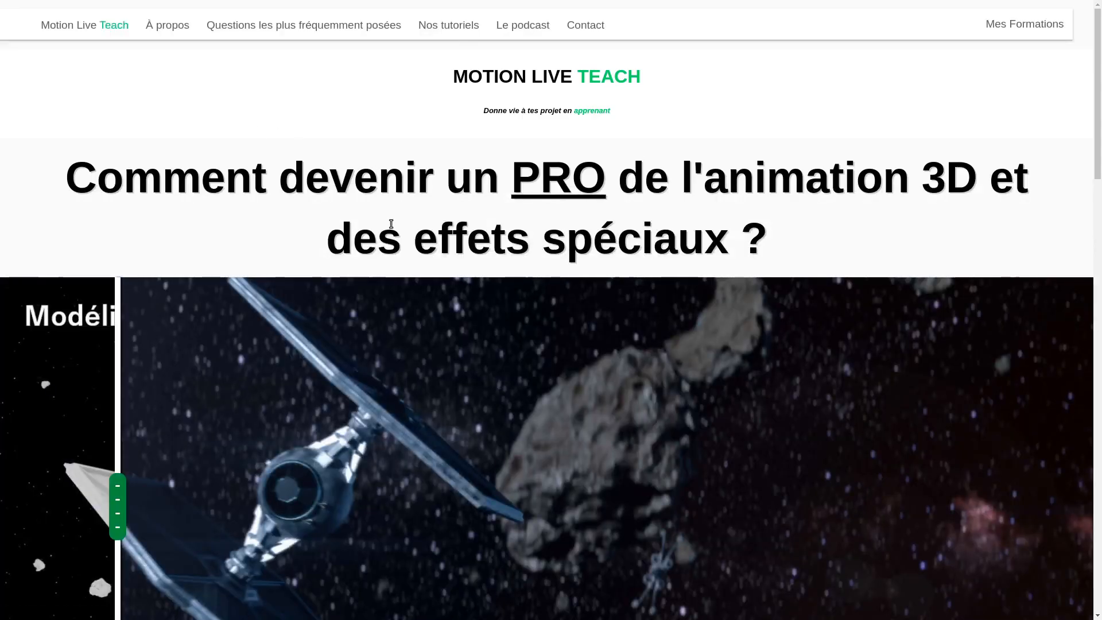
pyautogui.scroll(-3, 395, 237)
pyautogui.scroll(-4, 394, 238)
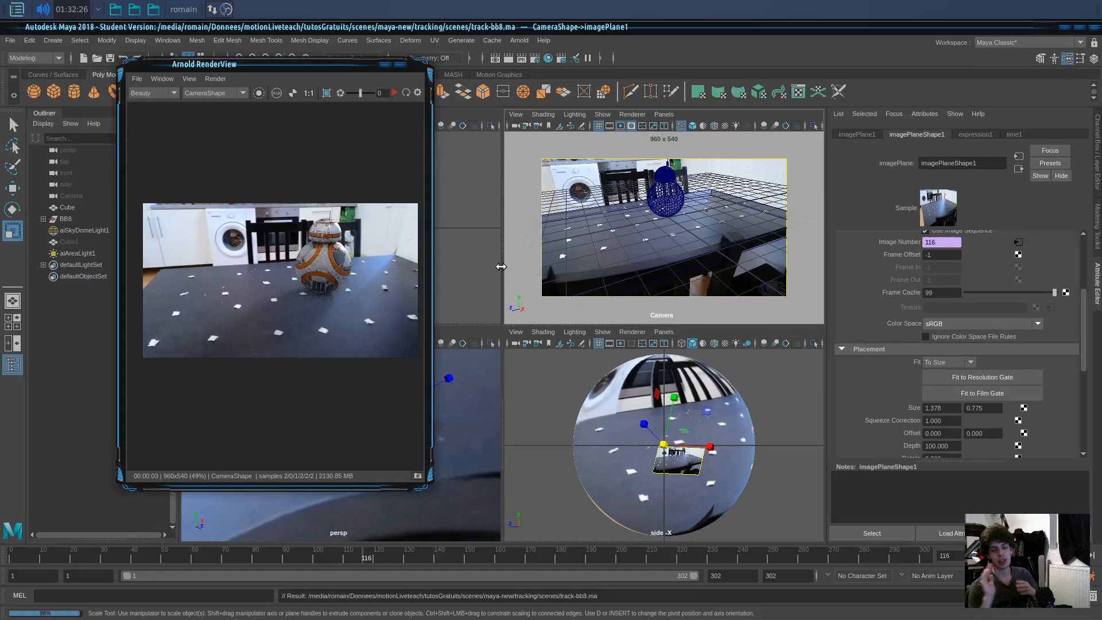